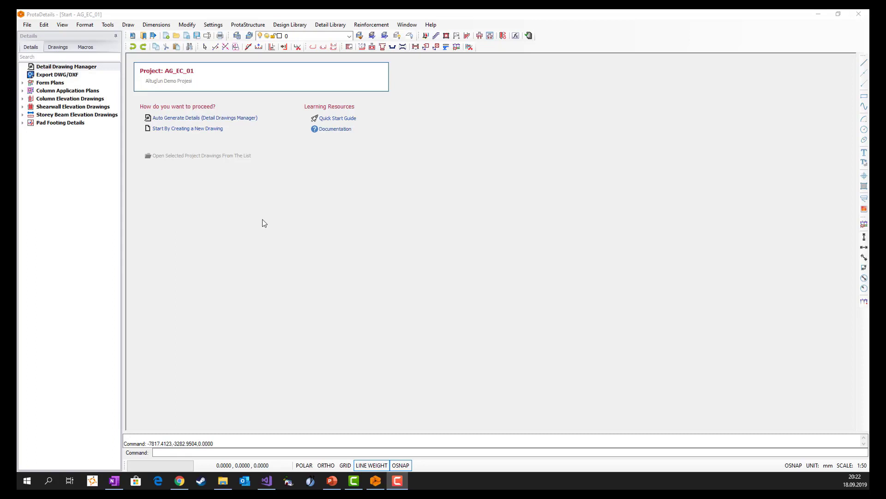
Auto-generate the form plan, column, beam and pad footing details for all storeys, inserted to sheets, after reviewing the Column Application options
left_click(243, 118)
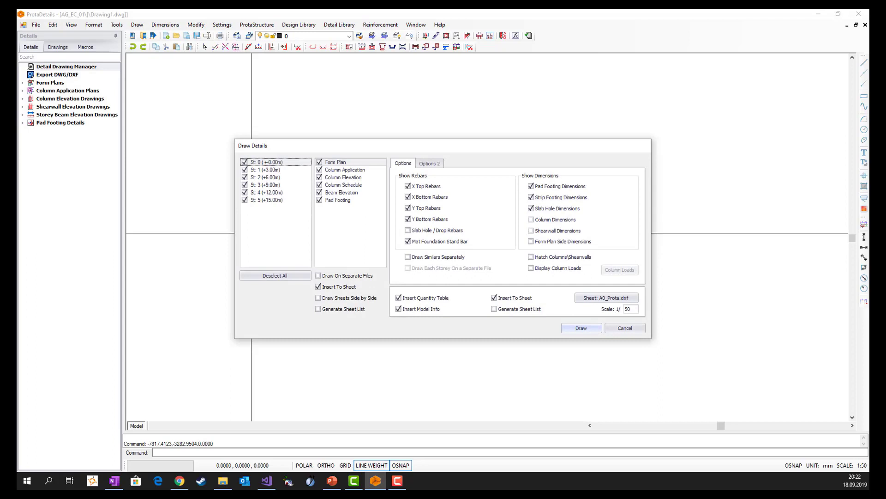
left_click(343, 170)
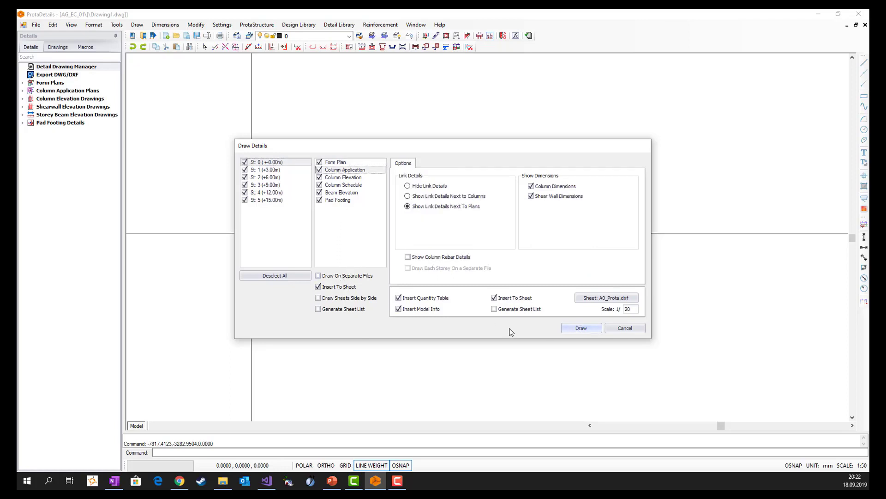
left_click(582, 328)
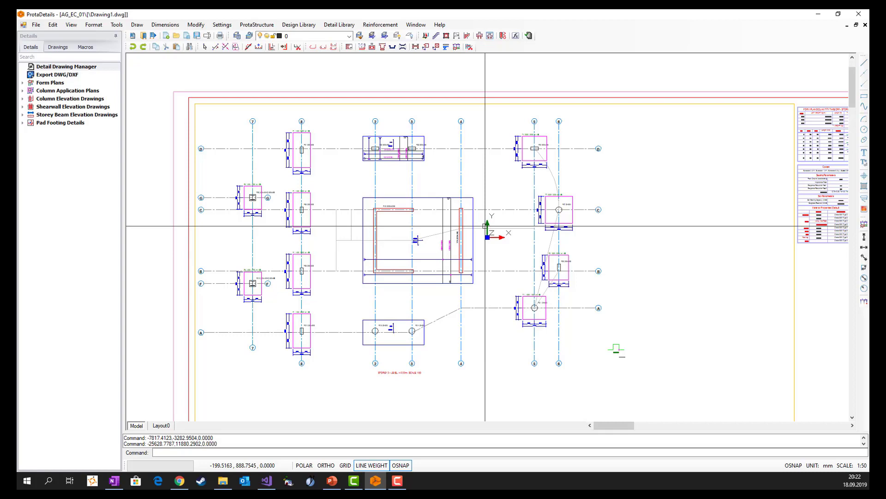
Examine the overall sheet layout and the storey 0 foundation plan, including the FS4 footing's reinforcement
scroll(173, 82, "down", 3)
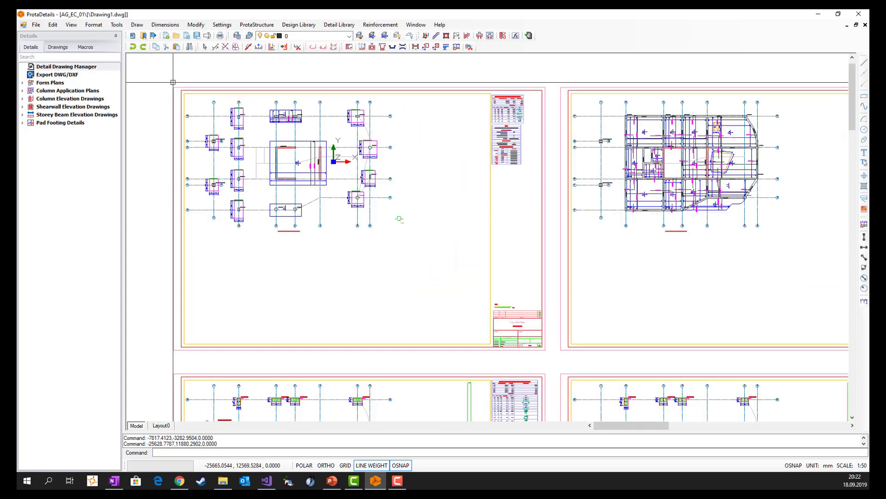
scroll(173, 82, "down", 6)
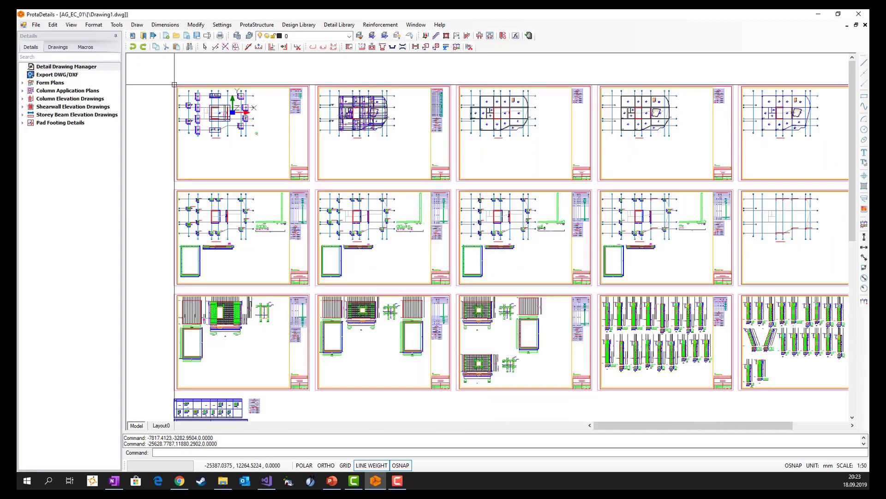
scroll(174, 85, "down", 2)
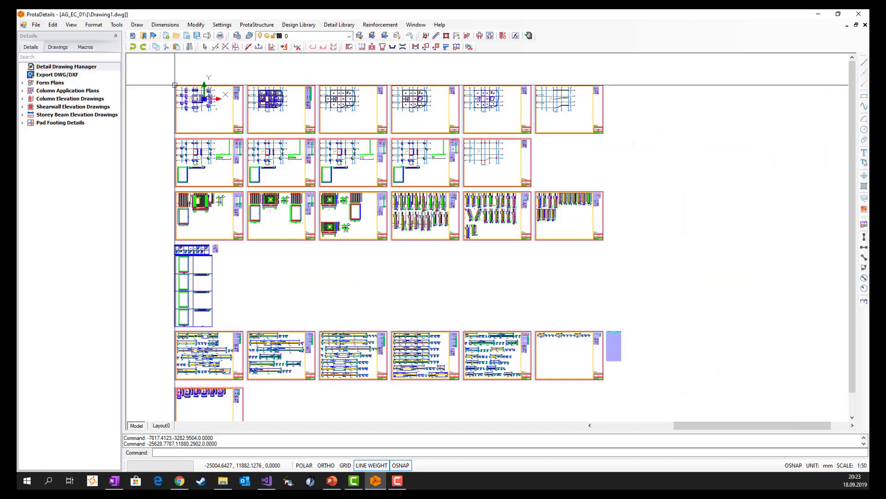
scroll(174, 85, "down", 1)
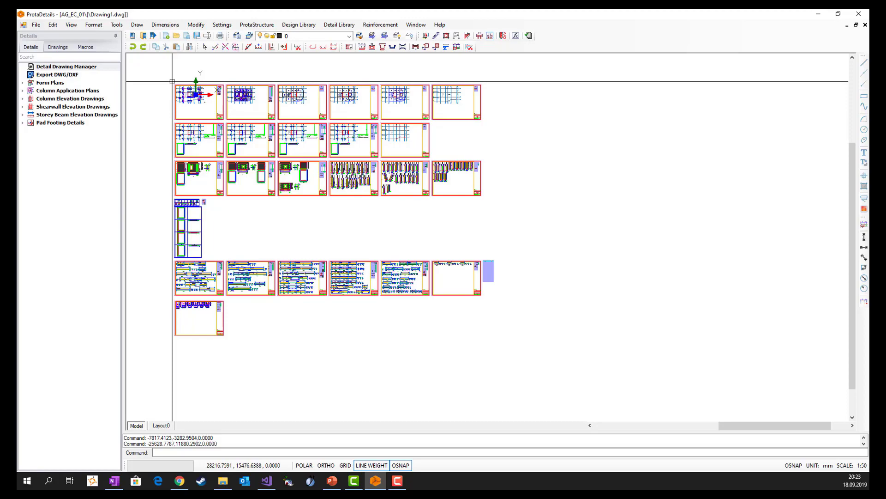
scroll(175, 88, "up", 5)
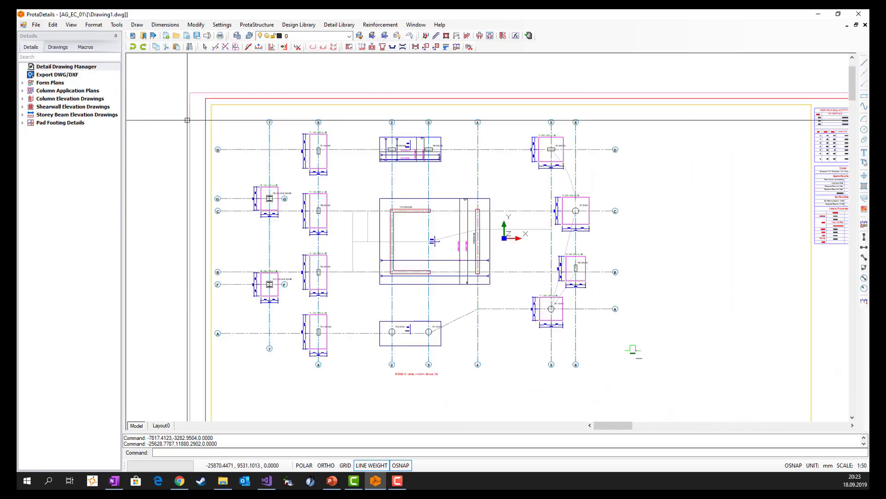
scroll(397, 177, "up", 2)
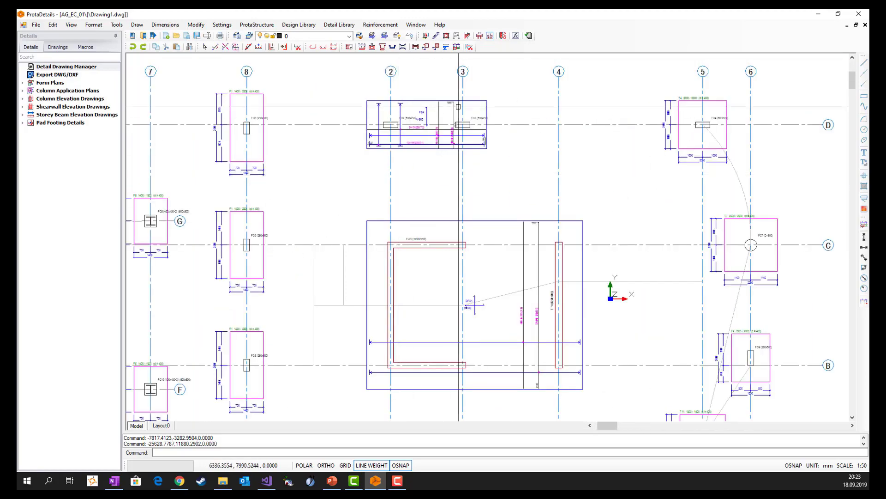
scroll(413, 85, "up", 3)
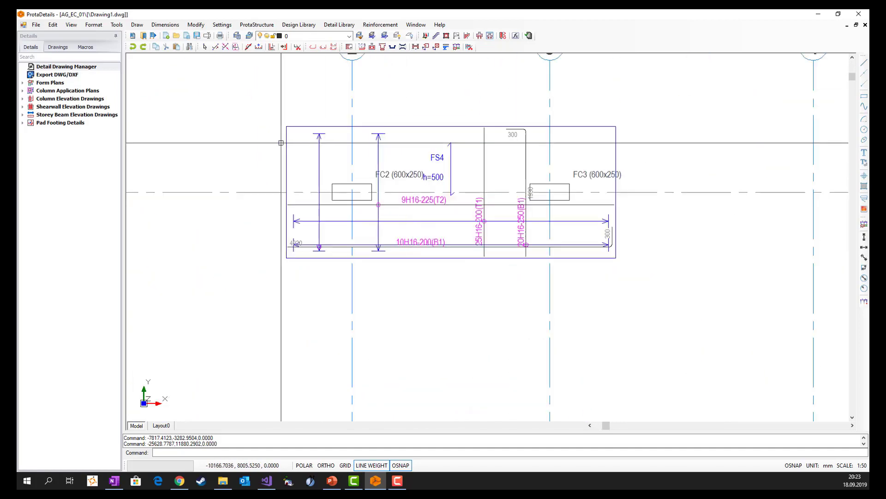
scroll(191, 138, "down", 2)
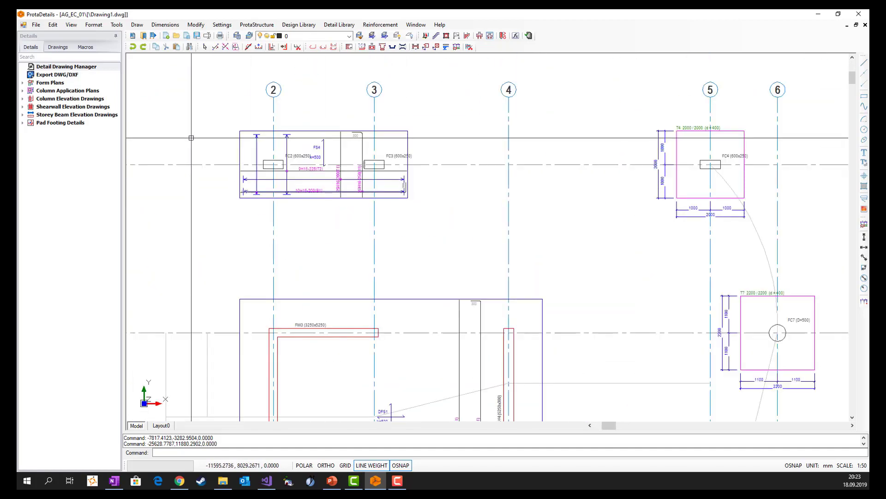
Examine the slab reinforcement on the storey 1 form plan and compare the form plans of the storeys above
scroll(191, 137, "down", 3)
middle_click_drag(711, 233, 367, 263)
scroll(483, 266, "up", 3)
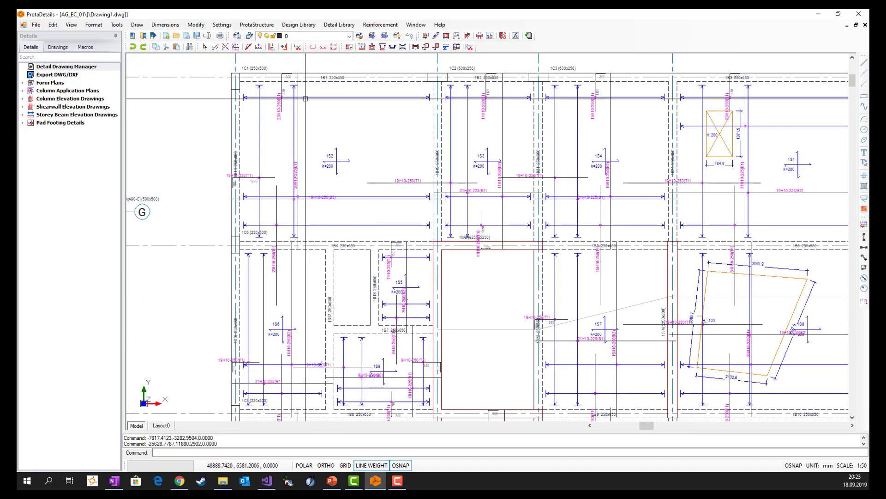
scroll(183, 127, "down", 3)
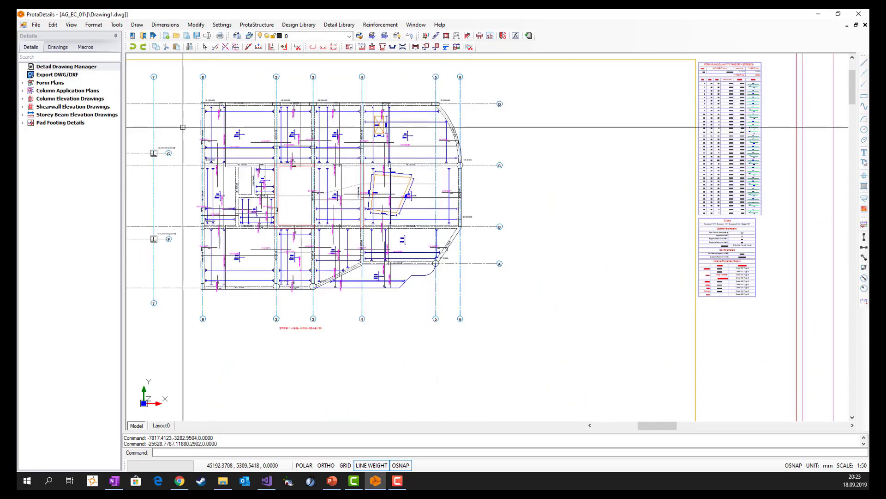
scroll(183, 127, "down", 2)
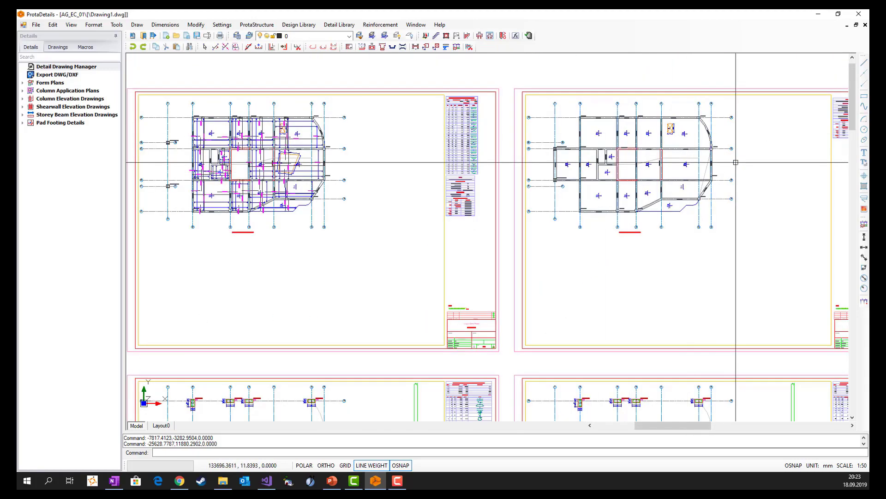
mouse_move(736, 162)
middle_mouse_down()
mouse_move(397, 196)
mouse_move(371, 167)
middle_mouse_up()
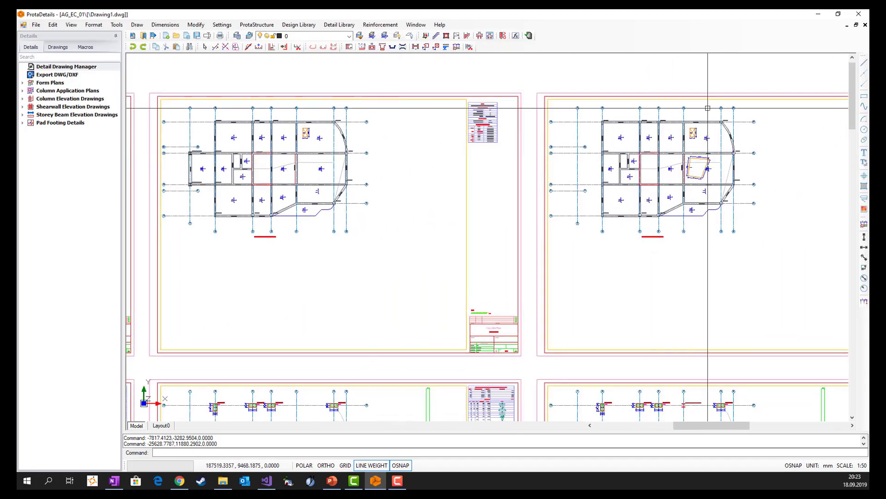
scroll(664, 111, "down", 2)
Examine the first column application plan with its link details and the shearwall elevation with its opening reinforcement
middle_click_drag(337, 314, 498, 244)
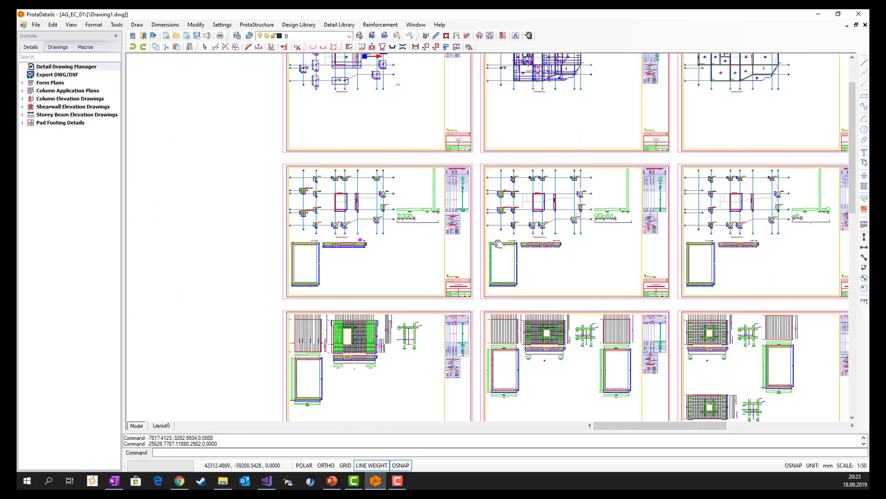
scroll(332, 249, "up", 4)
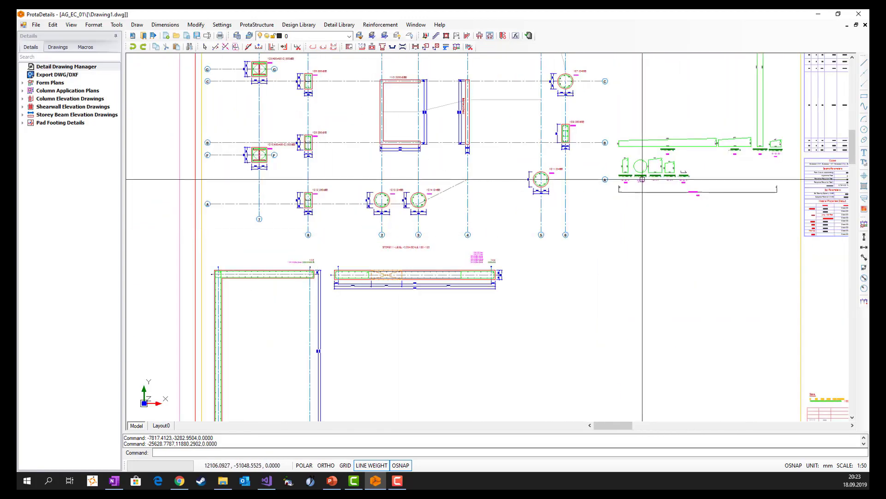
middle_click_drag(642, 179, 577, 224)
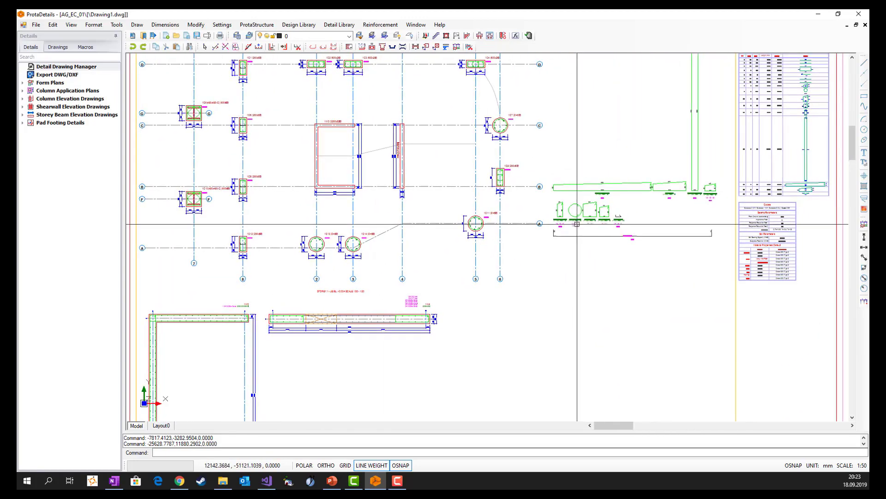
scroll(508, 203, "down", 2)
mouse_move(485, 198)
middle_mouse_down()
mouse_move(521, 373)
mouse_move(473, 283)
middle_mouse_up()
scroll(388, 263, "up", 3)
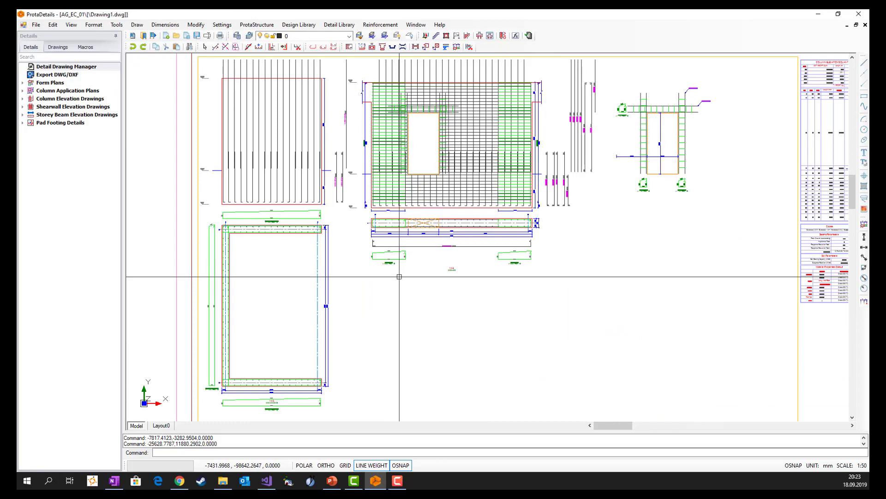
scroll(355, 92, "up", 3)
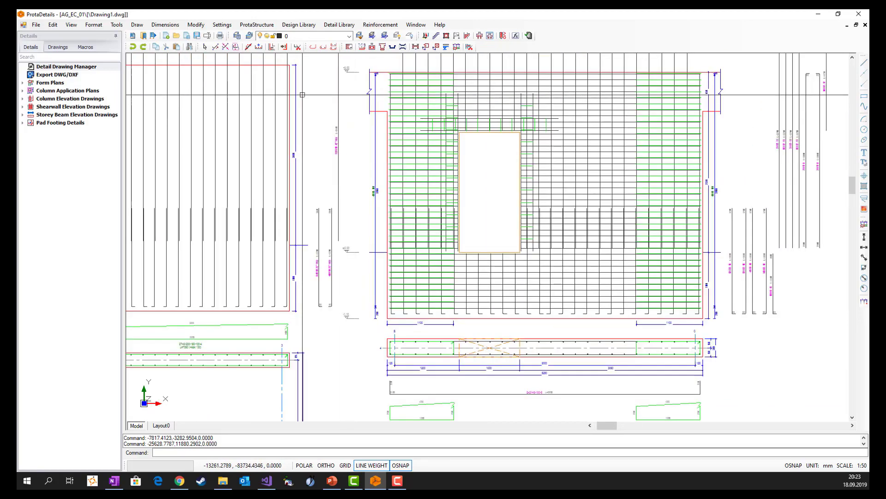
scroll(302, 95, "down", 6)
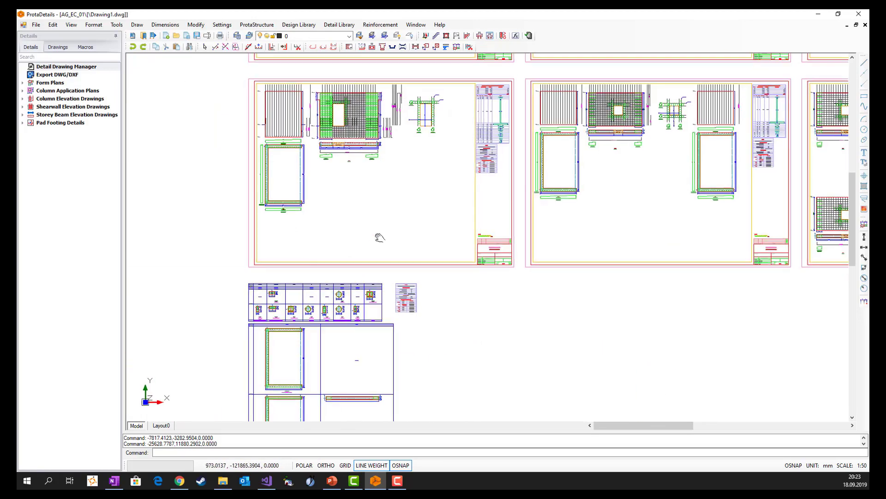
Examine the column schedule's section details, reinforcement and storey rows
middle_click_drag(380, 237, 401, 188)
scroll(295, 303, "up", 4)
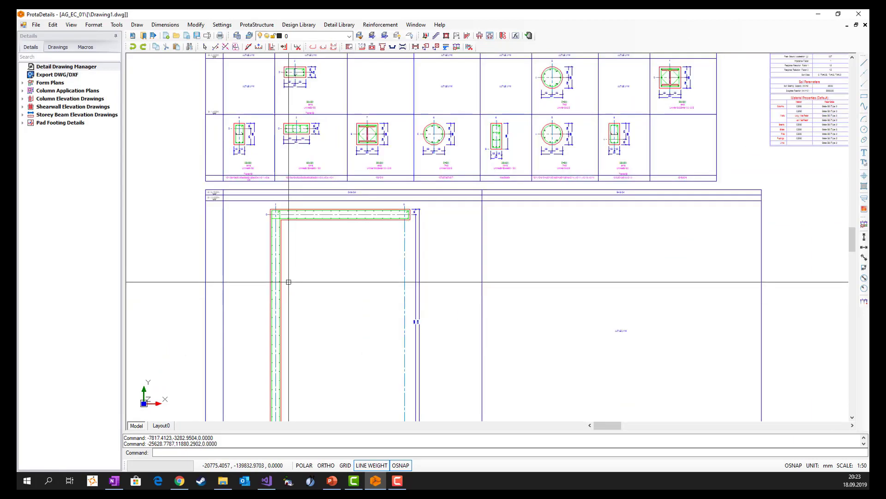
scroll(243, 101, "up", 4)
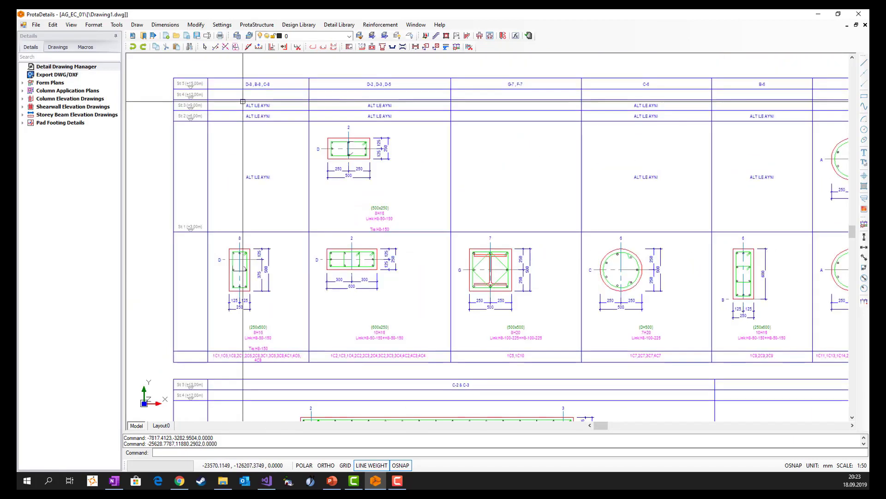
scroll(240, 69, "down", 4)
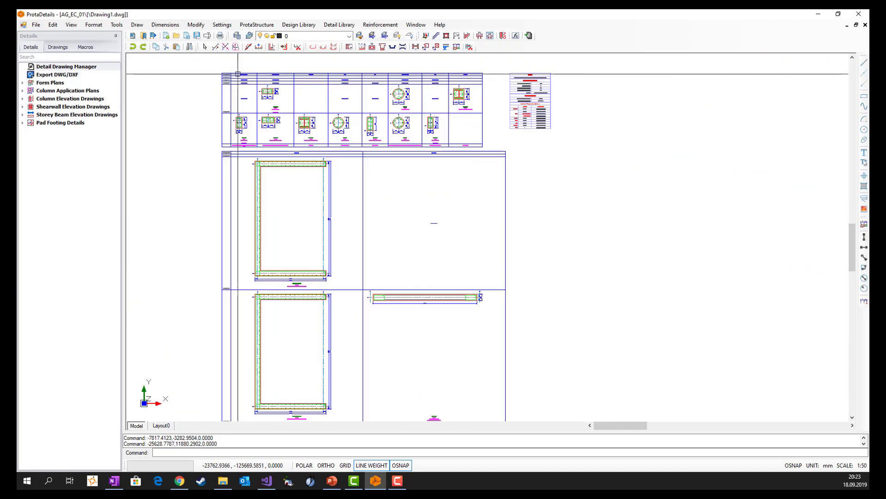
Examine the beam elevations on the first beam sheet, including beams 2B29, 2B4 and 2B5, their cross-sections and the quantity table
scroll(285, 148, "down", 4)
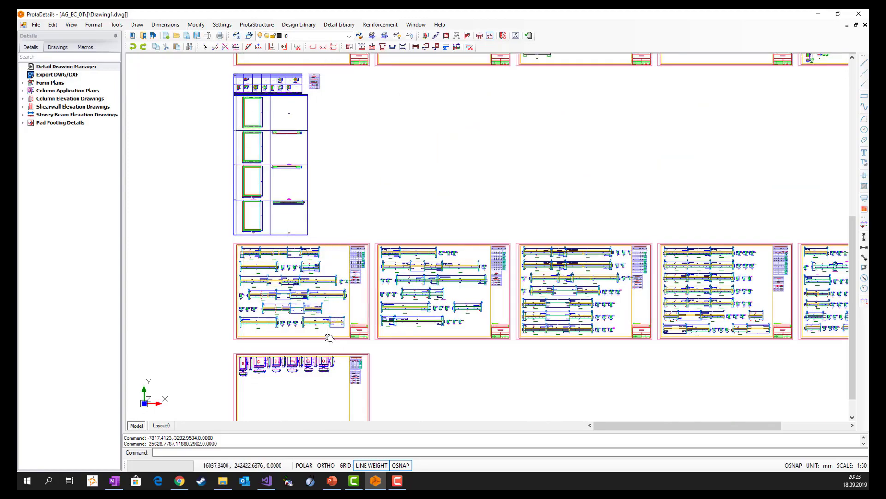
scroll(286, 217, "up", 6)
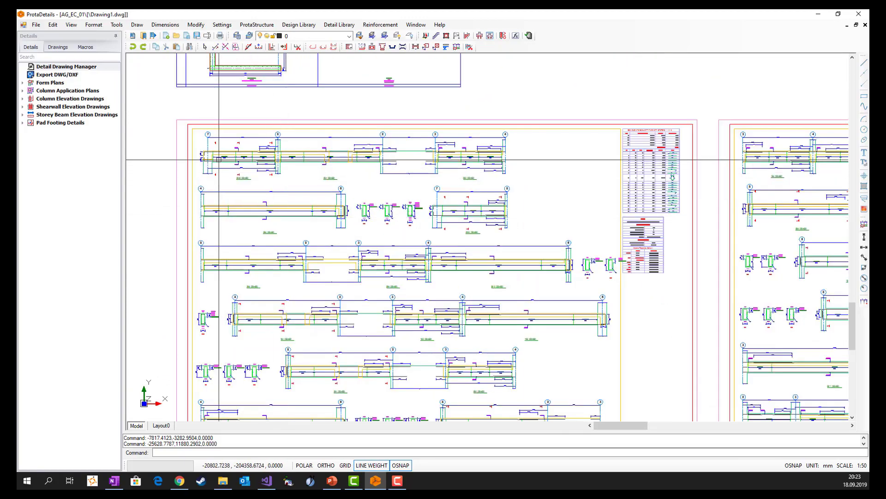
scroll(209, 198, "up", 5)
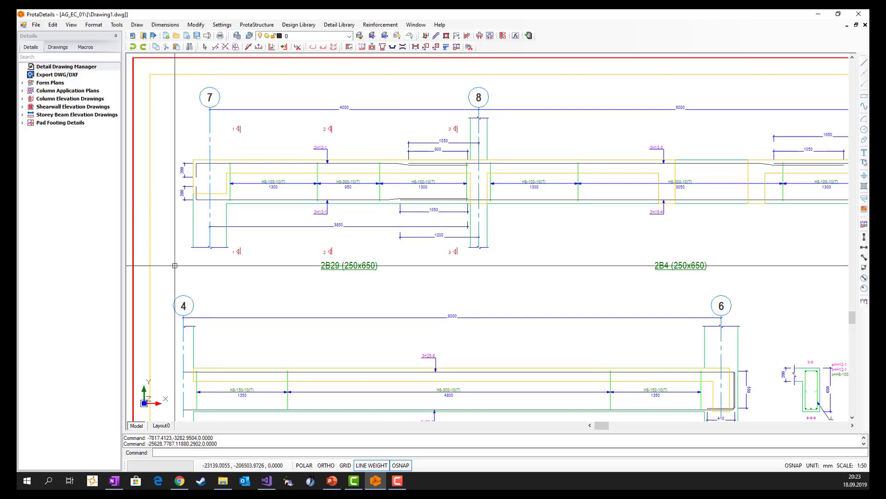
scroll(171, 266, "down", 2)
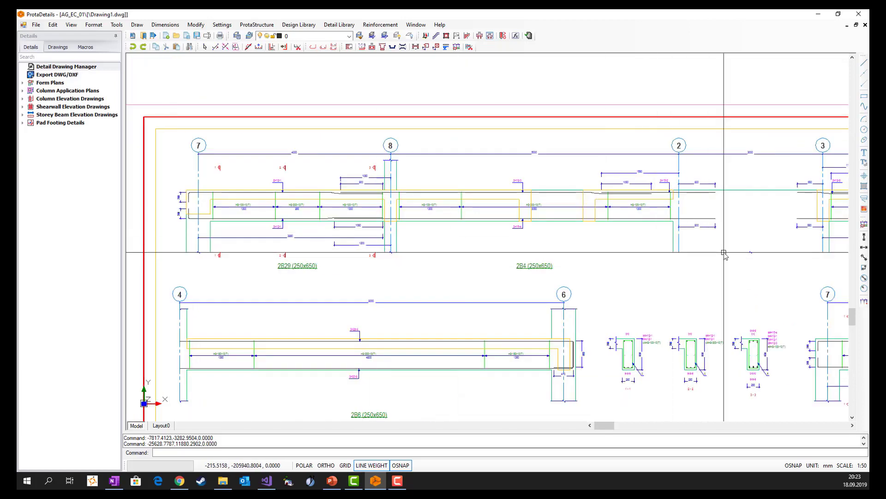
middle_click_drag(722, 254, 428, 259)
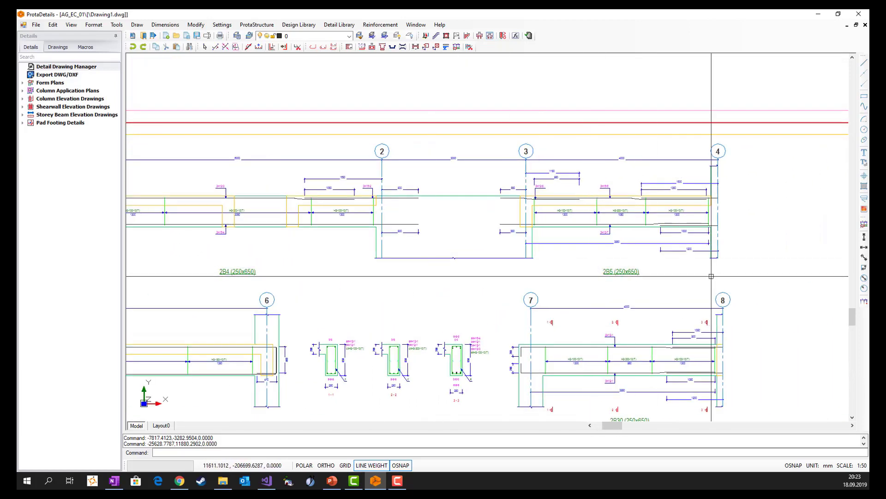
middle_click_drag(737, 265, 548, 248)
scroll(566, 114, "down", 6)
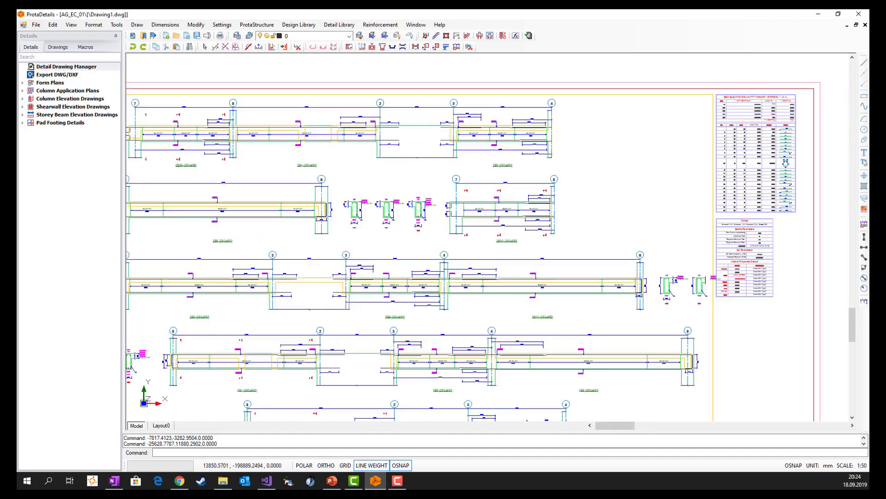
Examine the pad footing details sheet and review the generated sheets back up to the form plans
scroll(630, 356, "up", 5)
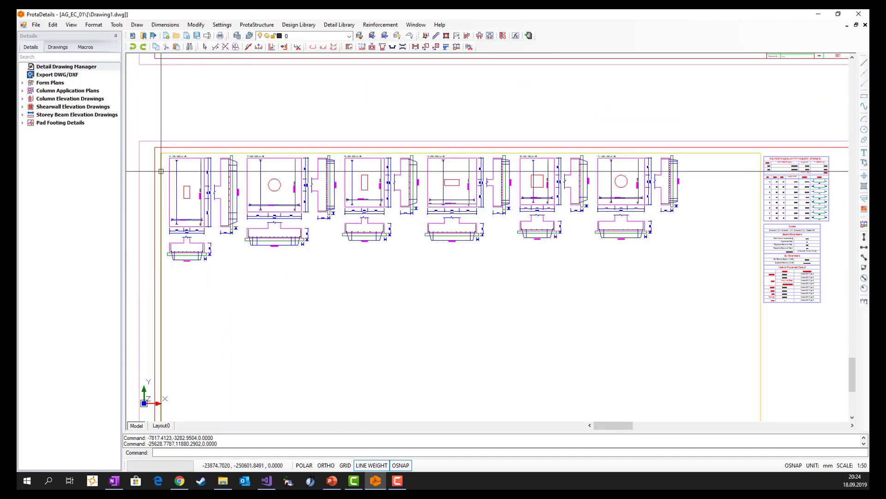
scroll(159, 178, "up", 2)
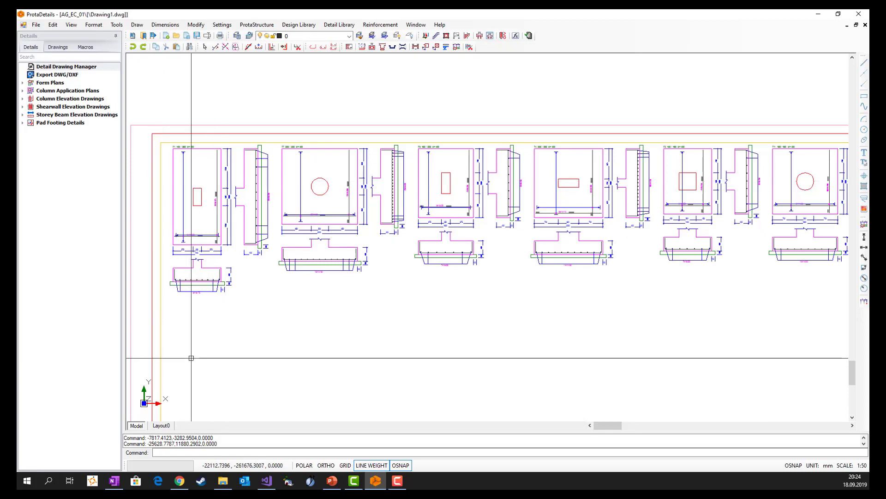
scroll(199, 370, "down", 5)
scroll(238, 384, "down", 2)
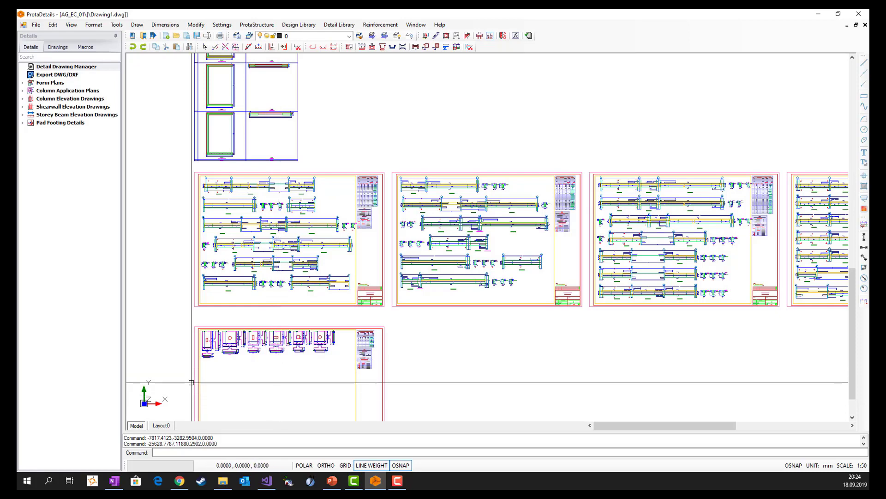
mouse_move(348, 148)
middle_mouse_down()
mouse_move(415, 272)
mouse_move(439, 382)
middle_mouse_up()
middle_click_drag(441, 115, 469, 330)
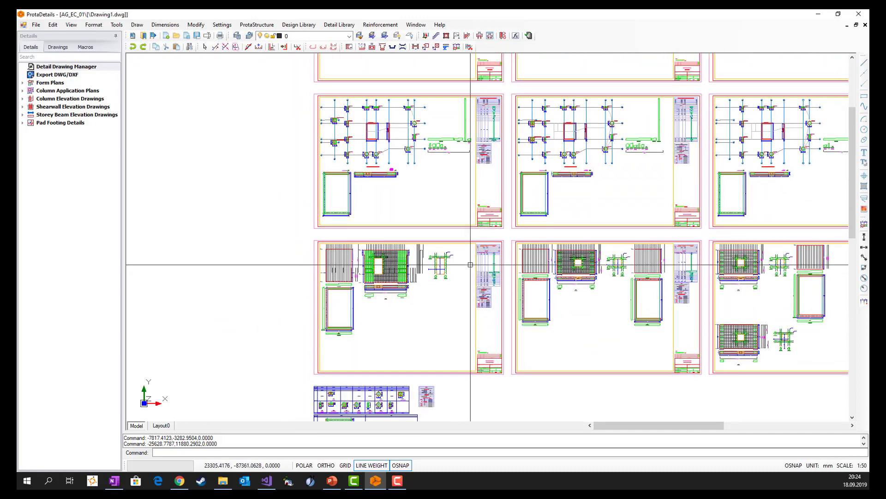
middle_click_drag(460, 178, 464, 402)
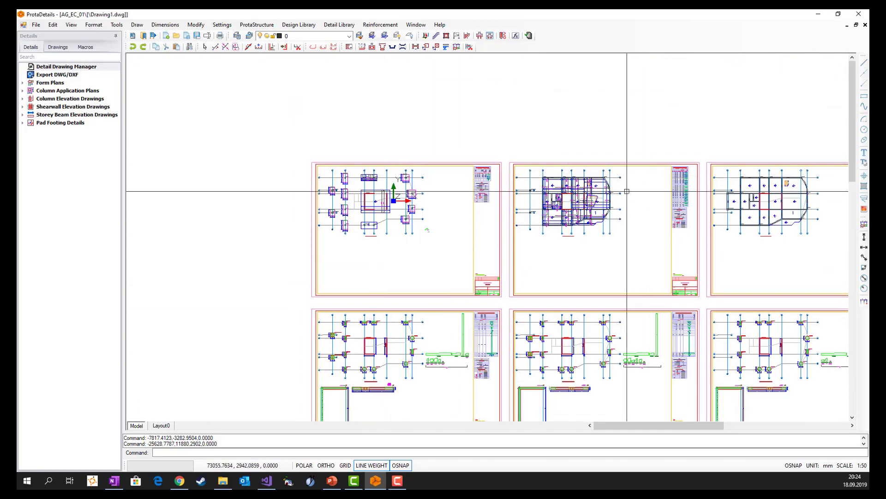
Inspect the properties of column 1C4 at the junction of axes D and 5 on the Storey 1 form plan
scroll(617, 188, "up", 5)
scroll(617, 187, "up", 6)
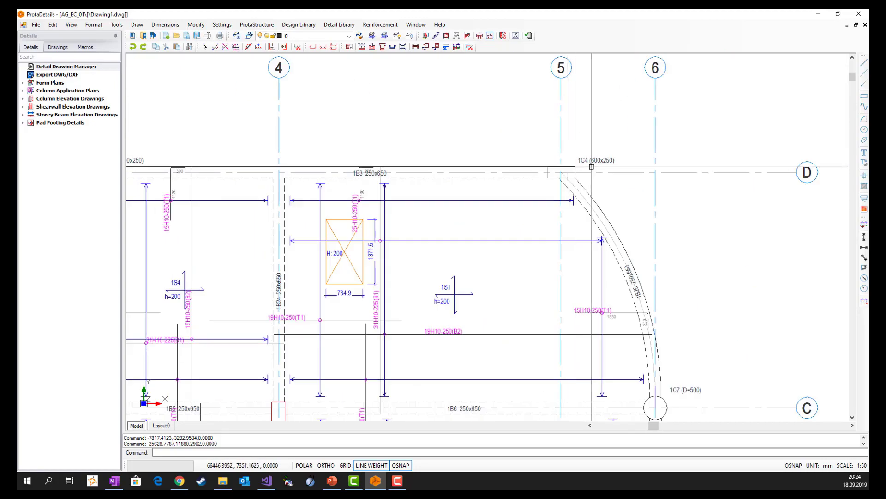
scroll(581, 159, "up", 2)
left_click(531, 176)
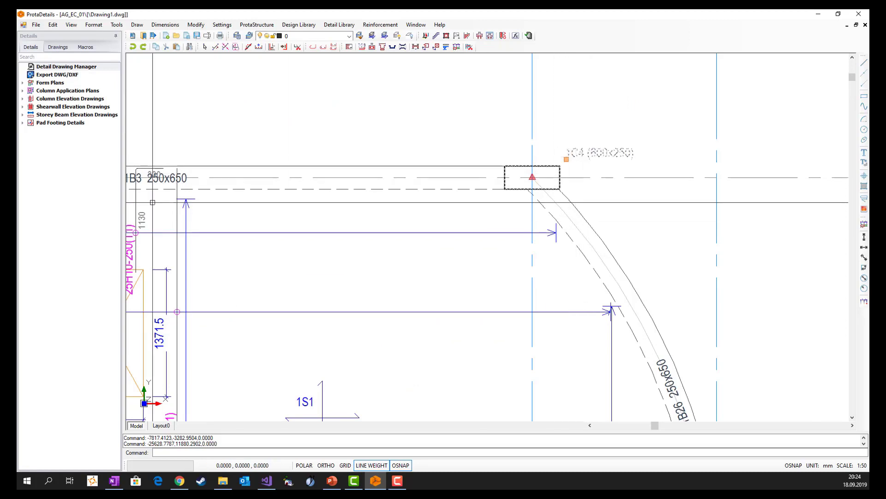
mouse_move(19, 217)
left_mouse_down()
mouse_move(572, 251)
mouse_move(714, 85)
mouse_move(722, 109)
left_mouse_up()
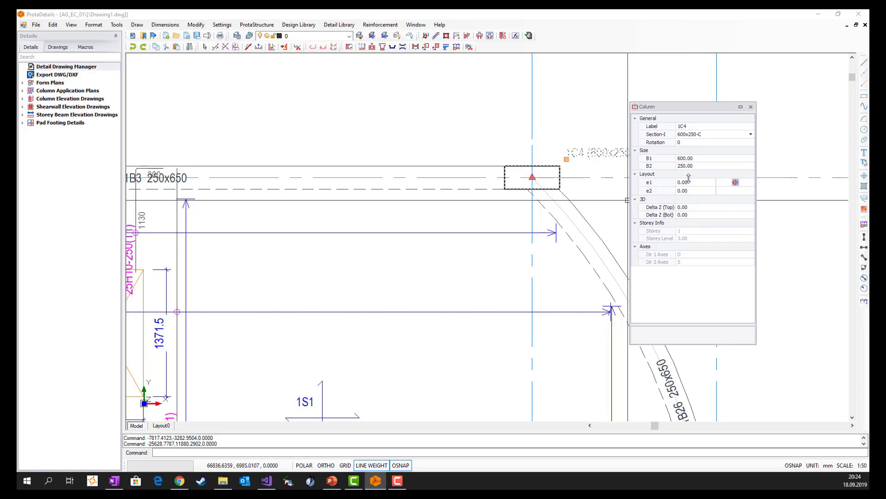
left_click_drag(725, 112, 746, 106)
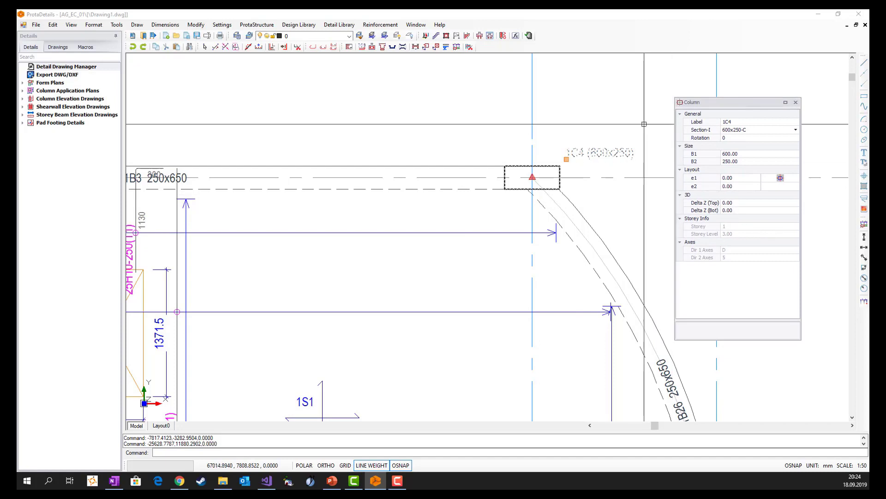
key("Escape")
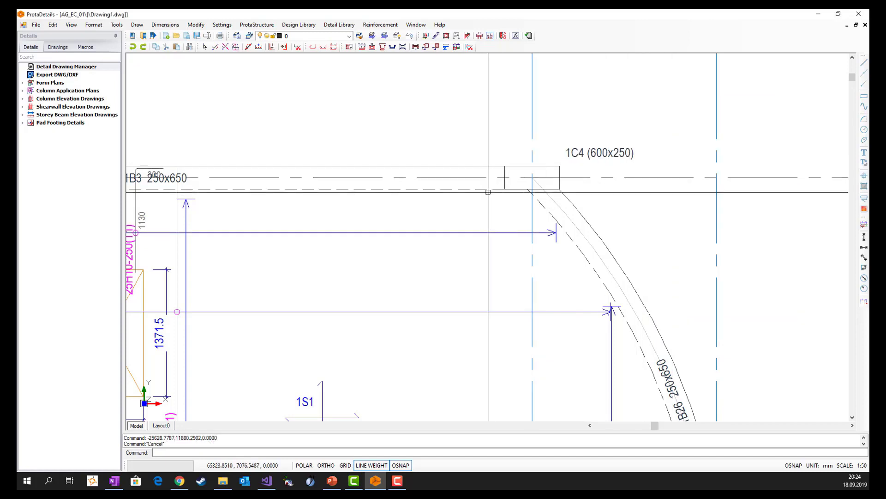
Inspect the properties of beam 1B3 along axis D
middle_click_drag(485, 228, 595, 209)
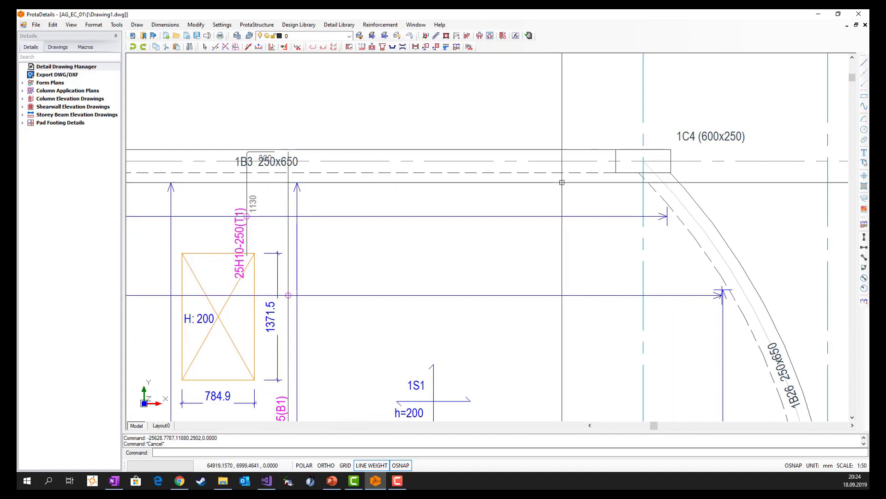
left_click(578, 172)
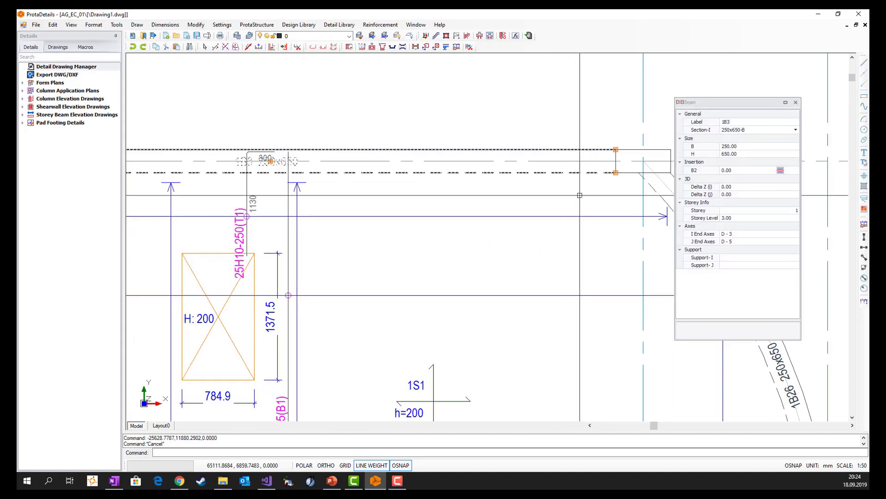
key("Escape")
Inspect the properties of the 25H10-250(T1) slab reinforcement near the opening in slab 1S1
scroll(532, 124, "down", 3)
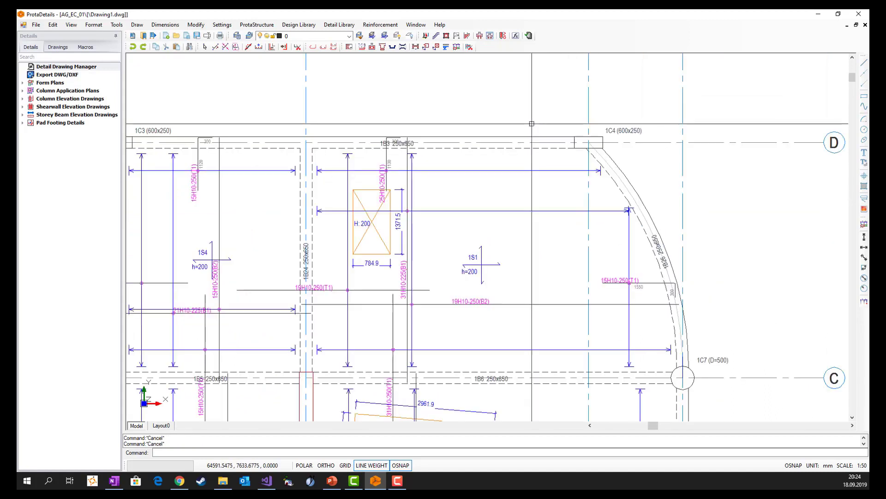
left_click(386, 178)
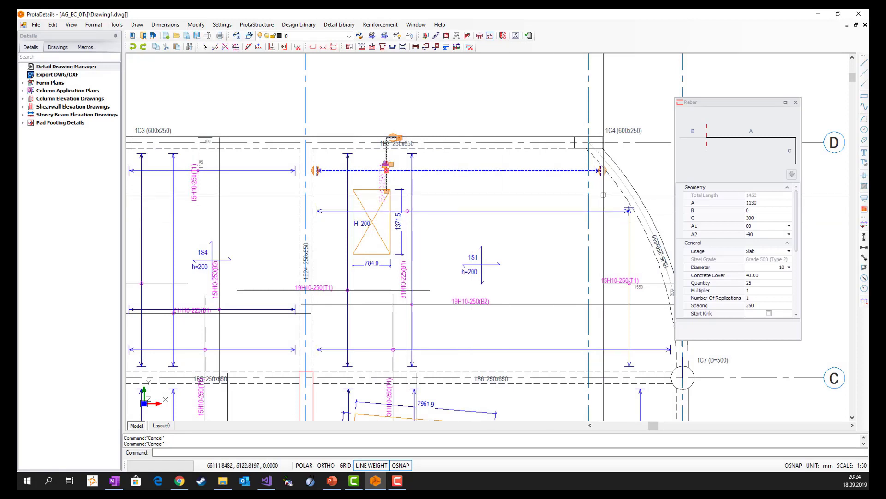
left_click_drag(752, 104, 724, 99)
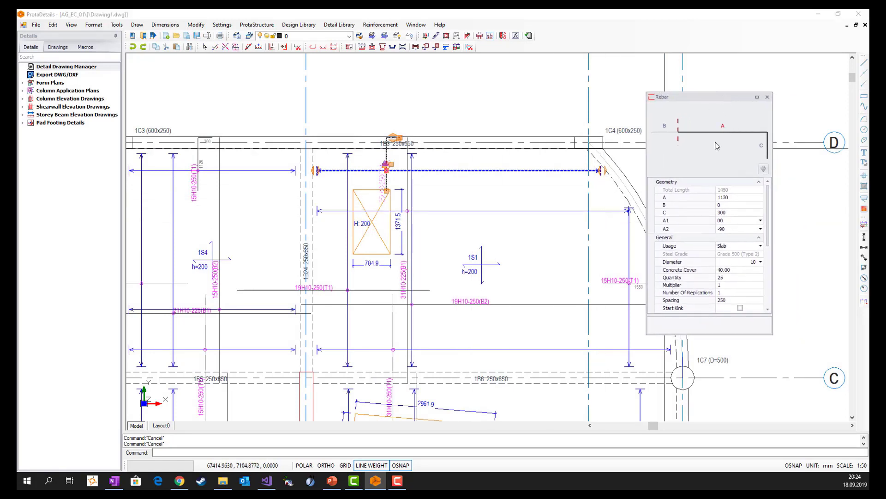
key("Escape")
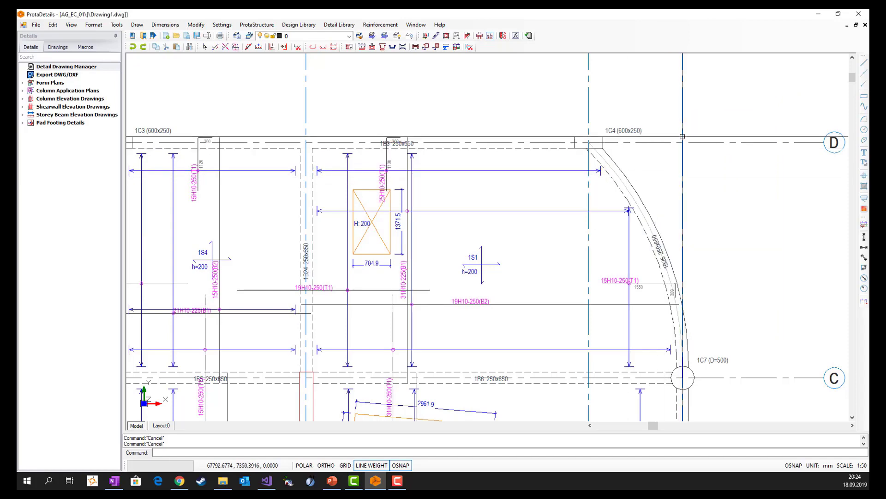
Cut plan section A horizontally across the full width of the Storey 1 form plan, just above axis B
scroll(683, 137, "down", 3)
middle_click_drag(640, 137, 653, 93)
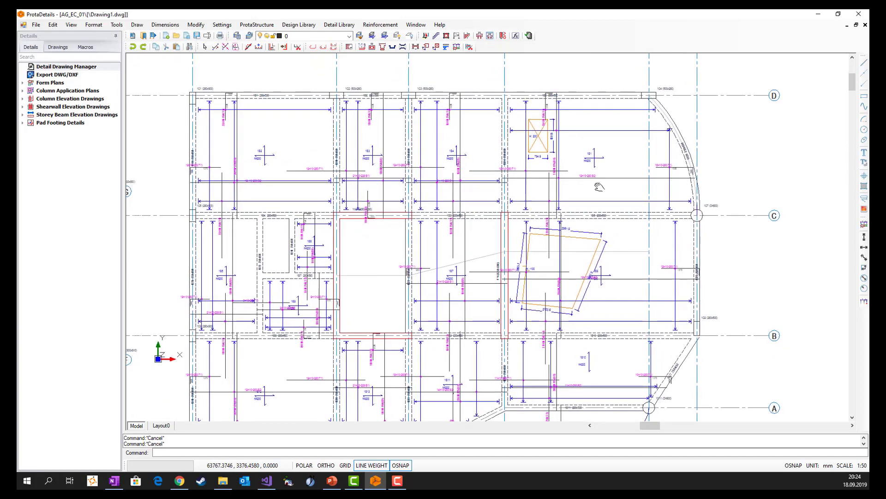
middle_click_drag(436, 315, 461, 254)
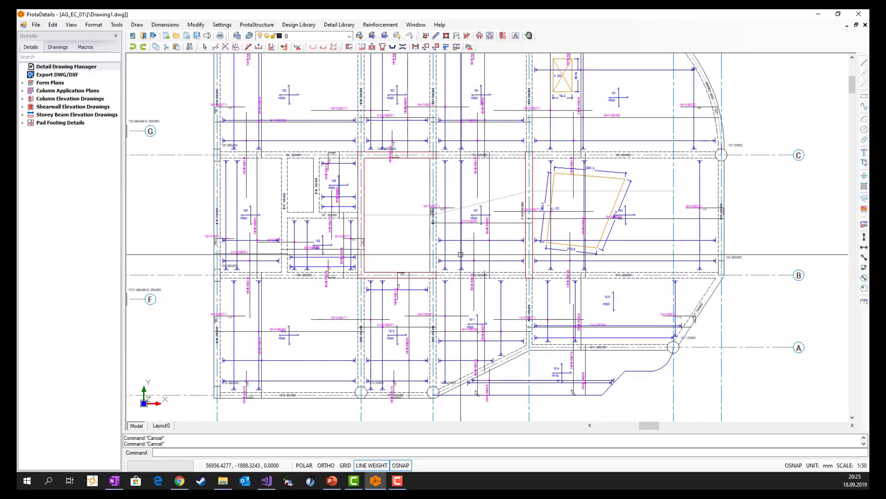
left_click(354, 26)
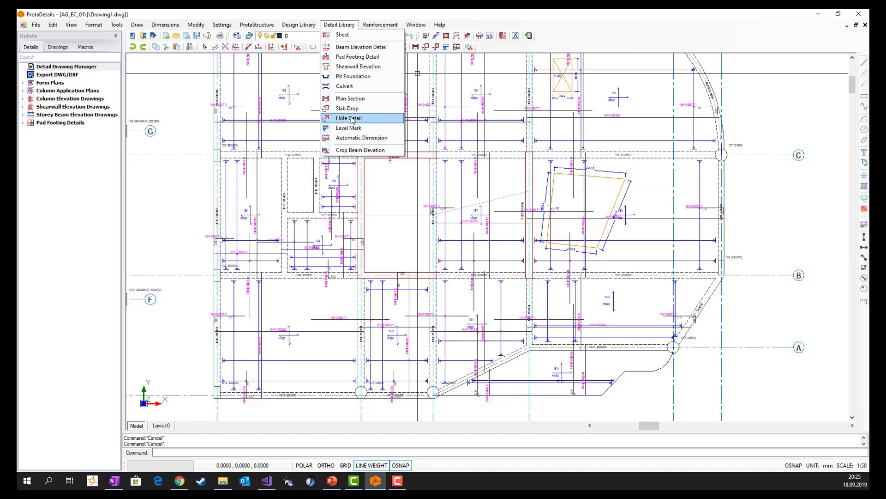
left_click(350, 99)
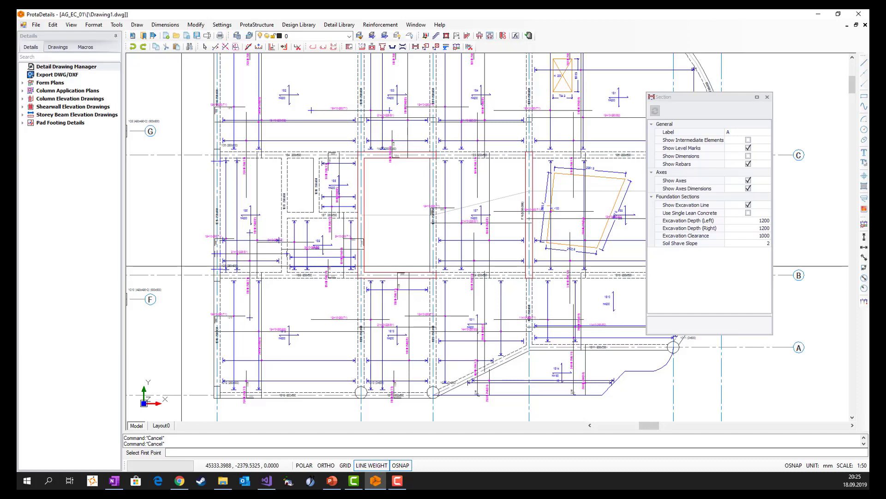
left_click(181, 266)
scroll(181, 266, "down", 4)
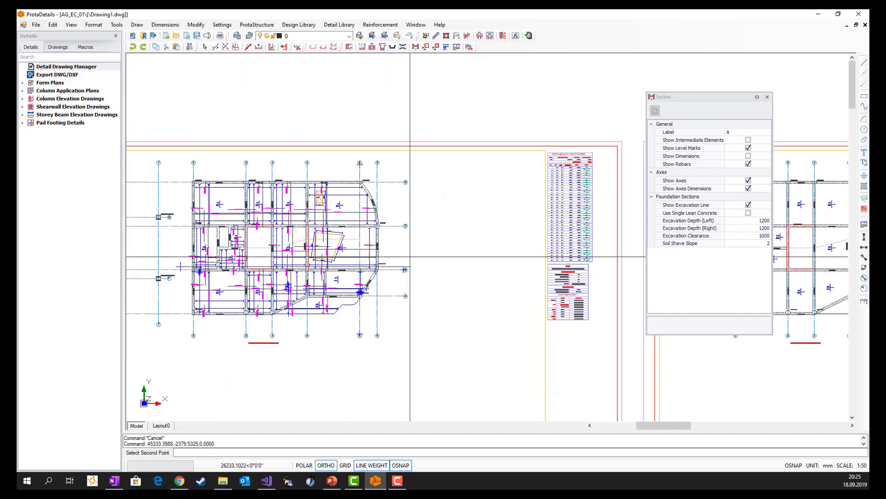
left_click(410, 256)
Place the section below the Storey 1 plan title, check its slab reinforcement, and end the section command
scroll(520, 201, "down", 2)
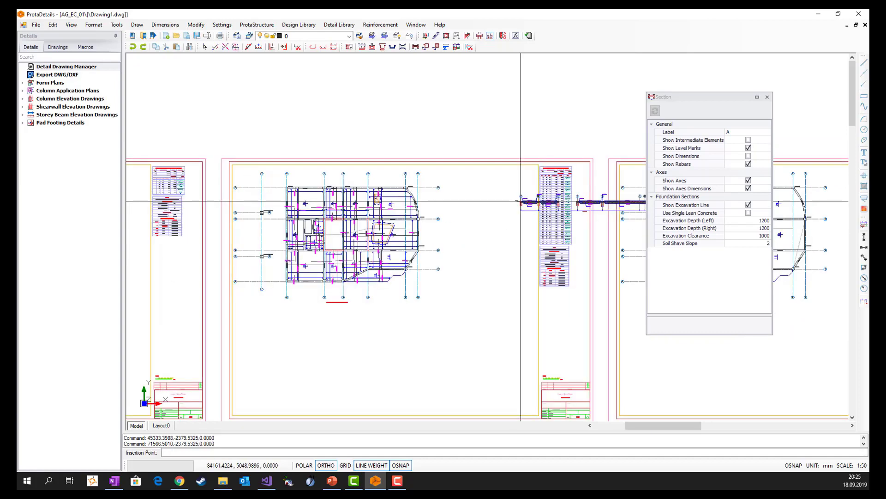
scroll(307, 200, "up", 3)
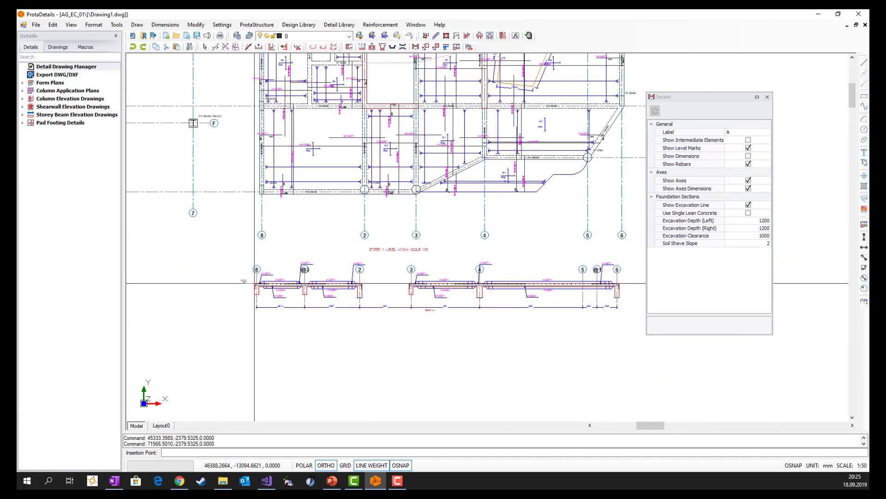
left_click(261, 297)
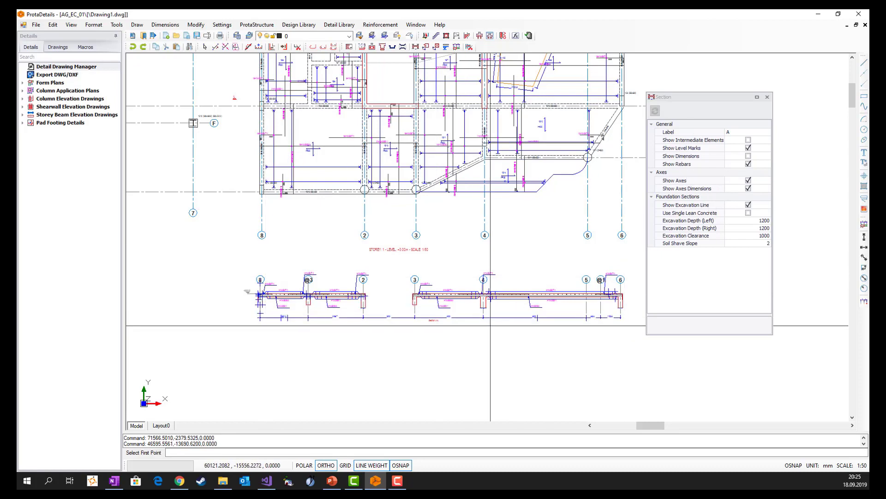
scroll(466, 306, "up", 4)
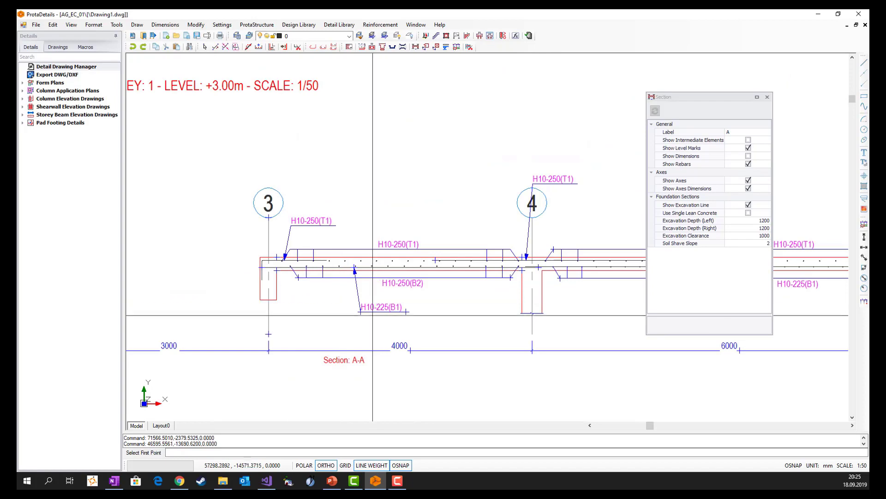
scroll(488, 299, "down", 3)
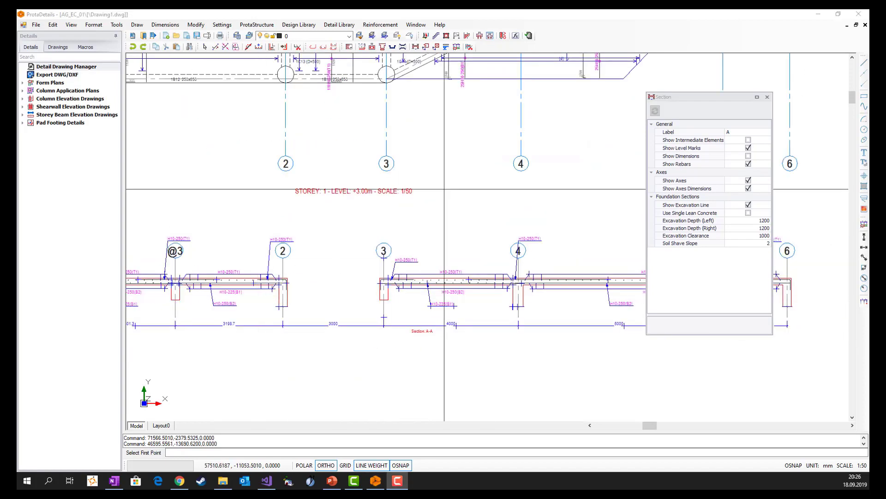
scroll(450, 196, "down", 2)
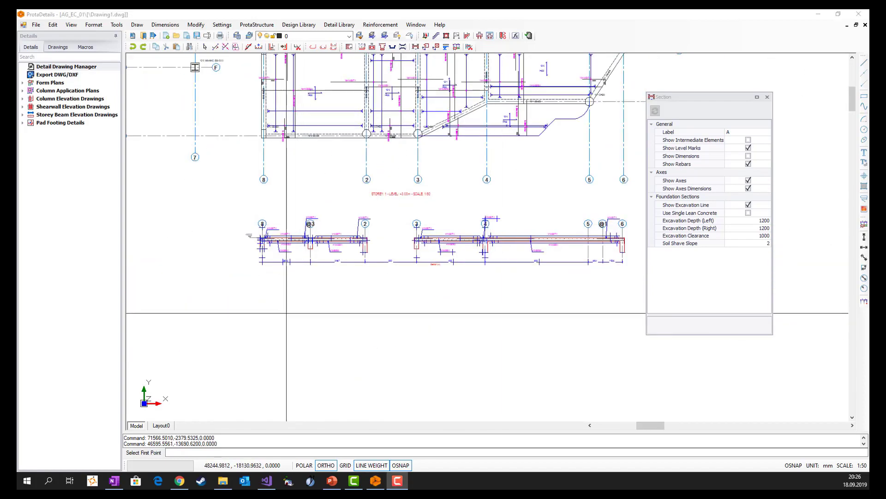
left_click(432, 15)
middle_click_drag(296, 306, 296, 307)
key("Escape")
Draw a closed four-sided outline with one sloped side below Section A-A, about 3107 mm wide and 1313 mm high
scroll(297, 314, "up", 5)
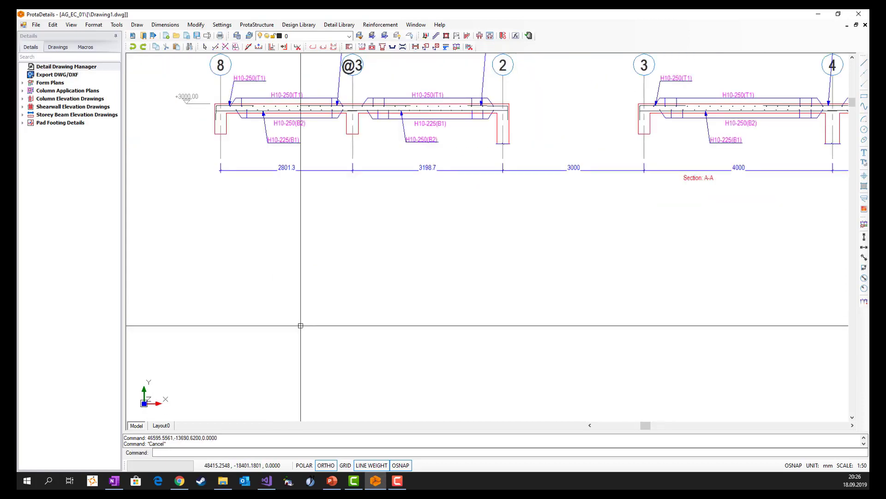
type("lin")
key("Return")
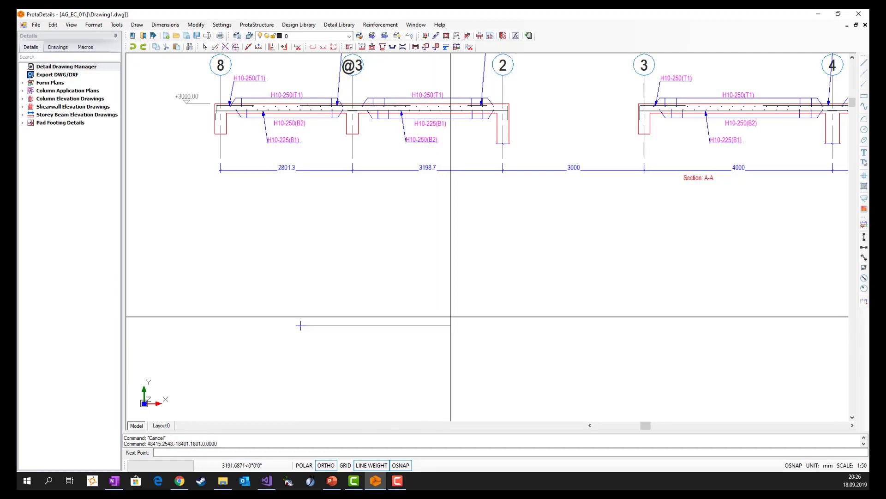
left_click(447, 325)
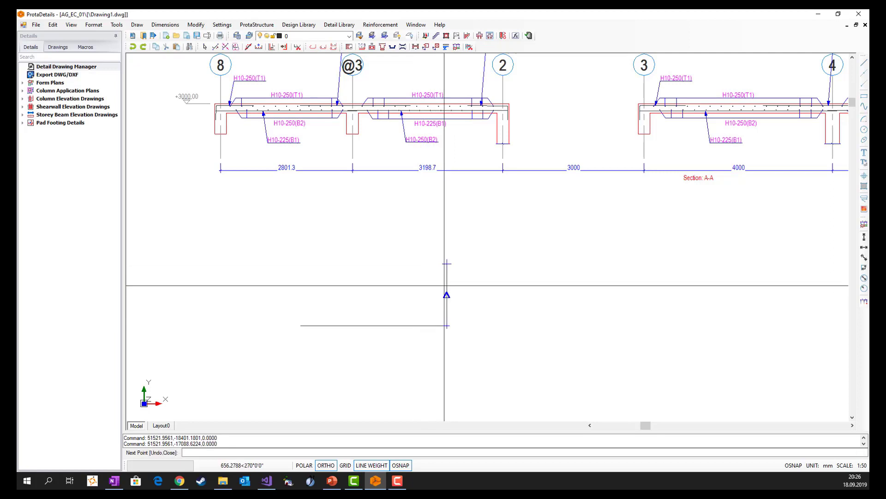
left_click(447, 263)
left_click(305, 326)
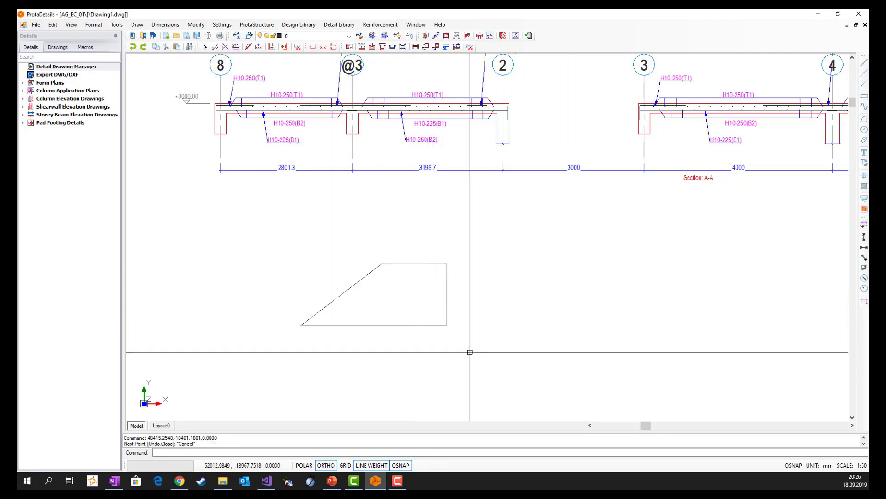
Define an automatic dimension line about 29670 mm long across the full width of the Storey 2 form plan, just above axis B
scroll(411, 394, "down", 2)
middle_click_drag(678, 260, 596, 264)
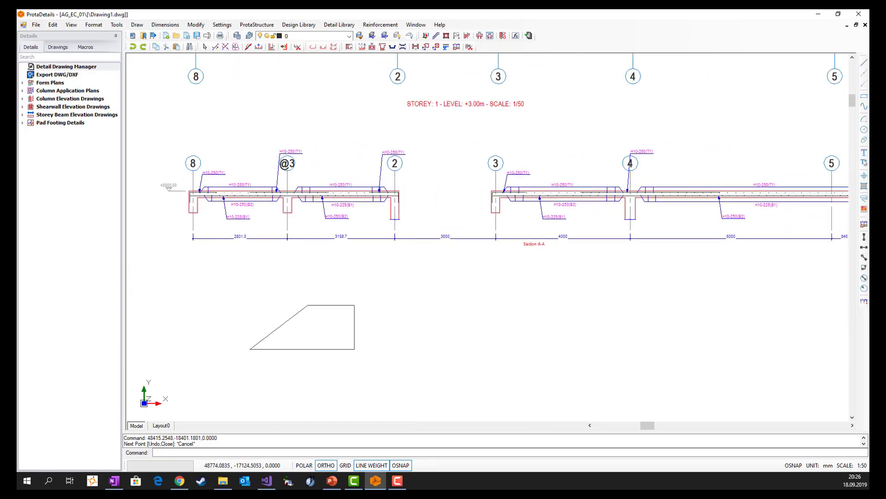
scroll(263, 308, "down", 1)
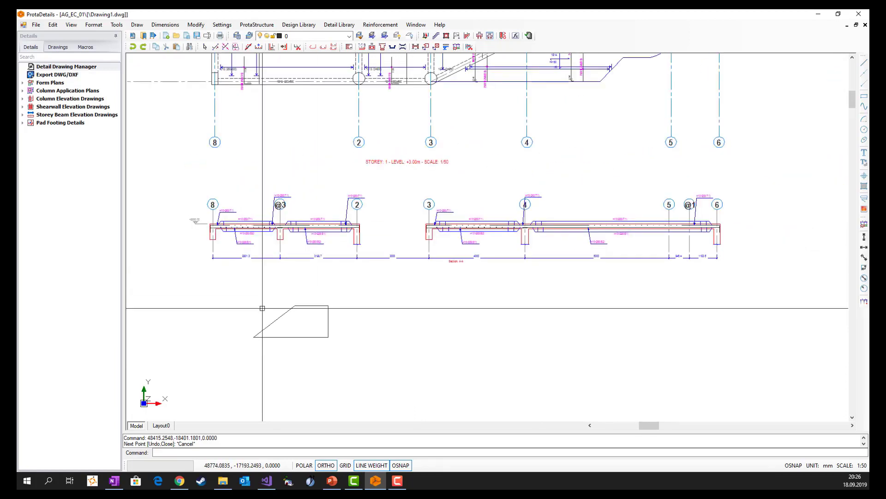
scroll(262, 308, "down", 4)
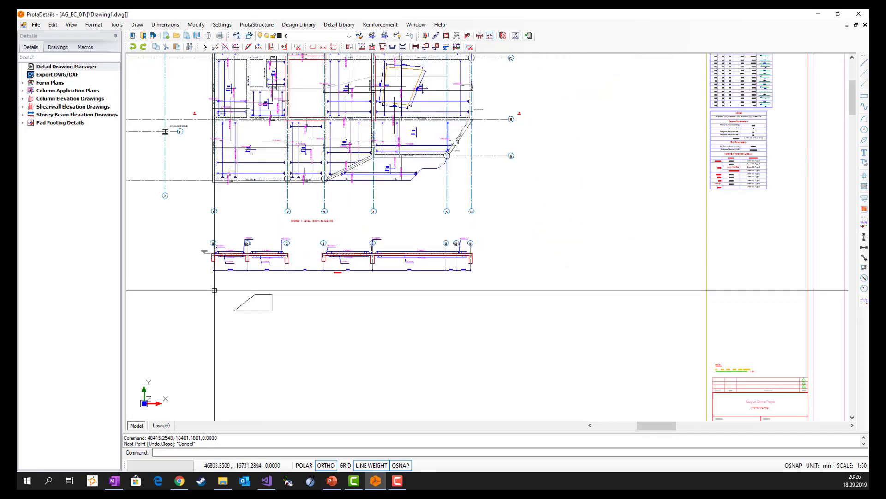
middle_click_drag(676, 210, 483, 238)
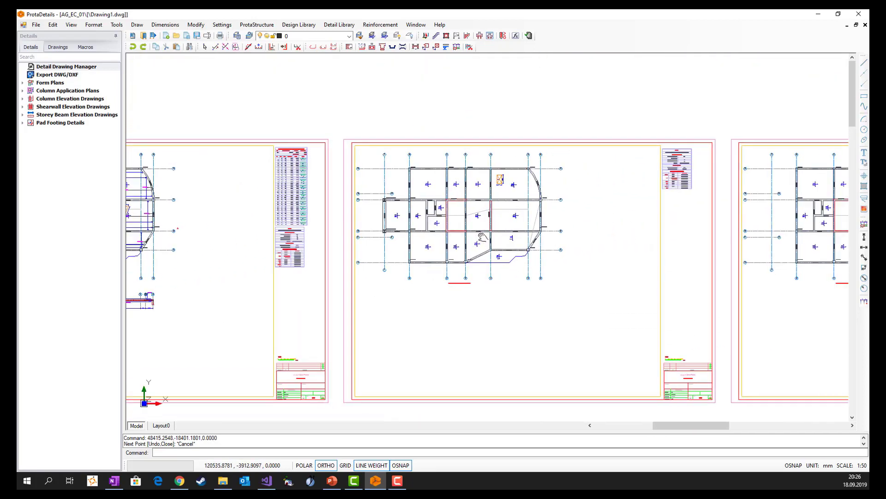
scroll(457, 226, "up", 3)
mouse_move(492, 198)
middle_mouse_down()
mouse_move(491, 252)
mouse_move(494, 224)
middle_mouse_up()
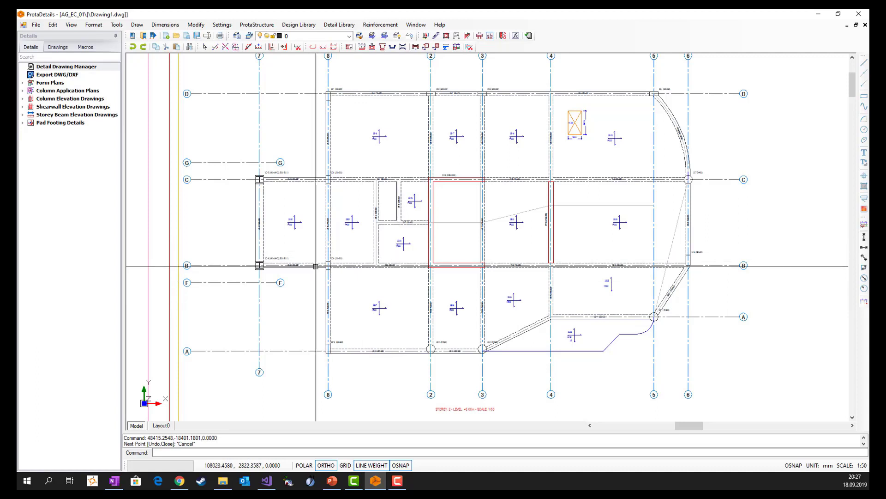
type("dim")
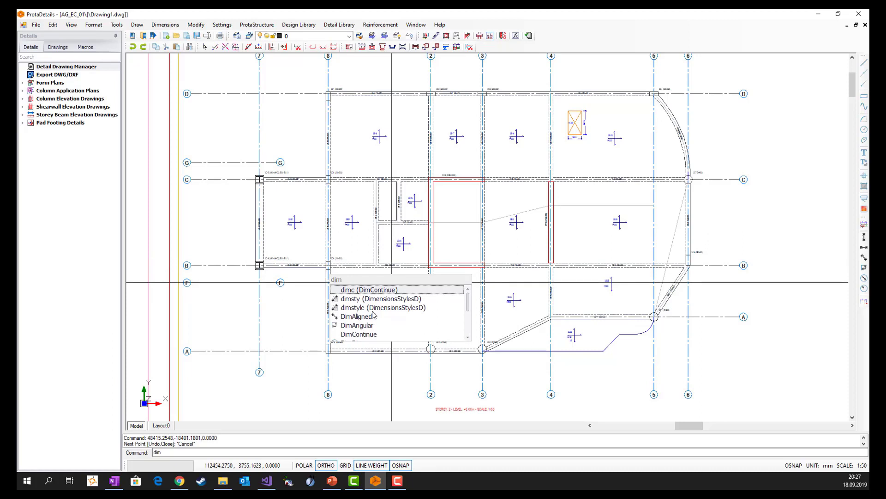
scroll(374, 315, "down", 1)
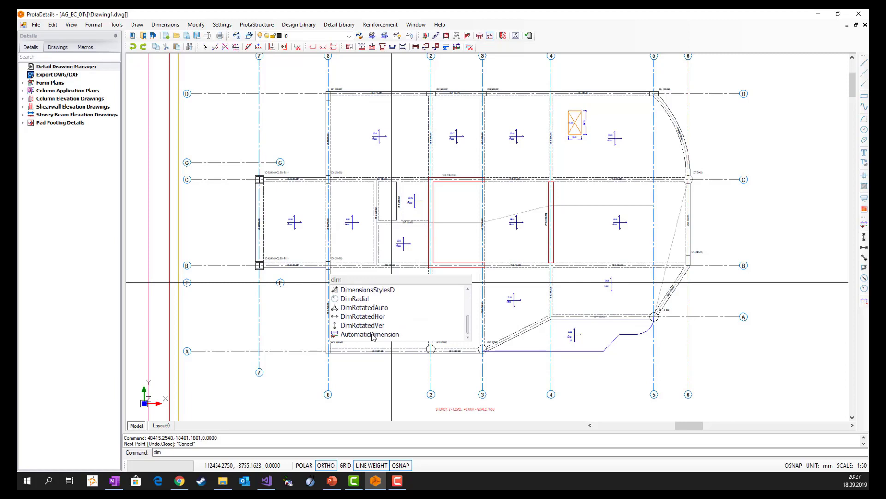
left_click(370, 334)
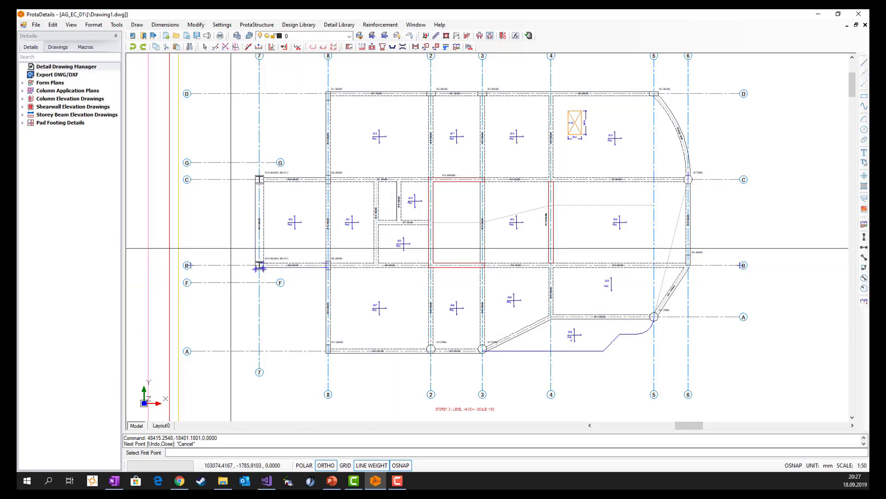
left_click(228, 256)
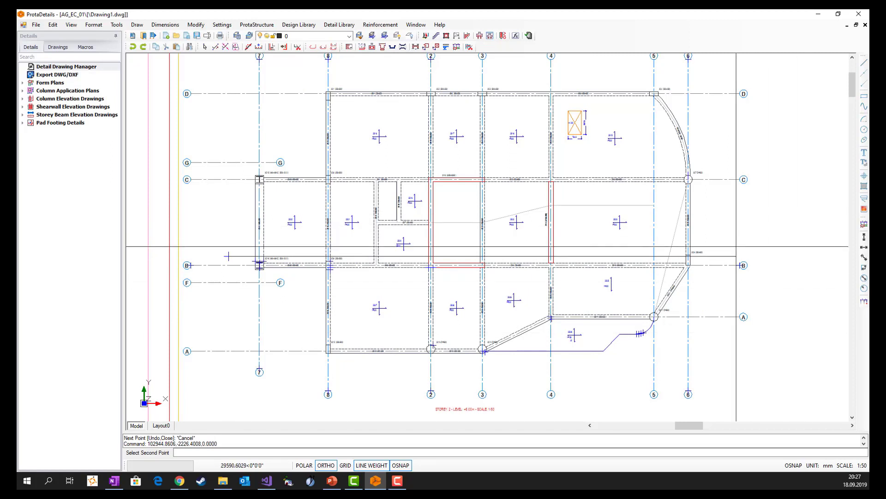
left_click(739, 257)
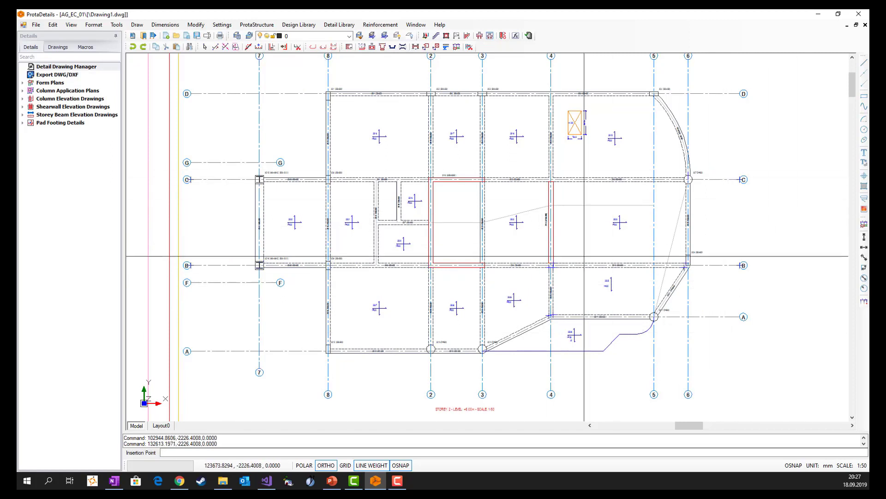
Place the automatic dimensions just above axis B for columns, walls and beams, with extension lines fixed at 350 mm, and check them
left_click(601, 254)
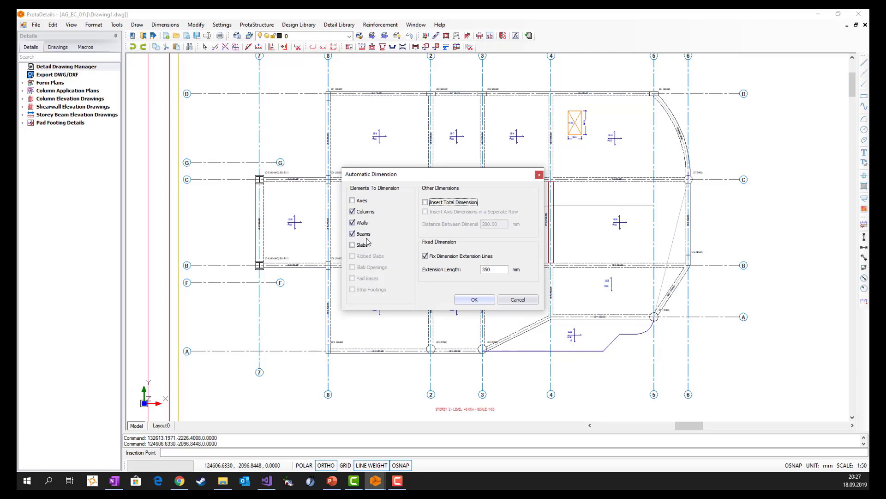
left_click(475, 300)
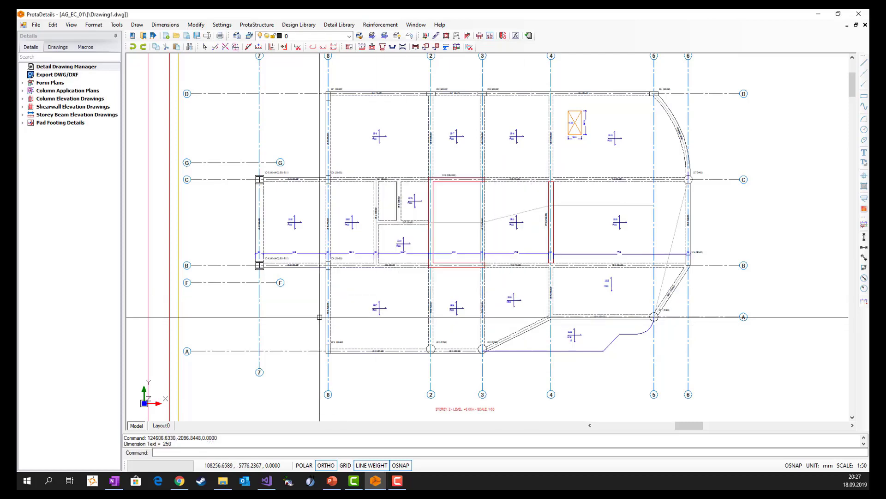
scroll(265, 235, "up", 3)
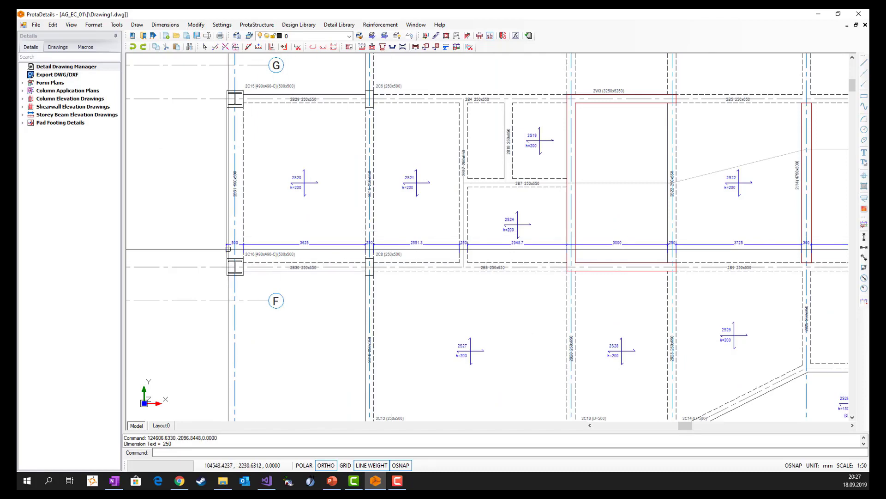
scroll(211, 248, "down", 2)
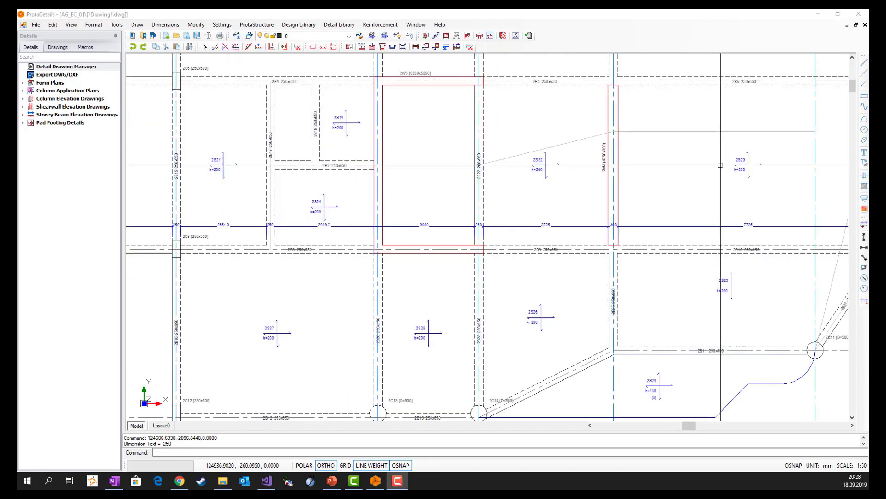
Insert a plan level mark of +3.00 on slab 1S8 of the Storey 1 form plan, between the slab drop and axis 5
scroll(720, 165, "down", 5)
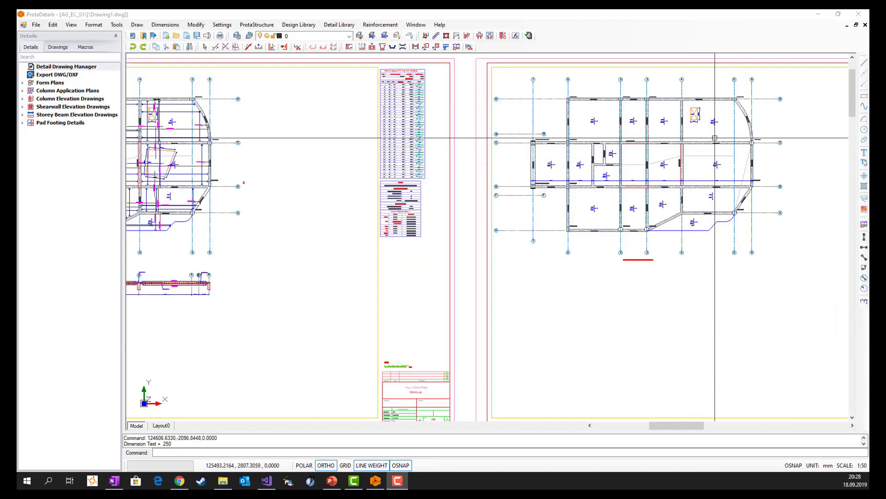
middle_click_drag(425, 271, 471, 295)
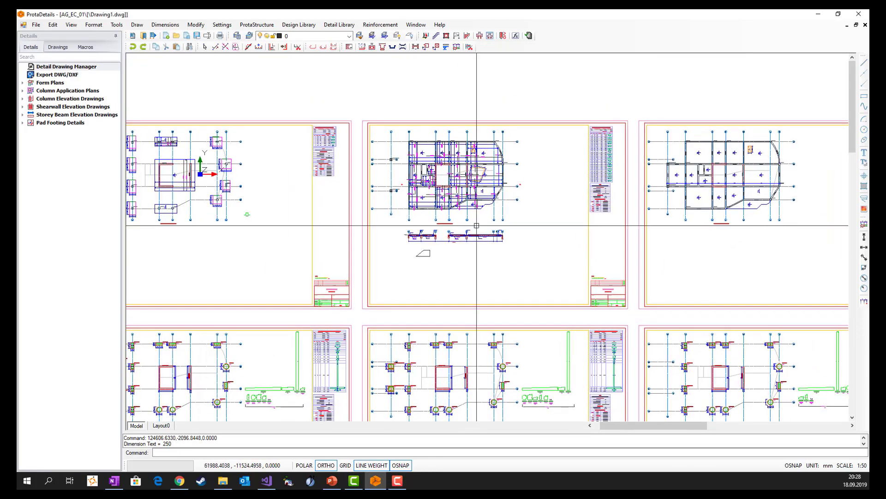
scroll(476, 166, "up", 5)
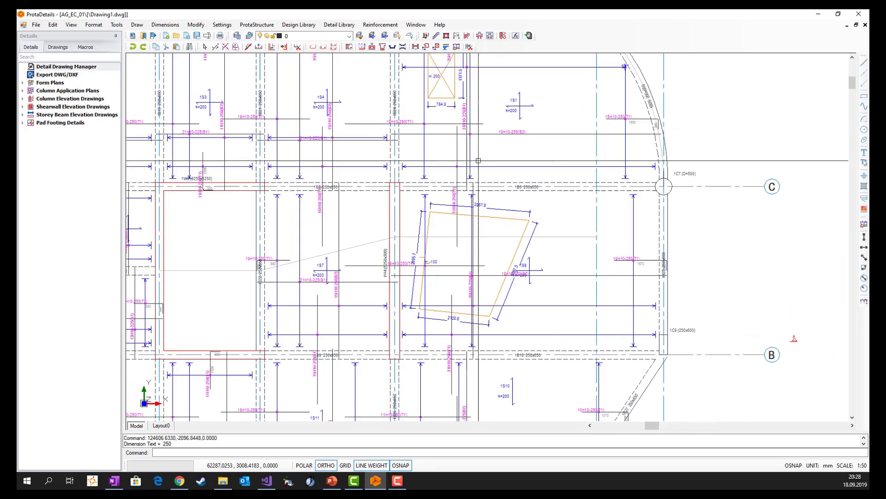
left_click(340, 25)
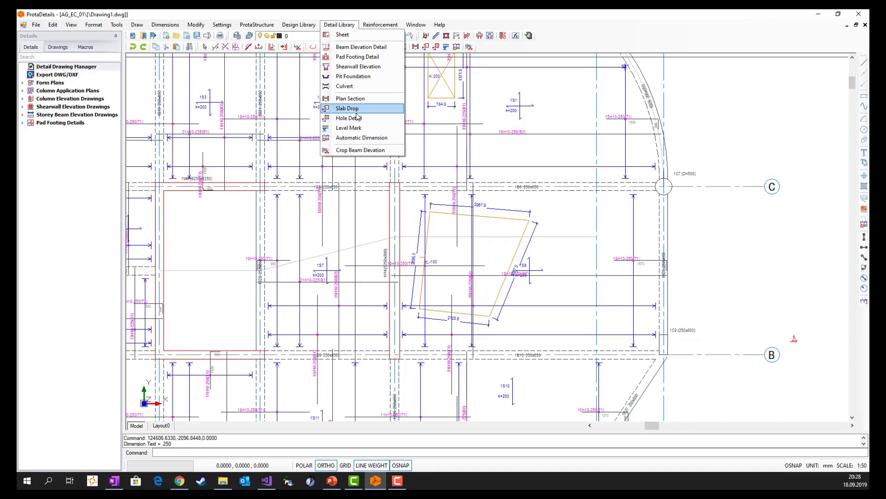
left_click(358, 128)
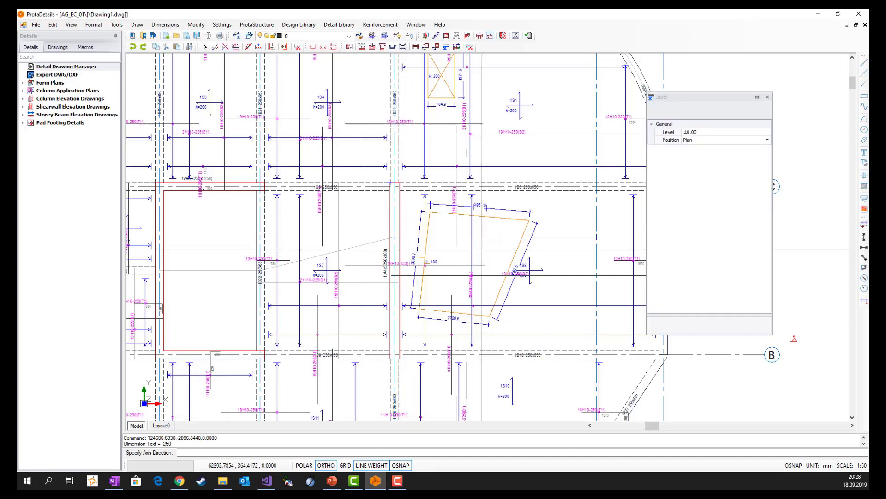
middle_click_drag(569, 266, 553, 255)
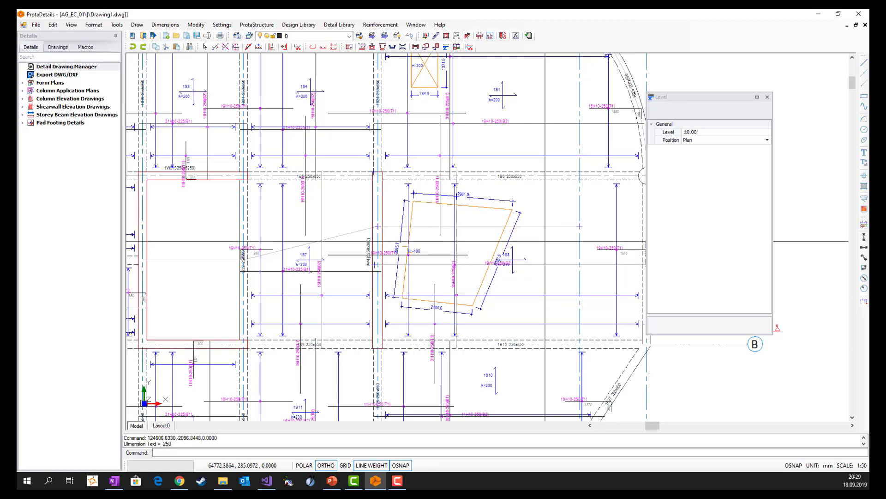
scroll(547, 238, "up", 5)
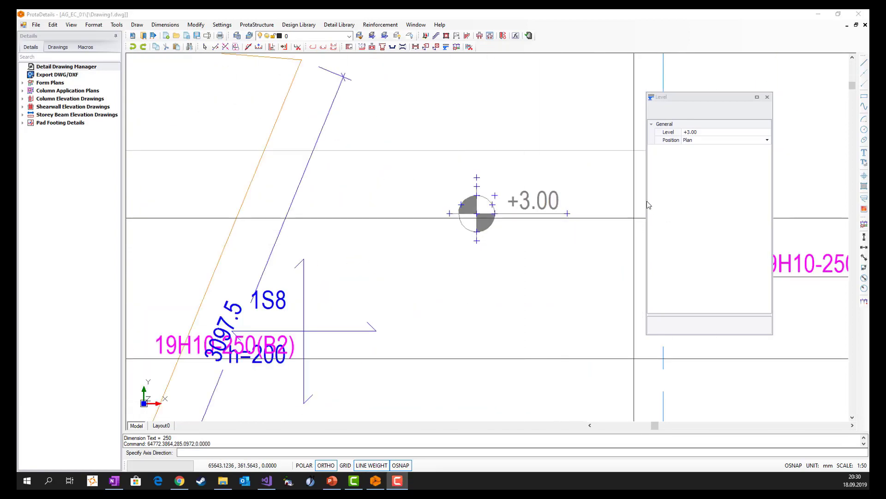
Add a +2.90 plan level mark inside the H: -100 slab drop and end the level mark command
scroll(597, 193, "down", 5)
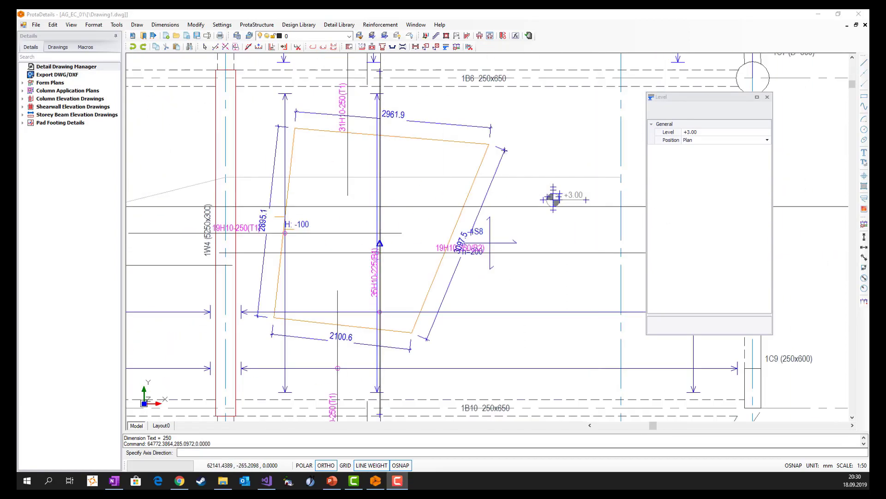
right_click(401, 195)
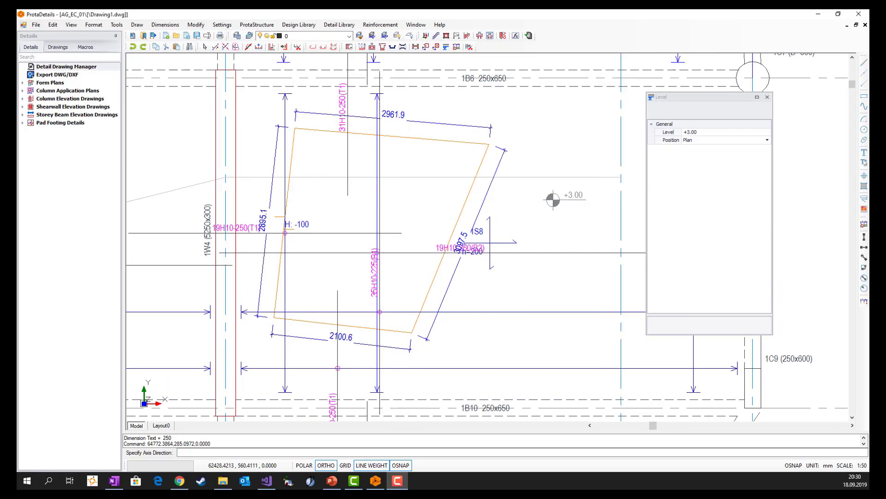
left_click(399, 188)
scroll(405, 181, "up", 3)
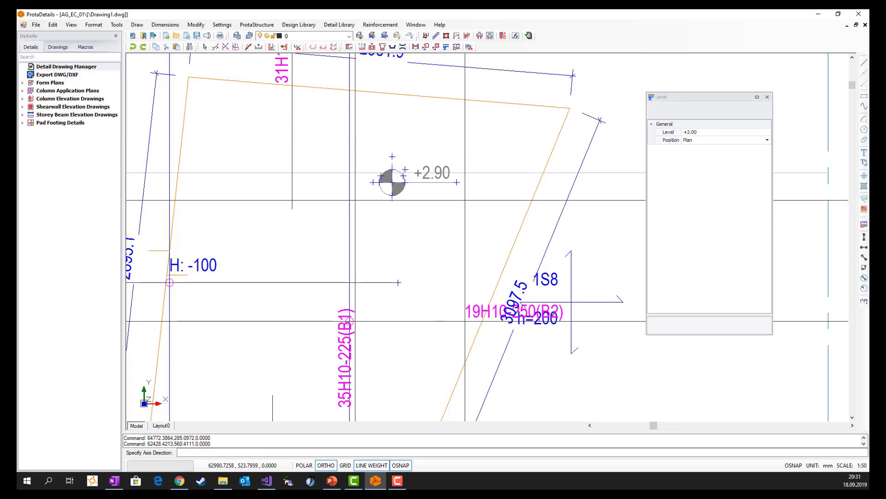
key("Escape")
Inspect the geometry, diameter, quantity and layout properties of the right-hand link in the column 1C4 (600x250) detail
scroll(464, 200, "down", 10)
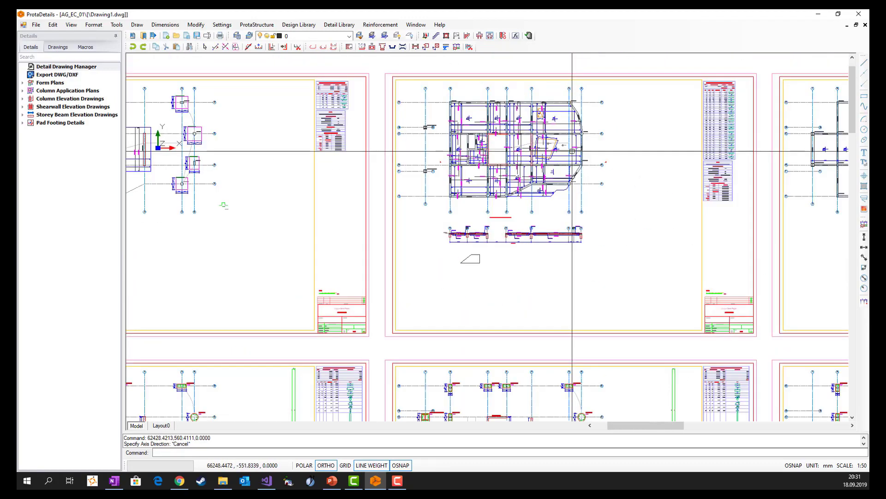
scroll(572, 150, "down", 3)
middle_click_drag(358, 335, 376, 295)
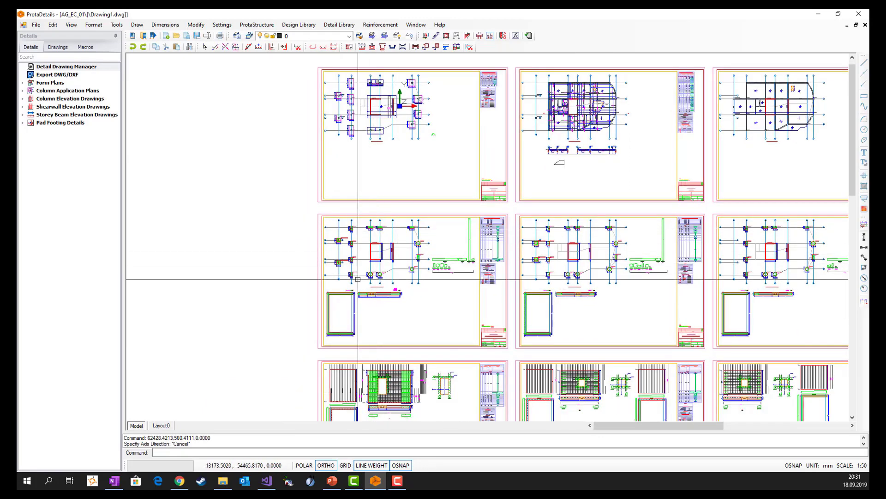
scroll(471, 216, "up", 15)
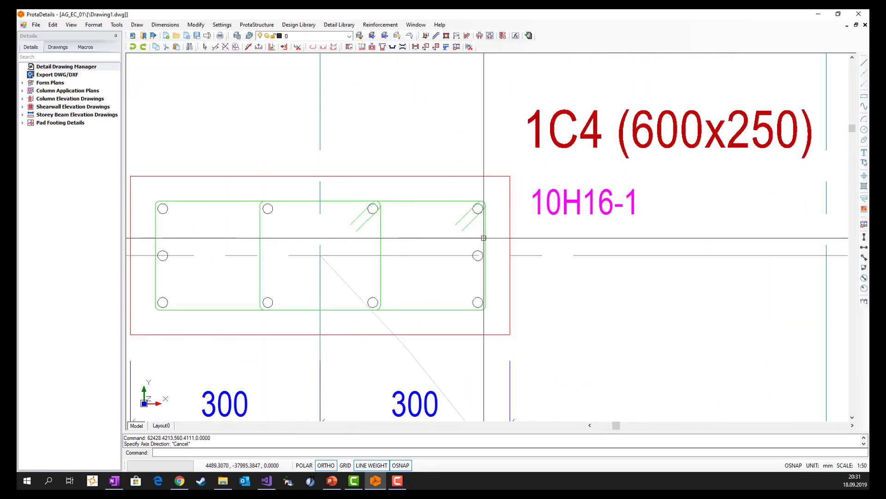
left_click(483, 244)
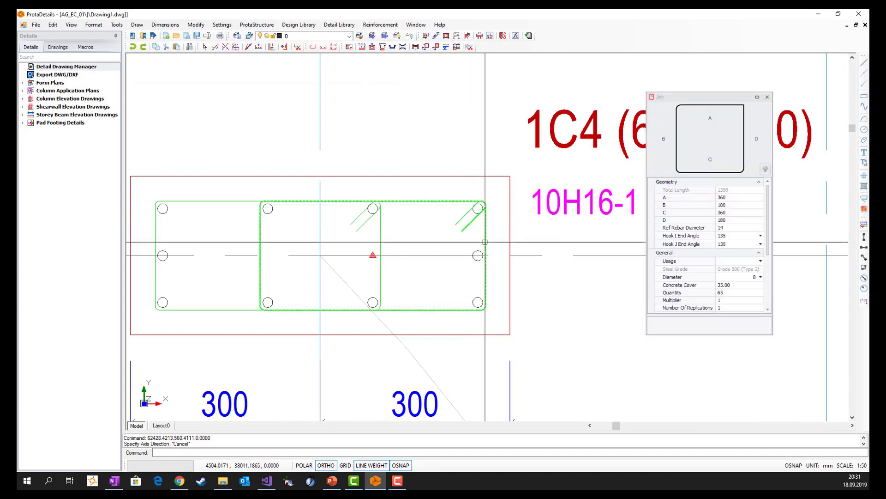
scroll(706, 270, "down", 4)
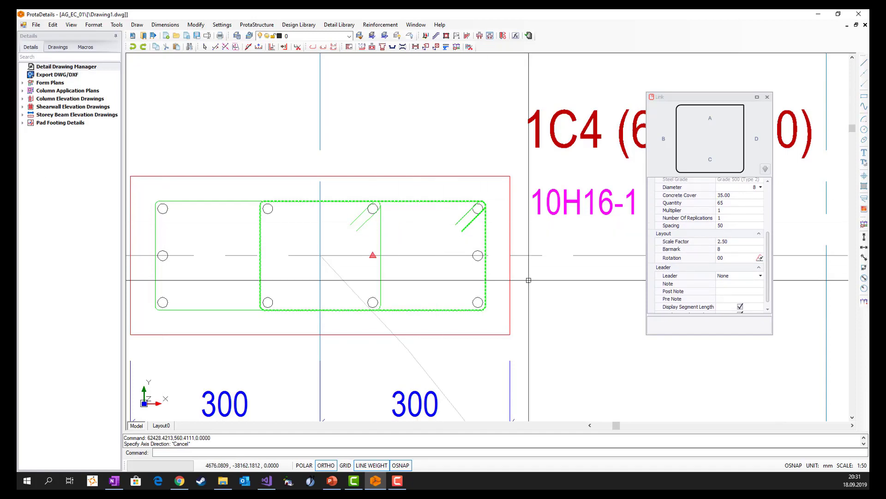
scroll(596, 198, "down", 3)
key("Escape")
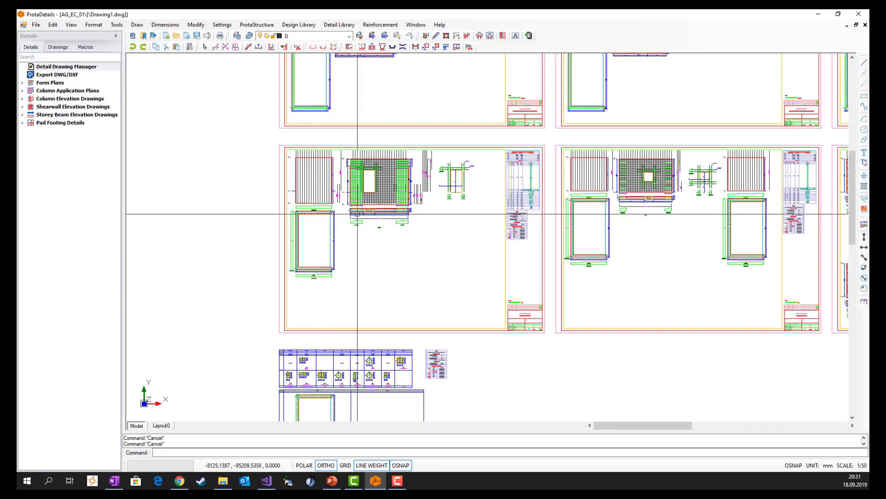
Examine the reinforcement in the shearwall elevations and in the wall plan details below them, including wall 1W4
scroll(355, 160, "up", 3)
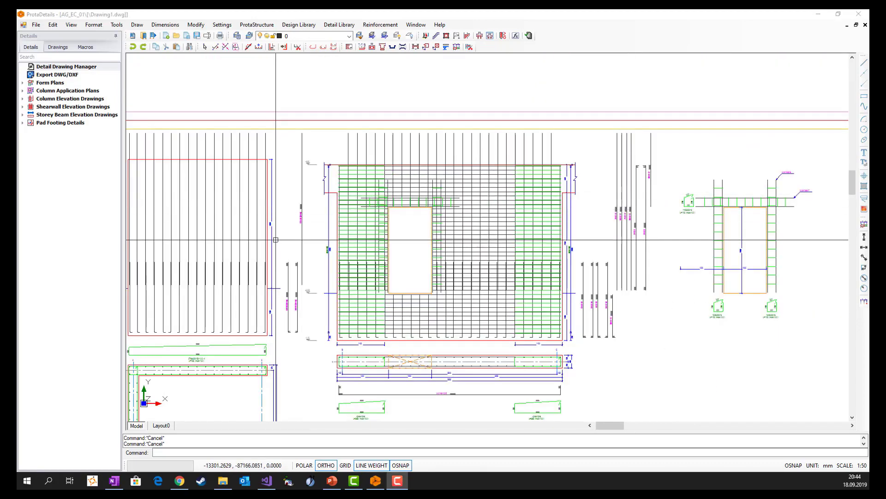
middle_click_drag(275, 209, 351, 199)
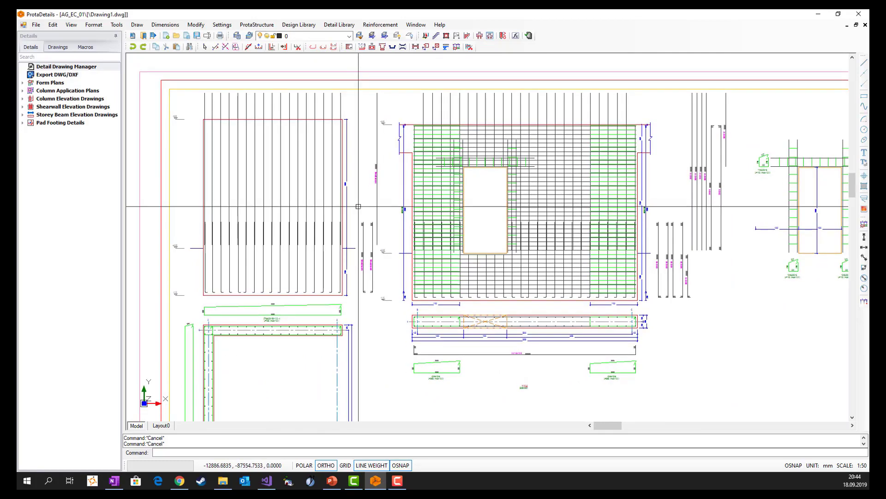
middle_click_drag(305, 255, 330, 228)
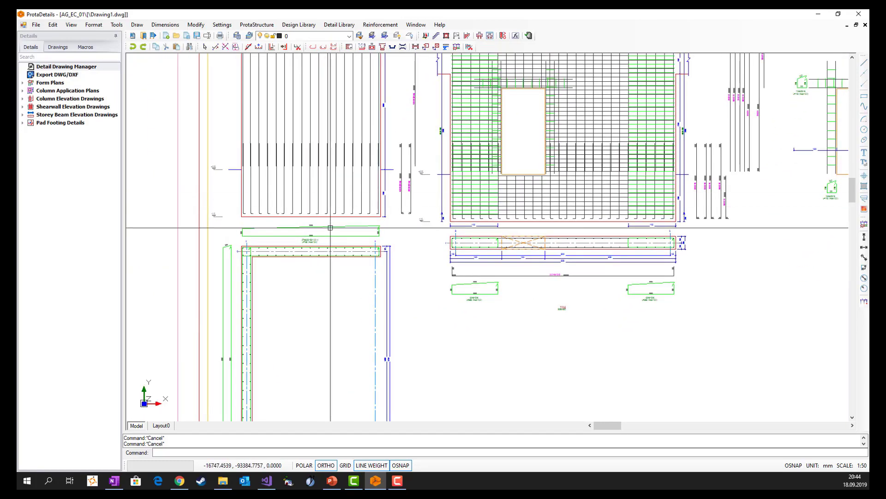
scroll(237, 253, "up", 5)
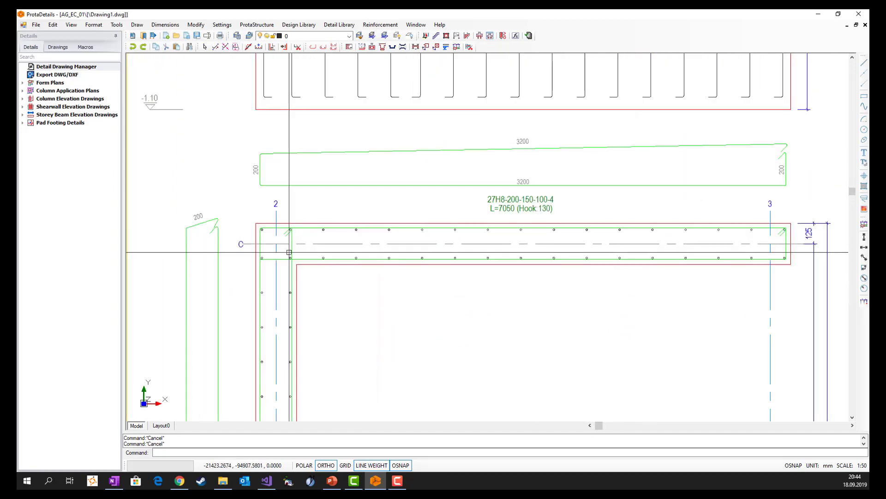
scroll(202, 318, "down", 3)
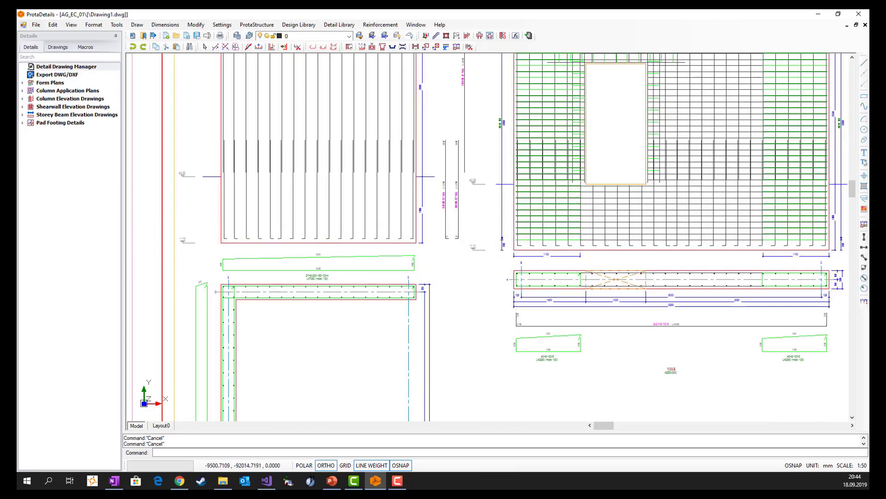
Examine the 1W4 shearwall elevation, its separate opening reinforcement detail and the remaining shearwall sheets
middle_click_drag(611, 262, 473, 303)
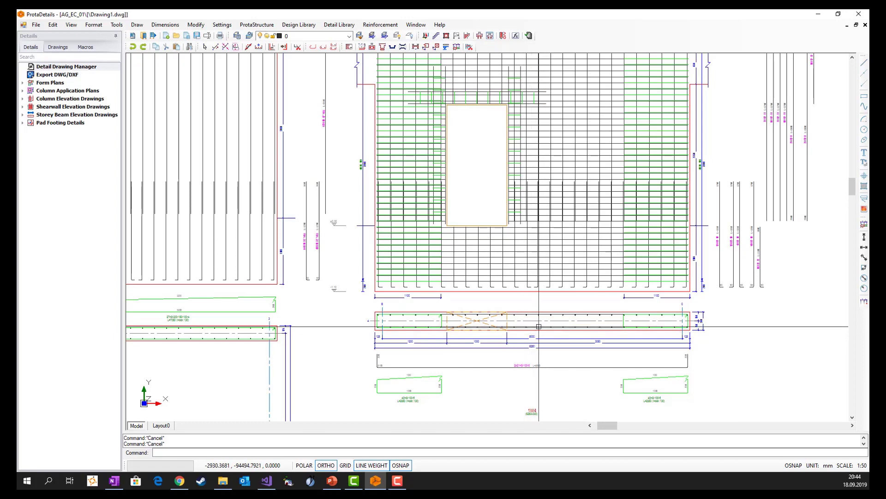
middle_click_drag(627, 260, 597, 256)
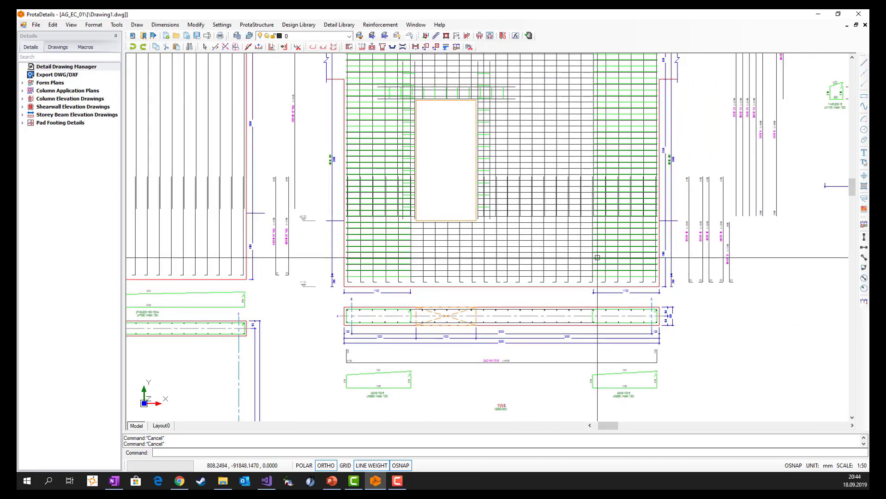
middle_click_drag(698, 208, 408, 286)
scroll(743, 147, "up", 2)
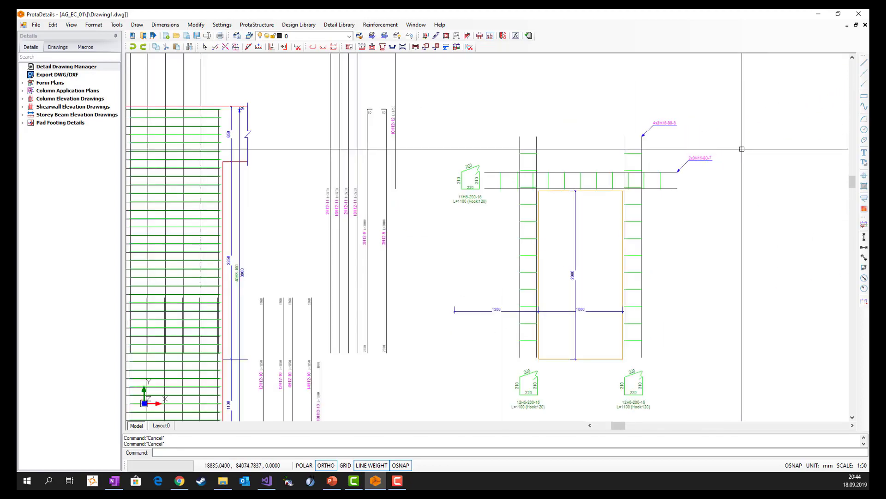
scroll(713, 109, "down", 6)
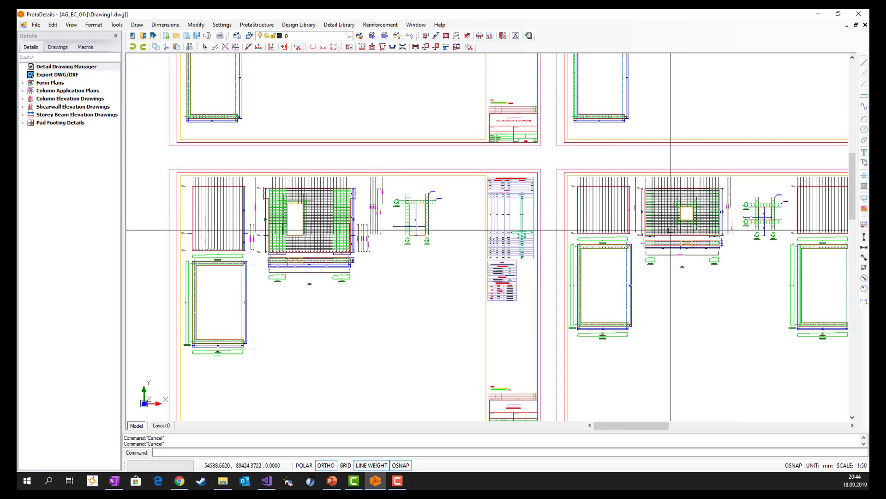
mouse_move(639, 233)
middle_mouse_down()
mouse_move(446, 241)
mouse_move(323, 231)
middle_mouse_up()
middle_click_drag(732, 240, 376, 230)
middle_click_drag(700, 264, 513, 259)
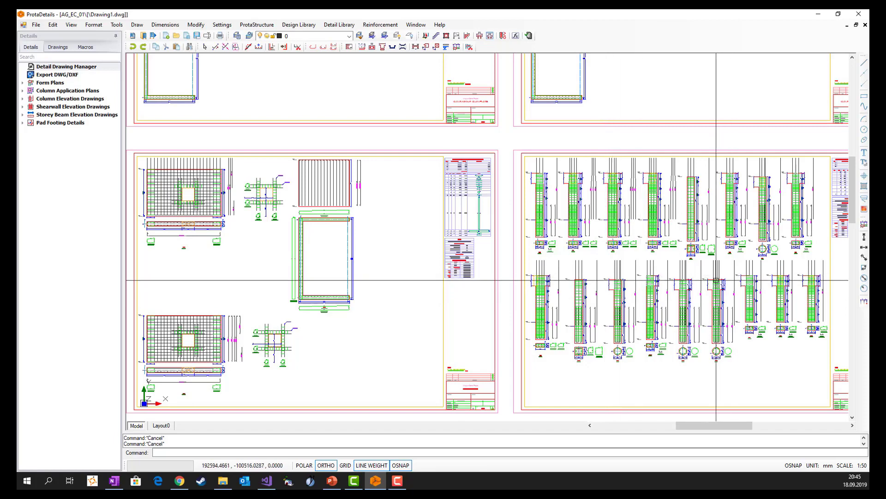
Examine the reinforcement, sections and links on the column elevation sheets, including the inclined columns 2C15 and 2C16
scroll(533, 194, "up", 5)
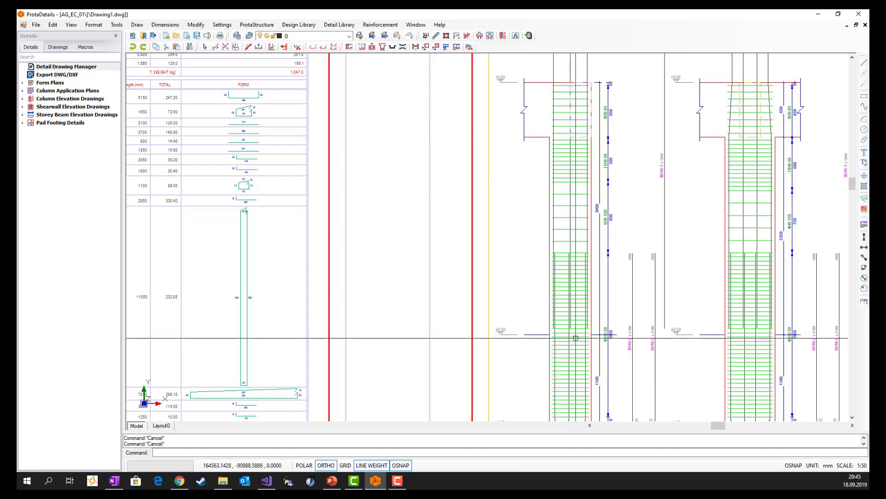
middle_click_drag(637, 303, 499, 279)
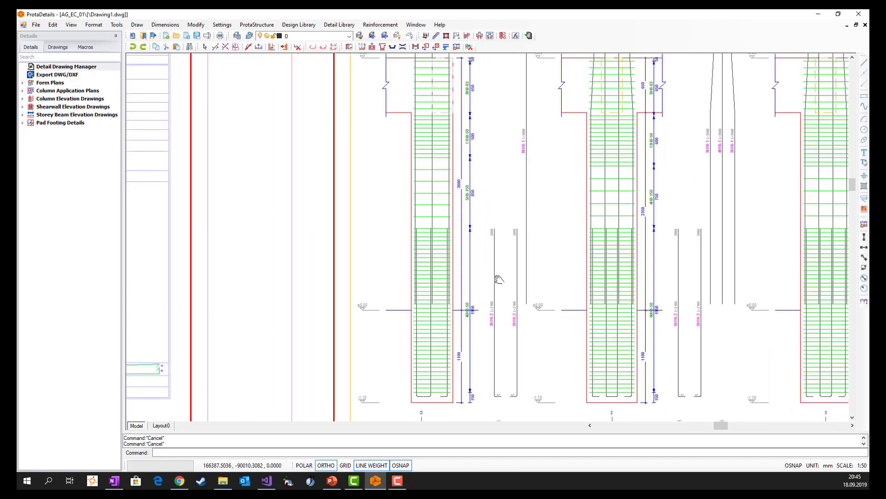
scroll(346, 242, "down", 3)
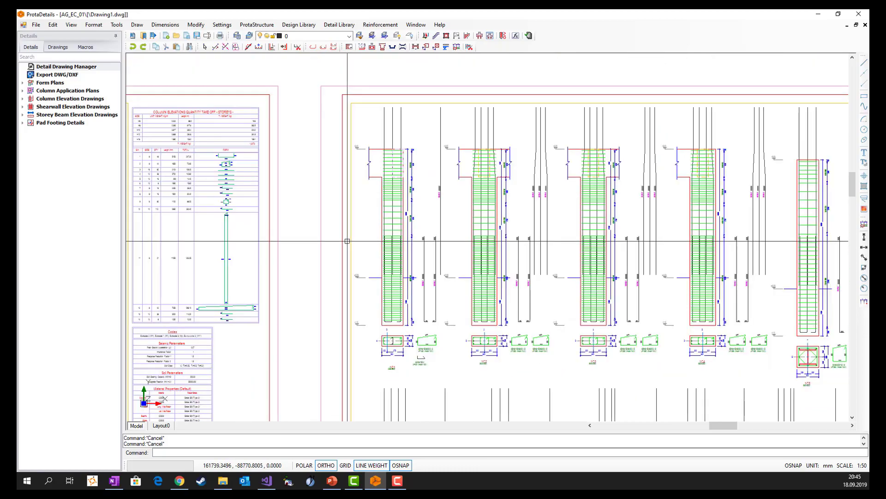
scroll(563, 289, "down", 4)
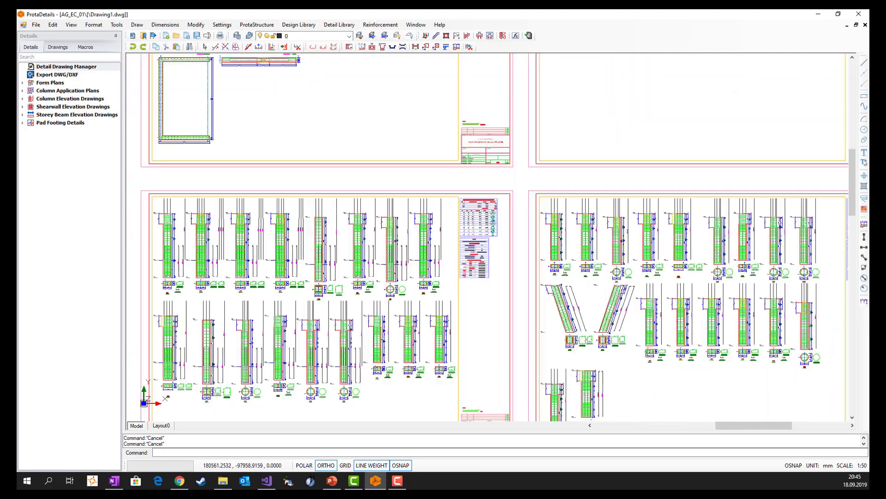
scroll(607, 318, "up", 5)
mouse_move(633, 338)
middle_mouse_down()
mouse_move(606, 303)
mouse_move(571, 307)
middle_mouse_up()
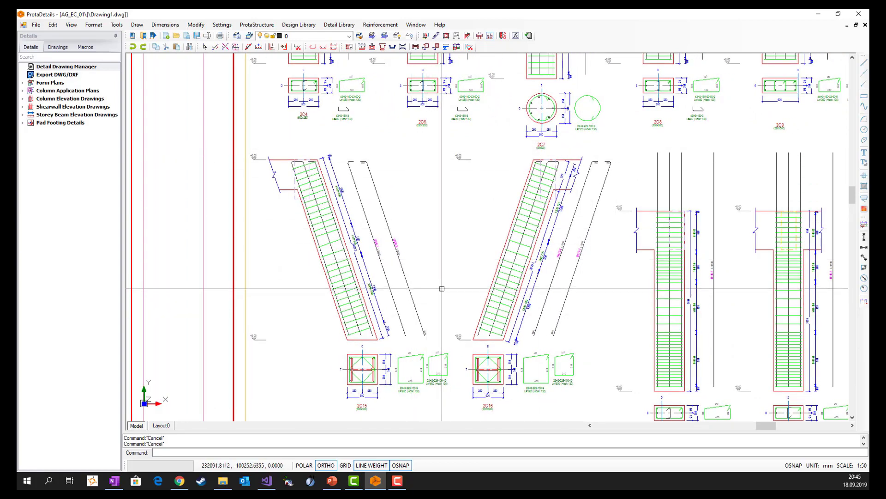
scroll(352, 284, "down", 2)
scroll(352, 284, "down", 2)
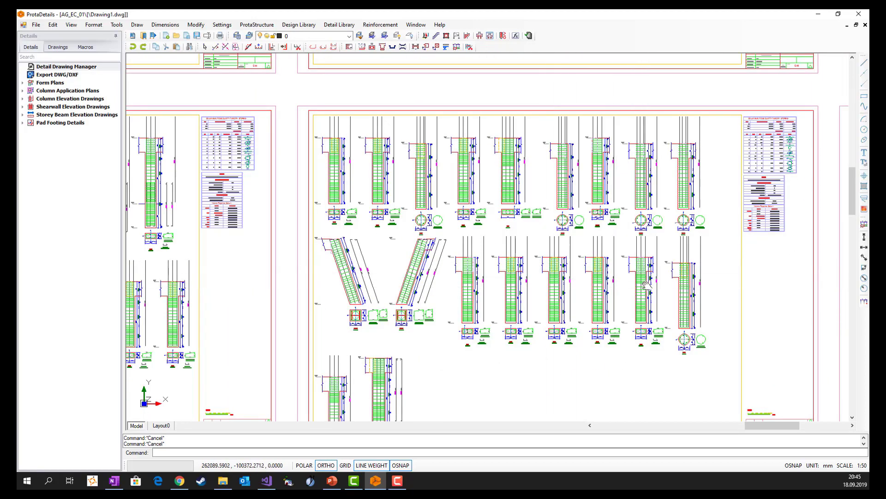
middle_click_drag(615, 269, 452, 281)
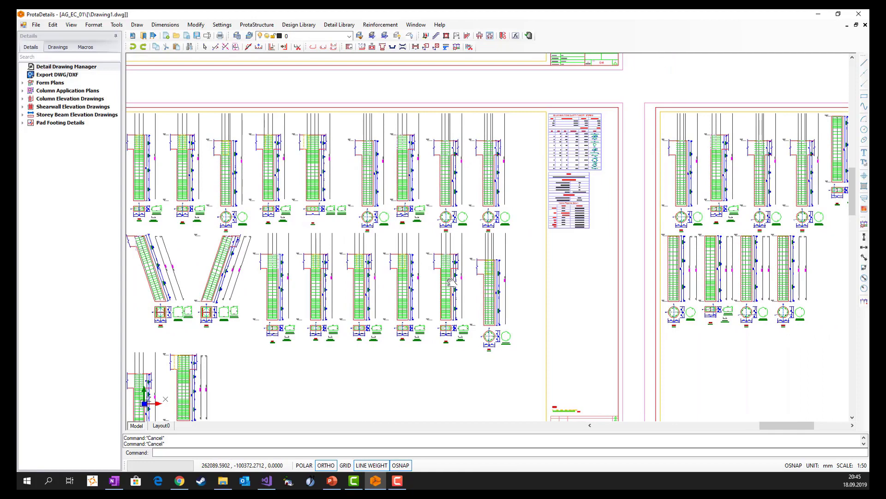
middle_click_drag(561, 259, 411, 258)
scroll(392, 241, "down", 3)
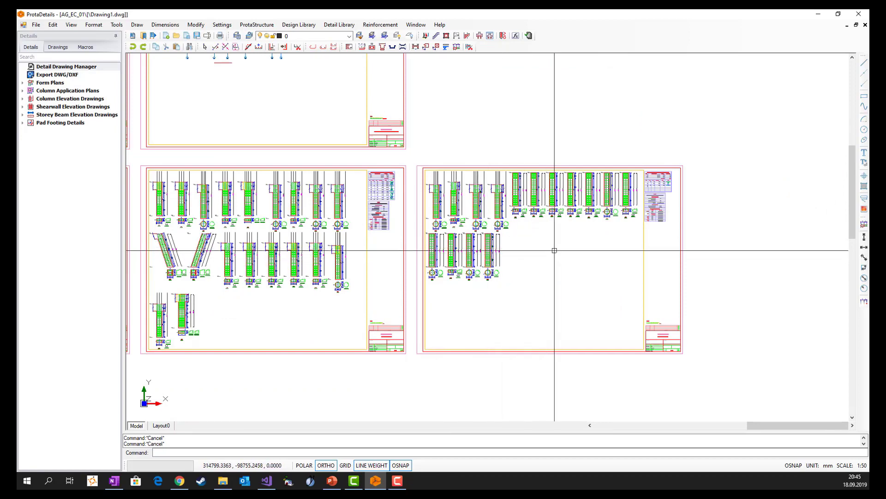
middle_click_drag(554, 250, 490, 228)
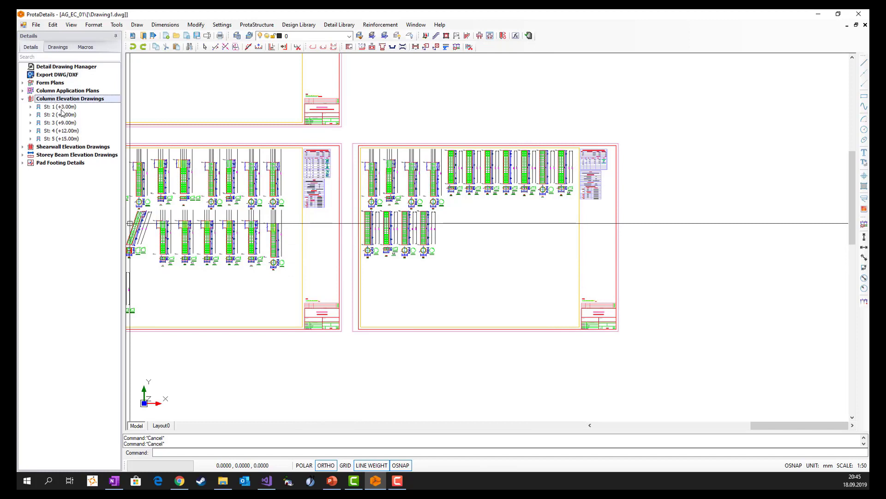
Draw the through-storeys elevation of Storey 1 column 1C2 in the empty area beside the last column elevation sheet
double_click(60, 107)
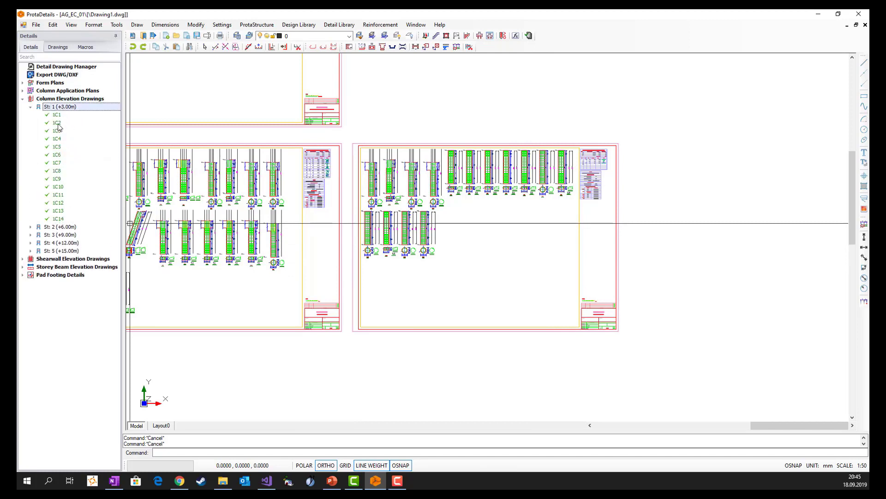
right_click(59, 124)
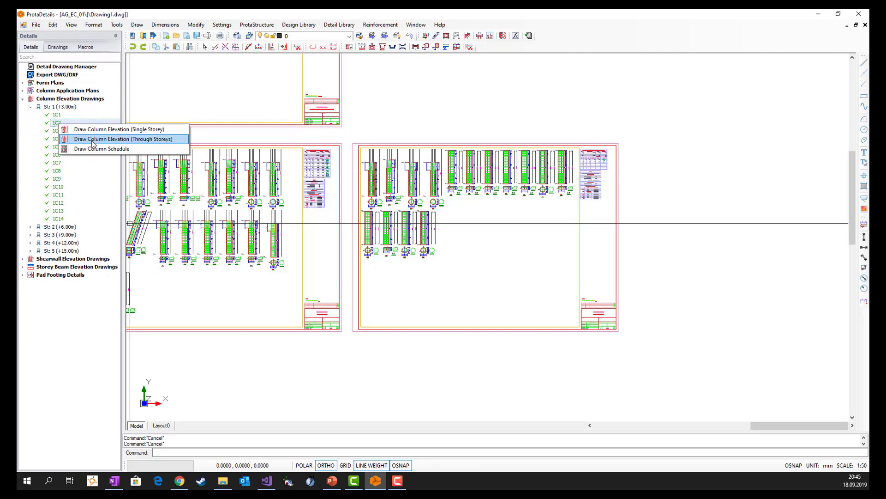
left_click(122, 139)
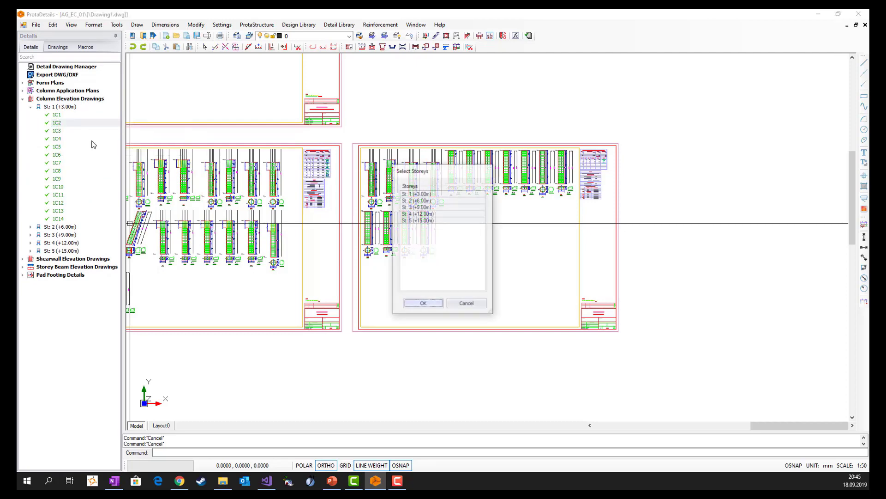
left_click(423, 303)
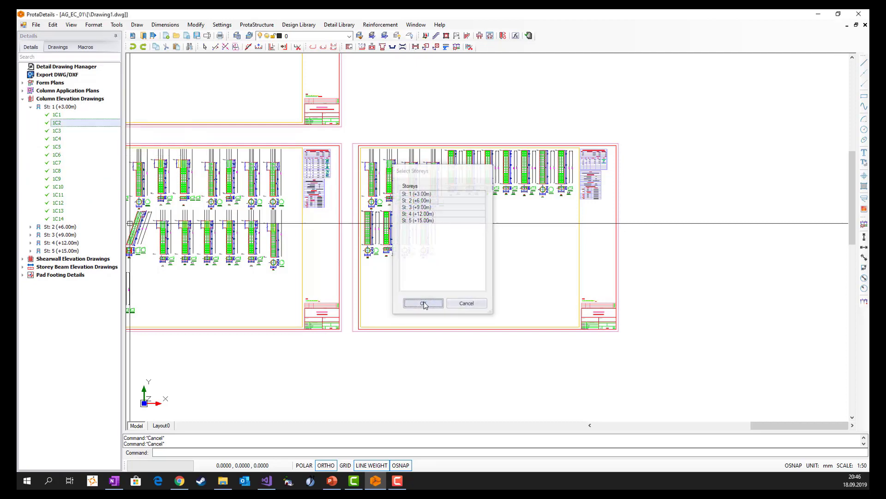
left_click(643, 147)
scroll(658, 289, "up", 4)
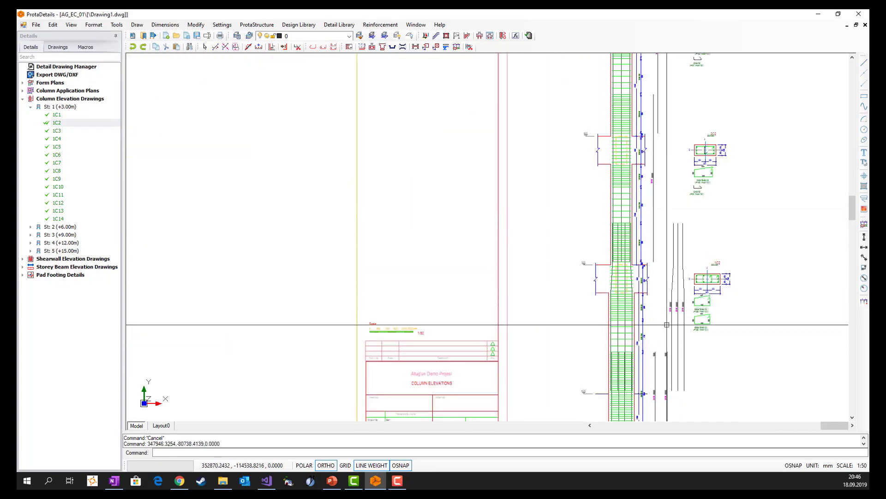
middle_click_drag(690, 370, 680, 360)
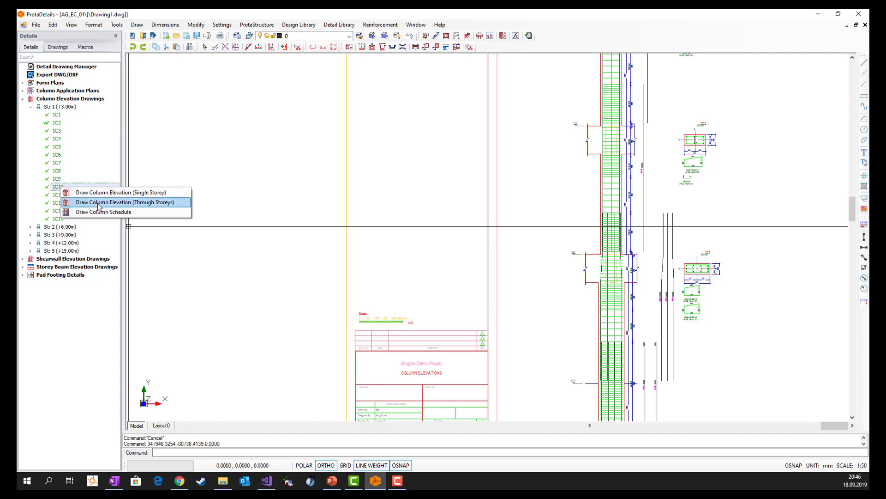
Draw the through-storeys elevation of column 1C10 and place it beside the 1C2 elevation
left_click(98, 203)
left_click(419, 308)
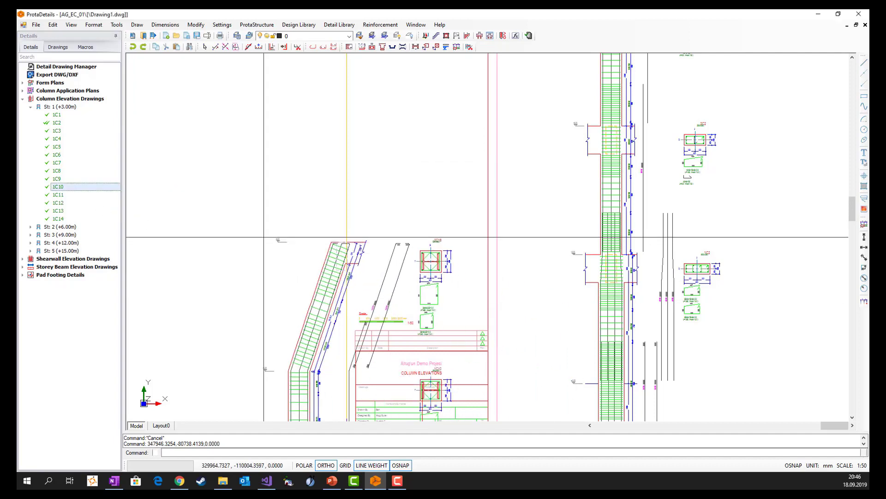
scroll(254, 232, "down", 3)
left_click(454, 103)
scroll(487, 143, "up", 5)
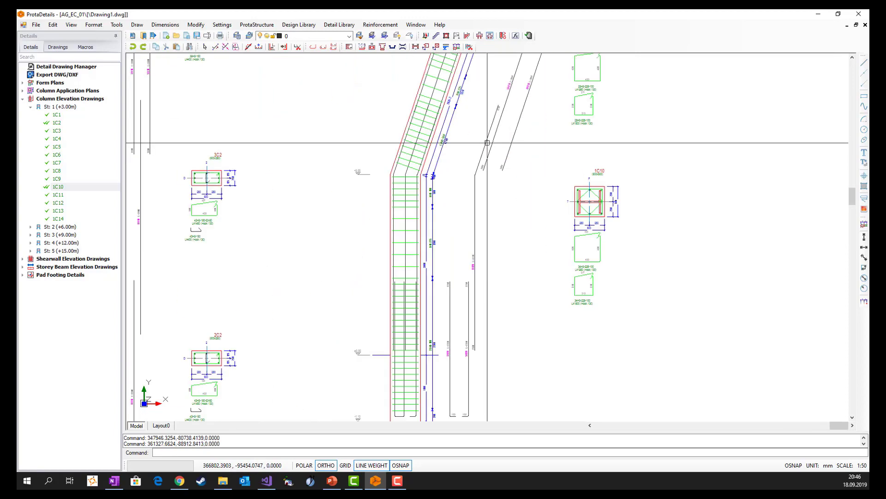
Examine the storey beam elevations 2B29, 2B4, 2B5 and 2B30, including their bar labels, link zones and cross-sections
scroll(711, 76, "down", 8)
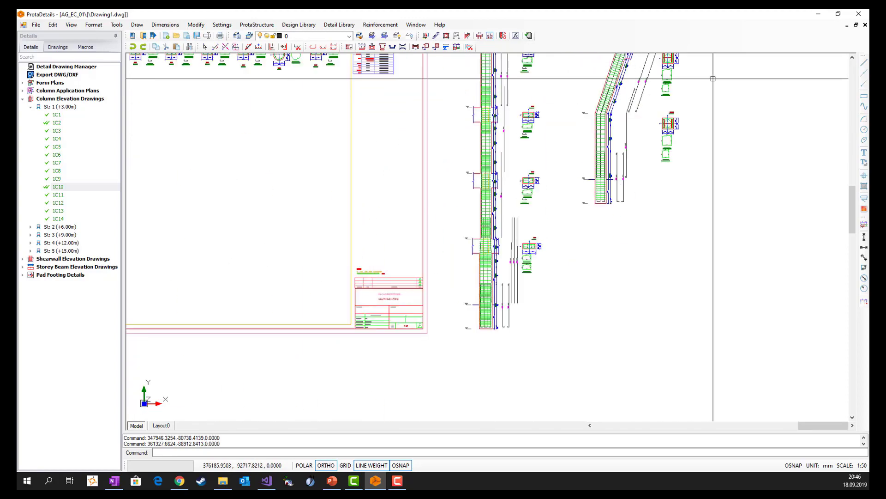
middle_click_drag(239, 312, 447, 282)
scroll(319, 244, "up", 5)
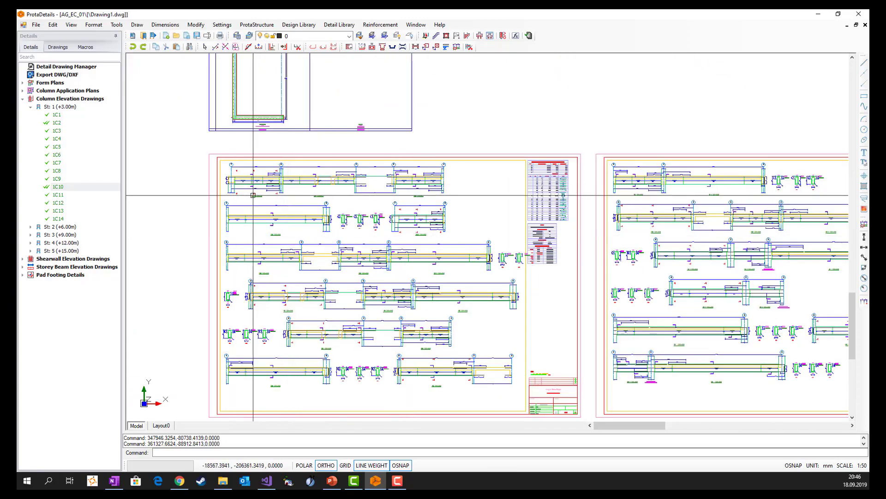
scroll(253, 196, "up", 6)
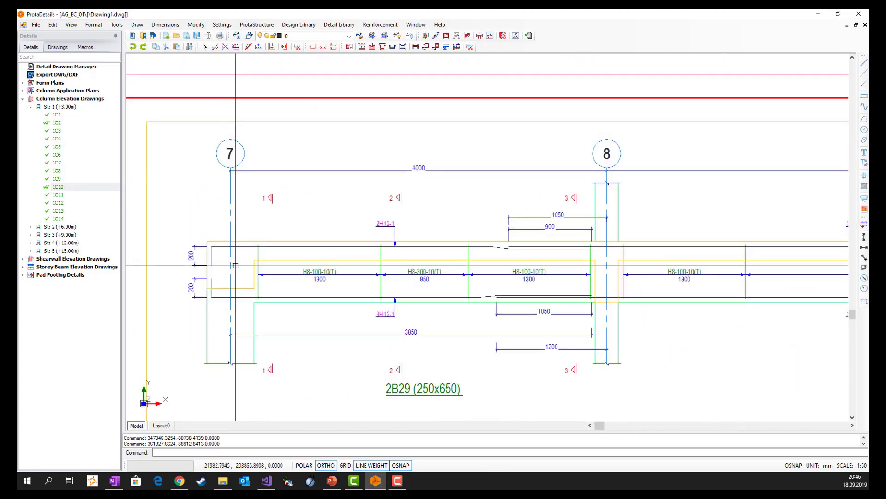
middle_click_drag(235, 265, 235, 235)
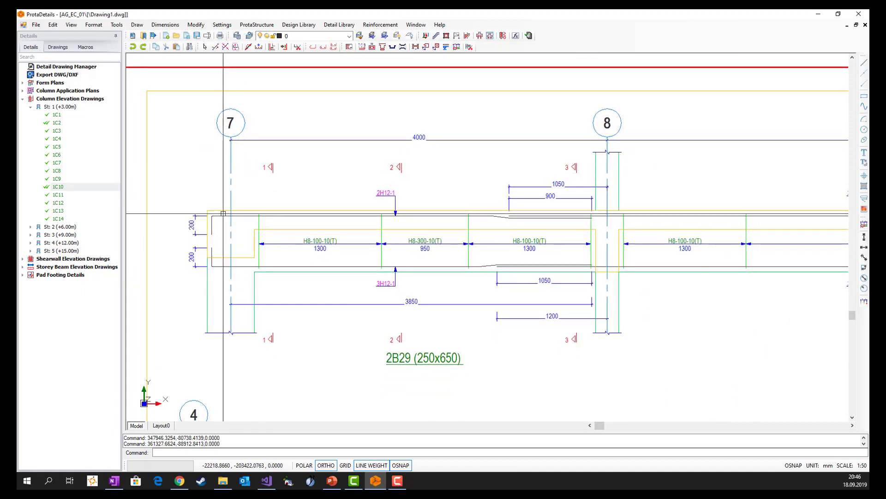
middle_click_drag(515, 168, 465, 171)
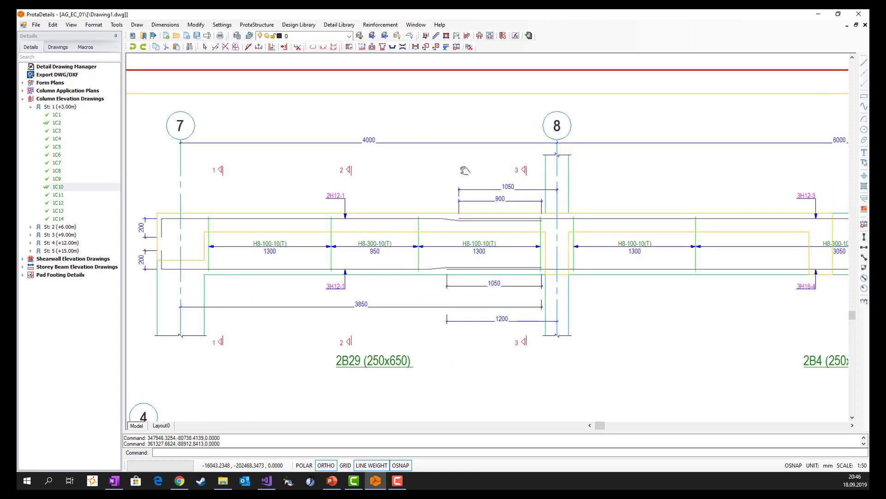
scroll(178, 198, "down", 2)
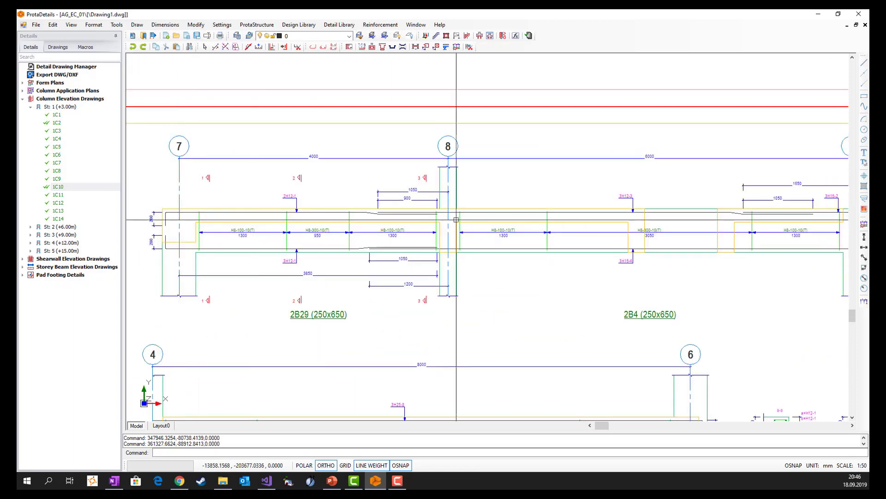
mouse_move(721, 257)
middle_mouse_down()
mouse_move(481, 229)
mouse_move(434, 238)
middle_mouse_up()
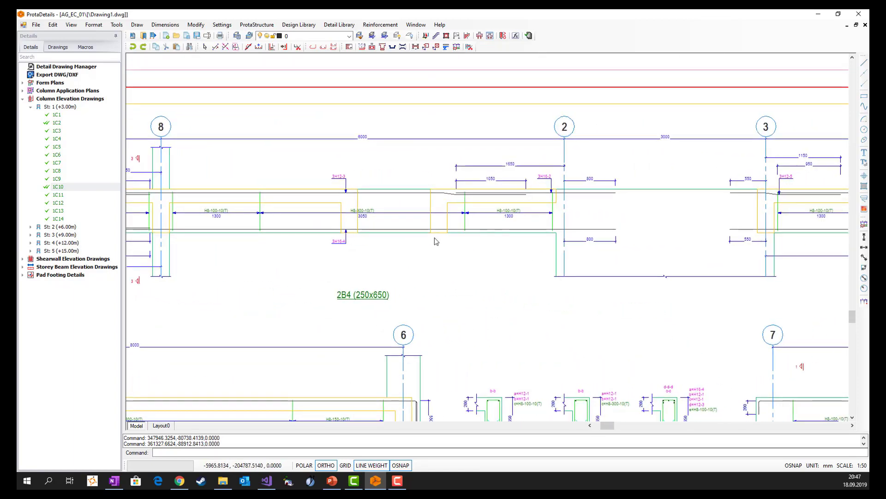
mouse_move(668, 246)
middle_mouse_down()
mouse_move(672, 253)
mouse_move(441, 261)
mouse_move(349, 280)
middle_mouse_up()
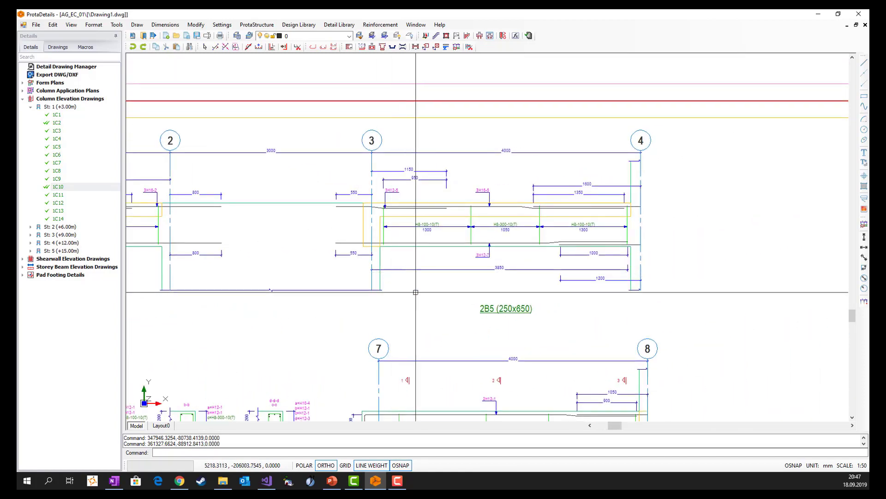
scroll(316, 229, "down", 2)
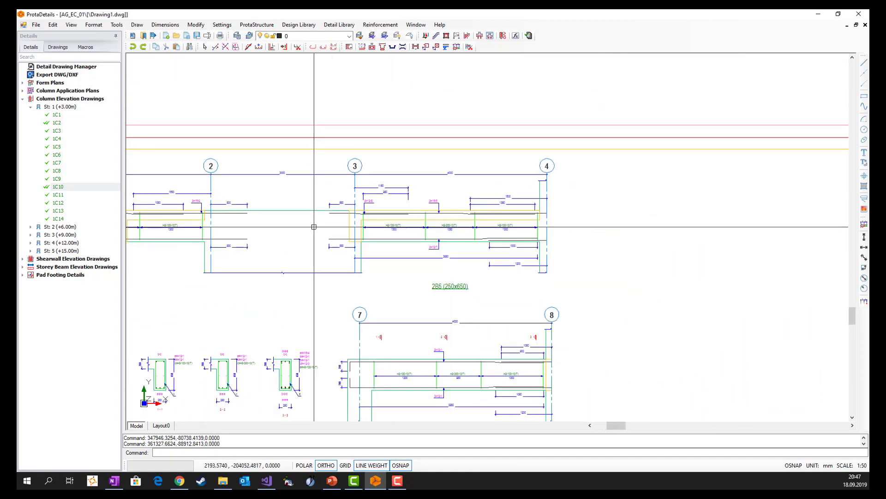
mouse_move(507, 298)
middle_mouse_down()
mouse_move(533, 269)
mouse_move(596, 236)
mouse_move(599, 254)
middle_mouse_up()
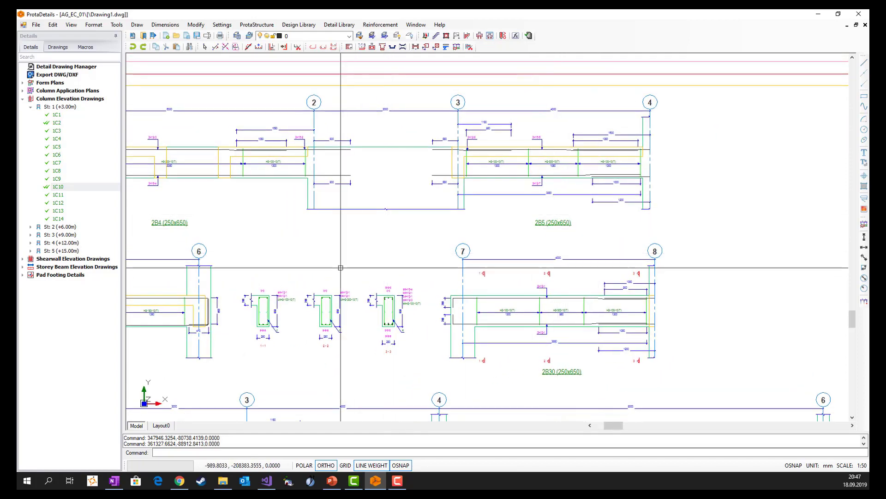
Review the beam elevations quantity take-off table for storeys 1 - 2 - 3
scroll(308, 251, "down", 2)
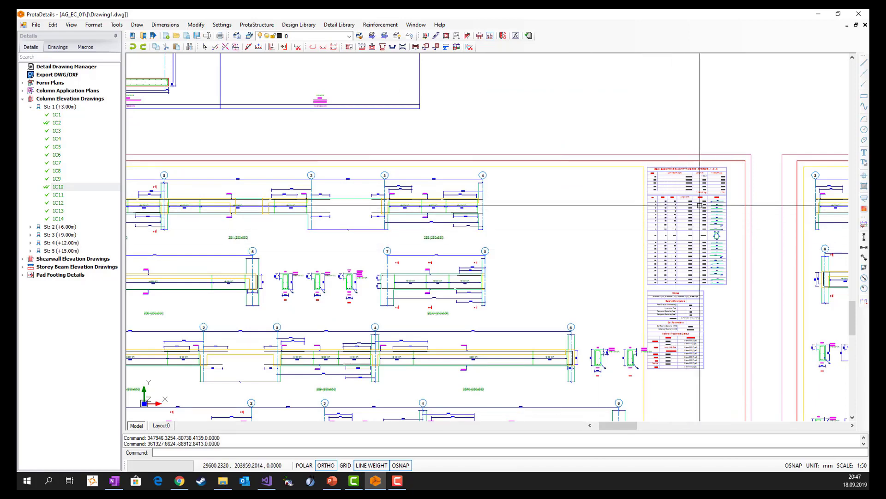
scroll(696, 206, "up", 3)
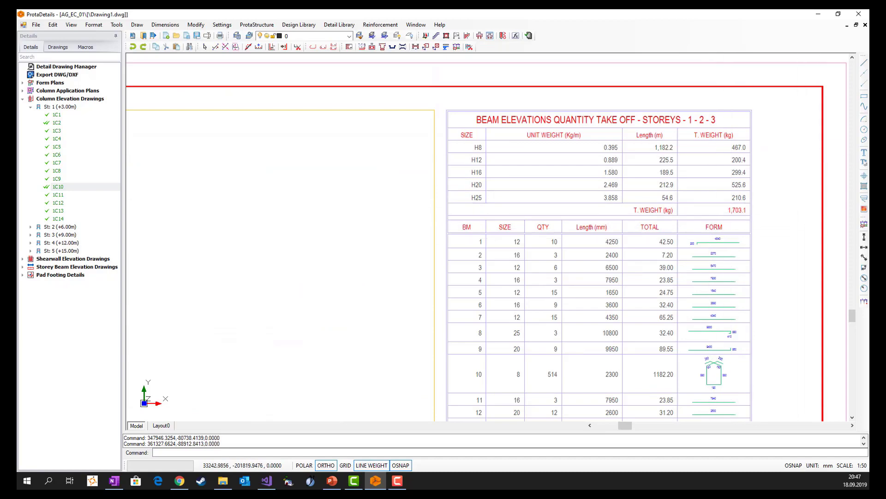
scroll(819, 158, "down", 3)
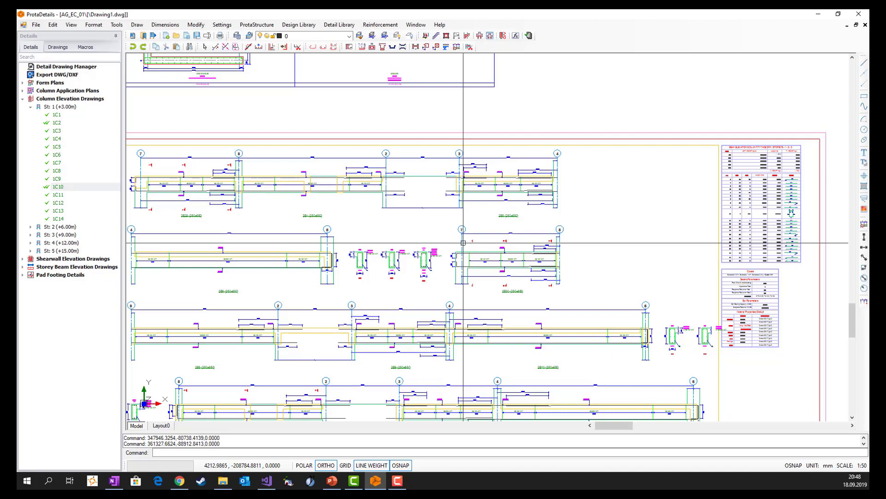
Set the diameter of the 3H12-5 top support bar of beam 2B5 at axis 3 to 20
scroll(456, 176, "up", 5)
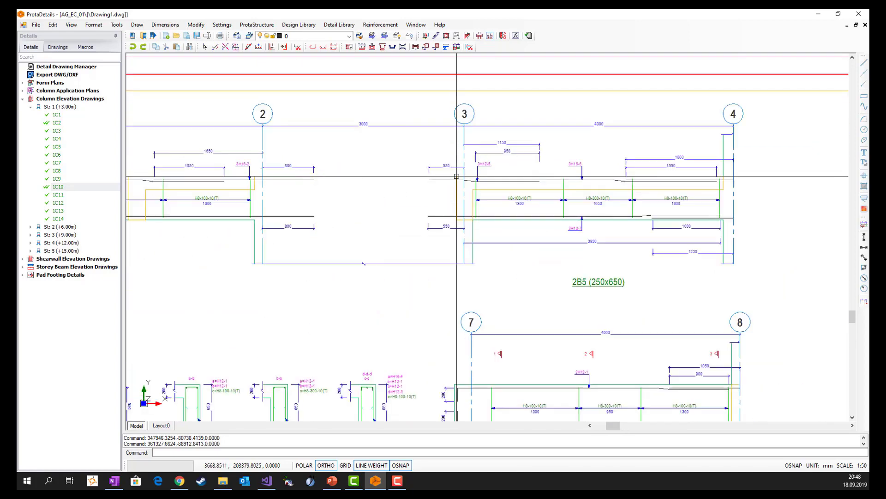
left_click(441, 190)
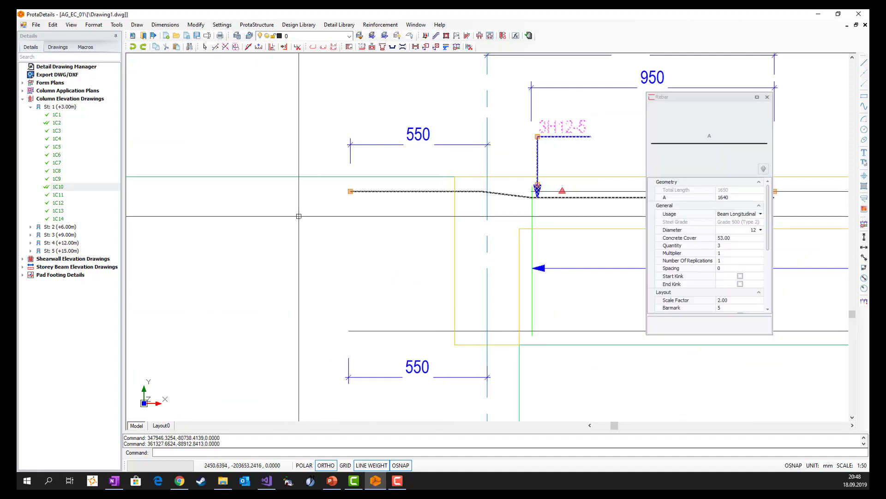
scroll(291, 226, "down", 2)
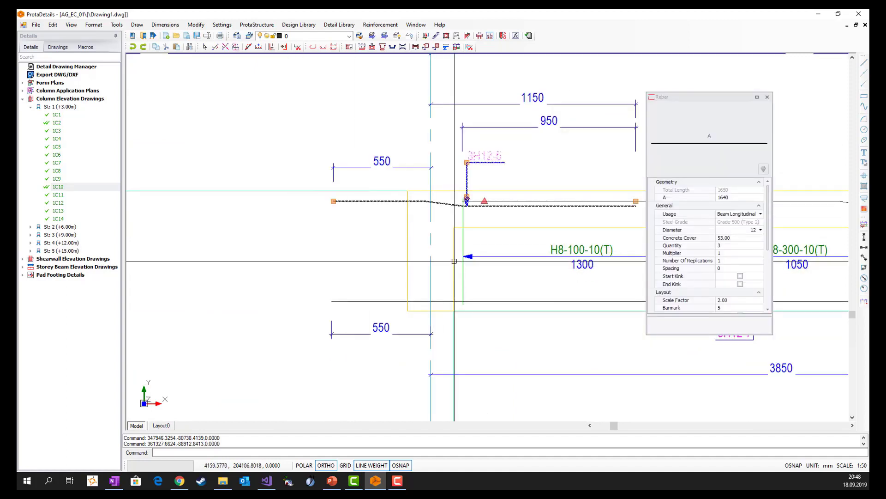
middle_click_drag(508, 242, 444, 240)
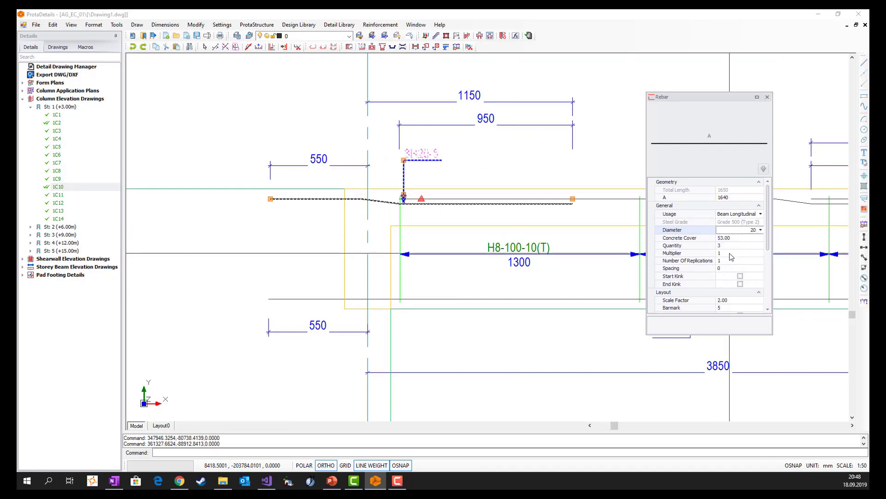
scroll(263, 247, "down", 4)
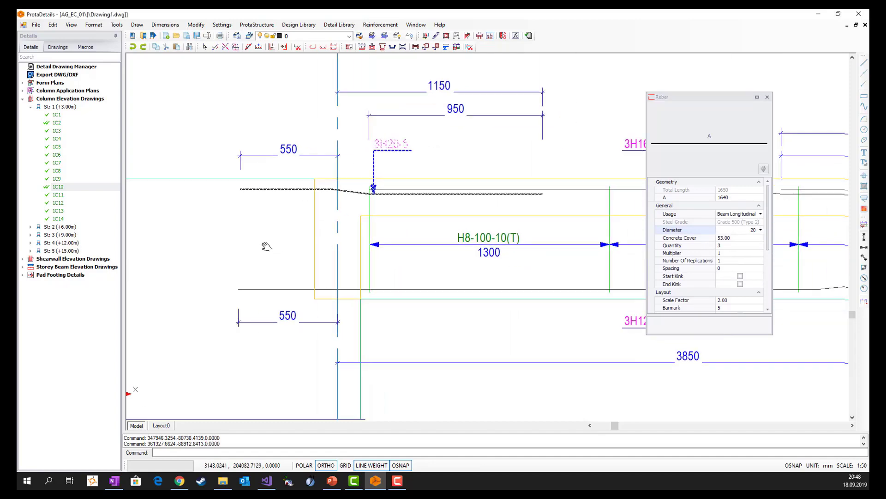
key("Escape")
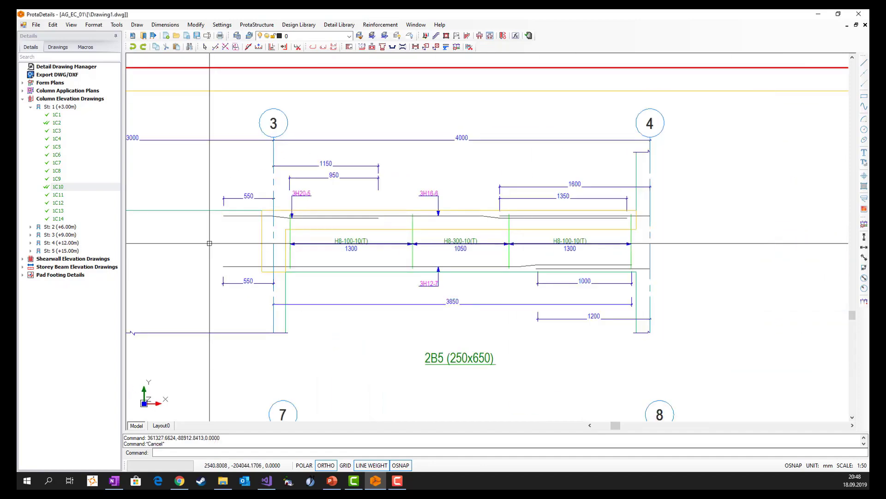
Check the bar mark 5 row in the beam elevations quantity take-off table for storeys 1 - 2 - 3
scroll(203, 247, "down", 3)
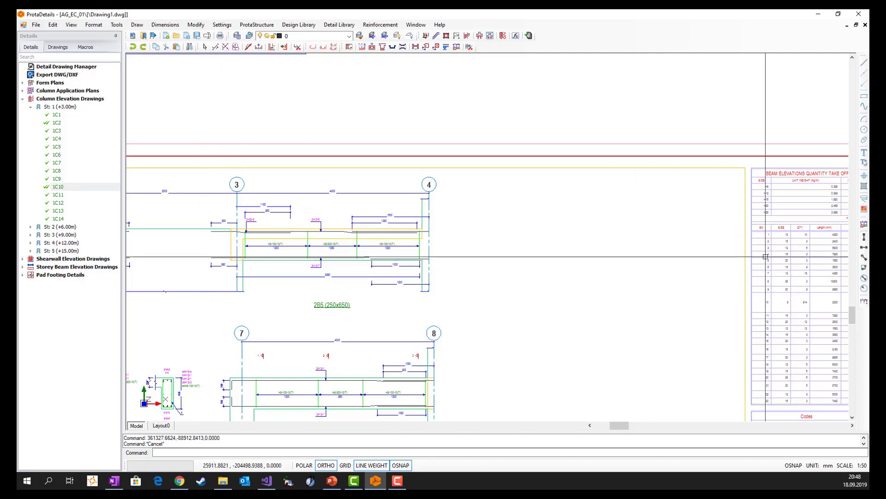
mouse_move(739, 244)
middle_mouse_down()
mouse_move(629, 226)
mouse_move(647, 233)
mouse_move(702, 220)
mouse_move(568, 220)
middle_mouse_up()
scroll(765, 222, "up", 5)
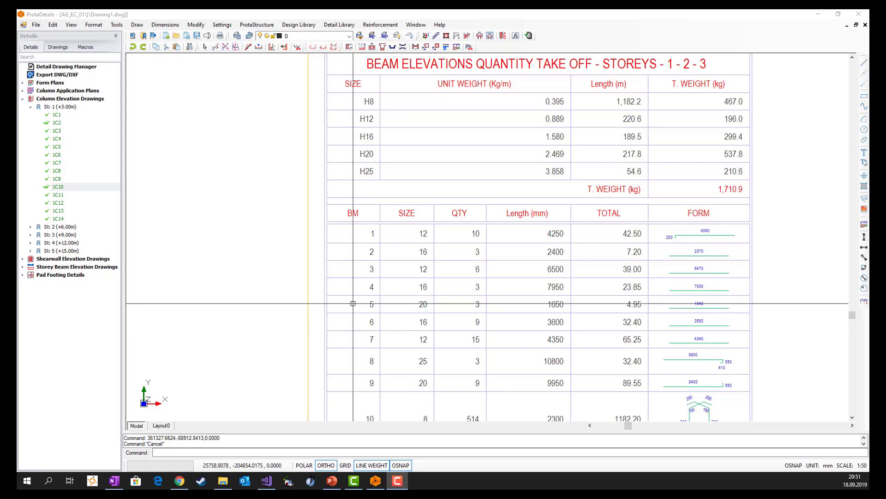
scroll(360, 291, "down", 3)
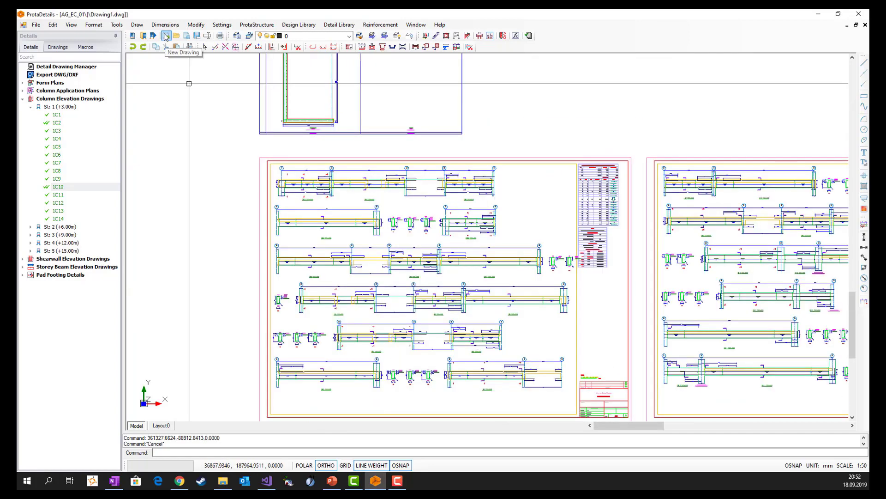
Create a new drawing, start a cantilever retaining wall design in it and add a shelf to the stem
left_click(166, 36)
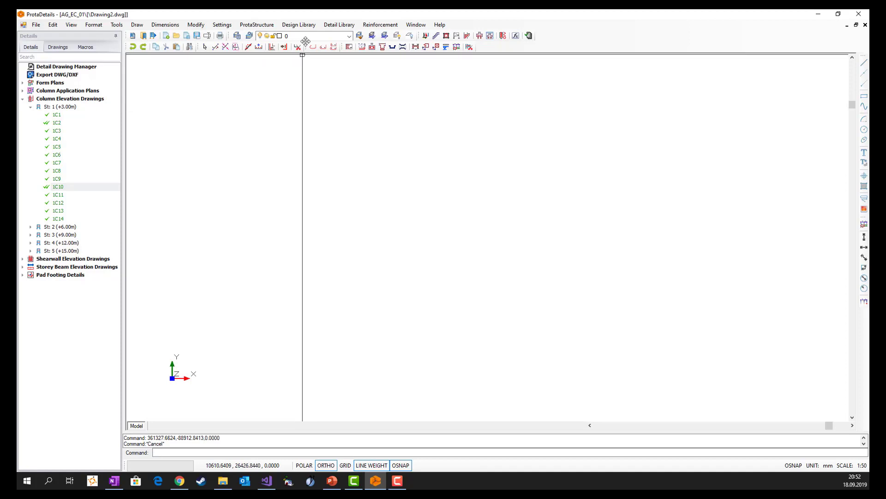
left_click(297, 25)
mouse_move(332, 28)
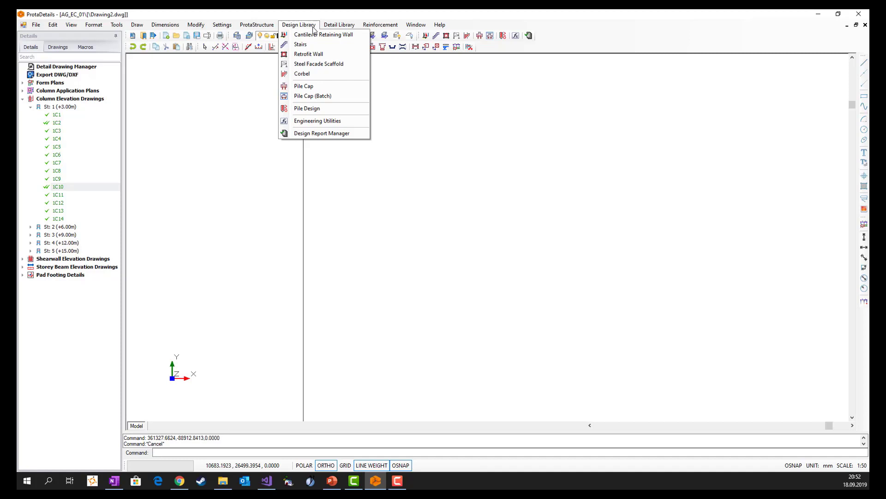
left_click(316, 36)
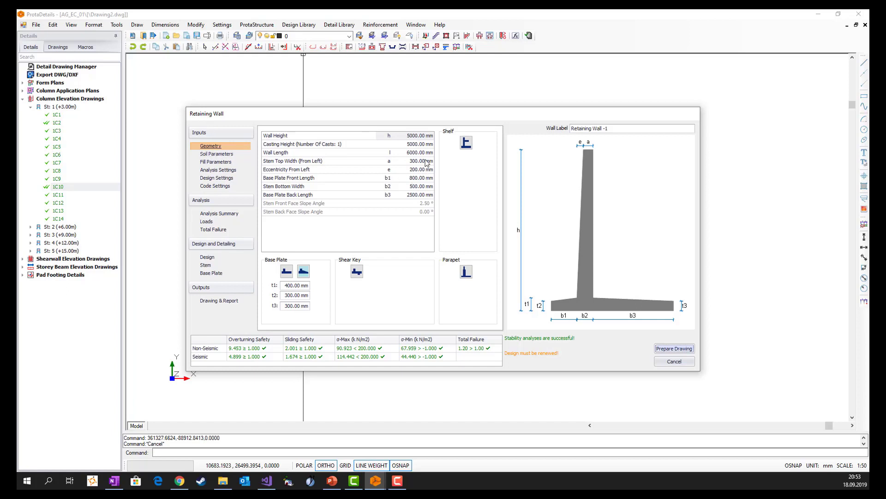
left_click(466, 142)
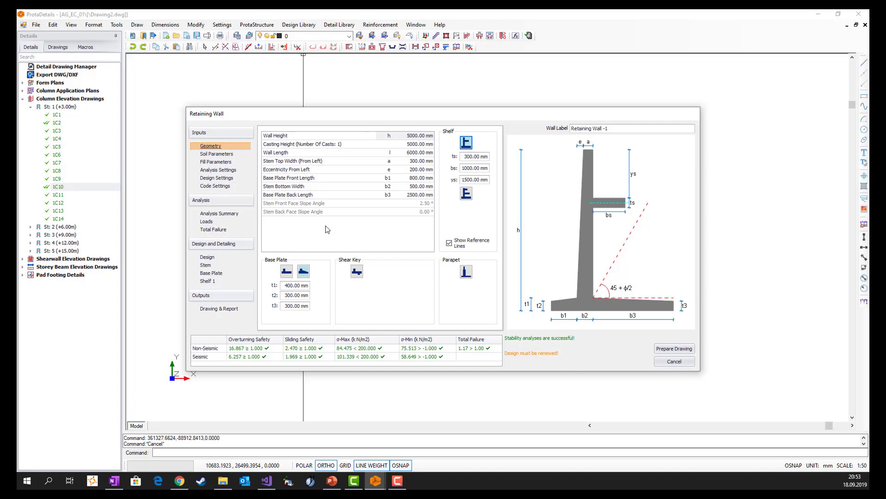
Review the wall's soil parameters and set the number of top rebar layers at the base plate to 3
left_click(217, 154)
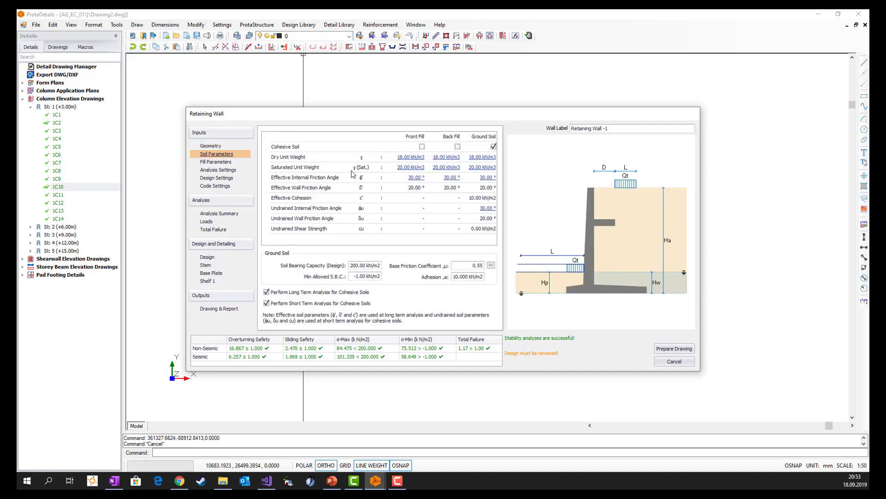
left_click(216, 177)
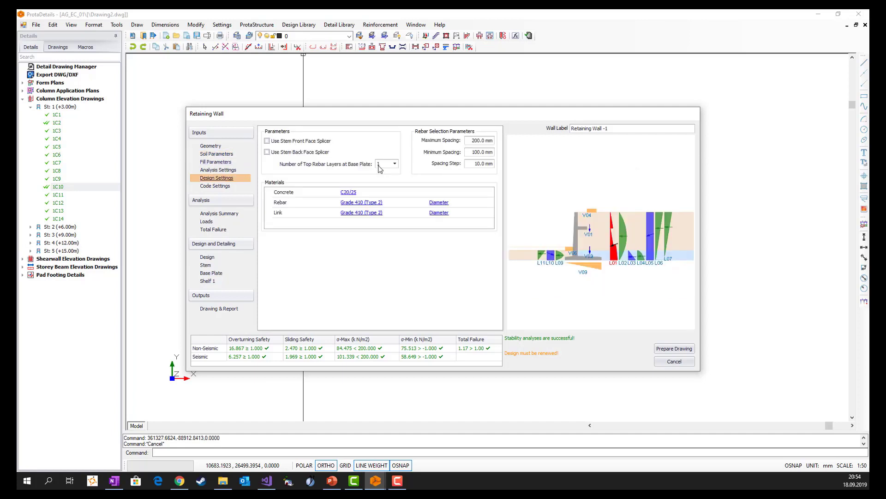
left_click(379, 165)
left_click(379, 185)
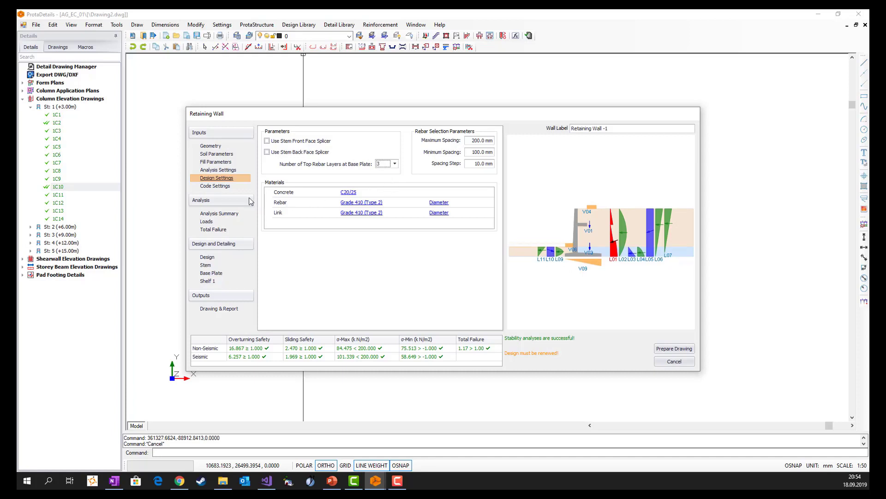
Examine the wall's code settings, including the available design codes and Eurocode design approaches
left_click(215, 187)
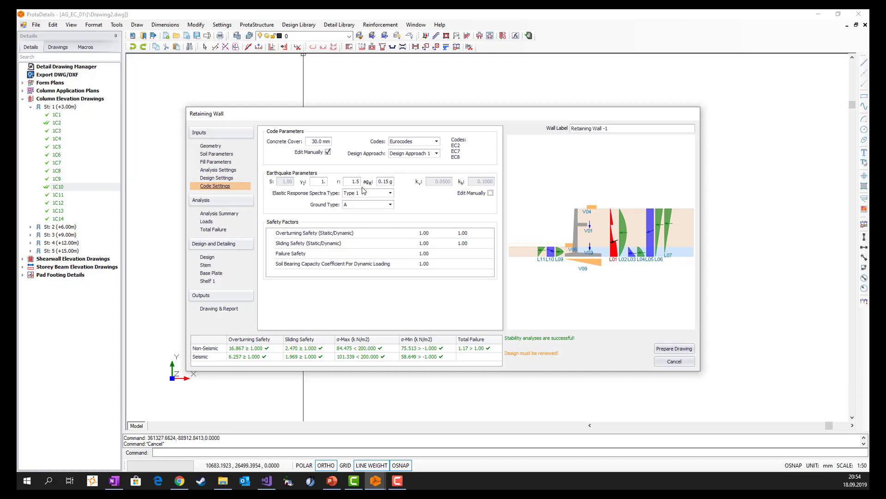
left_click(428, 145)
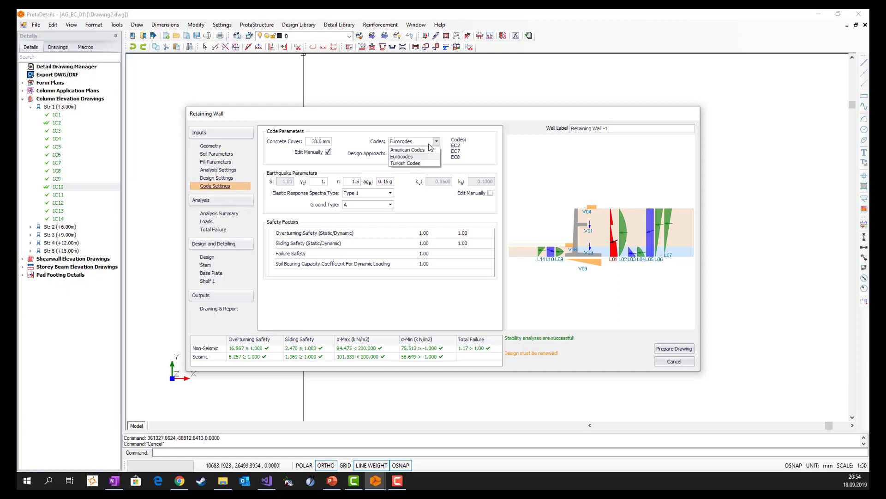
left_click(480, 150)
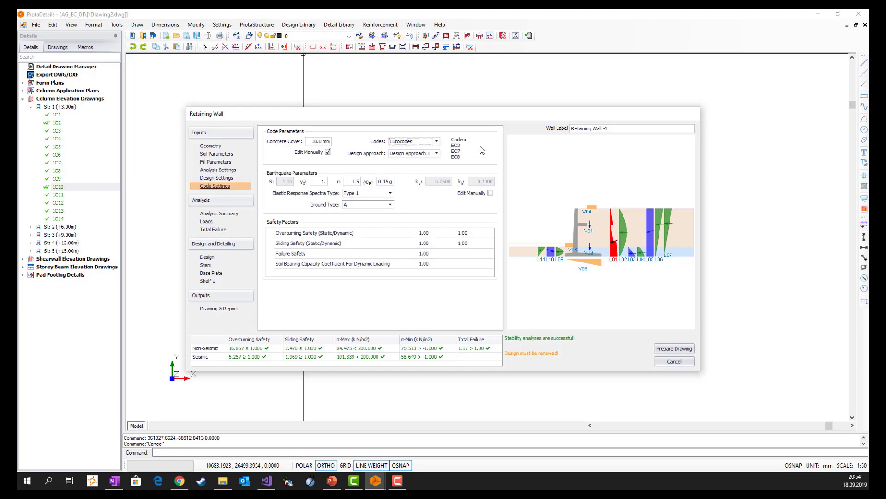
left_click(436, 154)
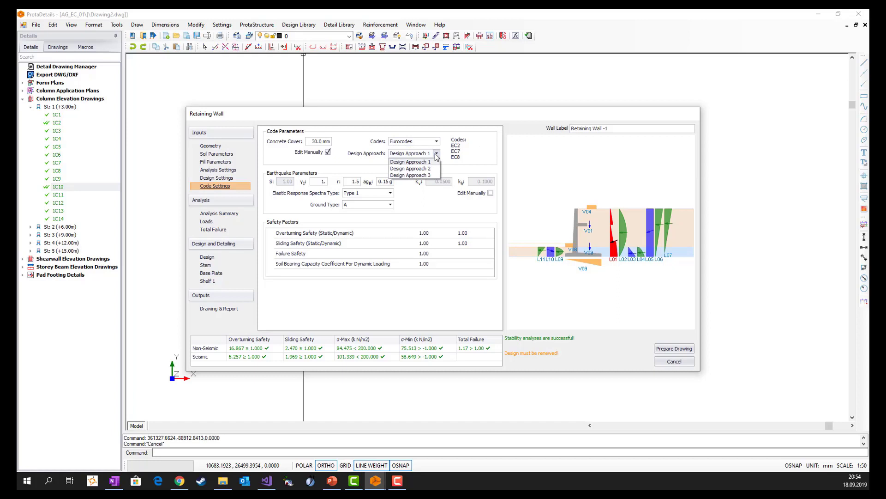
left_click(474, 158)
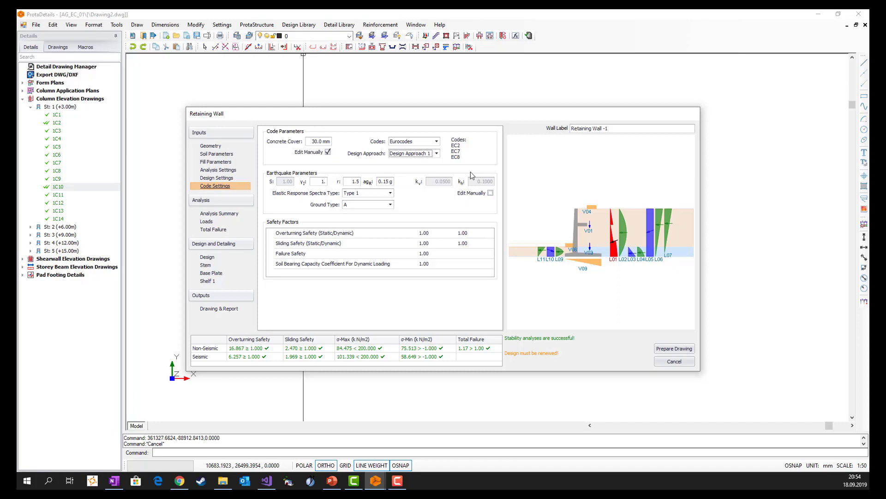
Review the retaining wall's analysis summary and its lists of lateral and vertical loads
left_click(219, 213)
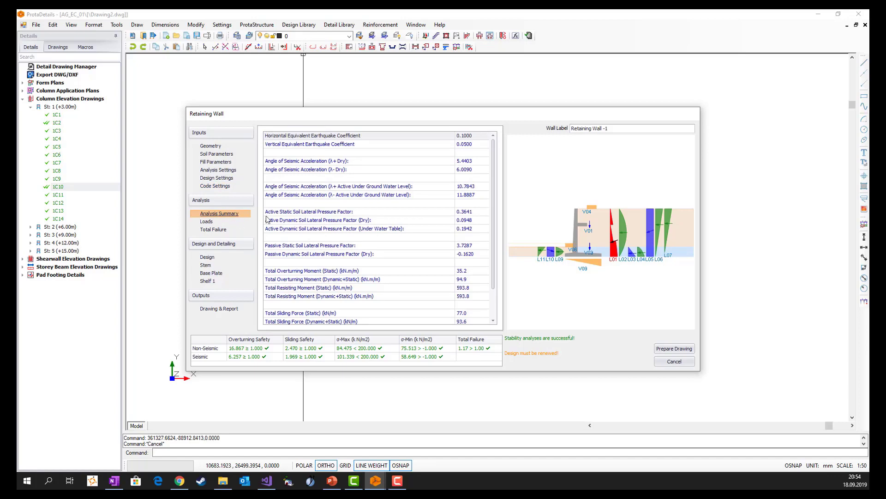
scroll(314, 240, "down", 1)
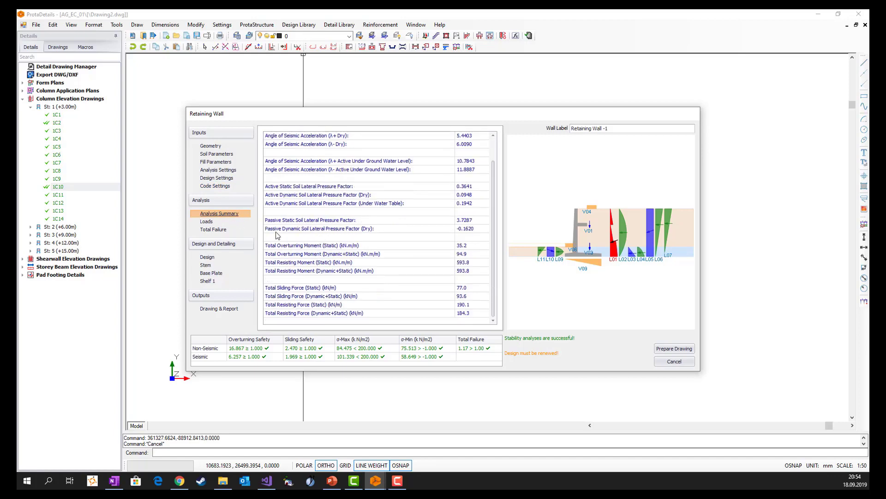
left_click(207, 222)
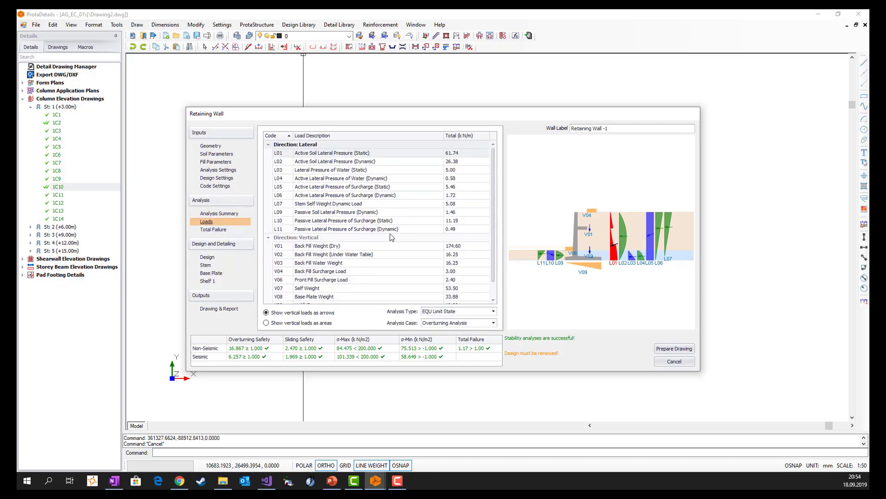
scroll(332, 255, "down", 1)
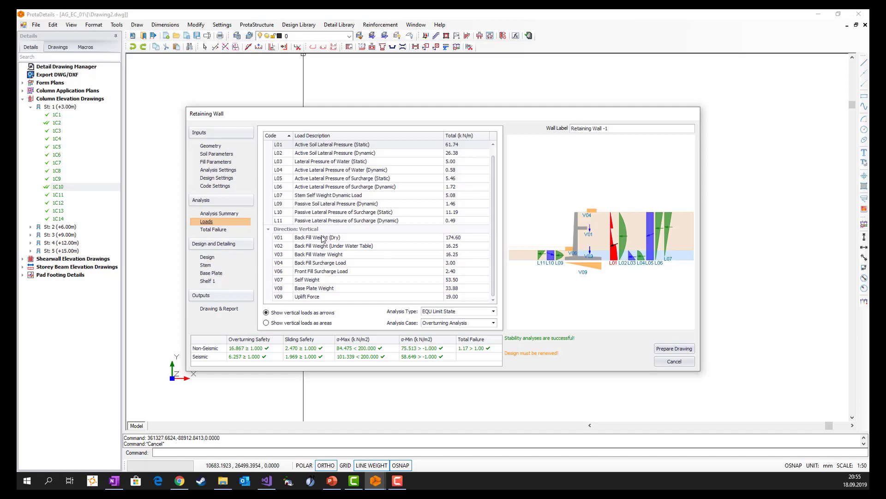
Show the vertical loads as areas, set the analysis type to STR/GEO Limit State DA 1 Comb 1 and view the available analysis cases
left_click(296, 325)
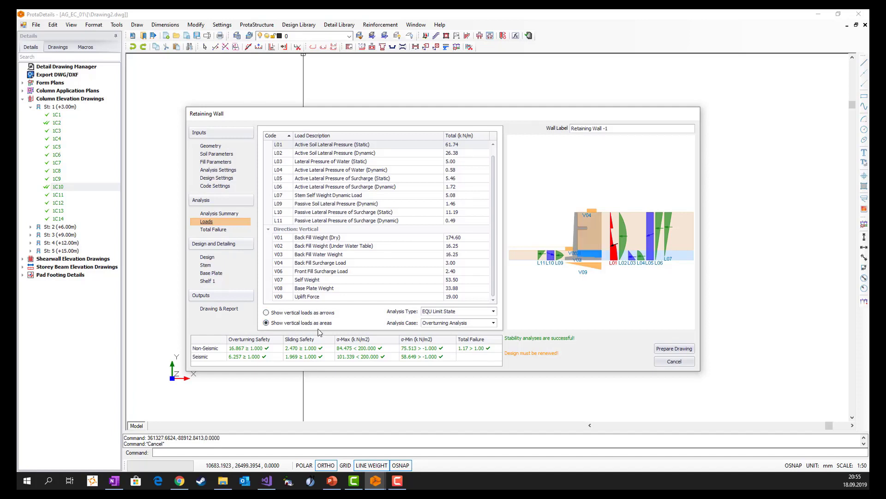
left_click(443, 323)
left_click(443, 311)
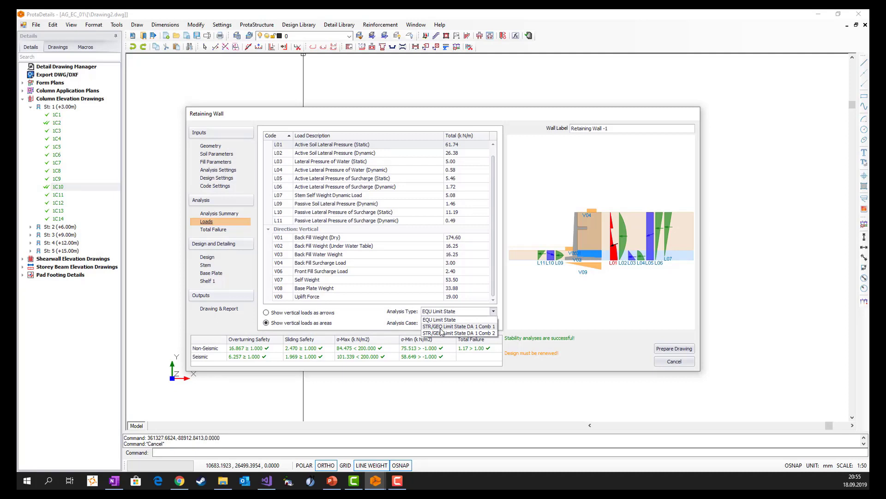
left_click(440, 326)
left_click(443, 323)
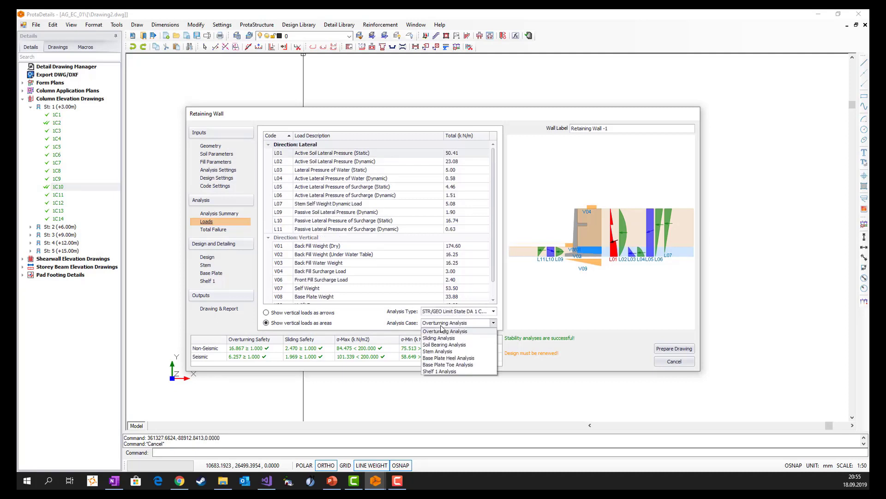
Review the total failure slip-circle analysis and its available analysis methods
left_click(213, 230)
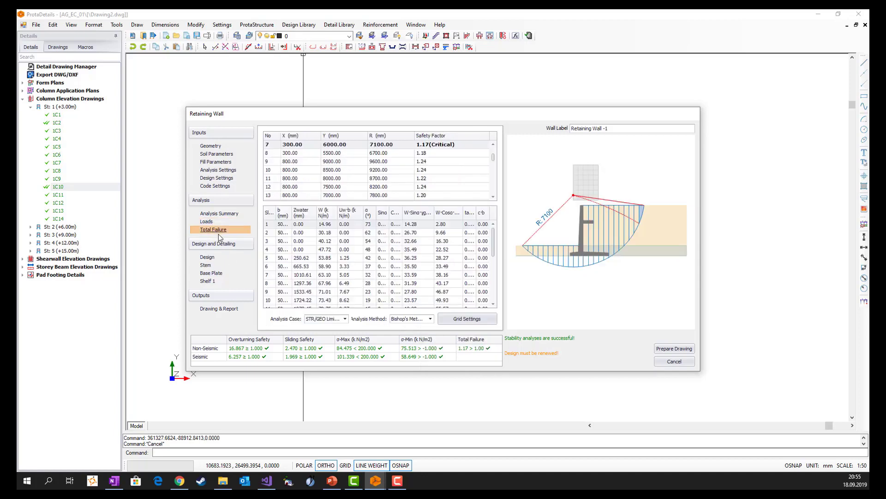
left_click(426, 321)
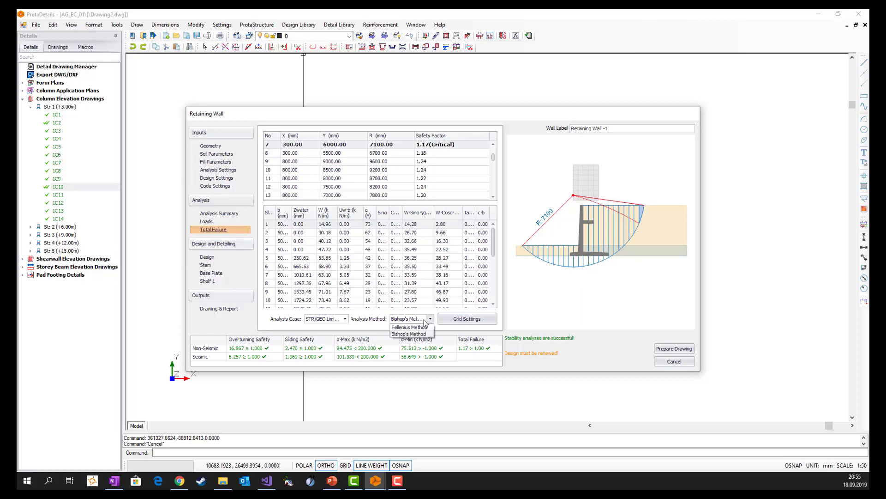
left_click(375, 324)
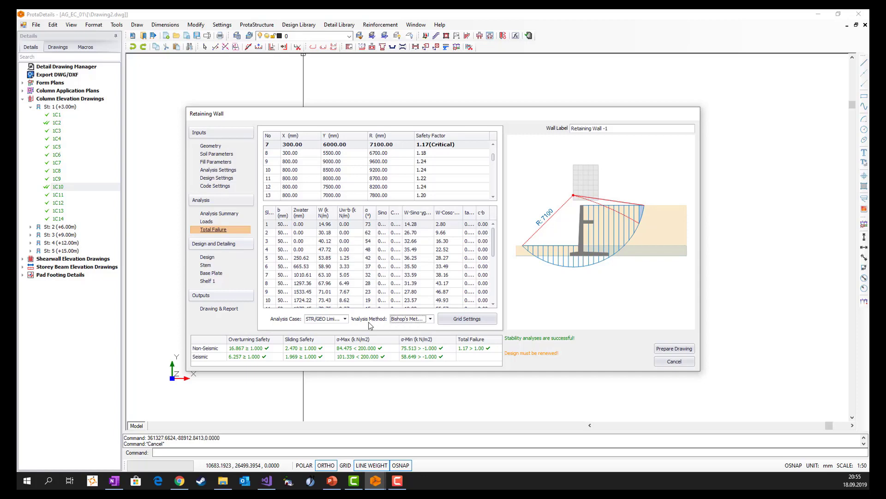
Run the wall's reinforcement design and increase the stem front face vertical rebar diameter to 13 mm
left_click(207, 259)
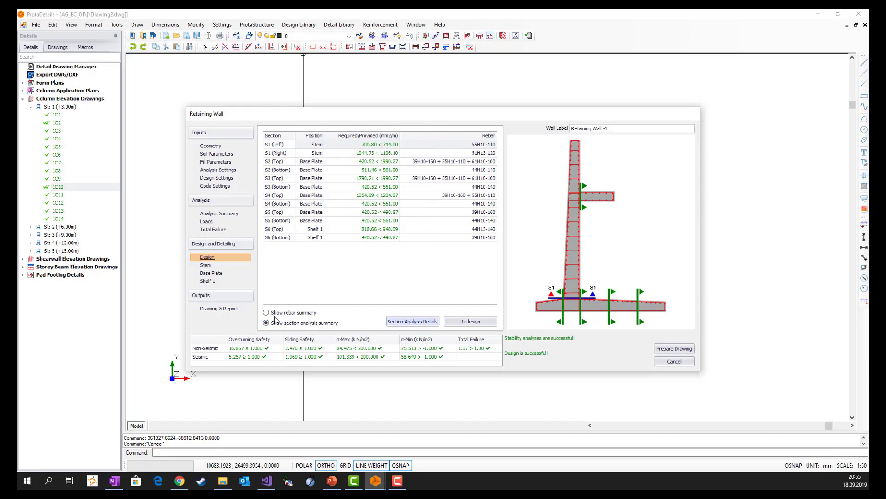
left_click(206, 265)
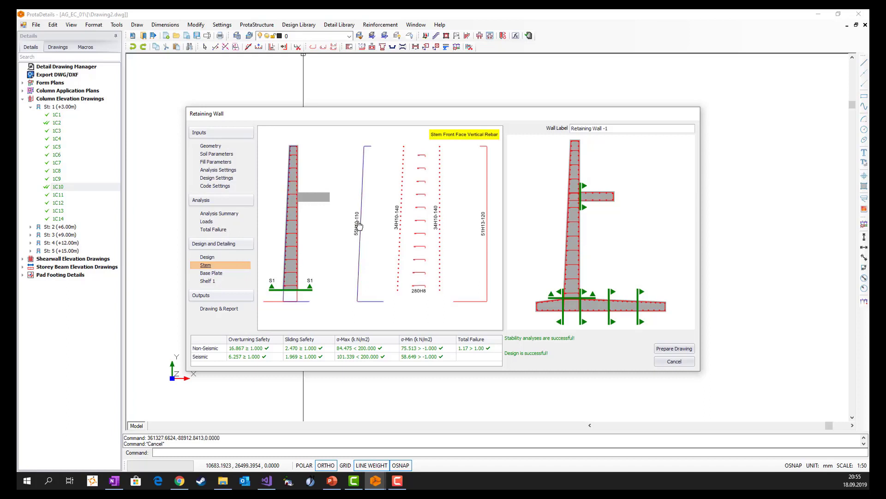
left_click(359, 227)
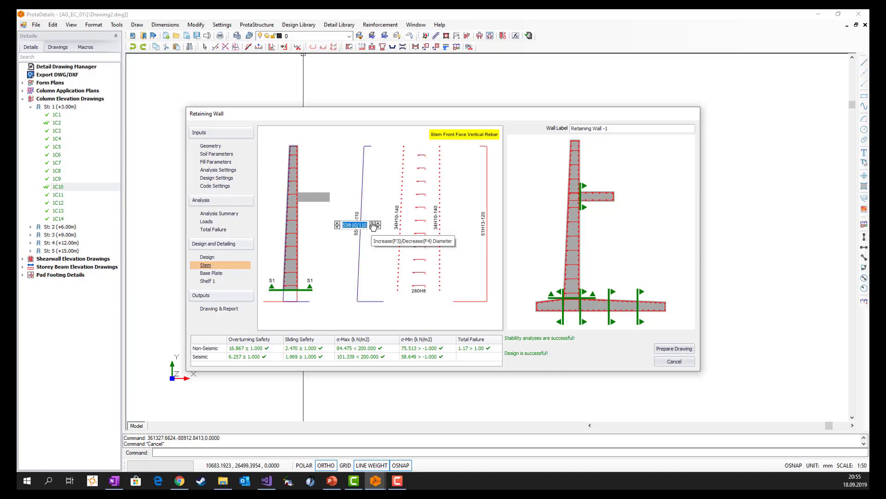
left_click(372, 223)
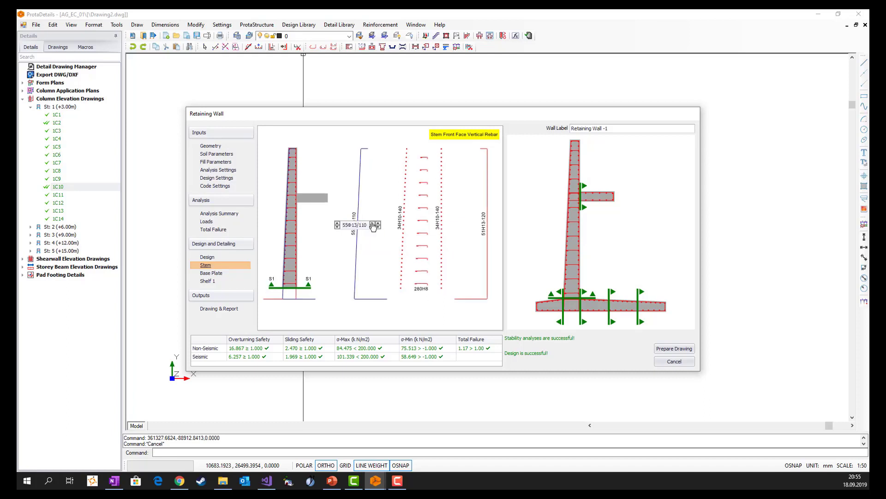
Inspect the stem front face lateral distribution rebar and the base plate top rebar layouts
left_click(400, 233)
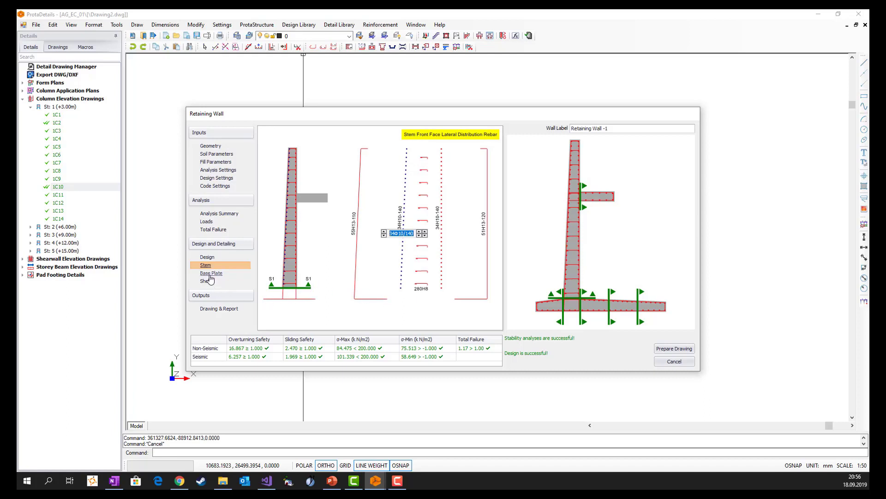
left_click(210, 273)
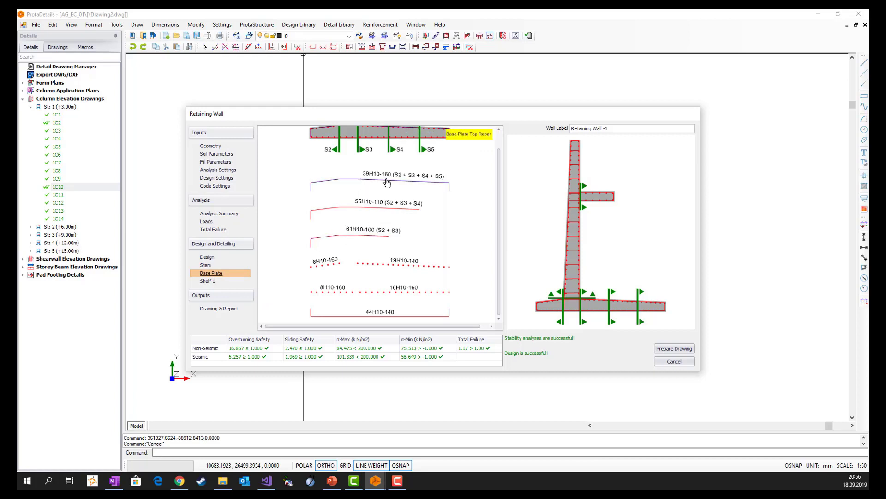
scroll(498, 217, "up", 1)
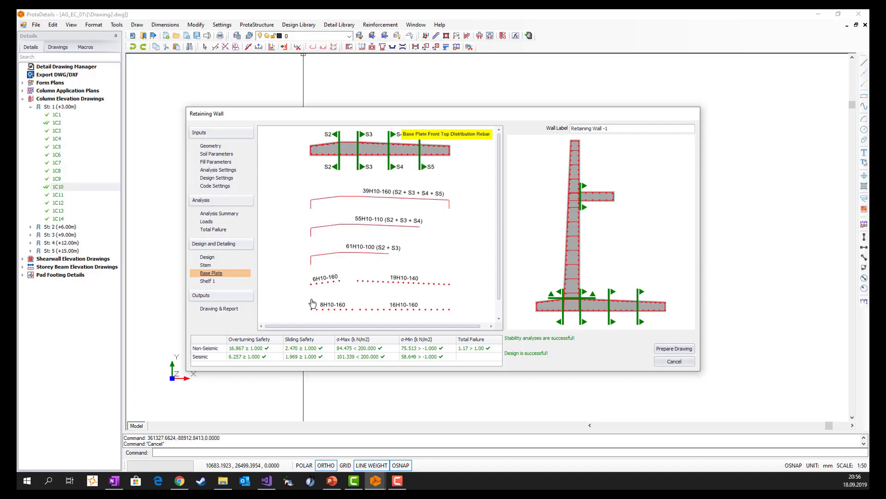
left_click(392, 197)
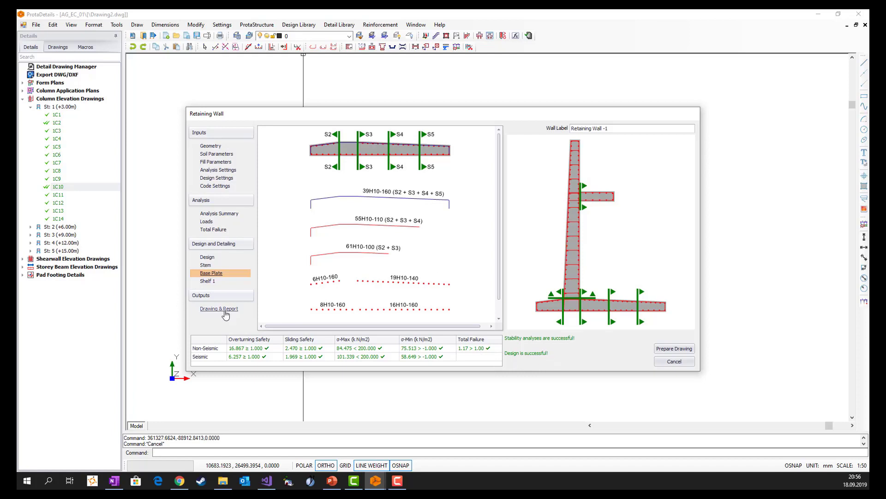
Generate the retaining wall report and read through its dimensions, soil parameters, pressure coefficients and partial factors
left_click(225, 311)
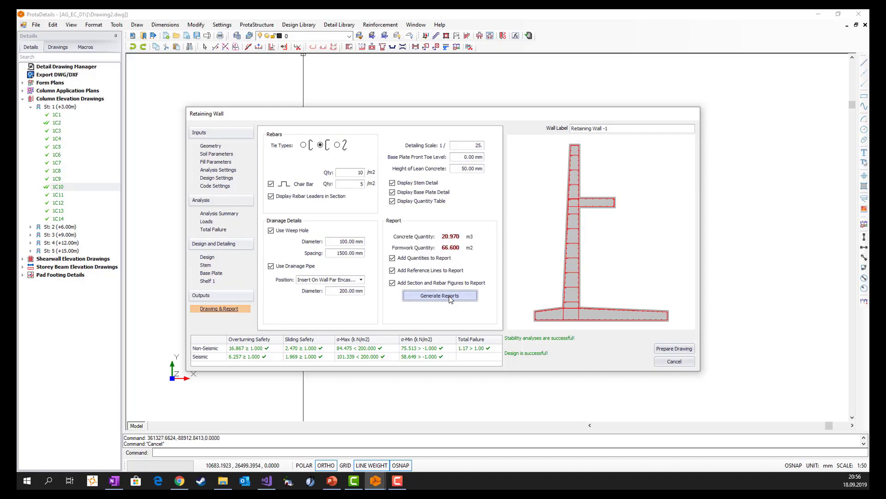
left_click(440, 296)
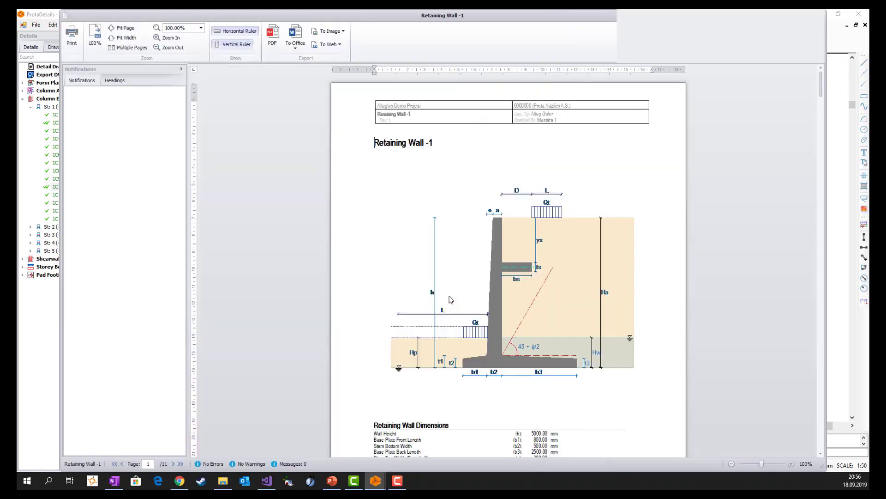
scroll(298, 326, "down", 3)
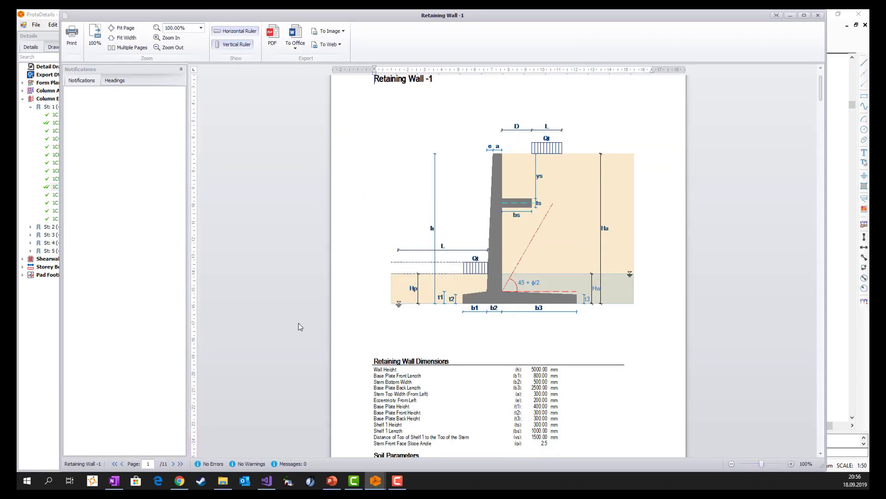
scroll(294, 322, "down", 3)
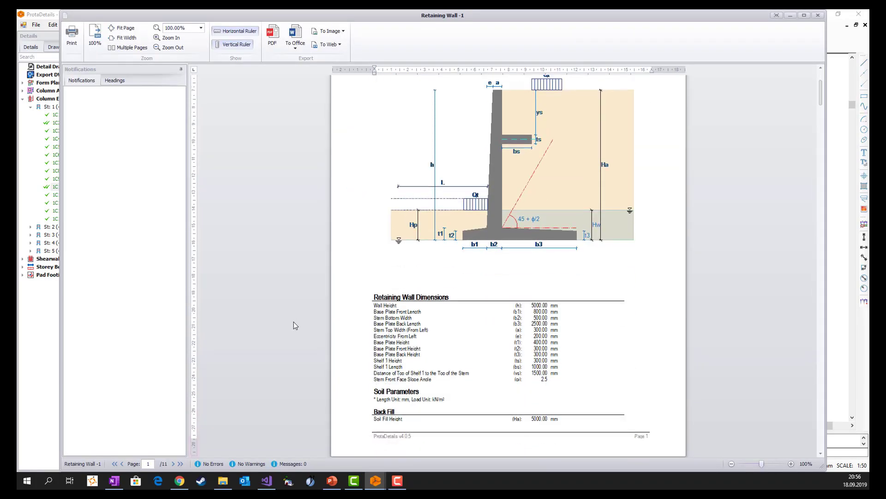
scroll(687, 237, "down", 3)
scroll(736, 244, "down", 4)
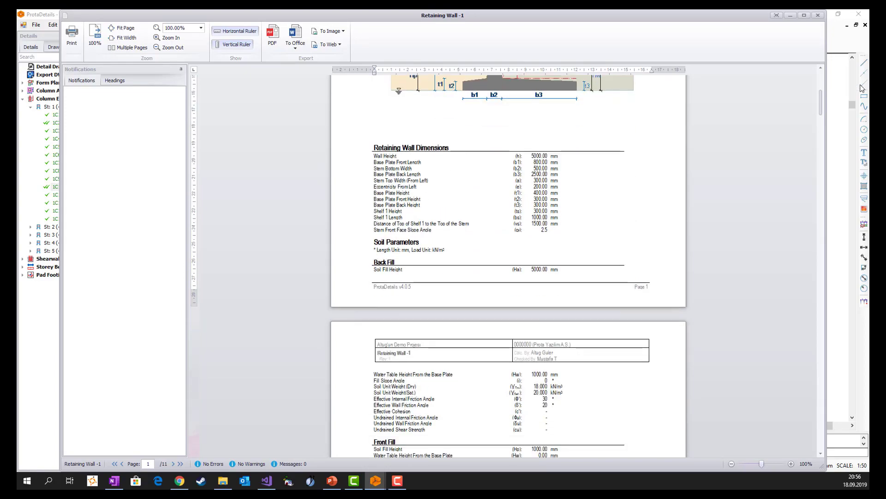
left_click_drag(820, 97, 819, 154)
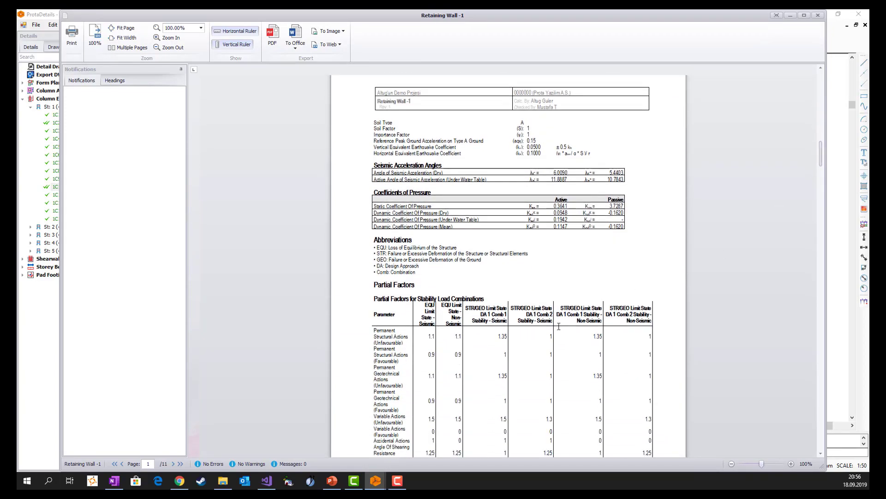
scroll(553, 325, "up", 1, "ctrl")
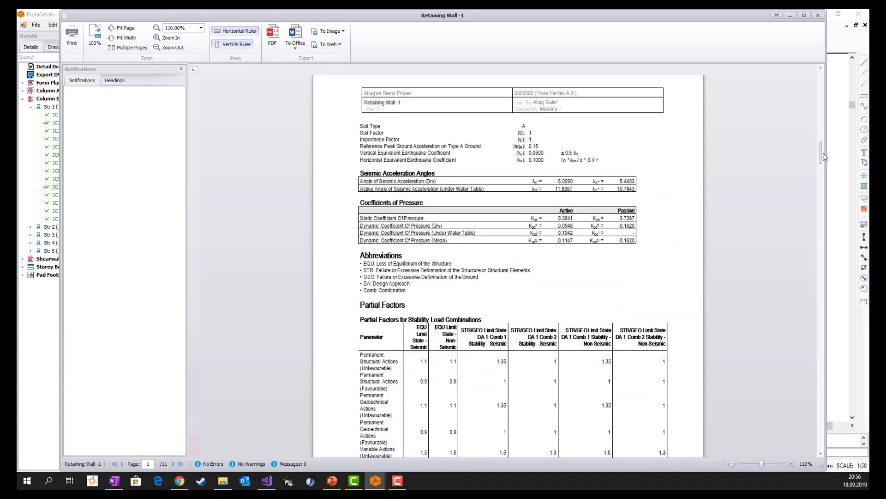
left_click_drag(824, 155, 817, 200)
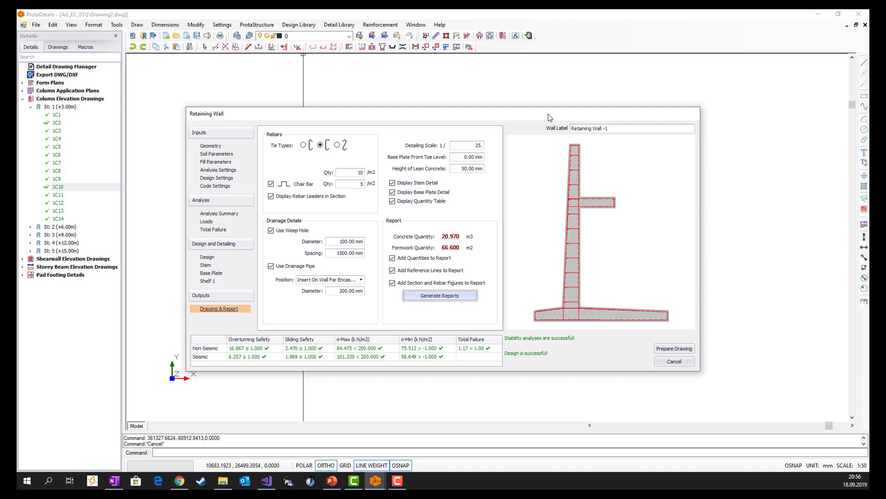
Prepare the retaining wall detail drawing, insert it in the empty model space and check the dimensioned section with its drainage pipe
left_click(674, 349)
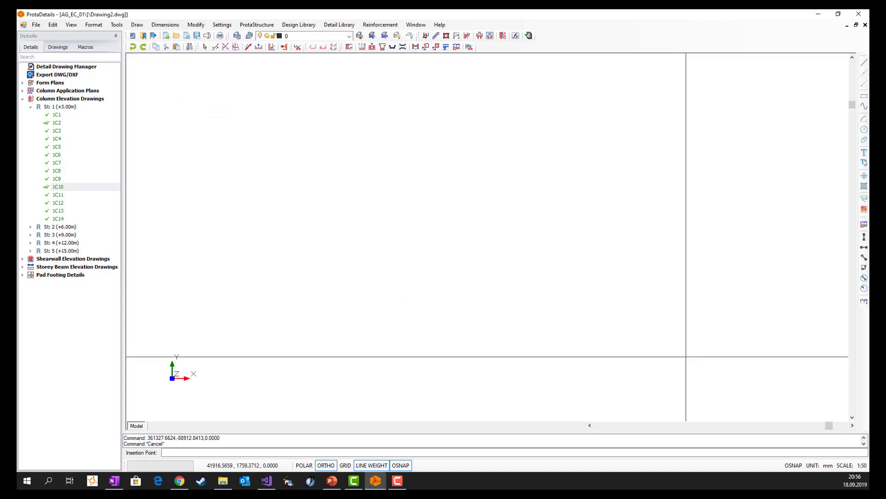
left_click(229, 206)
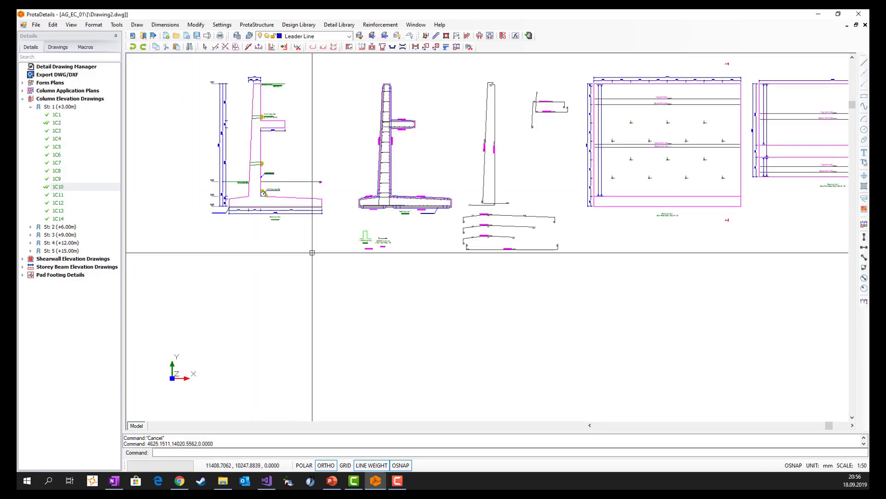
scroll(234, 183, "up", 8)
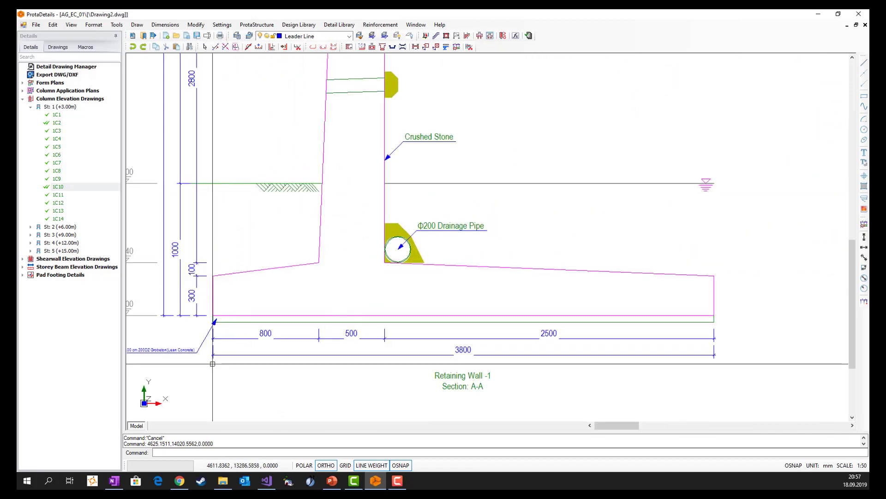
scroll(203, 333, "down", 5)
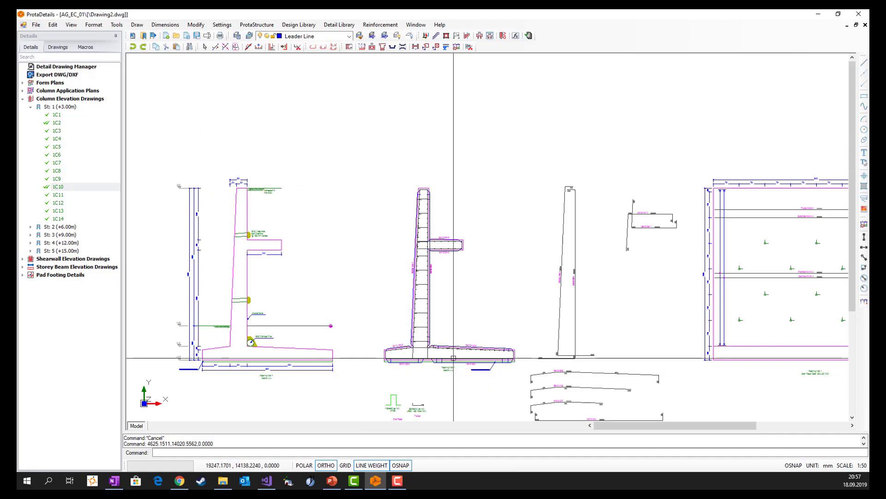
Examine the inserted wall's reinforcement section, rebar bending details and stem rebar elevation
middle_click_drag(439, 308, 430, 300)
scroll(431, 300, "up", 3)
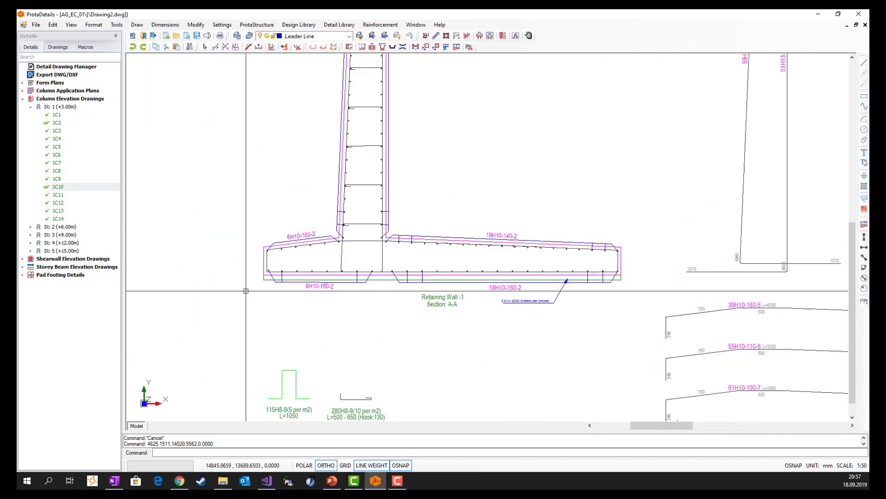
scroll(226, 305, "down", 2)
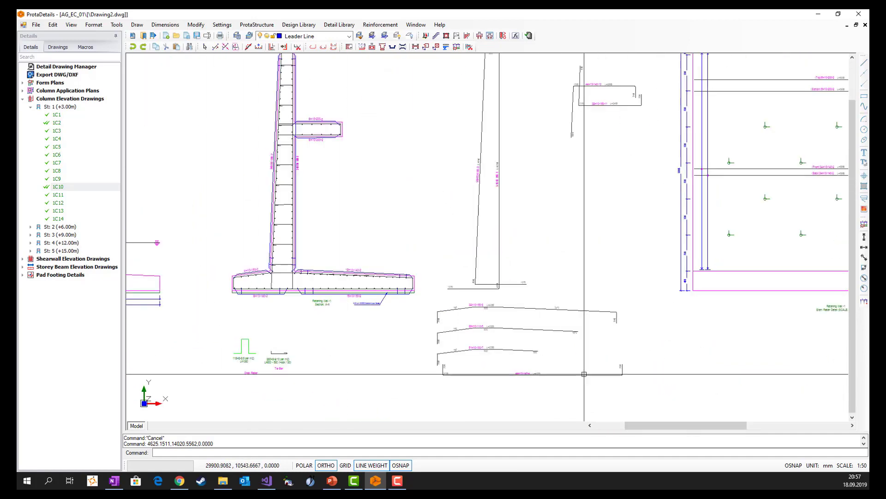
middle_click_drag(803, 312, 417, 336)
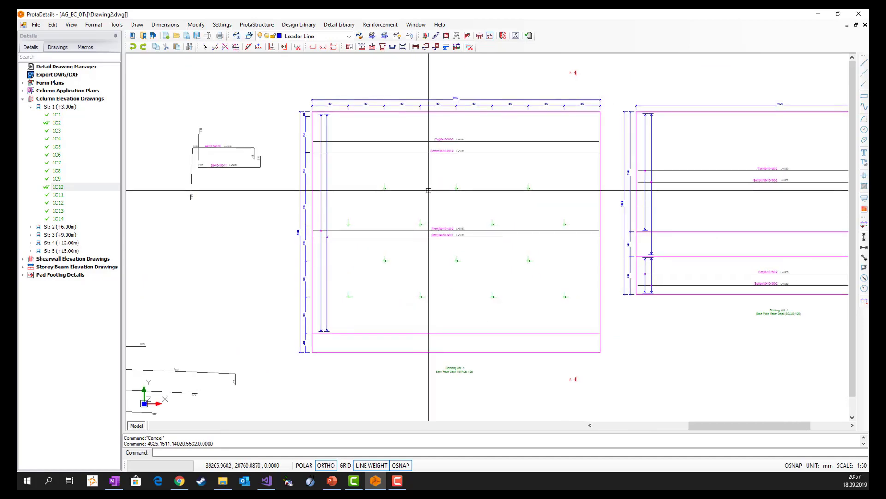
scroll(428, 190, "up", 2)
scroll(713, 106, "down", 4)
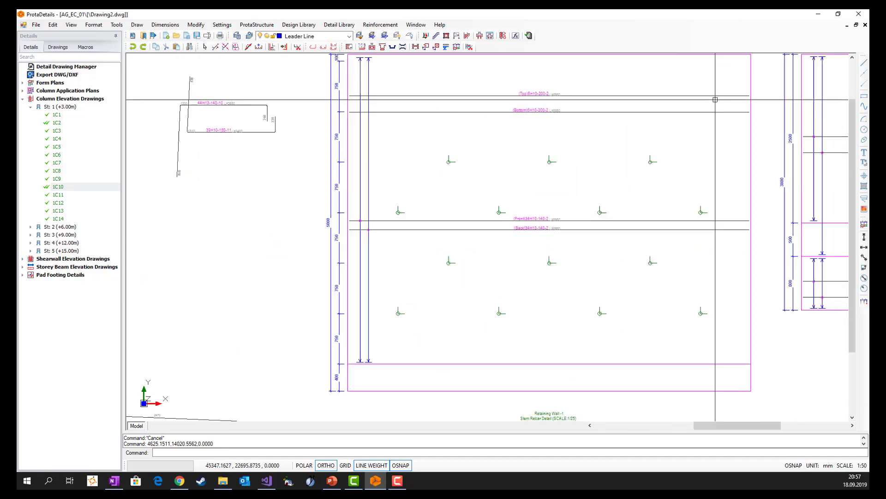
scroll(518, 112, "down", 3)
middle_click_drag(518, 142, 525, 192)
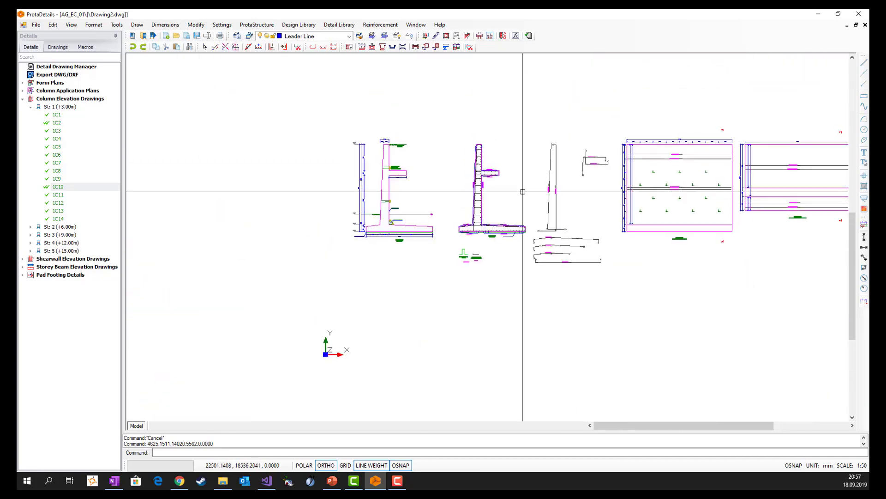
Design a double armed stair supported by 3 outer edges with the given parameters and preview its design report
left_click(299, 24)
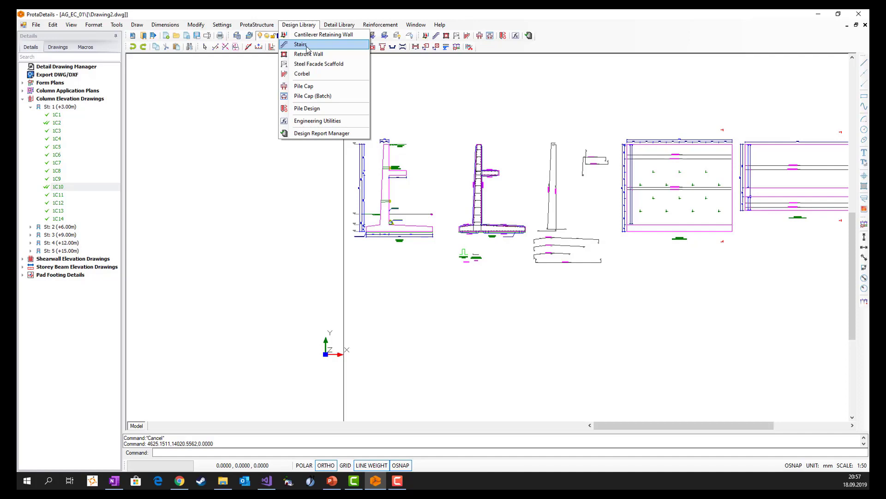
left_click(307, 47)
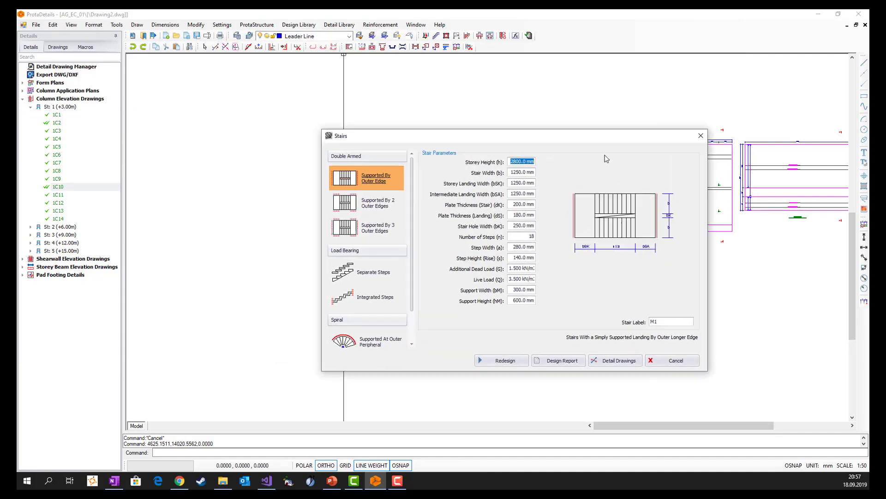
left_click_drag(584, 138, 657, 189)
left_click(443, 286)
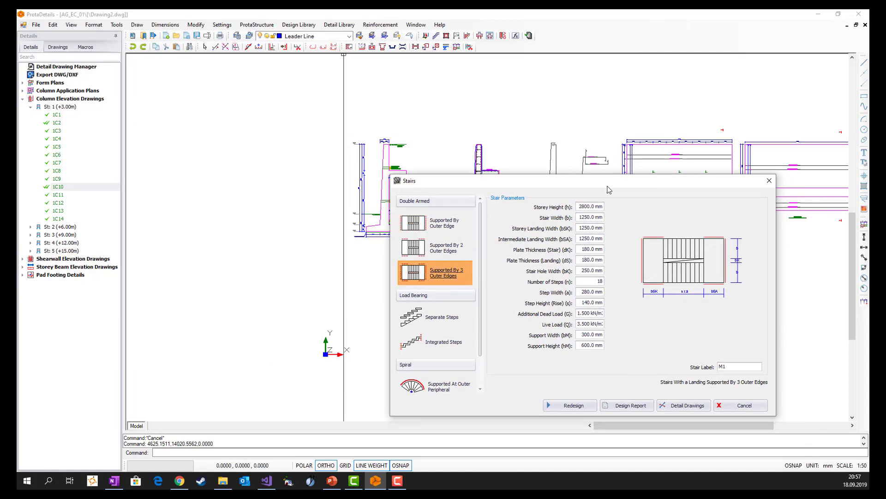
left_click_drag(608, 188, 543, 154)
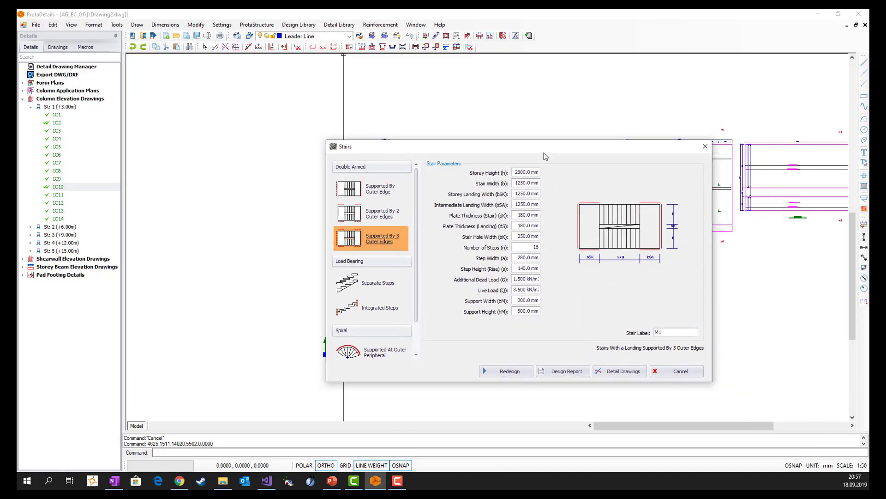
left_click(508, 372)
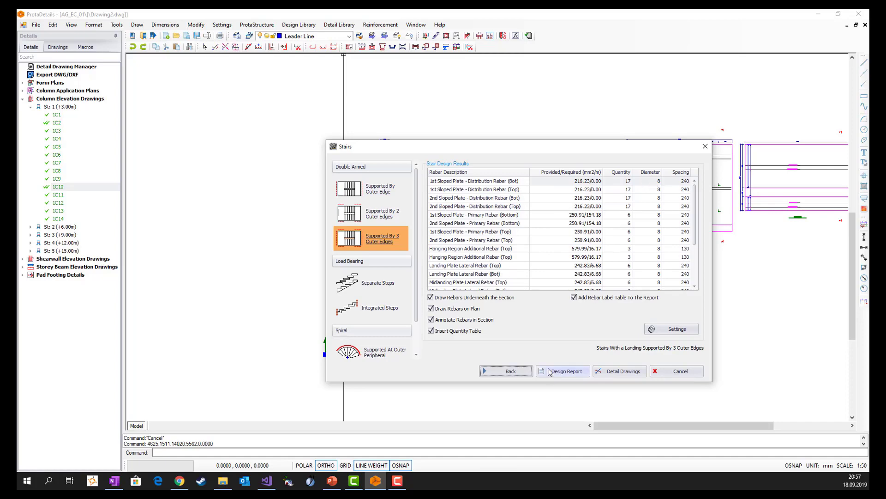
left_click(575, 375)
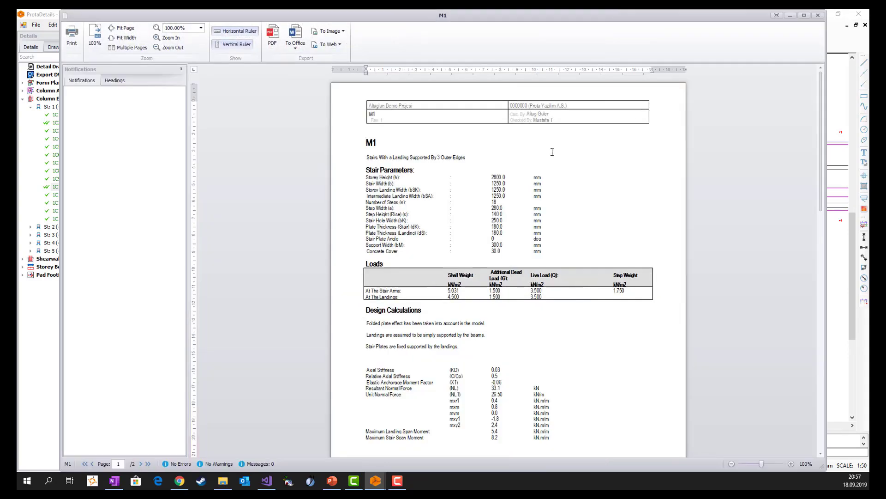
left_click(817, 16)
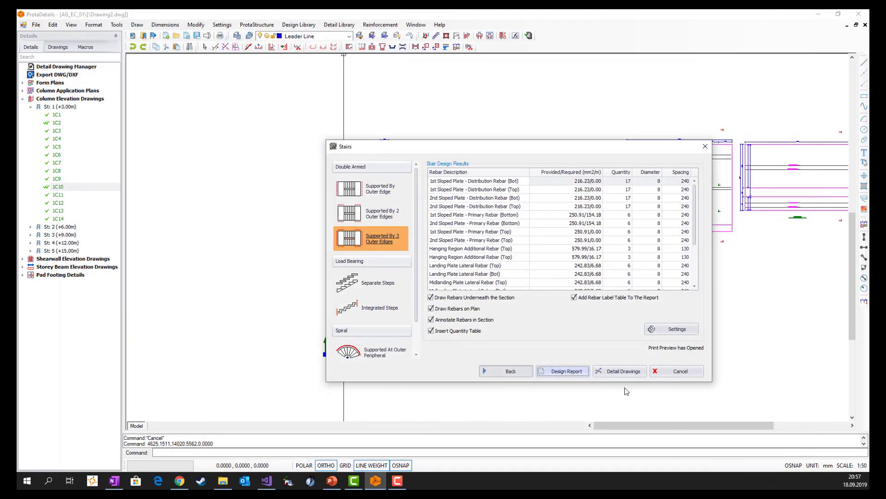
Insert the stair detail drawings below the retaining wall sections and inspect the stair plan and quantity take-off table
left_click(624, 371)
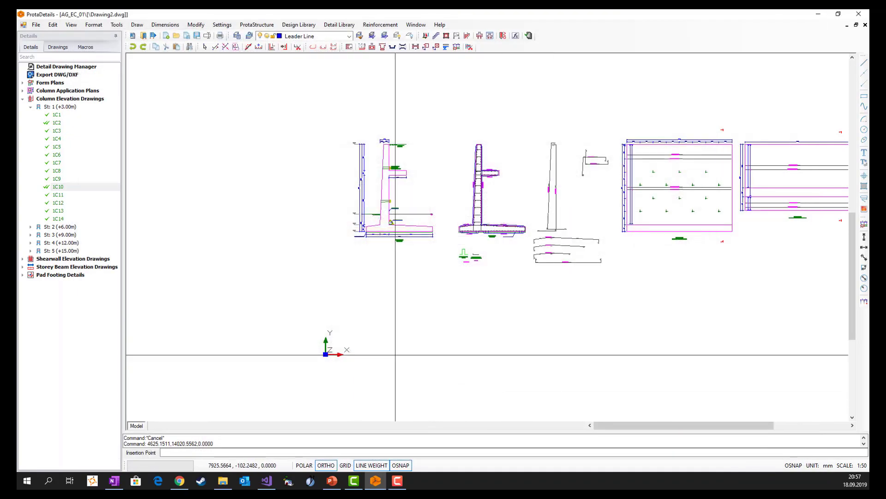
left_click(353, 289)
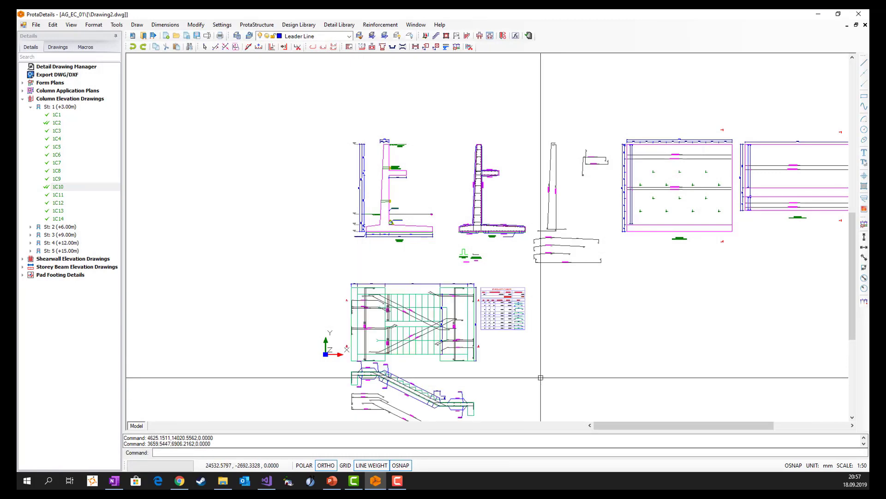
scroll(402, 352, "up", 5)
scroll(394, 214, "up", 2)
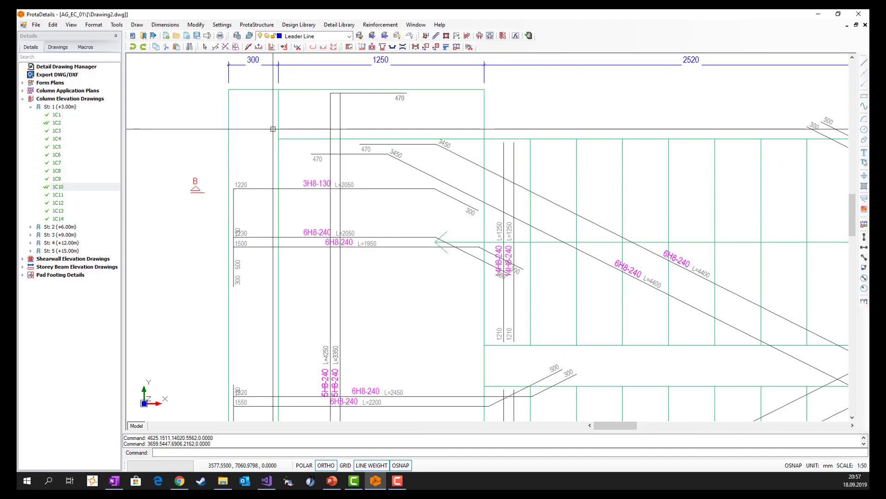
scroll(272, 129, "down", 4)
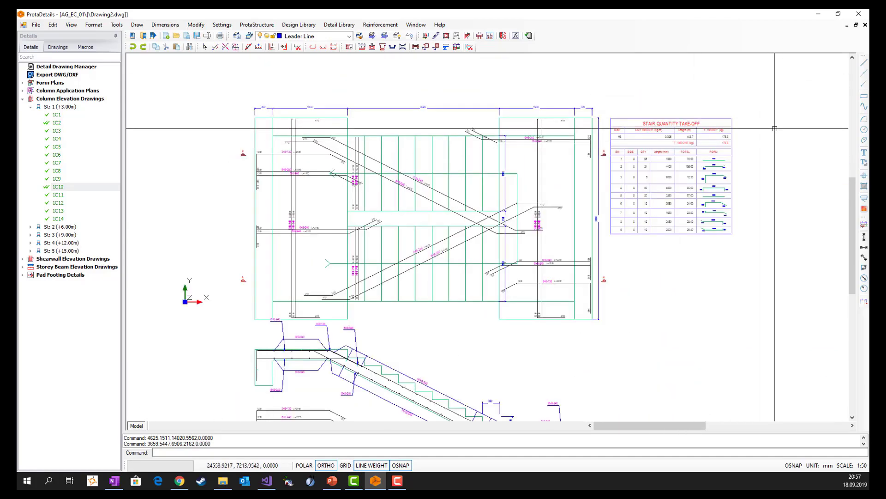
scroll(775, 128, "up", 3)
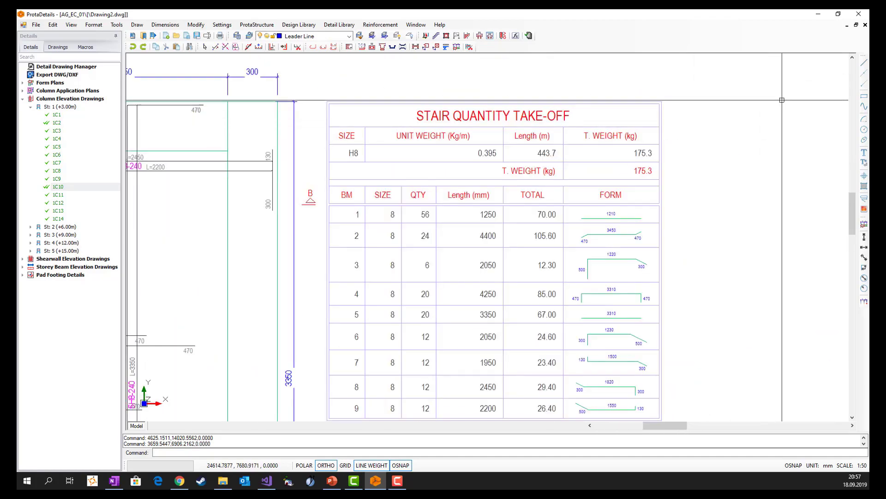
scroll(780, 92, "down", 4)
scroll(779, 92, "down", 4)
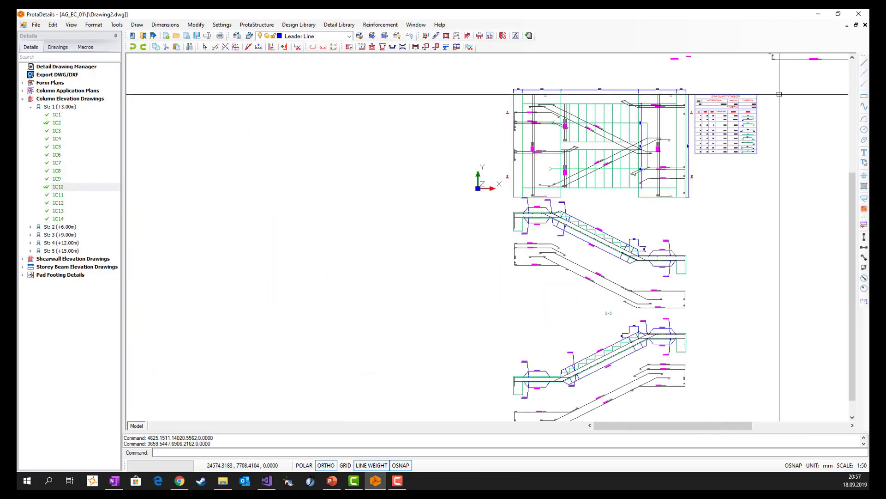
Start a corbel design and set its cantilever count to Double
left_click(299, 25)
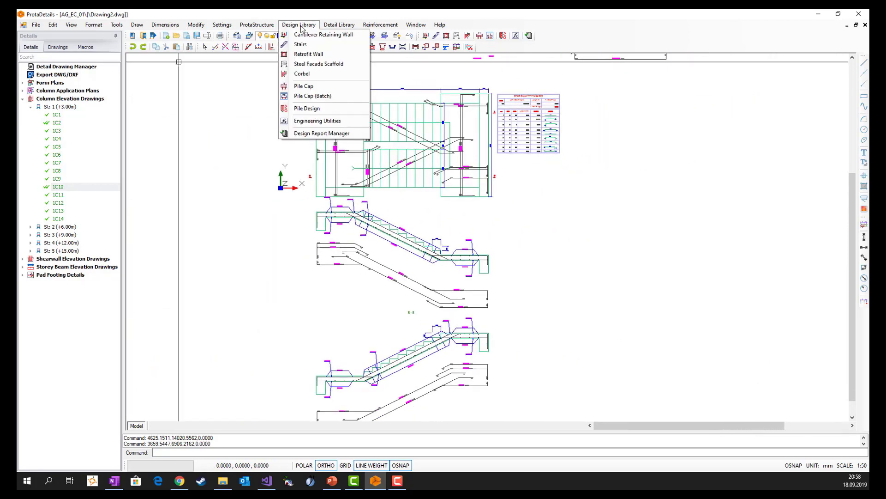
left_click(313, 76)
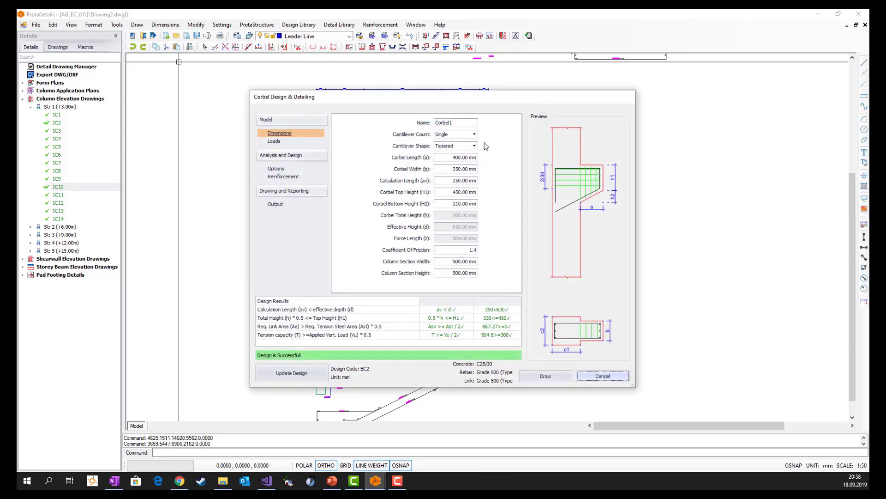
left_click(474, 134)
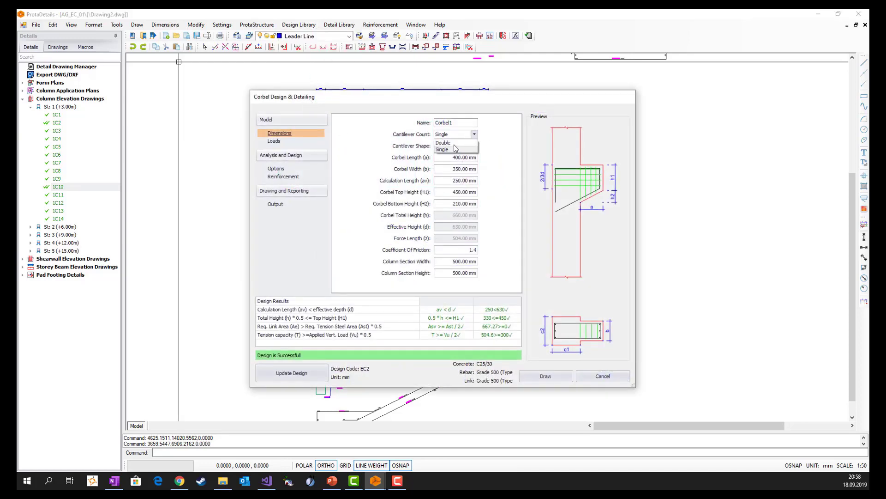
left_click(458, 147)
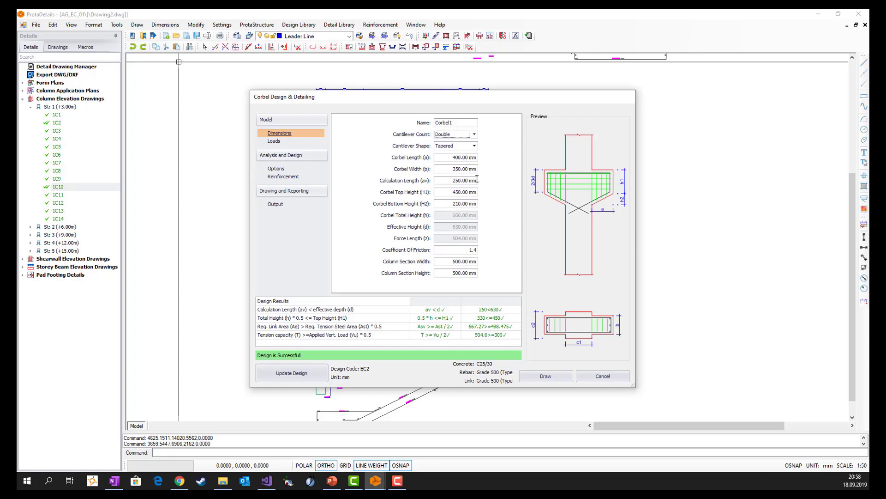
Check the corbel's loads, material options, reinforcement and output settings, and insert its detail drawing beside the stair's quantity table
left_click(274, 141)
left_click(276, 169)
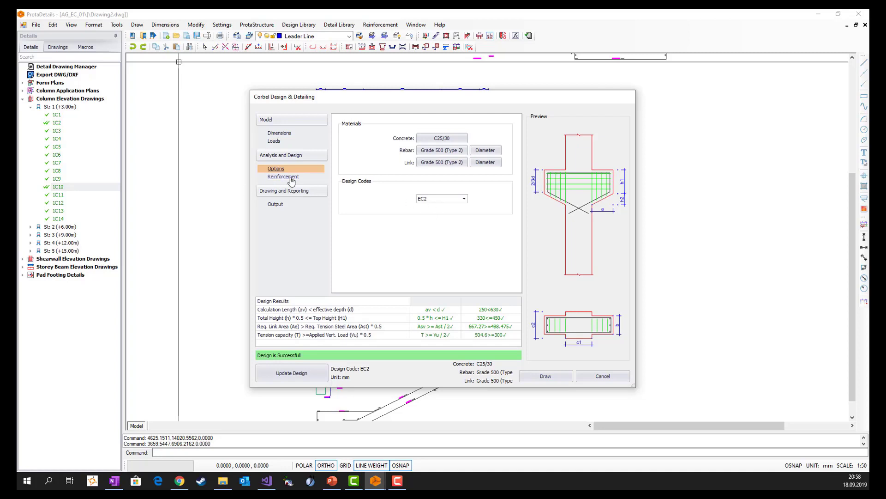
left_click(288, 177)
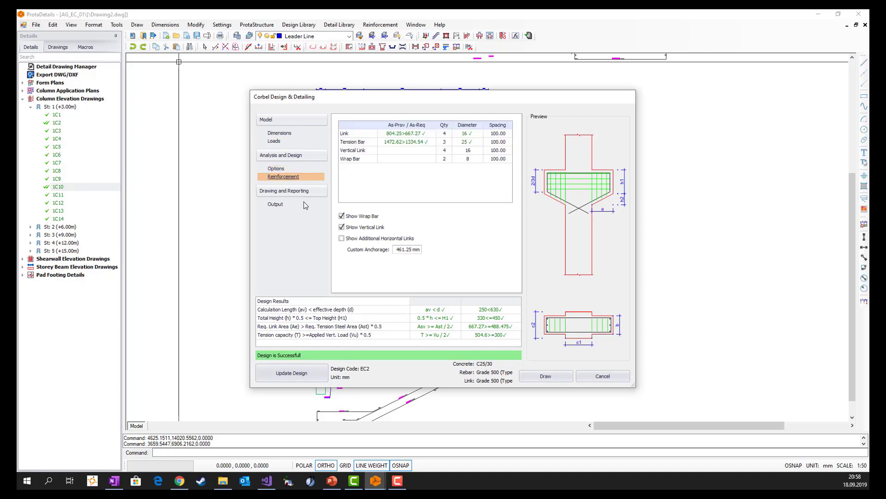
left_click(276, 204)
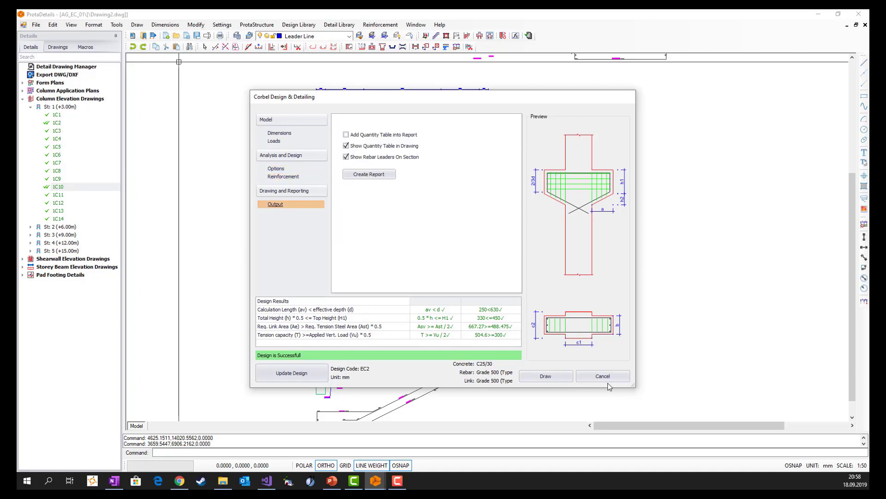
left_click(558, 377)
scroll(335, 178, "down", 3)
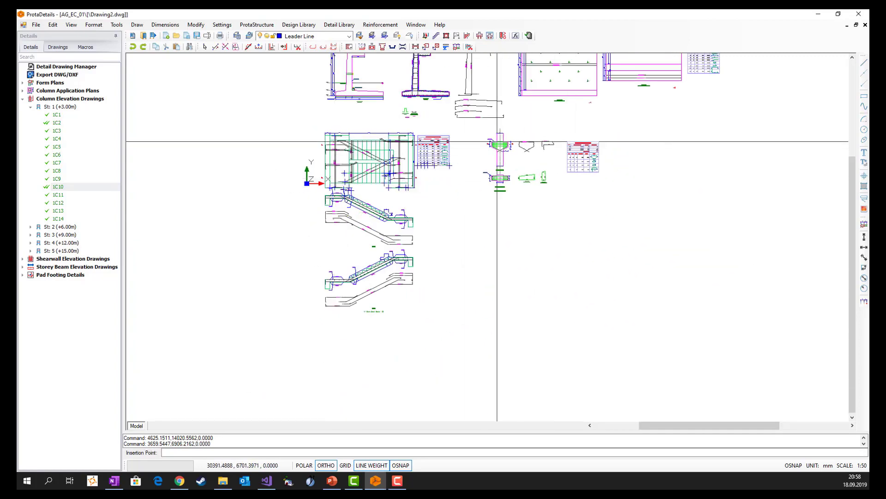
left_click(487, 138)
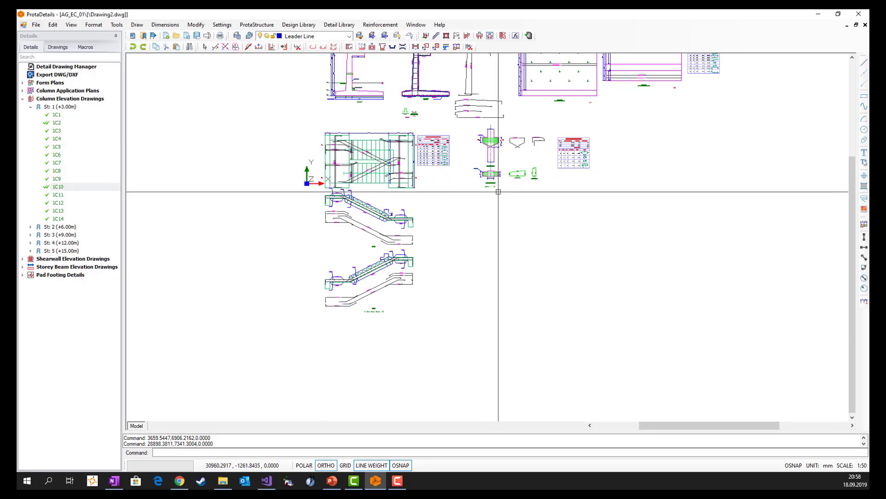
Start a single pile cap design and set the number of piles to 14
left_click(290, 26)
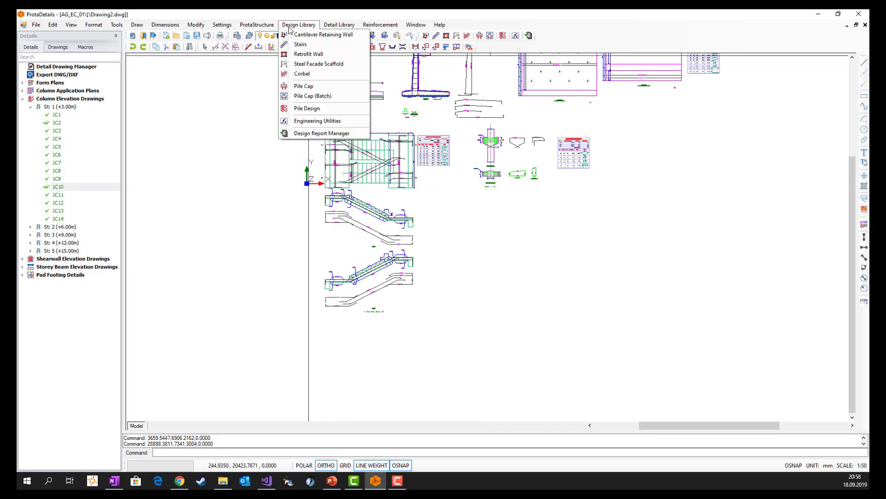
left_click(310, 87)
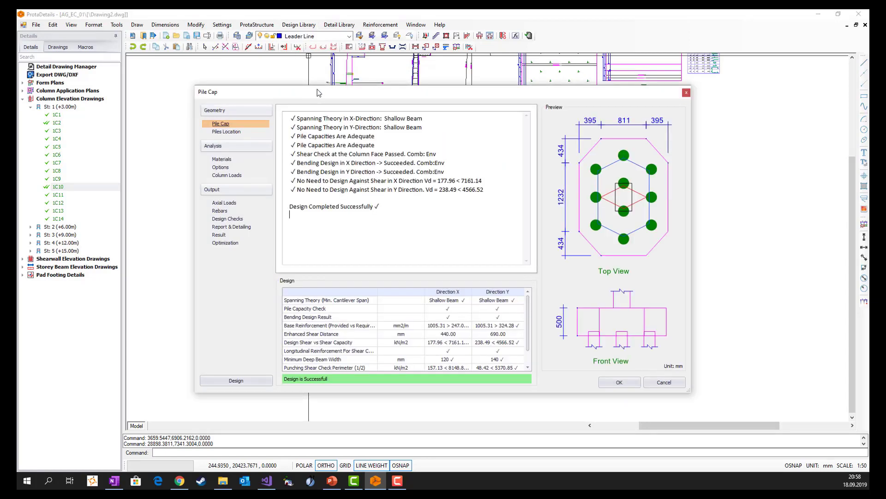
left_click(210, 125)
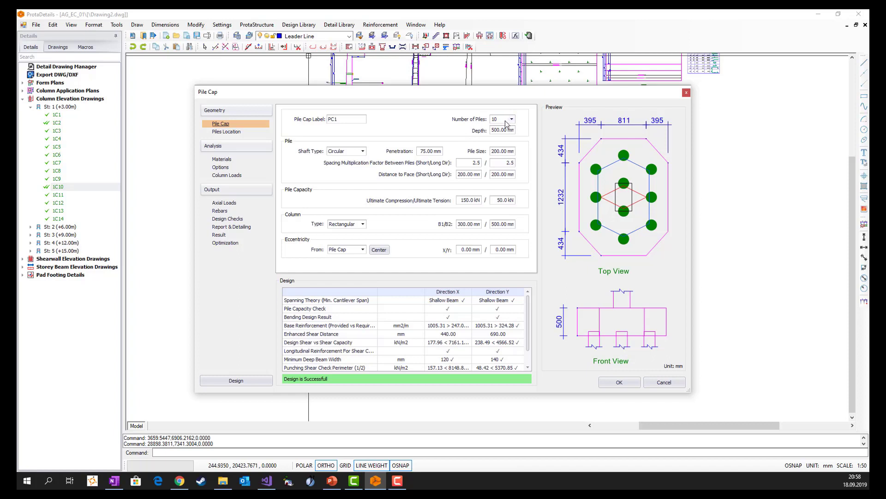
scroll(506, 122, "down", 2)
scroll(506, 123, "down", 2)
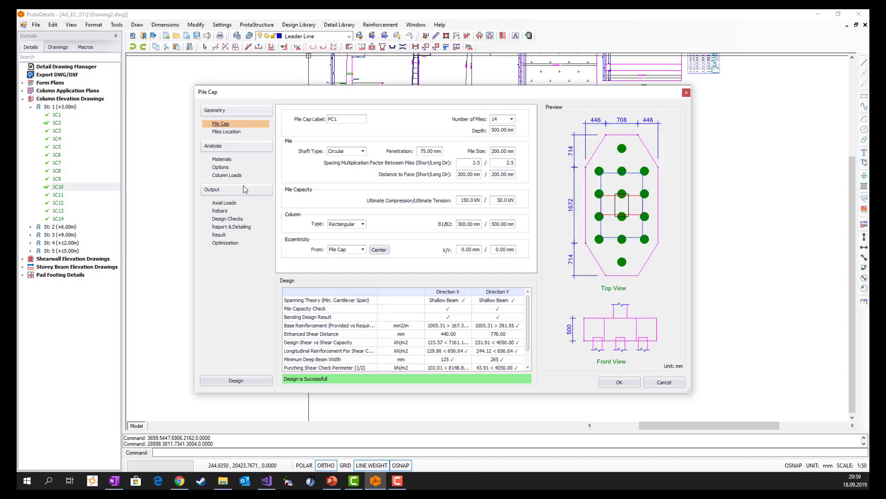
Review the pile cap's pile locations, materials, loads, rebars and optimization, and insert its detail drawing below the corbel details
left_click(219, 133)
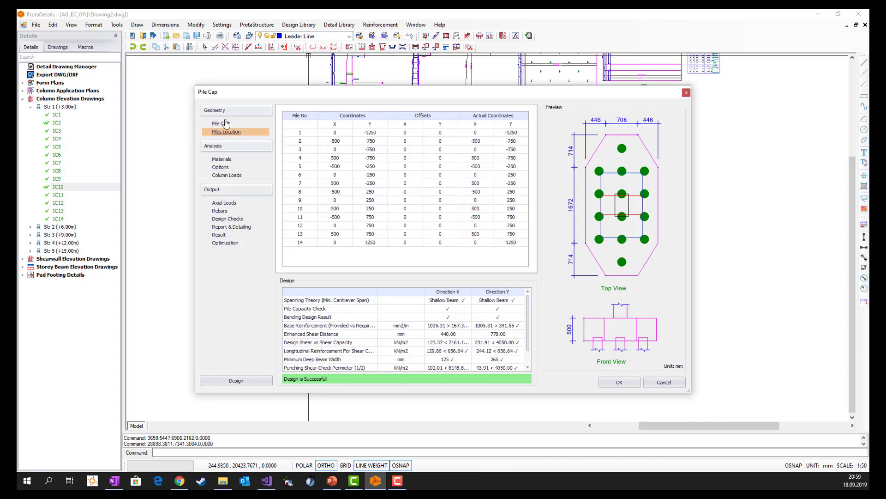
left_click(222, 160)
left_click(221, 168)
left_click(226, 175)
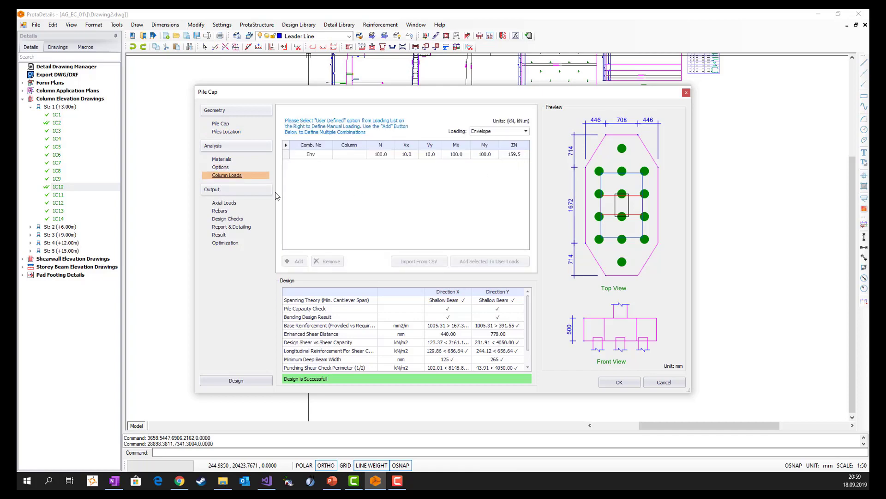
left_click(224, 203)
left_click(220, 210)
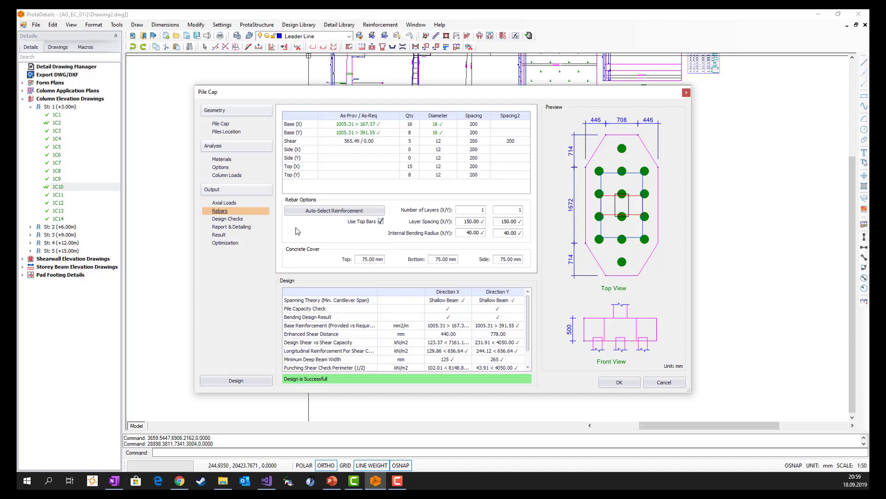
left_click(224, 243)
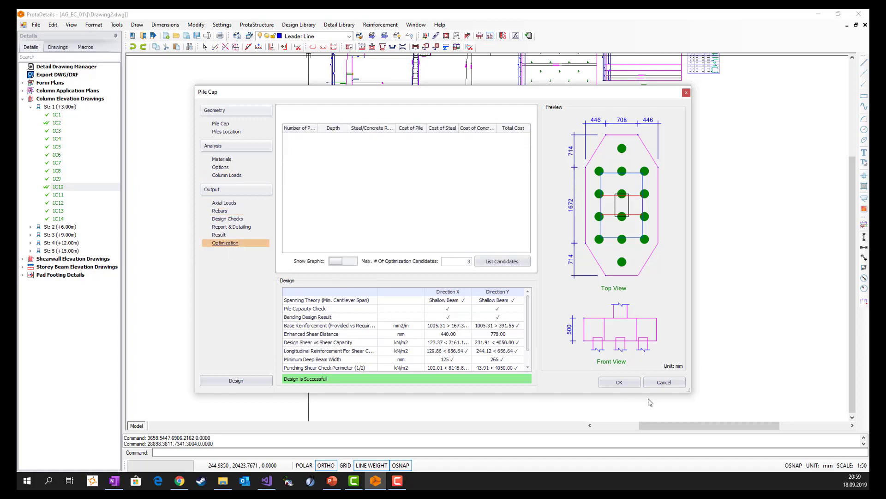
left_click(618, 383)
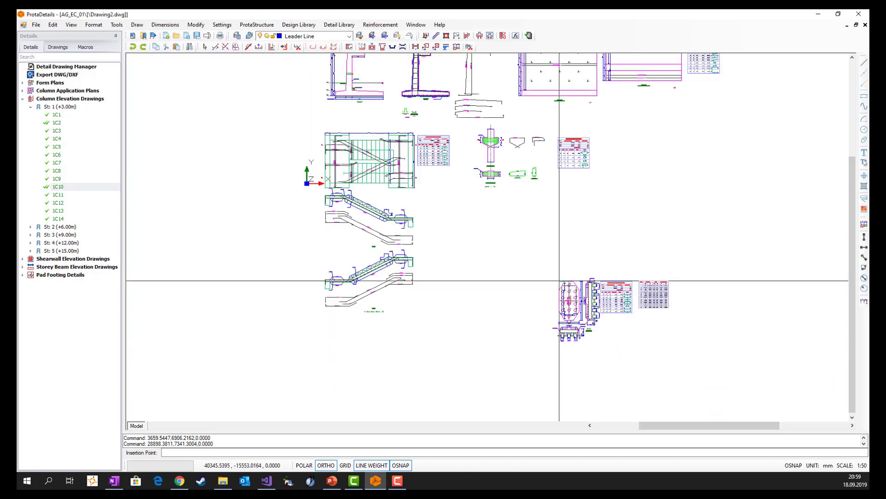
left_click(480, 199)
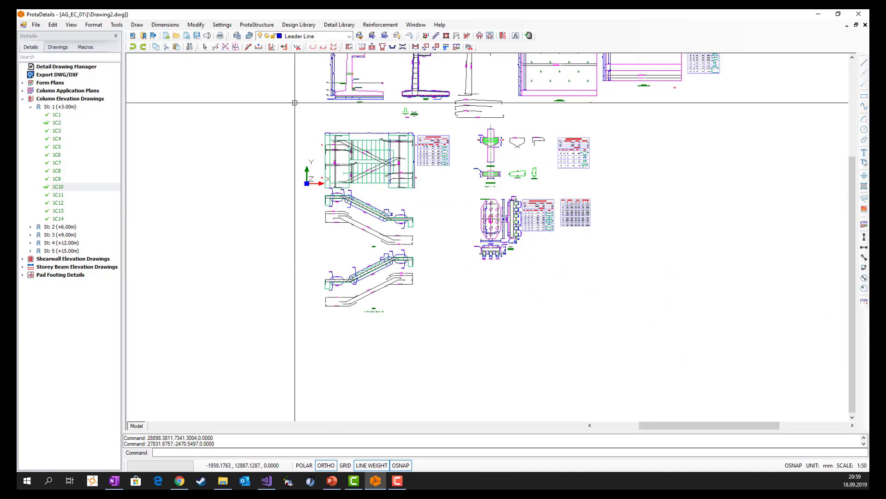
Start a pile design and check the available section and pile types, keeping a circular bored pile
left_click(306, 27)
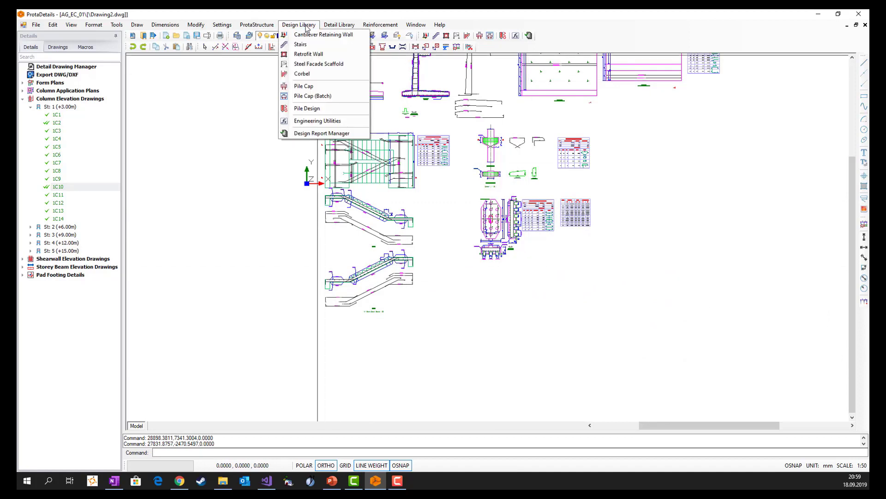
left_click(317, 109)
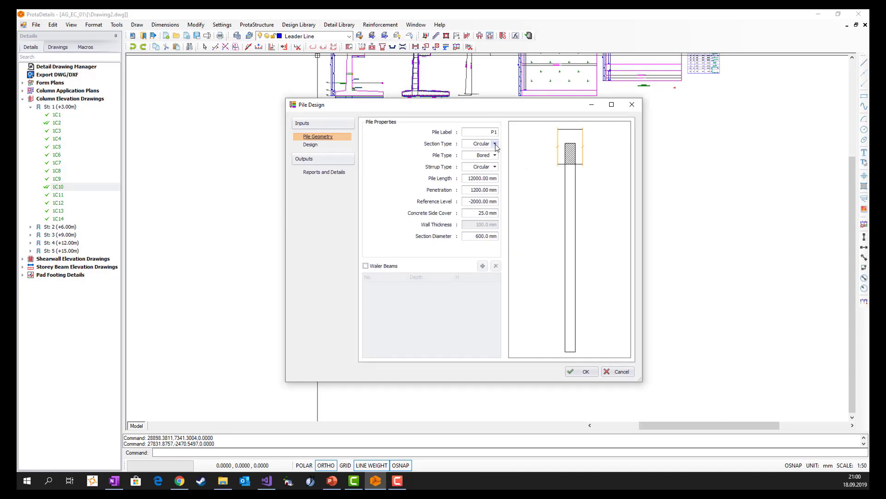
left_click(495, 144)
left_click(494, 143)
left_click(494, 155)
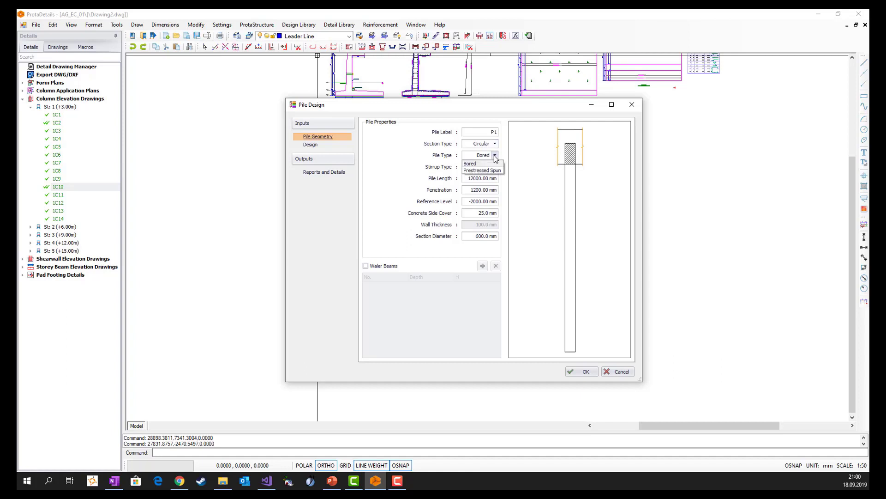
left_click(391, 189)
Enable waler beams for the pile and add several 600 mm high beams along its length
left_click(372, 268)
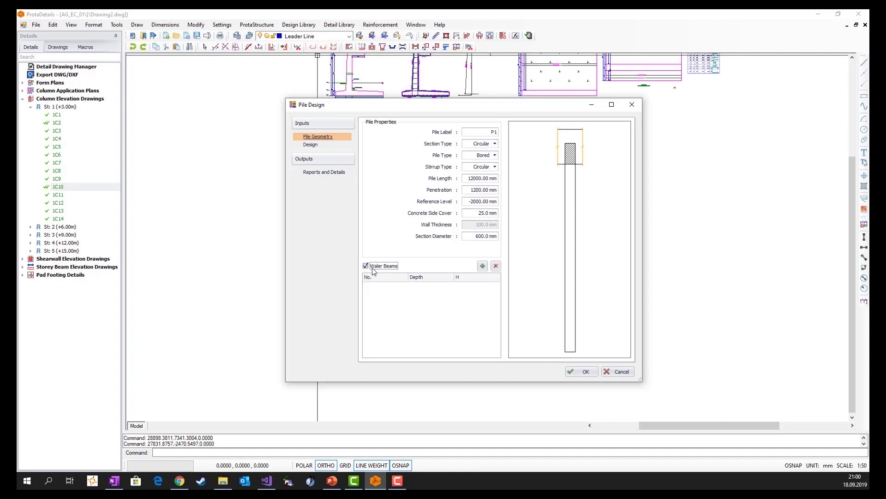
left_click(483, 266)
left_click(482, 266)
left_click(482, 265)
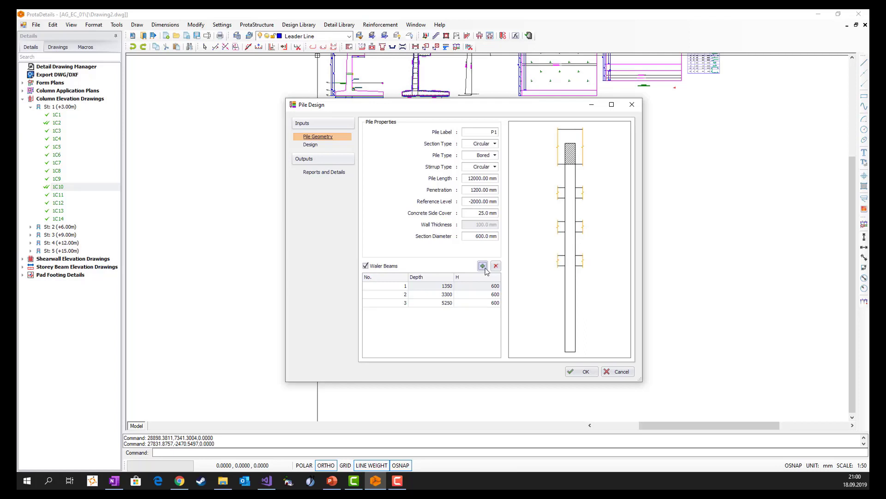
left_click(483, 265)
Review the pile's rebar and material design settings and enable the working load design
left_click(310, 145)
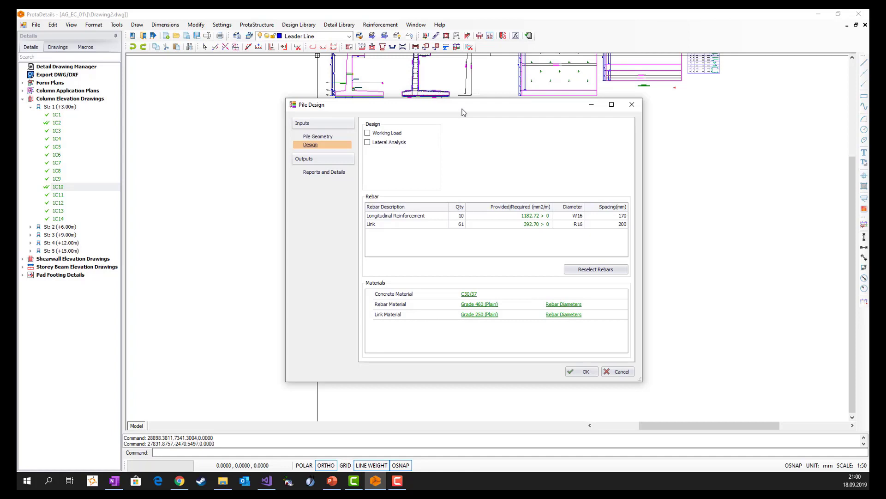
left_click_drag(463, 112, 440, 102)
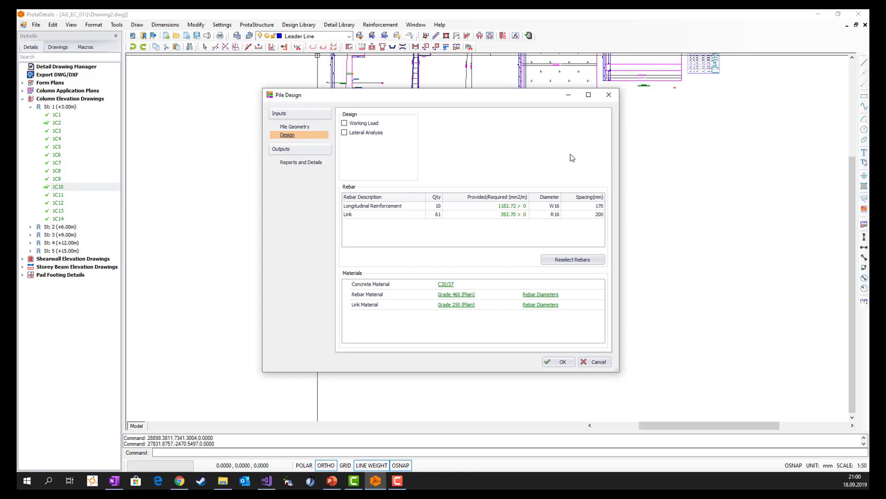
left_click(358, 126)
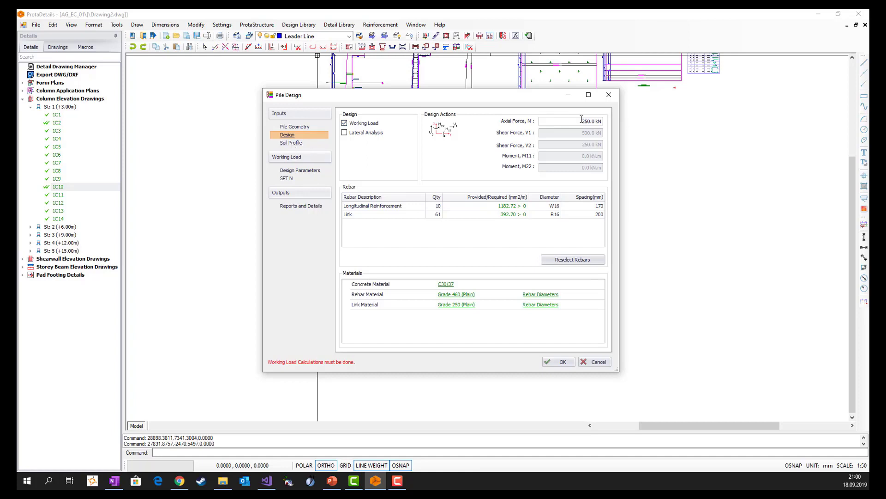
Try to add a copy of the Alüvyon soil material from the pile's soil profile
left_click(291, 144)
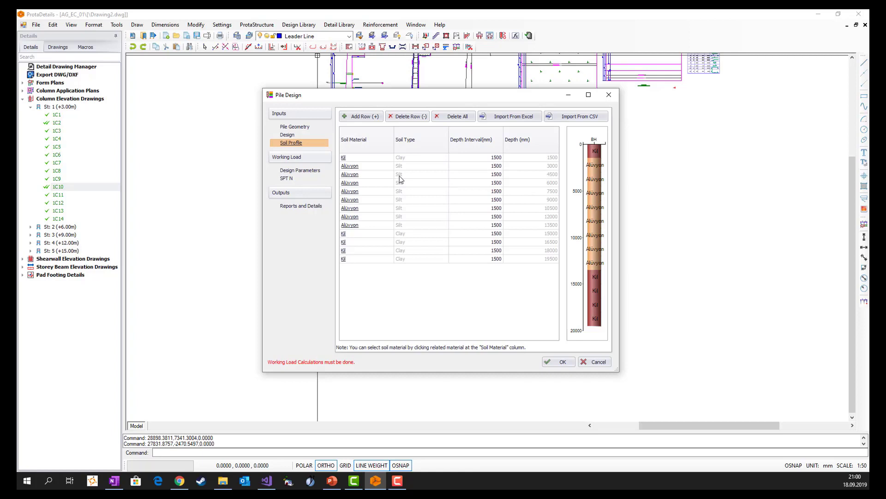
left_click(357, 167)
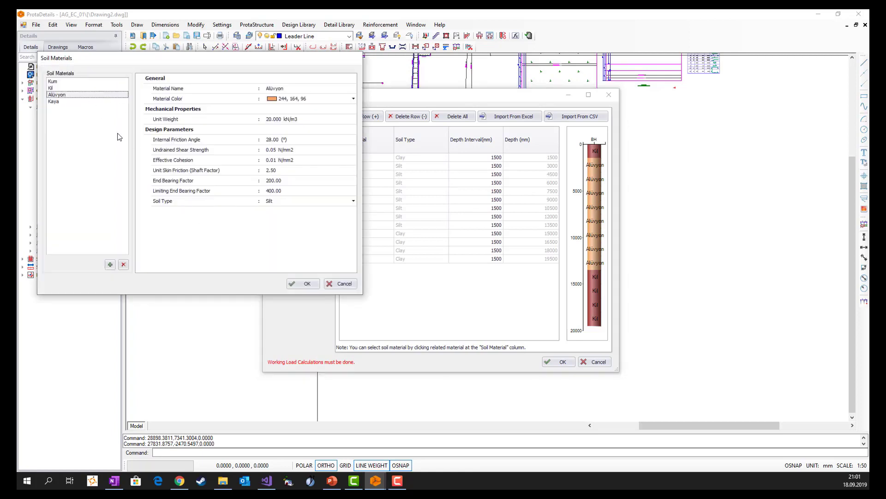
left_click(110, 264)
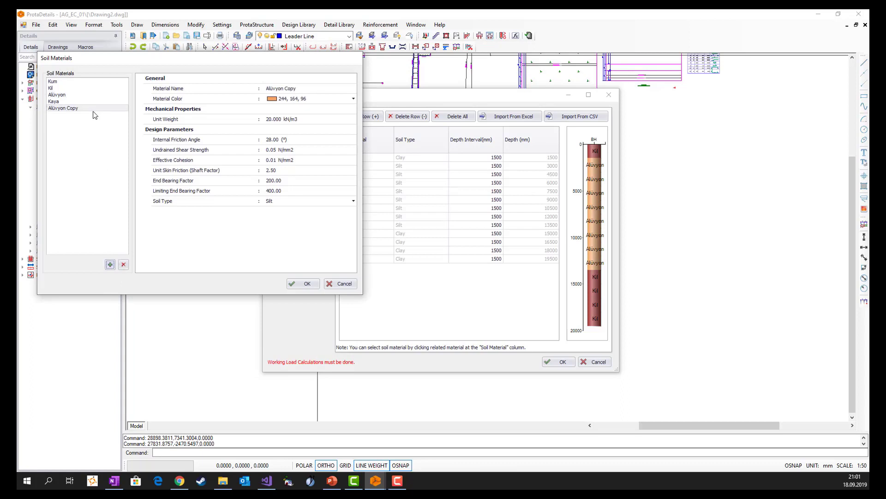
left_click(350, 284)
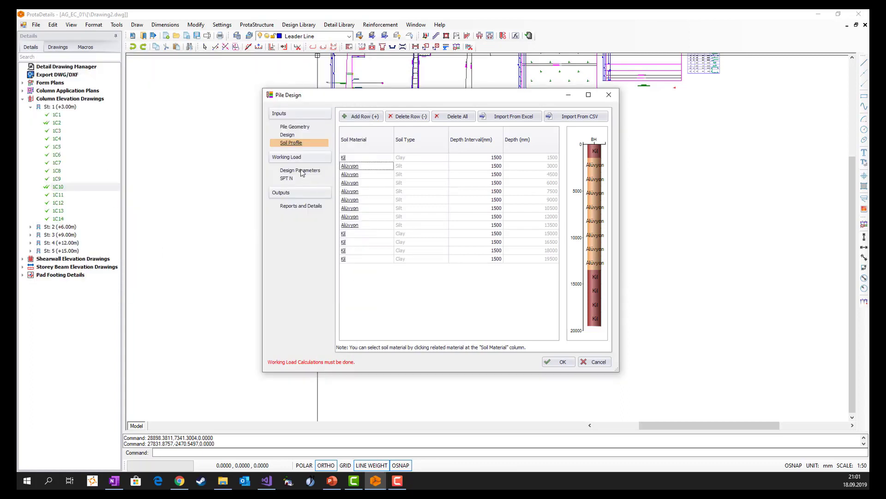
Review the working load design parameters and the efficiency methods available for the pile group
left_click(301, 172)
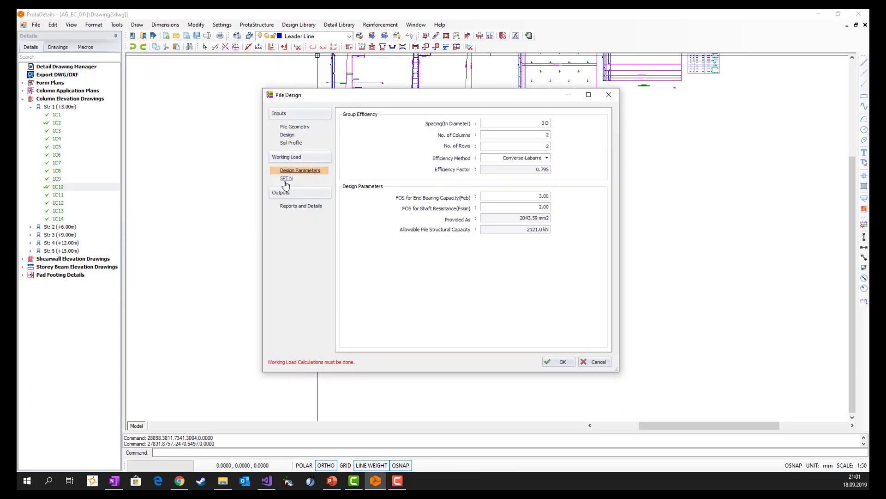
left_click(547, 158)
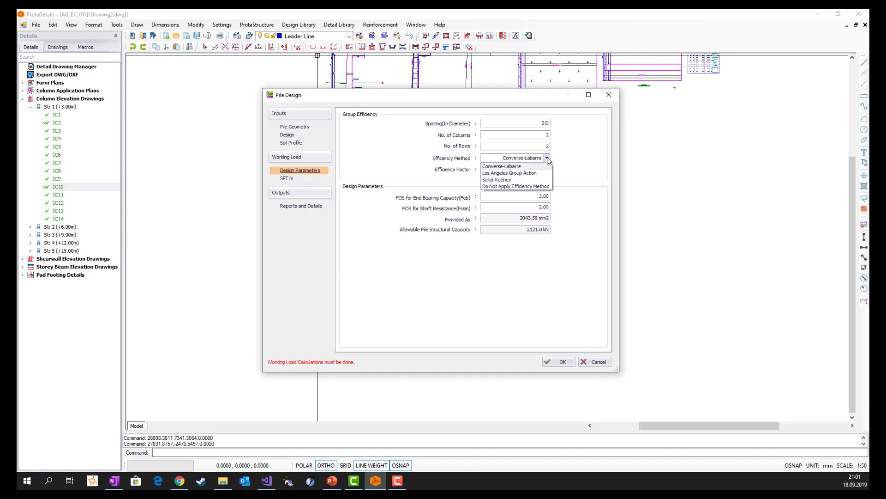
left_click(547, 159)
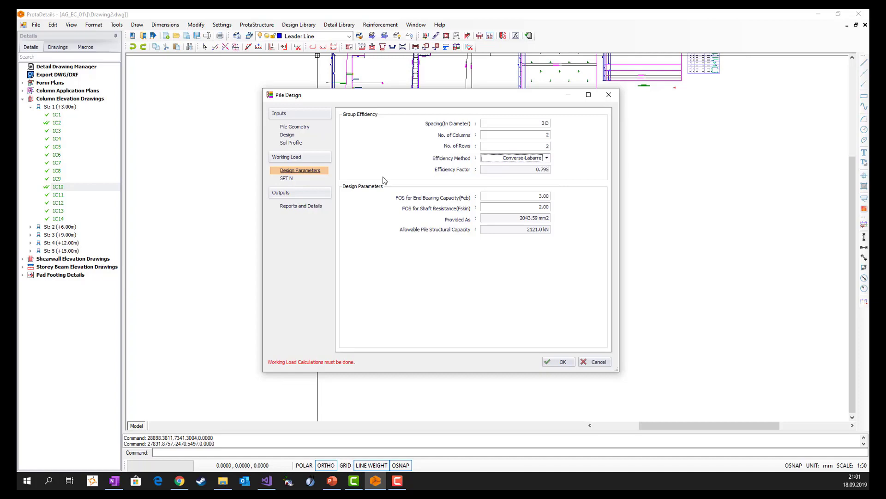
Apply negative skin friction to the soil layers at 1500, 3000 and 6000 mm depth, then calculate the working load and view its diagram
left_click(294, 179)
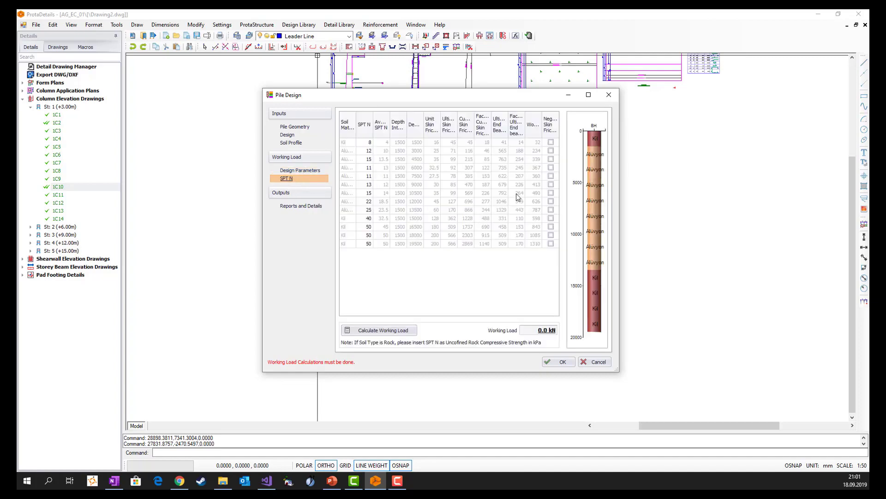
left_click(551, 141)
left_click(550, 151)
left_click(551, 167)
left_click(378, 330)
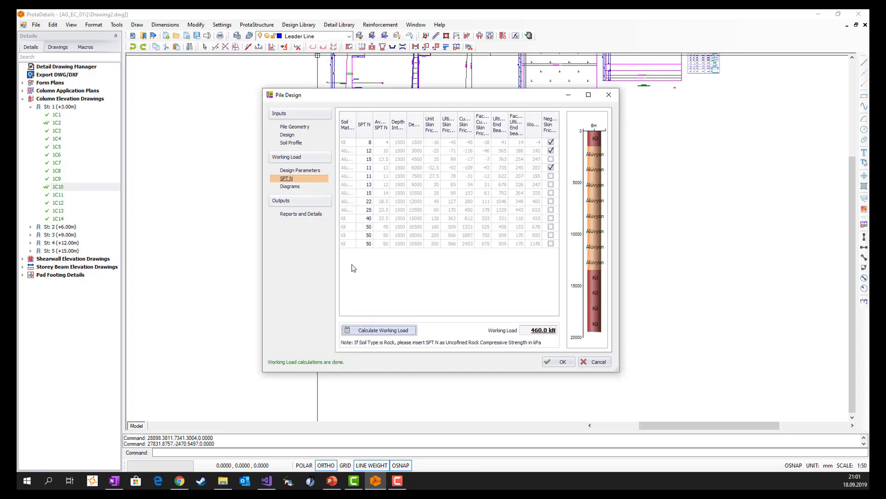
left_click(293, 188)
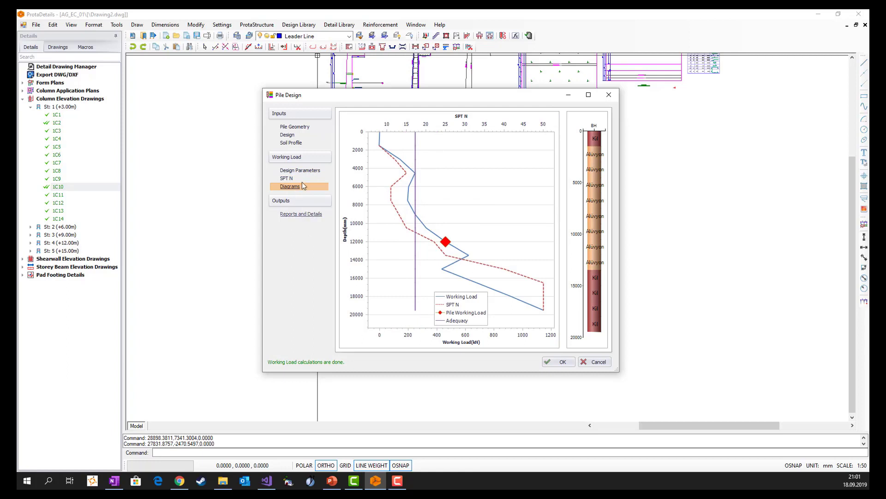
Enable lateral analysis for the pile design and open its lateral design parameters
left_click(288, 135)
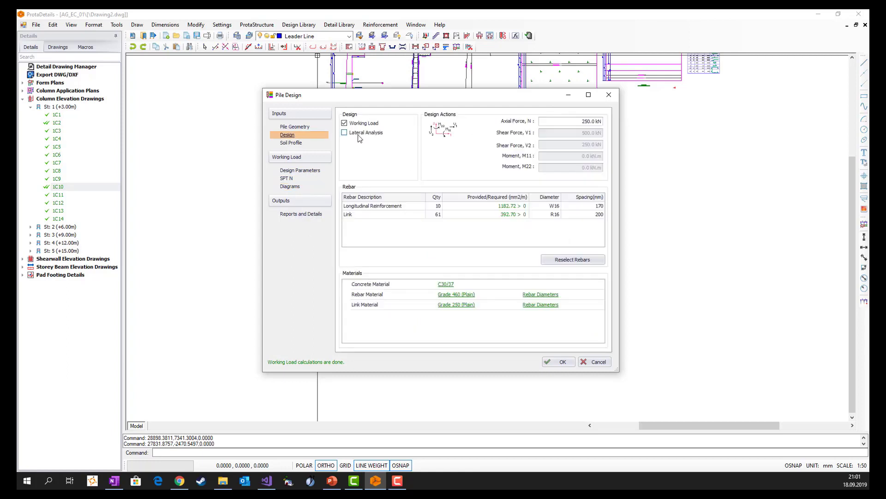
left_click(360, 133)
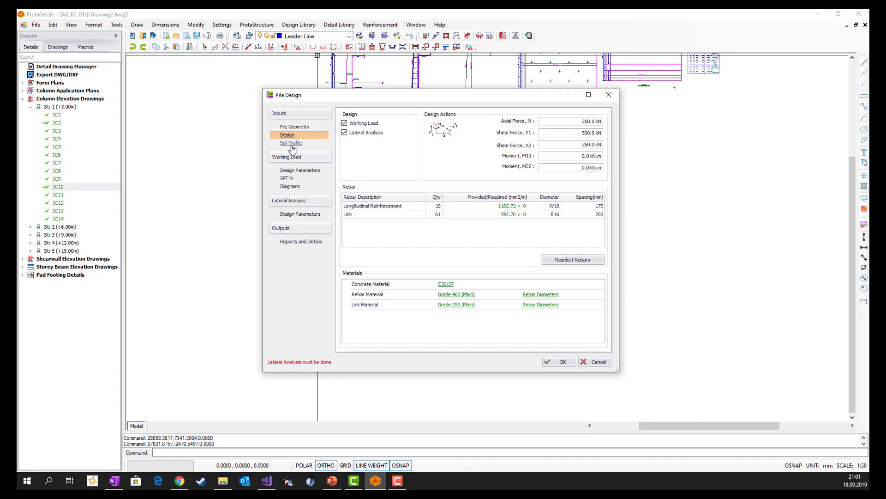
left_click(299, 215)
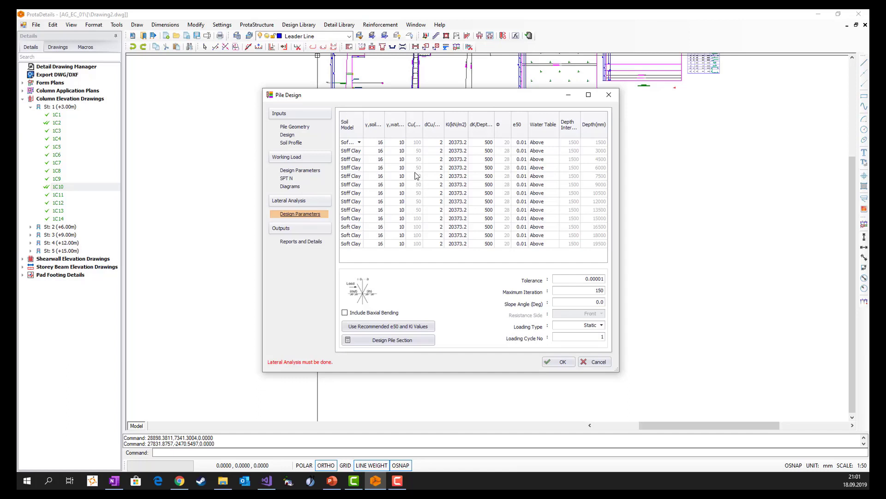
Apply the recommended e50 and Ki values to the soil layers and design the pile section
left_click(357, 142)
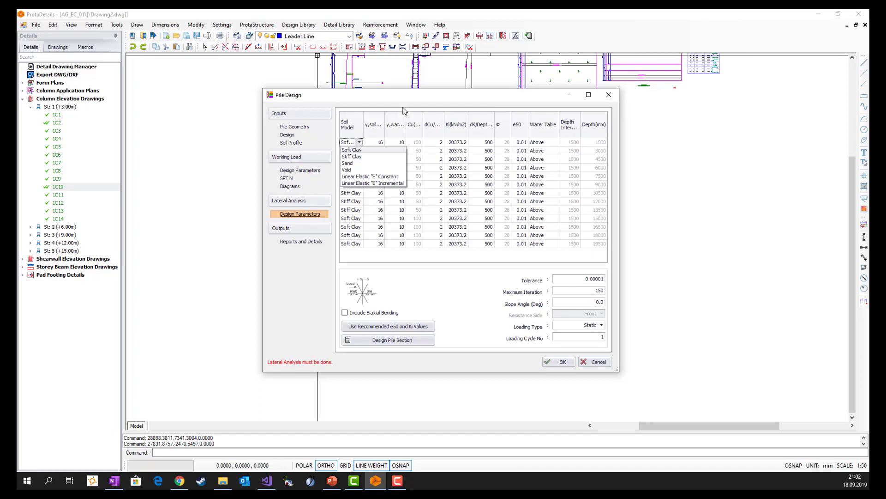
left_click(387, 327)
left_click(387, 326)
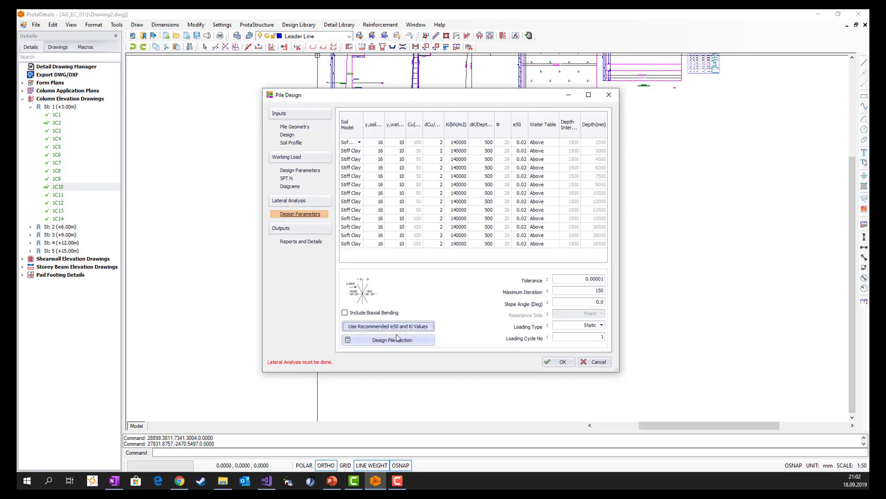
left_click(393, 341)
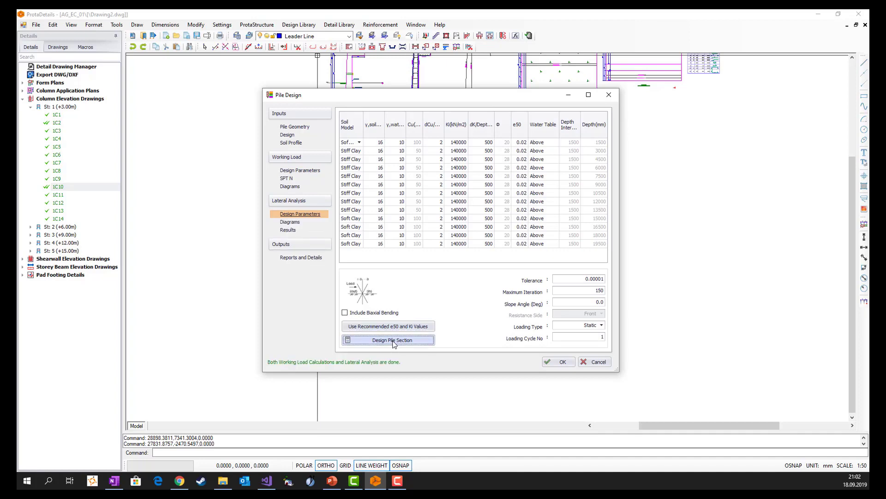
Examine the lateral analysis moment, shear, deflection, soil pressure and interaction diagrams and the result tables for both directions
left_click(290, 222)
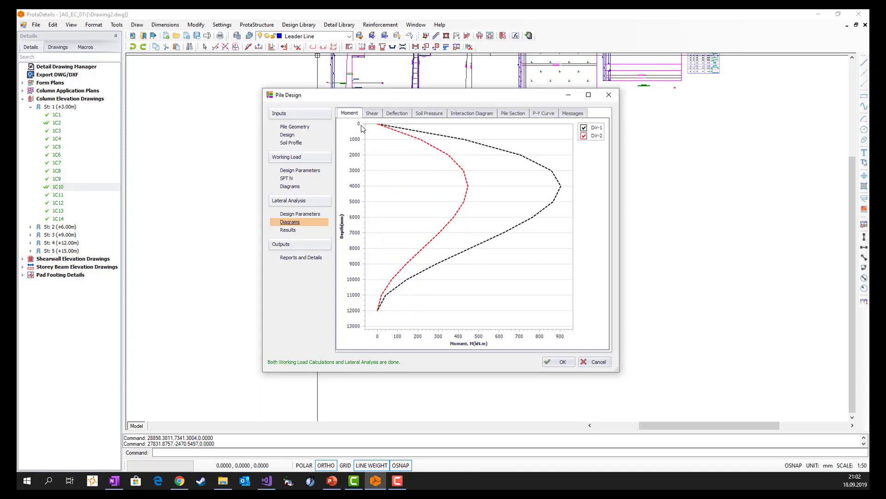
left_click(371, 115)
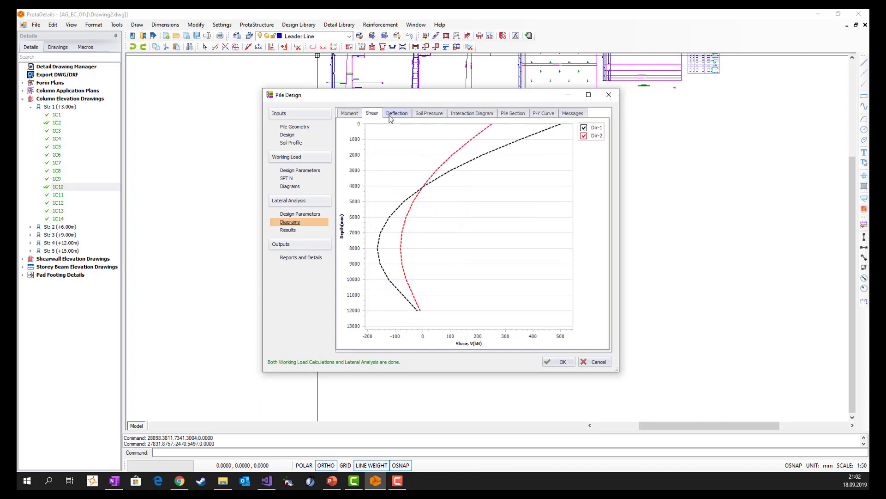
left_click(397, 114)
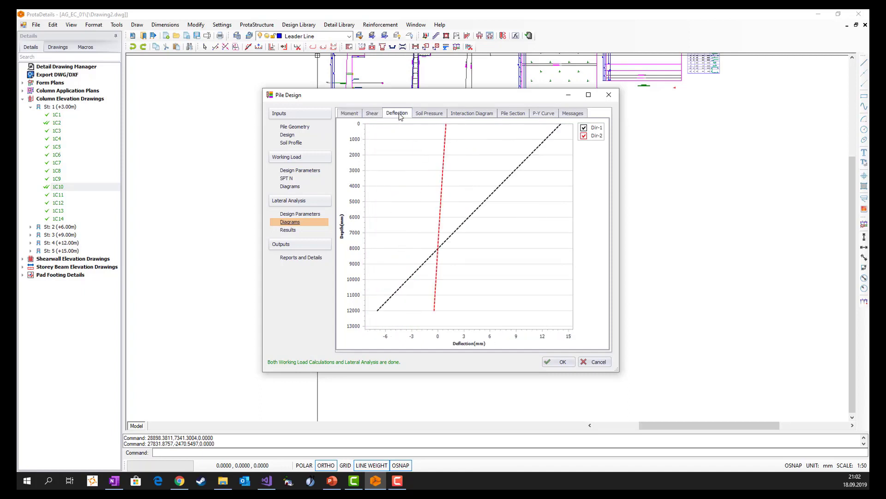
left_click(439, 114)
left_click(464, 114)
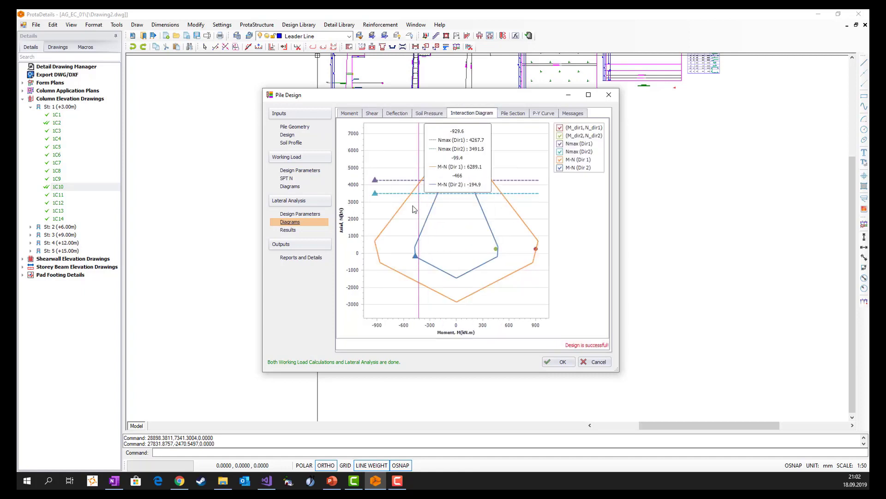
left_click(287, 230)
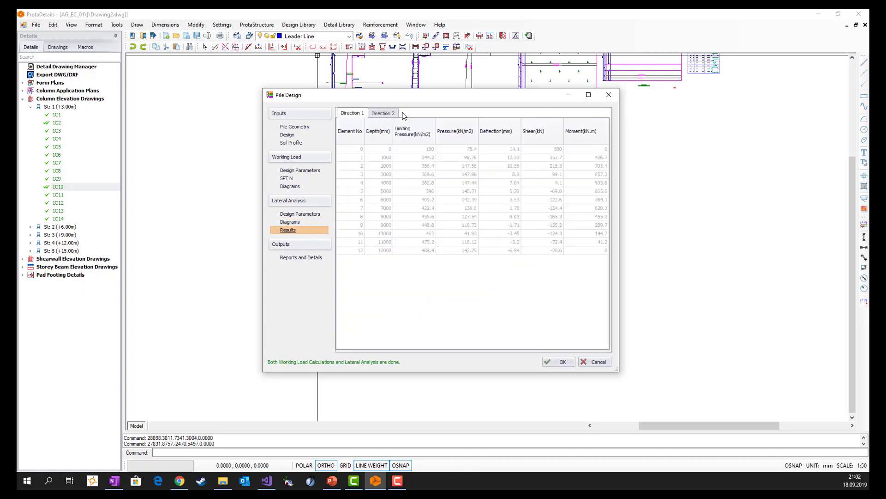
left_click(383, 113)
left_click(352, 113)
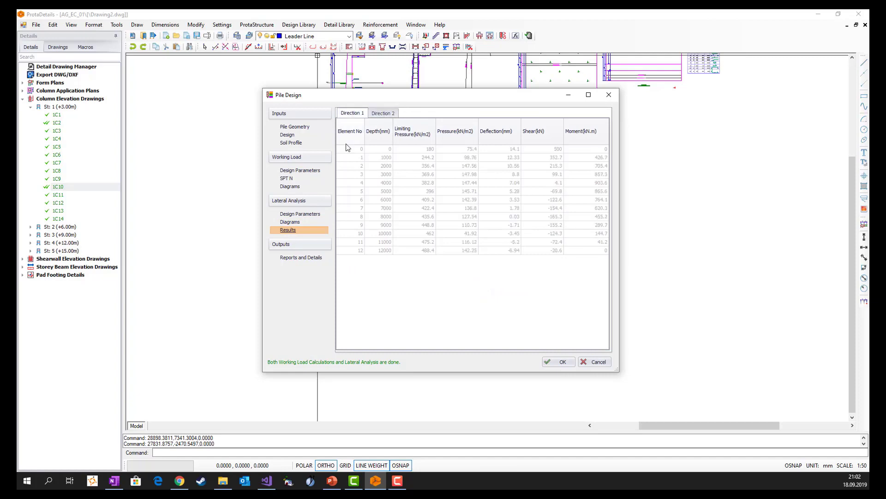
Accept the pile design with its current report and detailing settings and place the pile detail beside the existing corbel and pile cap details
left_click(301, 257)
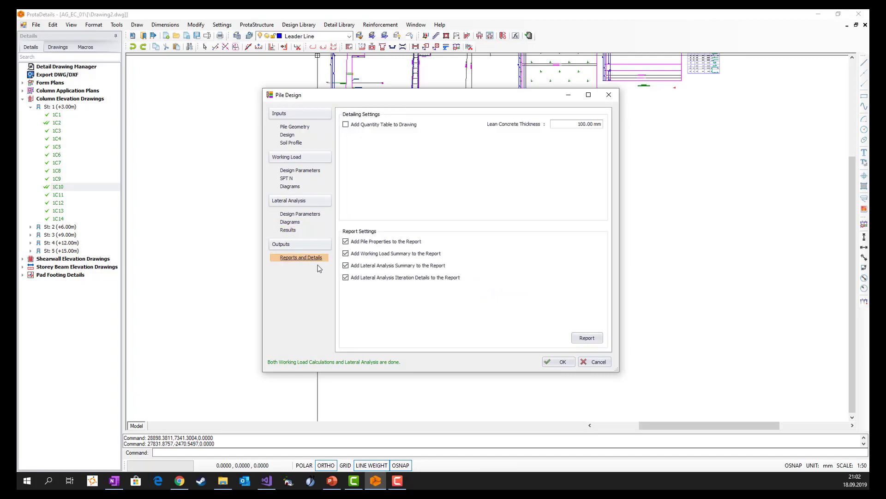
left_click(563, 362)
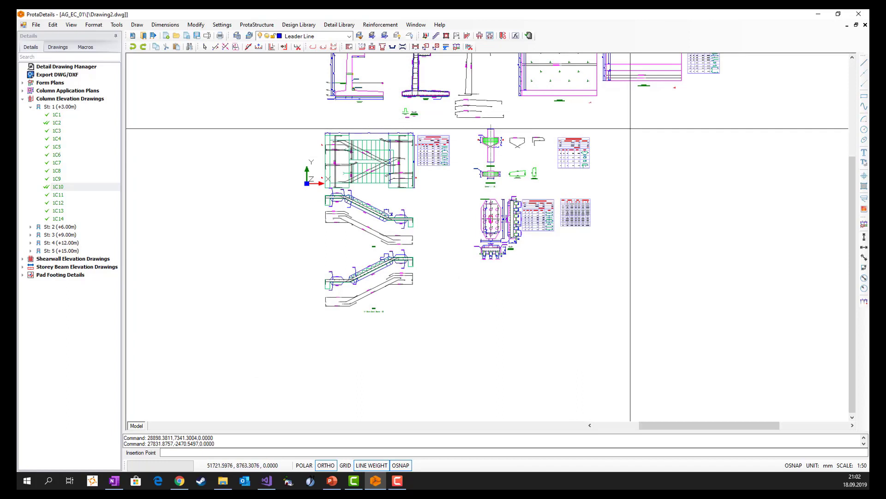
left_click(619, 127)
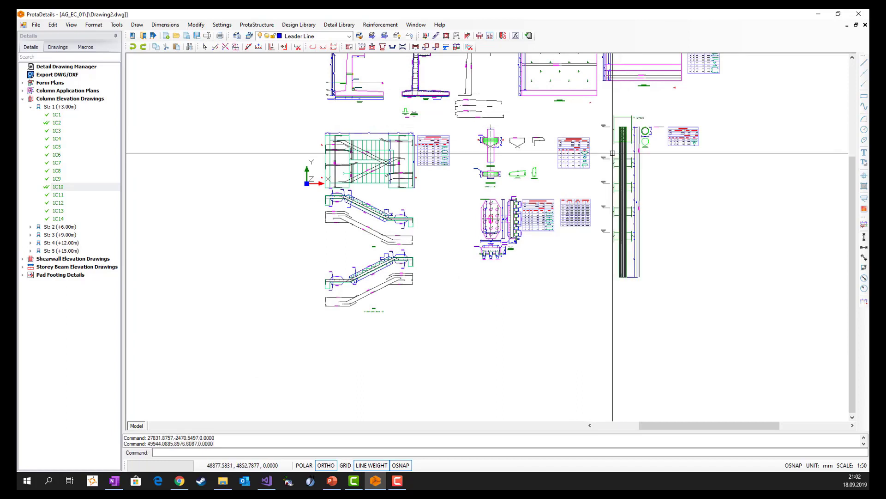
scroll(374, 334, "down", 2)
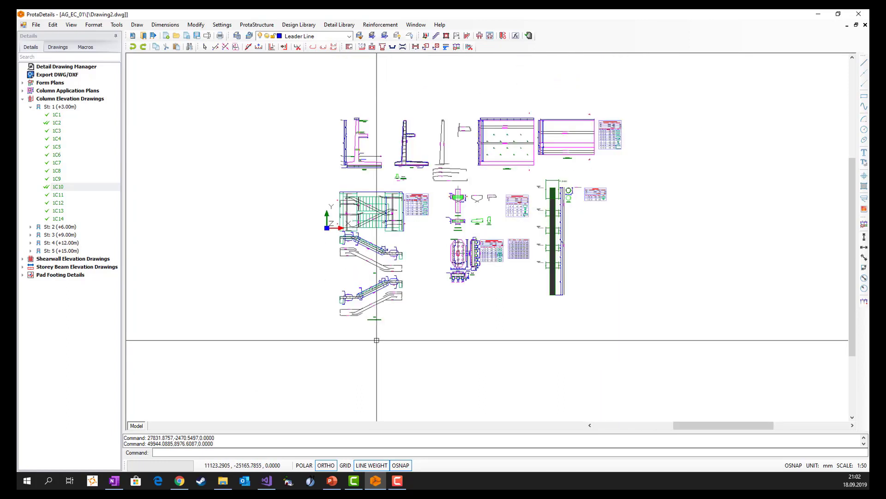
Create pad footing detail F101 with the default dimensions and rebar settings, placing it below the pile cap detail
left_click(299, 25)
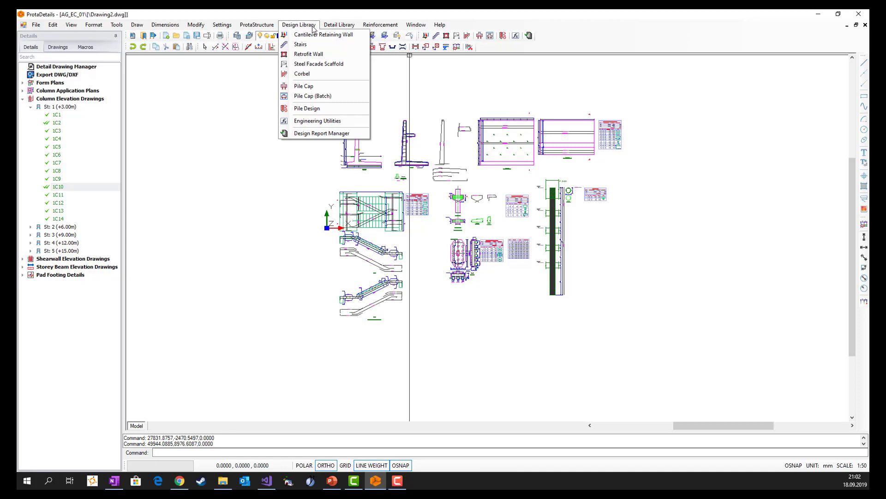
left_click(313, 25)
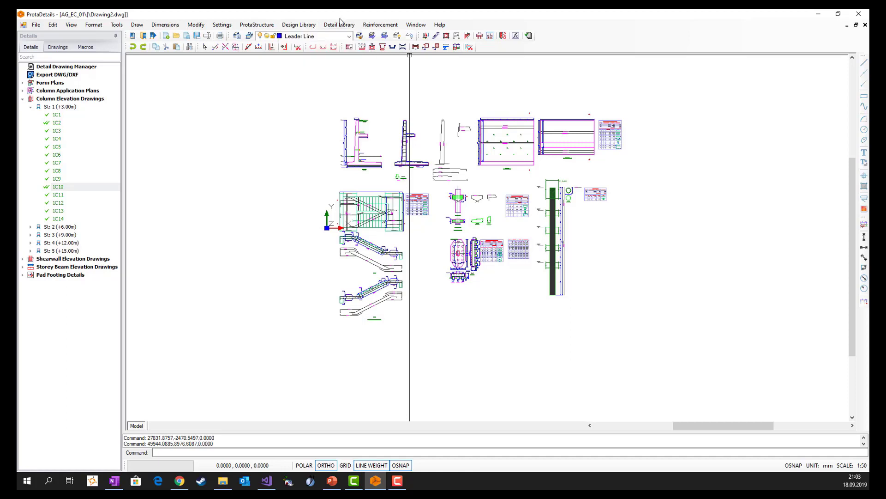
left_click(339, 26)
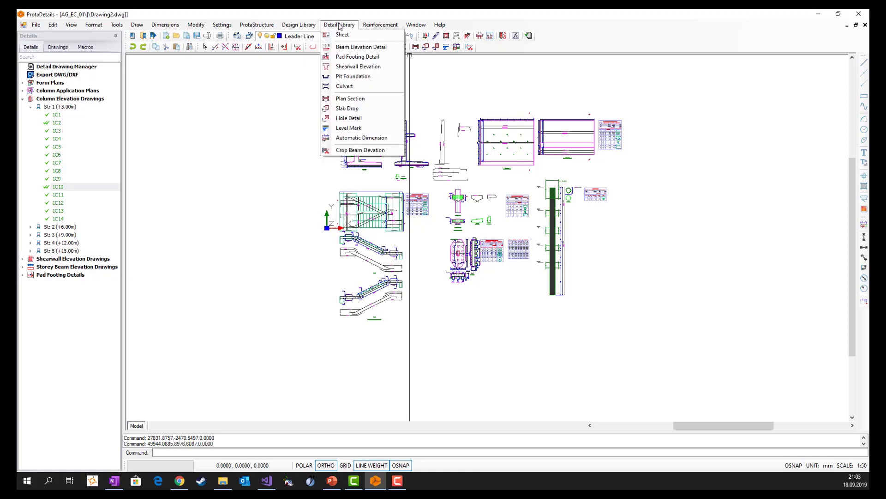
left_click(364, 62)
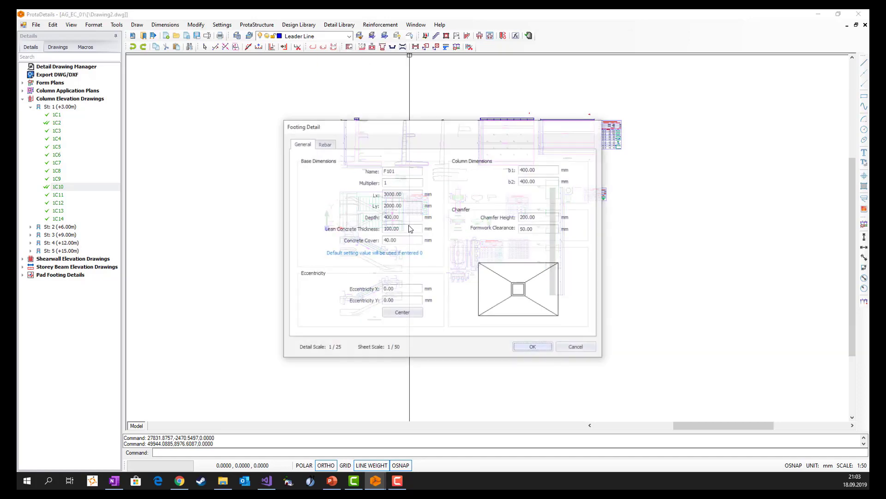
left_click(328, 145)
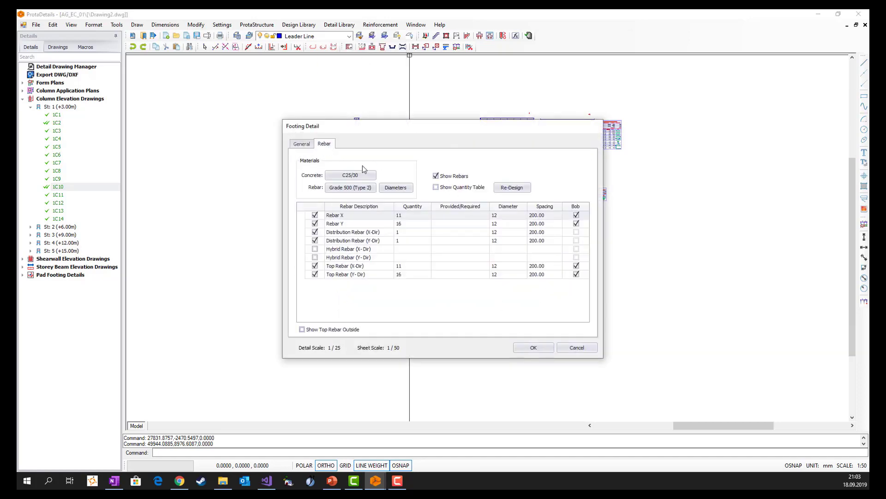
left_click(302, 144)
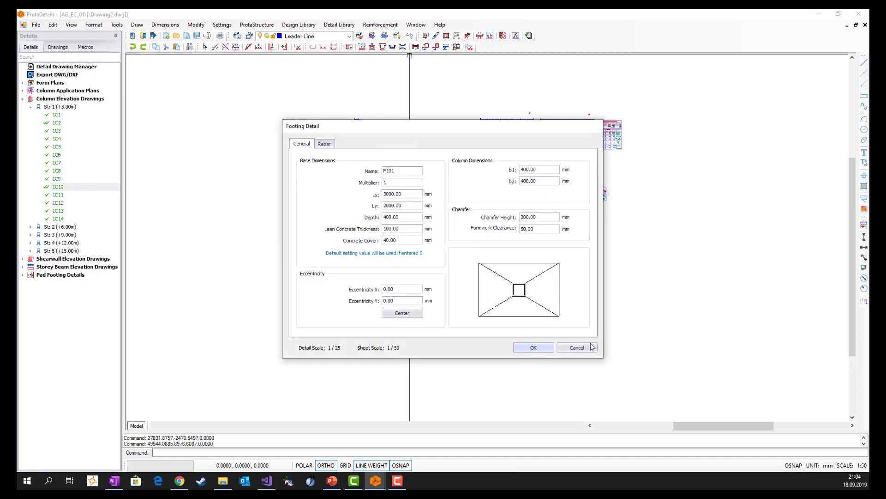
left_click(324, 144)
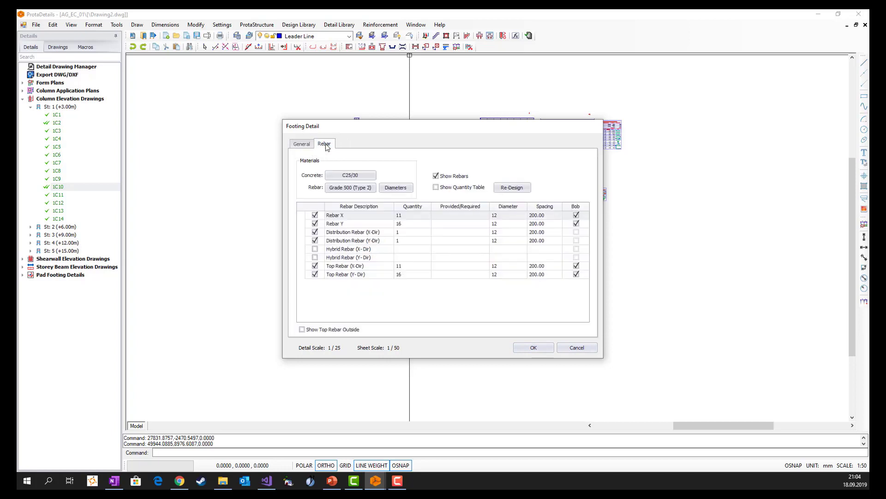
left_click(535, 348)
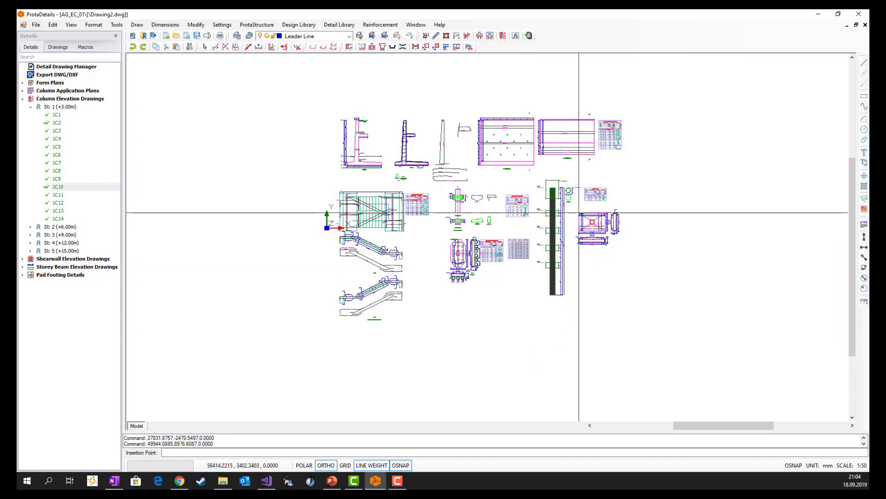
left_click(451, 292)
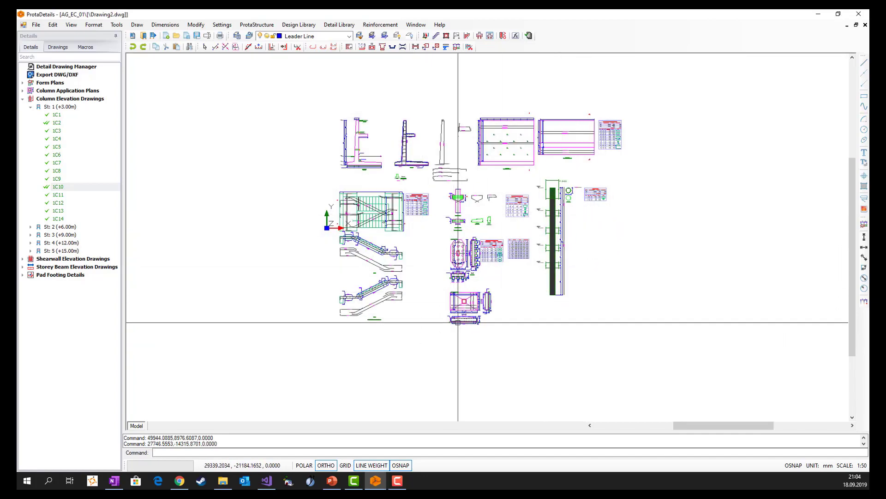
Create a Pit Foundation detail with vertical inner walls and sloped outer faces, keeping the default dimensions, and place it beside the pile detail
scroll(458, 322, "up", 6)
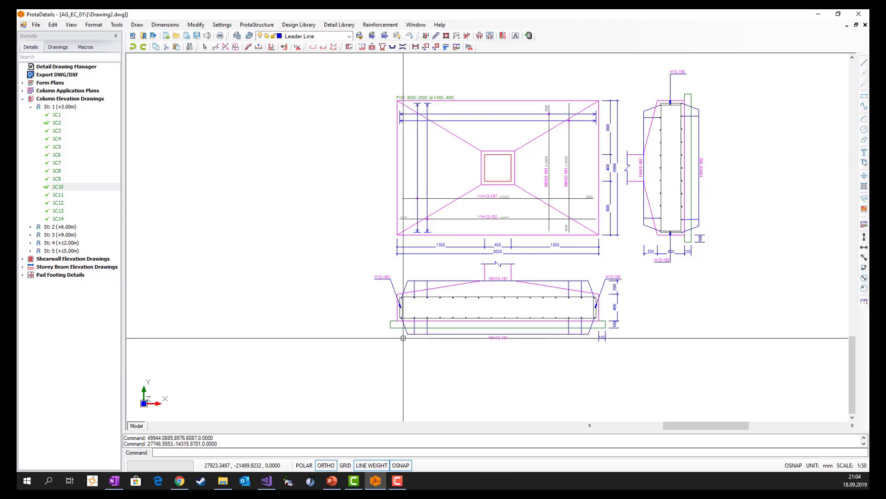
scroll(403, 338, "down", 6)
left_click(300, 25)
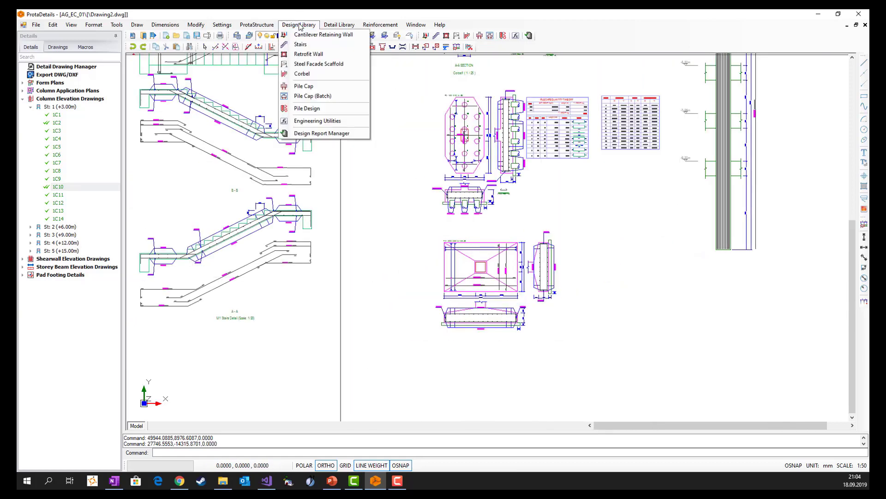
mouse_move(342, 28)
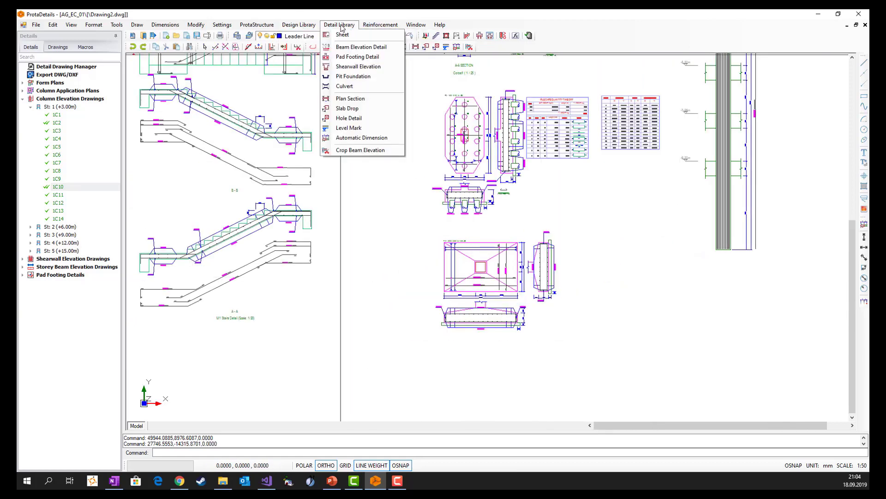
left_click(357, 77)
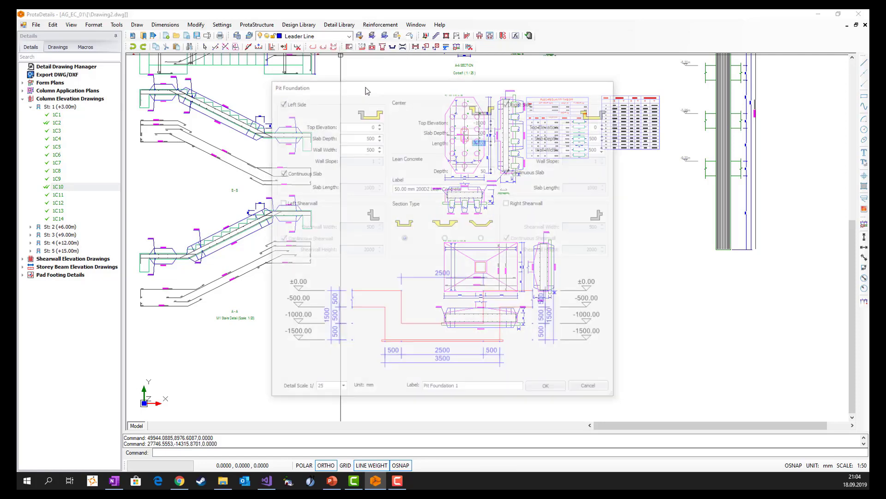
left_click(445, 238)
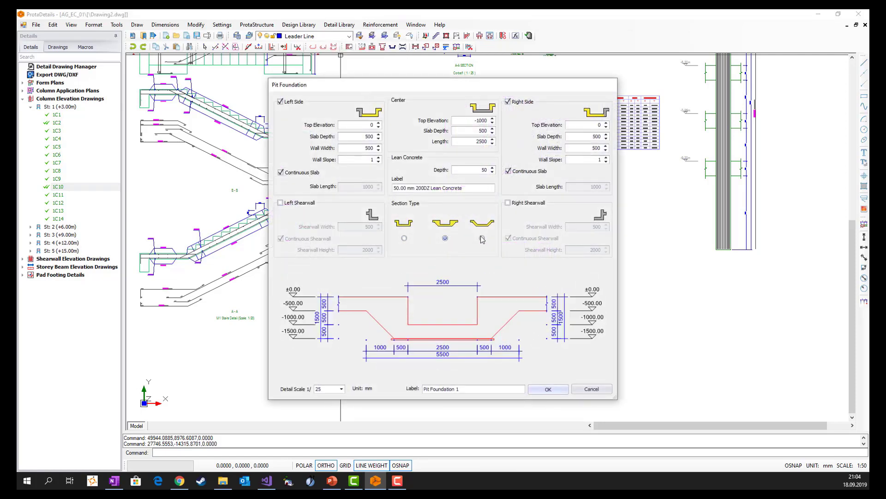
left_click(548, 389)
scroll(660, 119, "down", 5)
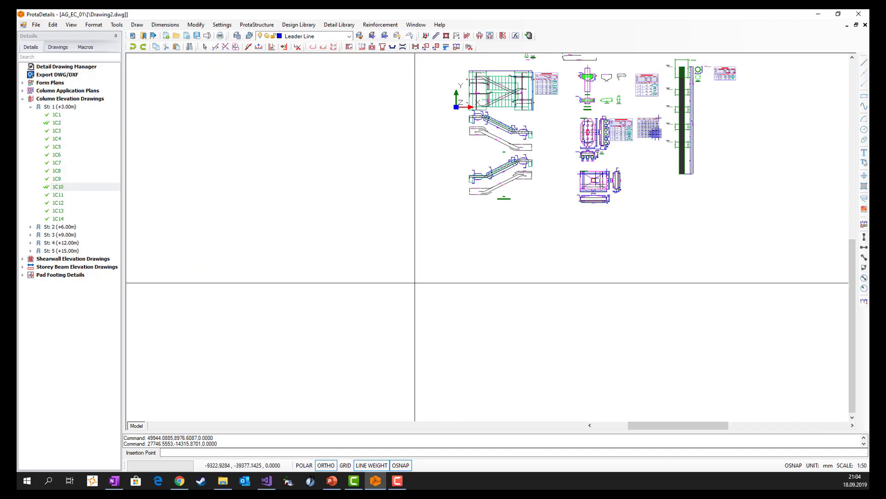
scroll(414, 293, "down", 2)
left_click(629, 148)
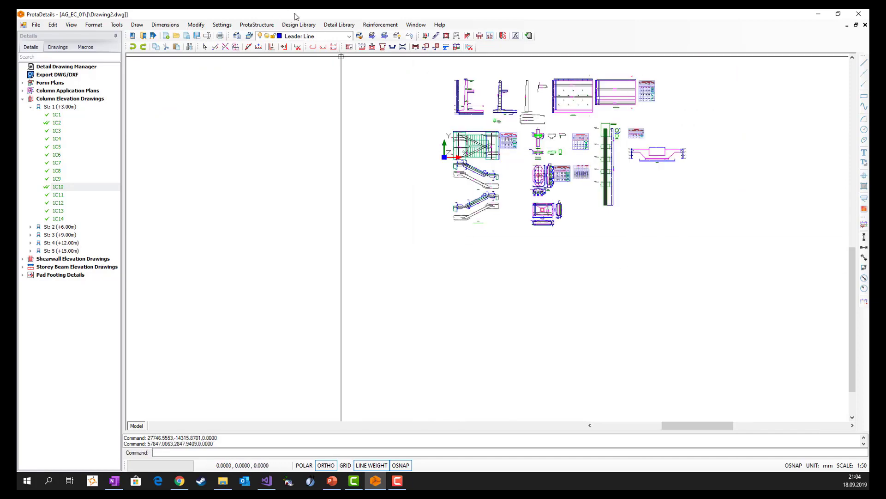
Start a culvert detail and activate the chamfers at all four inner corners of its cross section
left_click(339, 24)
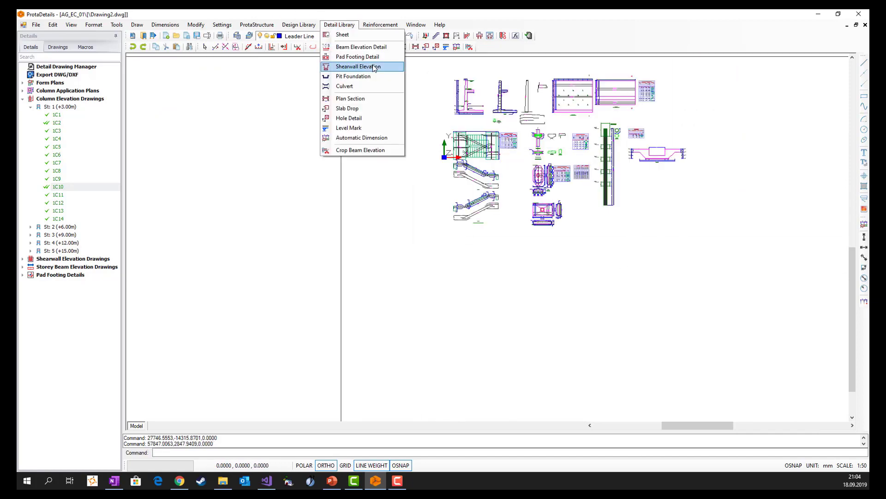
left_click(364, 87)
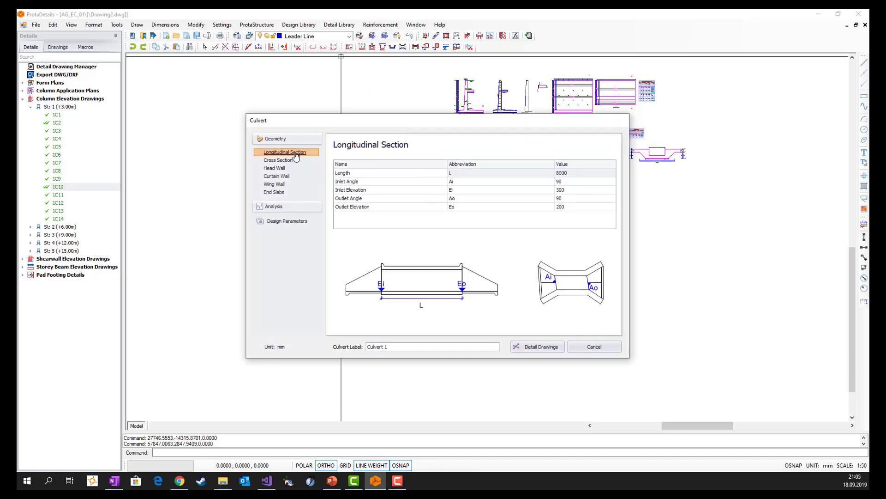
left_click(284, 161)
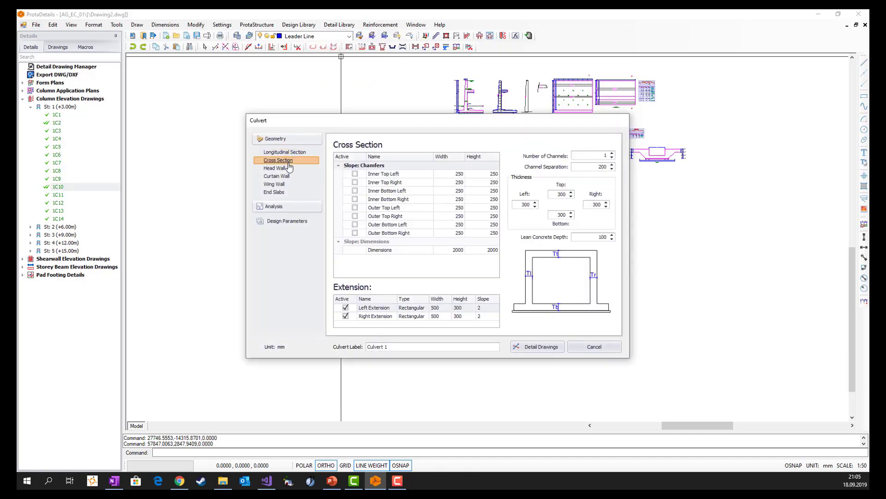
left_click(355, 182)
left_click(354, 190)
left_click(355, 199)
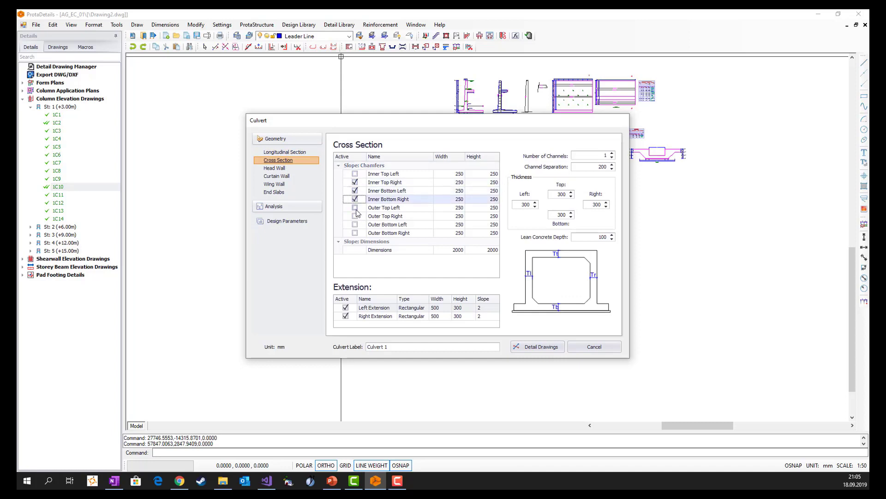
left_click(355, 208)
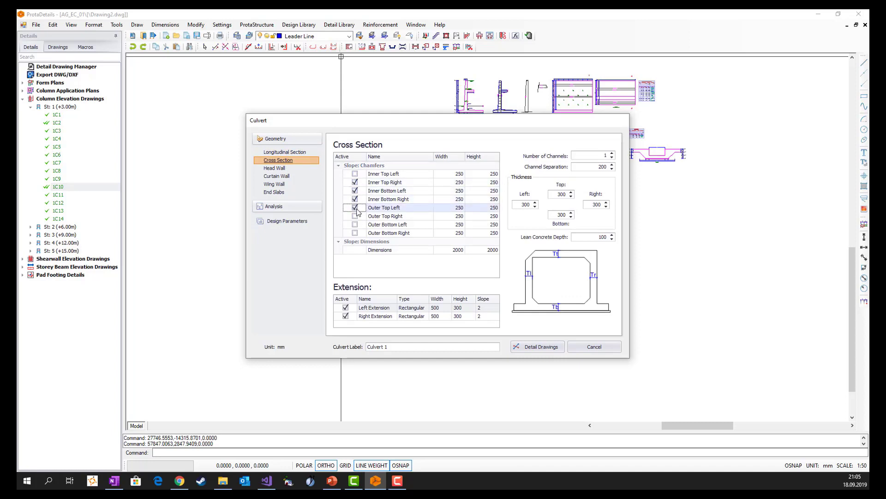
left_click(355, 173)
Keep the default head wall, curtain wall, wing wall and end slab settings and place the Culvert 1 detail drawings below the existing details
left_click(274, 168)
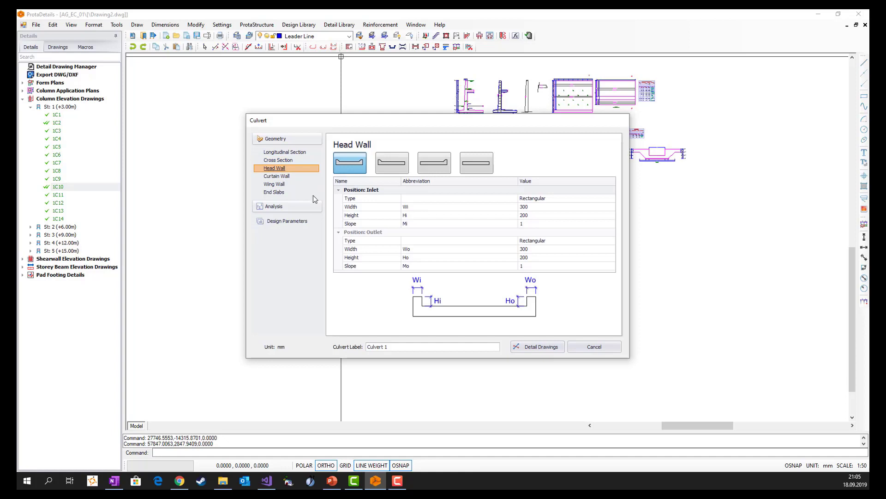
left_click(282, 177)
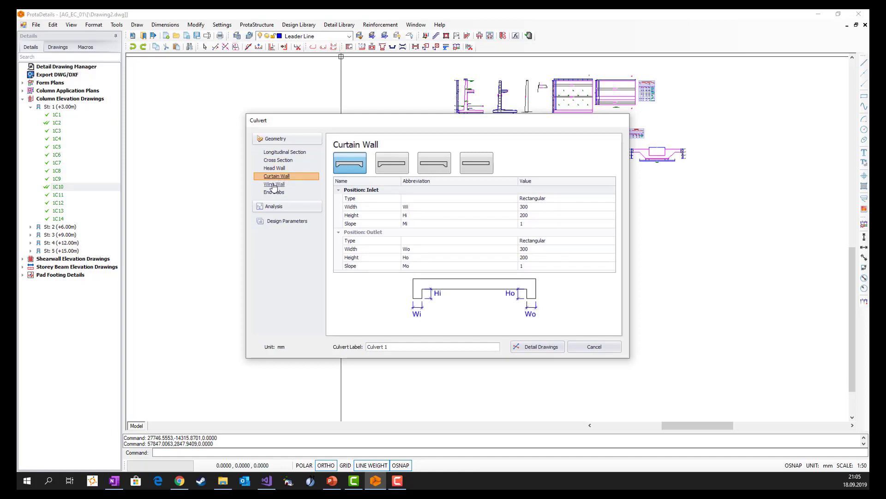
left_click(274, 185)
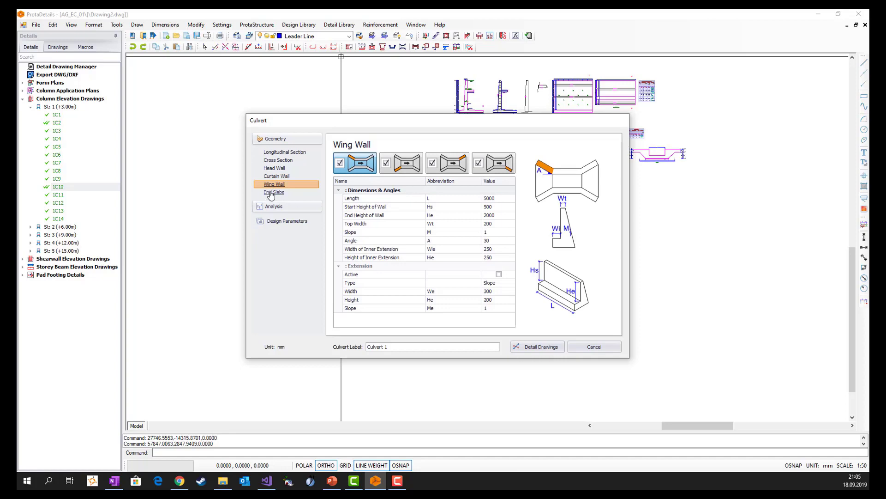
left_click(272, 193)
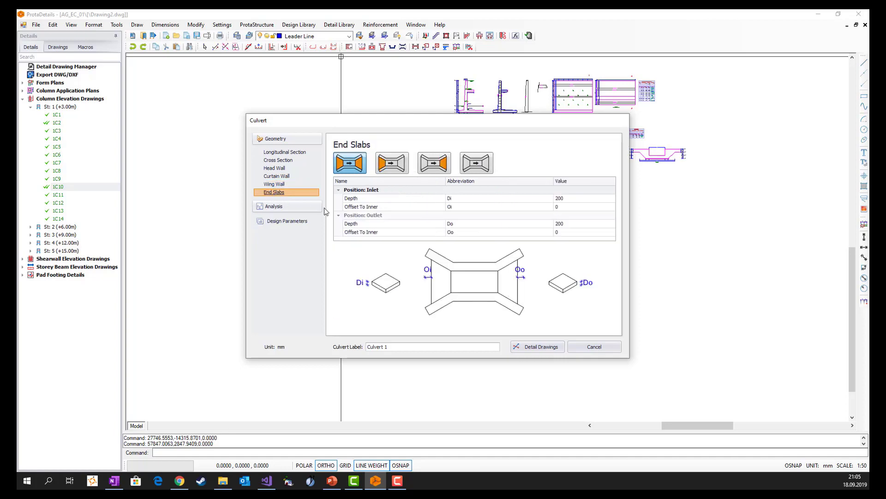
left_click(537, 346)
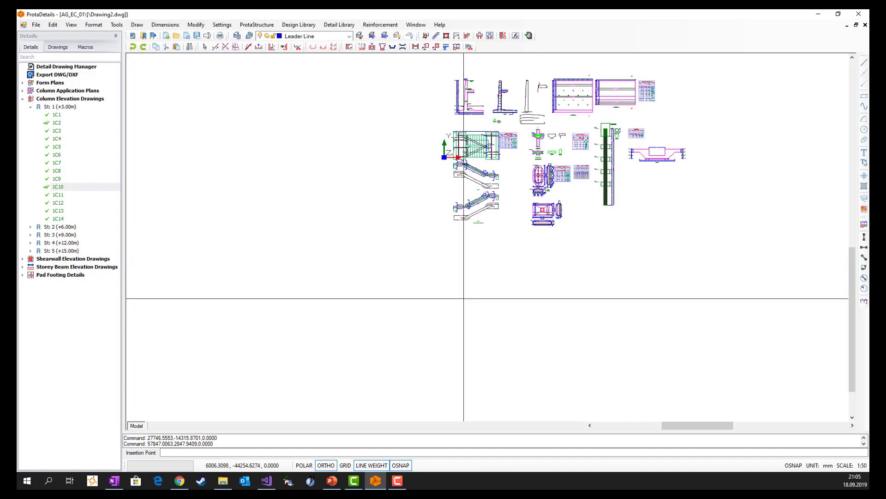
left_click(457, 303)
Examine the culvert's plan, longitudinal section A-A and typical cross section with their dimensions and levels
scroll(494, 340, "up", 5)
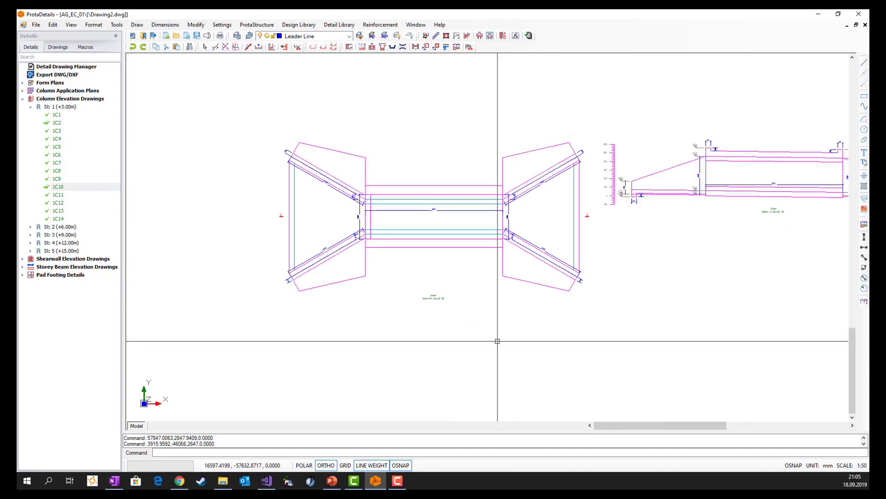
scroll(199, 73, "up", 3)
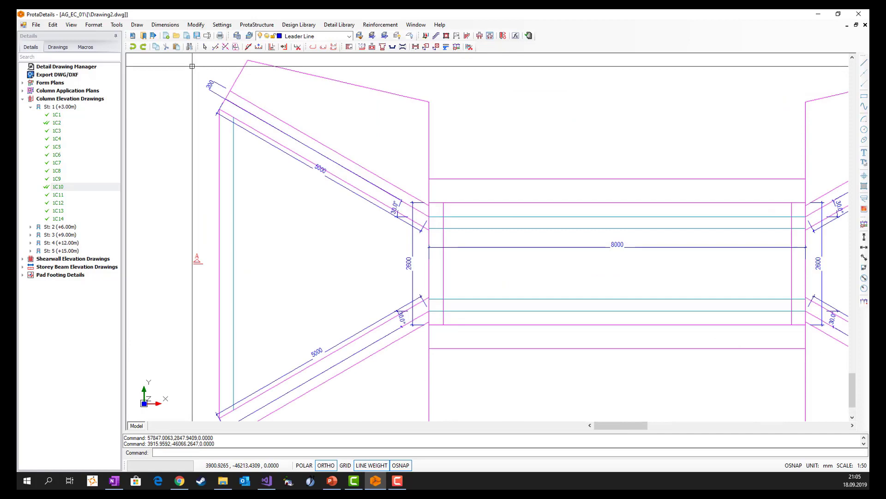
scroll(148, 139, "down", 5)
middle_click_drag(568, 139, 463, 202)
scroll(532, 177, "up", 4)
scroll(416, 197, "down", 1)
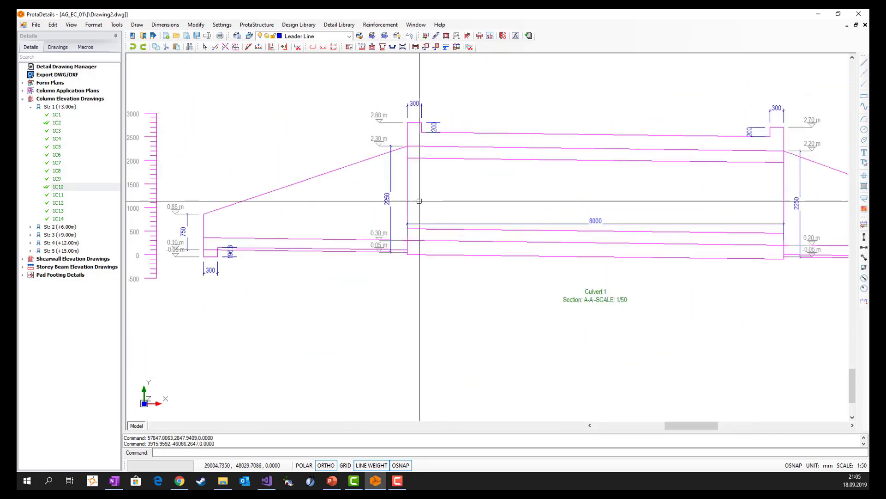
scroll(208, 198, "down", 2)
scroll(549, 274, "down", 2)
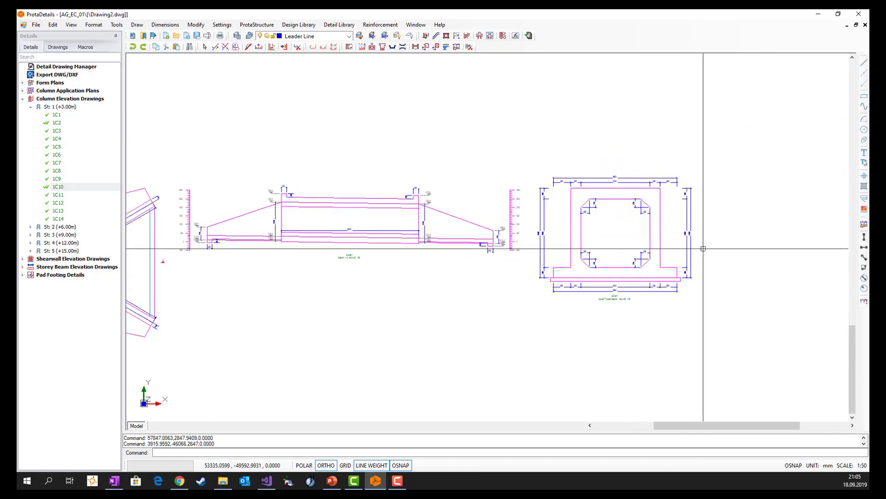
scroll(700, 248, "up", 3)
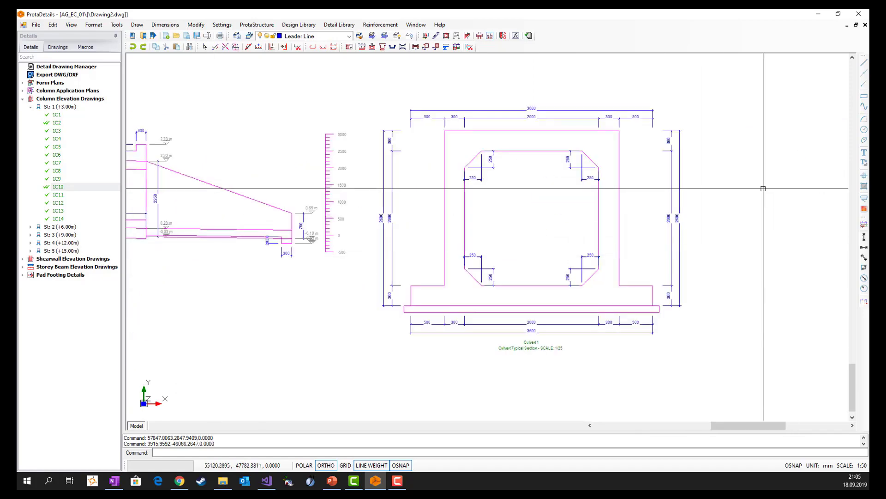
scroll(762, 192, "down", 3)
scroll(503, 379, "down", 4)
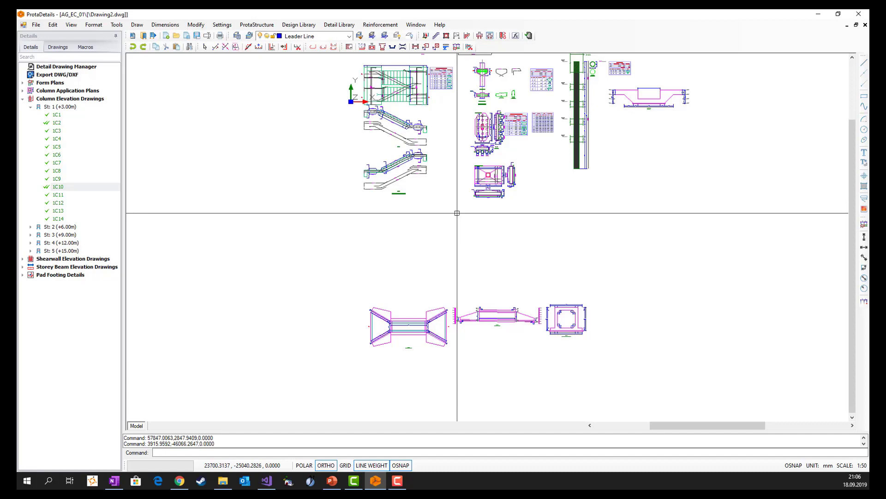
Insert one A0_Prota.dxf sheet named Sheet1 at scale 1/50 in the empty space beside the details
middle_click_drag(531, 213, 525, 316)
type("she")
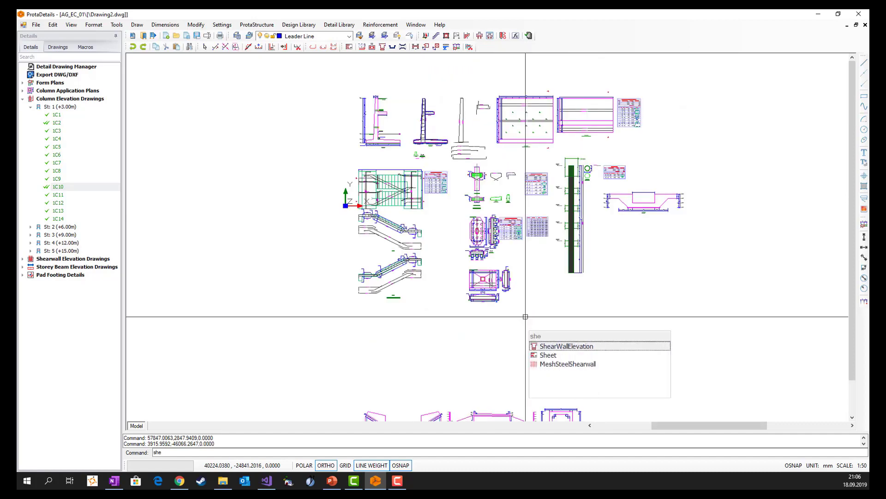
type("e")
key("Return")
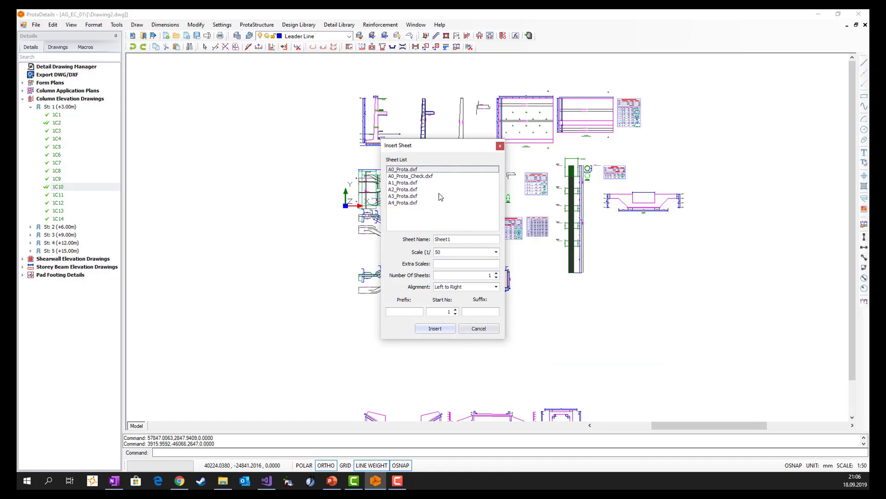
left_click(435, 328)
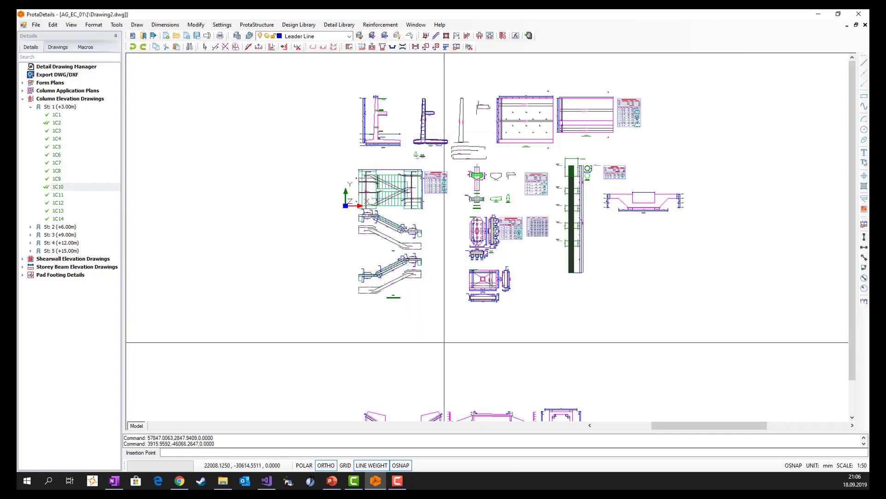
scroll(338, 263, "down", 3)
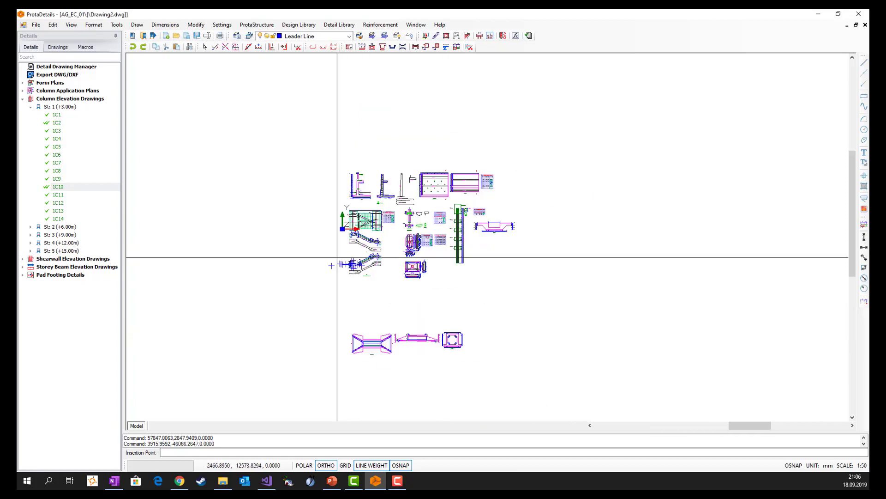
left_click(491, 194)
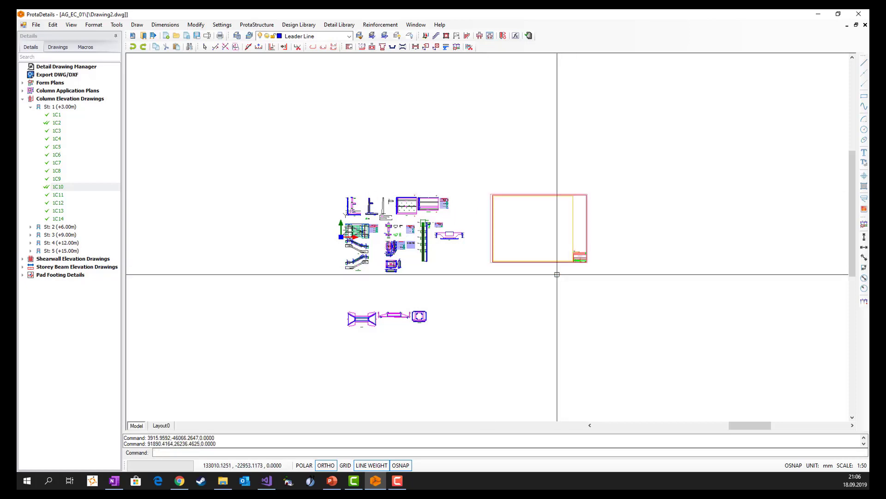
Stretch the sheet's title-block side horizontally outward by about 31,600 mm to widen the sheet
scroll(482, 234, "up", 5)
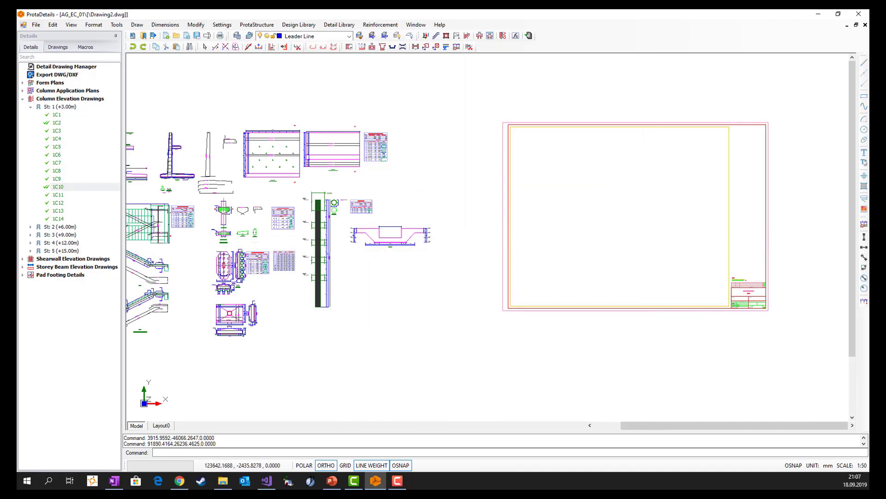
middle_click_drag(644, 250, 567, 248)
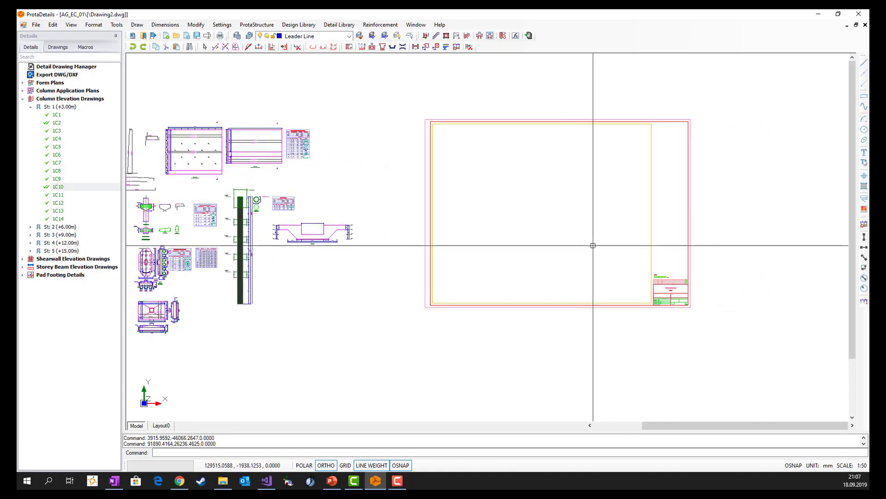
type("s")
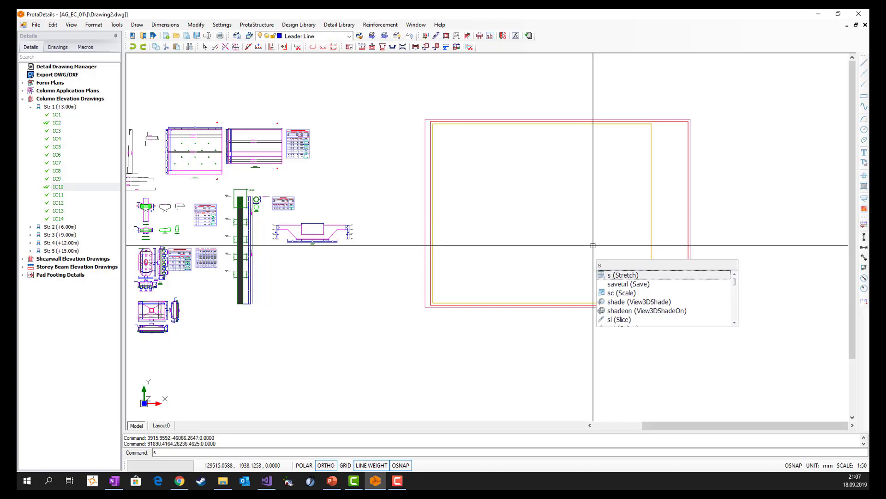
key("Return")
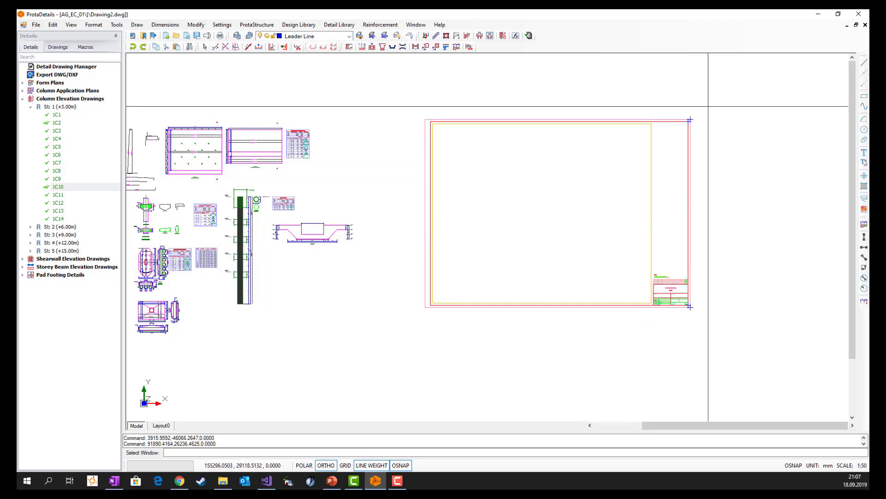
left_click(709, 105)
left_click(626, 364)
left_click(637, 356)
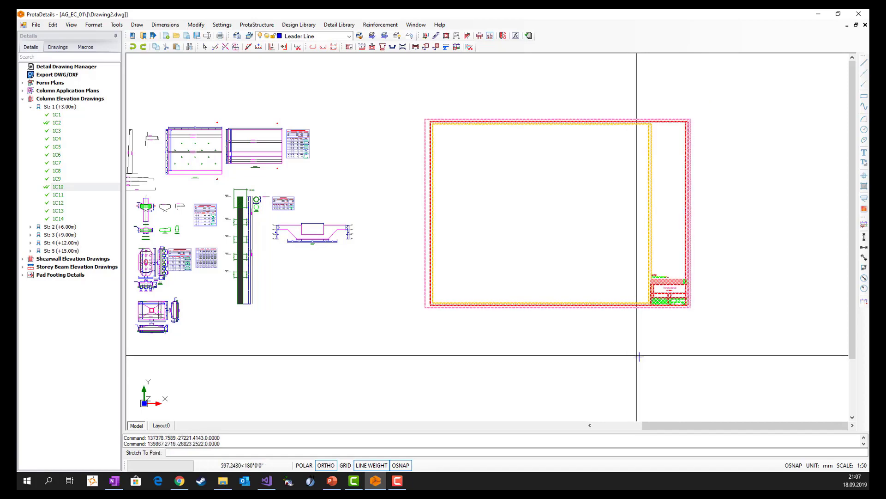
scroll(637, 356, "down", 2)
scroll(623, 355, "down", 1)
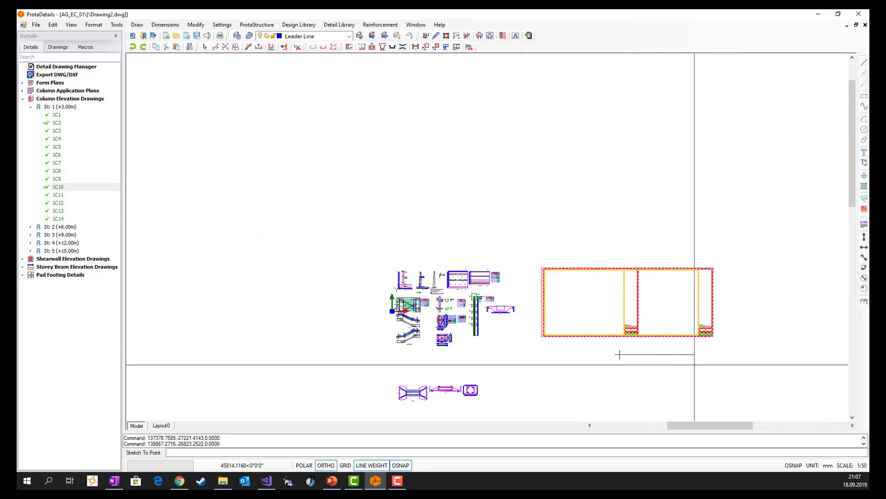
left_click(670, 362)
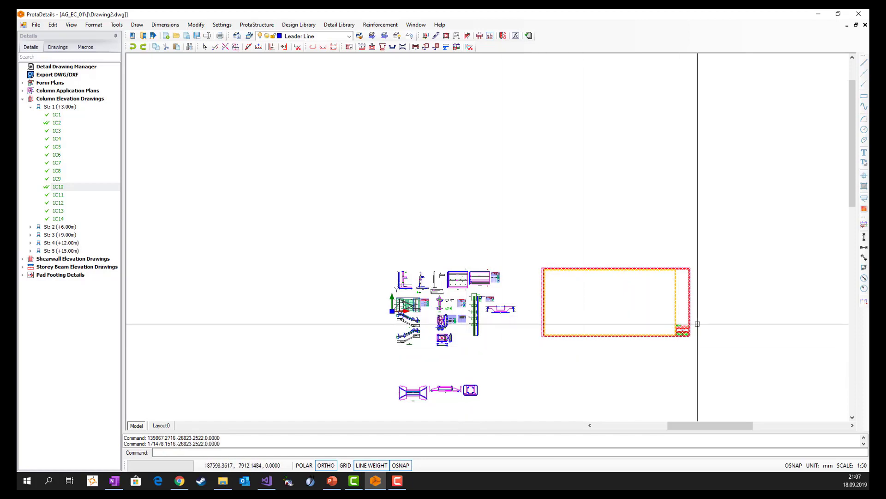
Move the widened sheet horizontally by about 92,900 mm so its frame surrounds the upper group of details
key("Escape")
key("Escape")
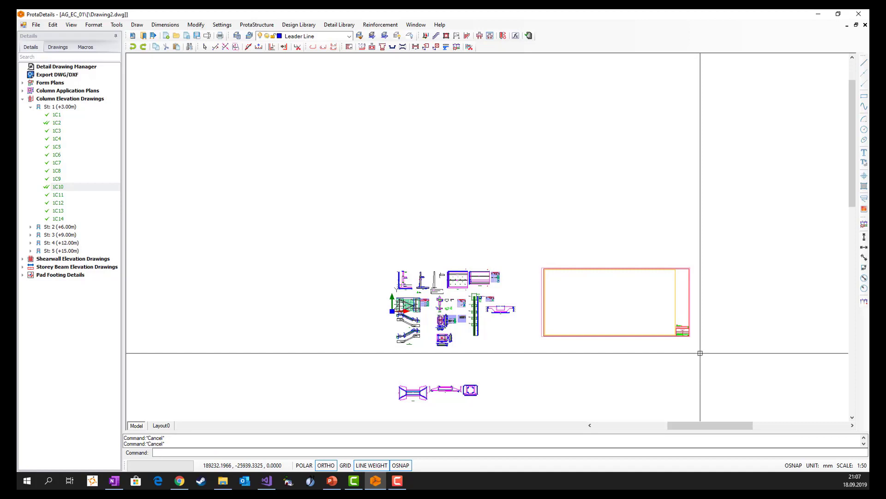
type("m")
key("Return")
left_click(709, 352)
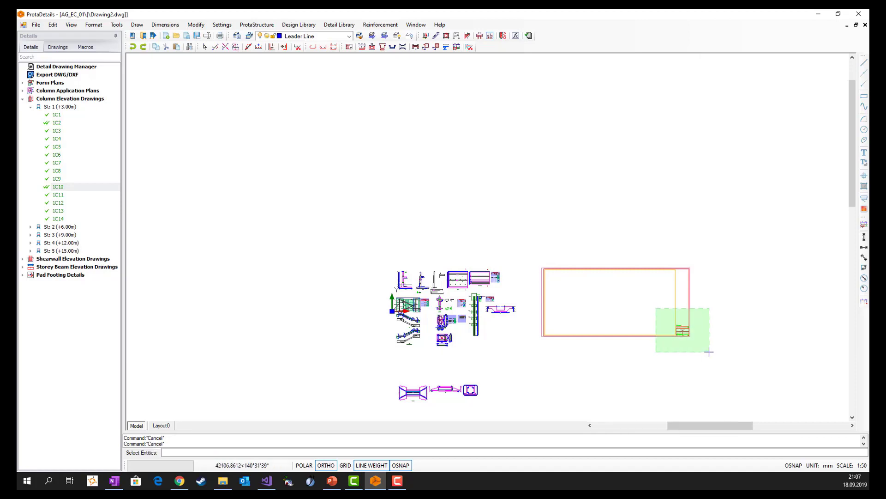
left_click(709, 352)
key("Return")
left_click(696, 357)
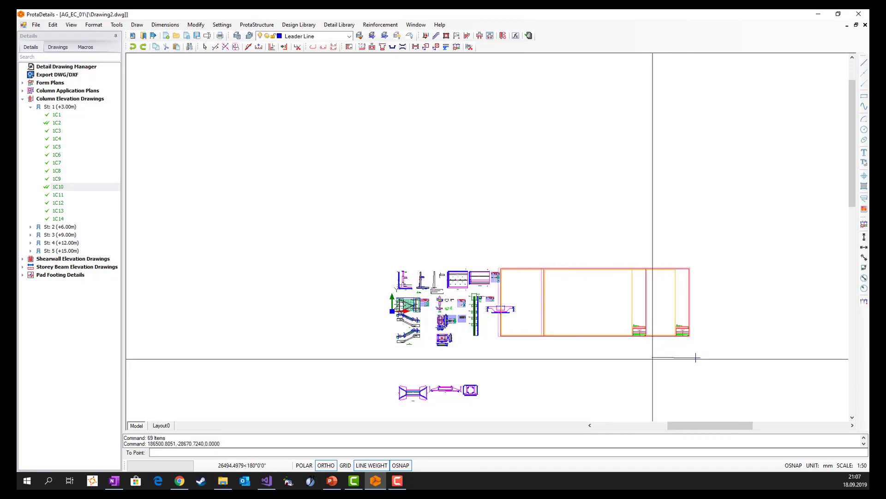
left_click(544, 360)
Move the pad footing plan and sections into the empty space beside the pile, below the pit foundation section
scroll(420, 364, "up", 2)
scroll(468, 315, "up", 2)
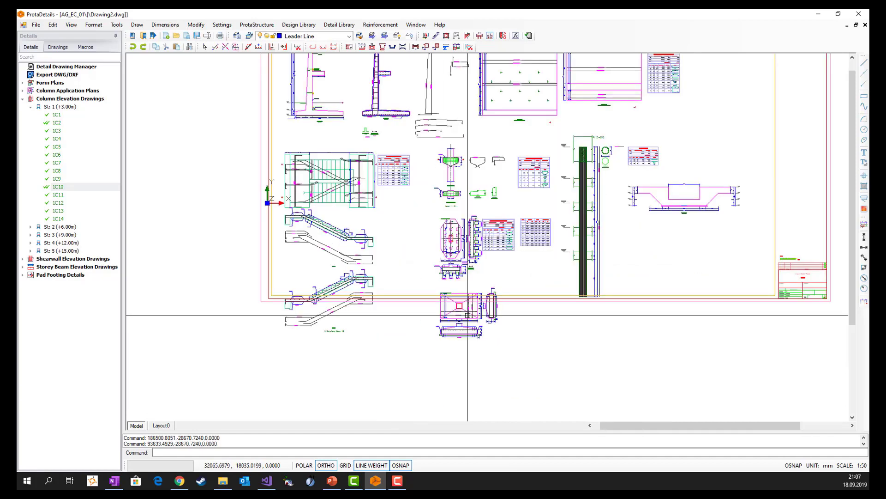
key("Return")
left_click(420, 287)
left_click(539, 368)
key("Return")
left_click(514, 347)
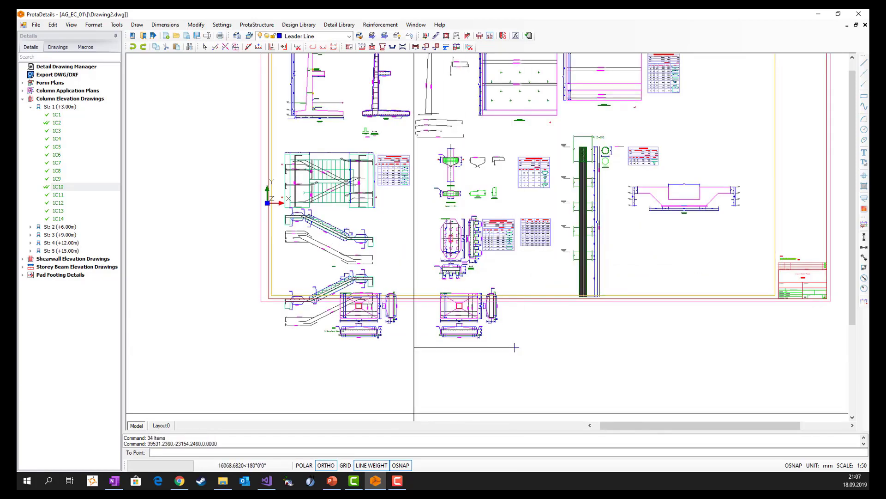
scroll(414, 413, "down", 1)
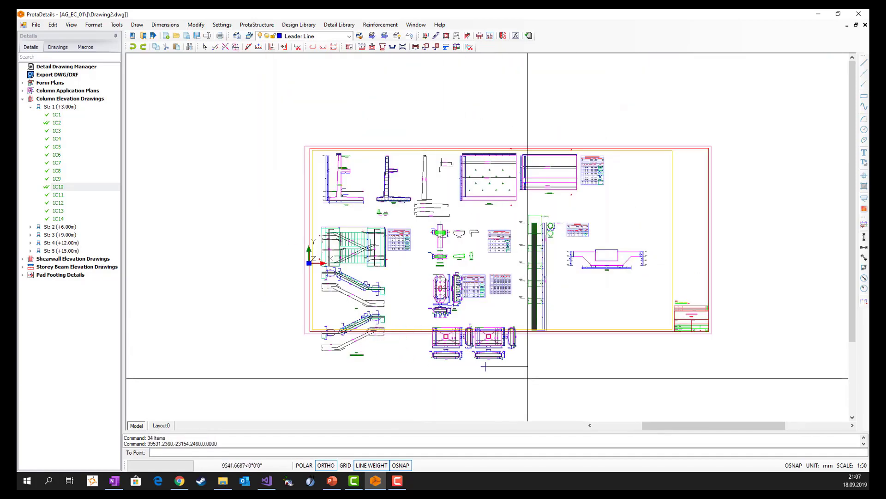
left_click(620, 319)
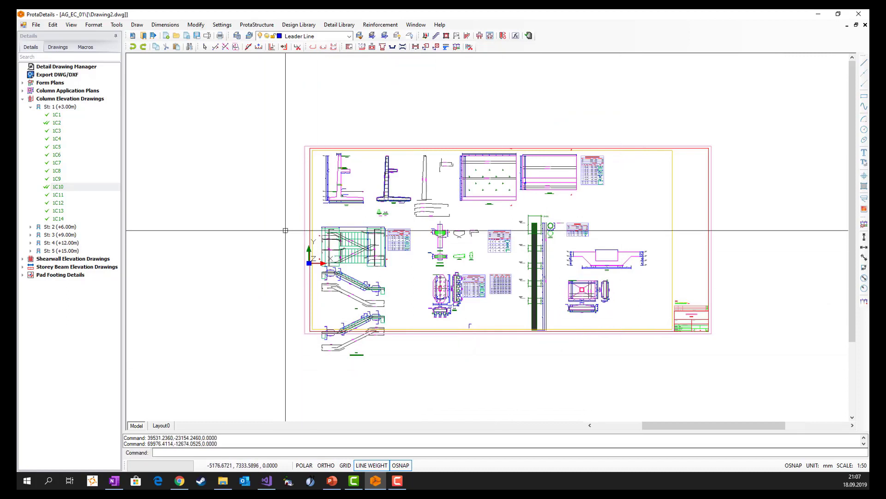
Move the stair plan, flight sections and their quantity table up by about 2,000 mm
key("Return")
left_click_drag(275, 222, 425, 386)
key("Return")
left_click(419, 402)
left_click(419, 393)
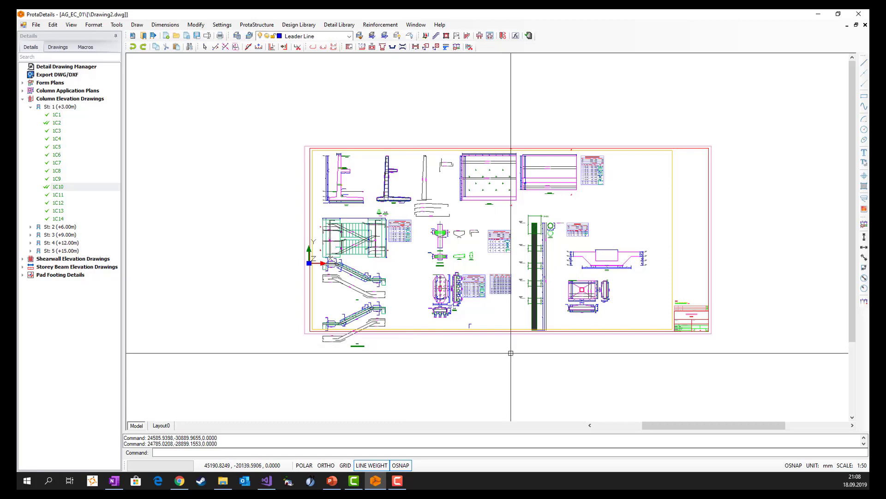
Start a quantity table titled Quantity Table in Landscape style
scroll(510, 347, "up", 2)
middle_click_drag(510, 340, 512, 365)
scroll(630, 101, "up", 3)
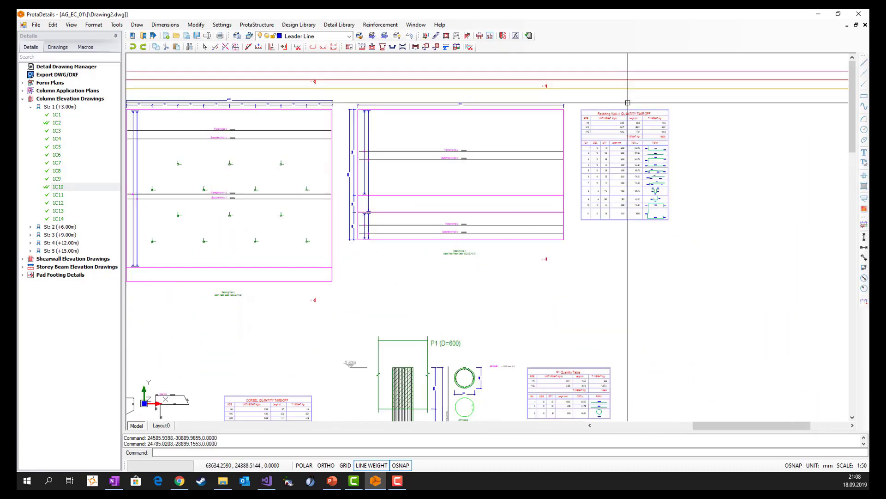
scroll(694, 103, "down", 3)
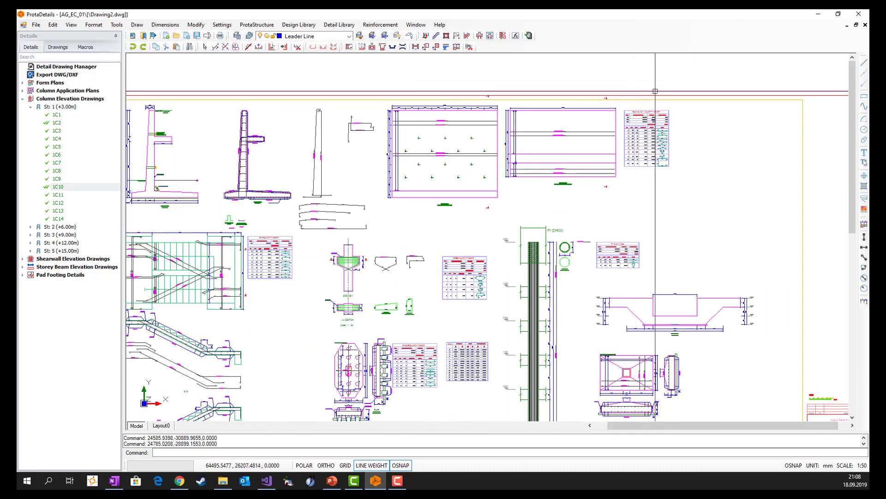
scroll(660, 81, "down", 2)
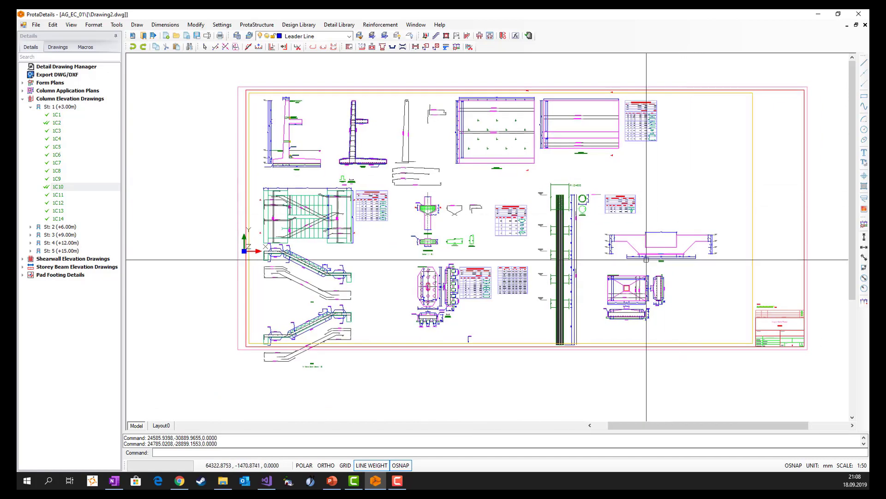
type("qu")
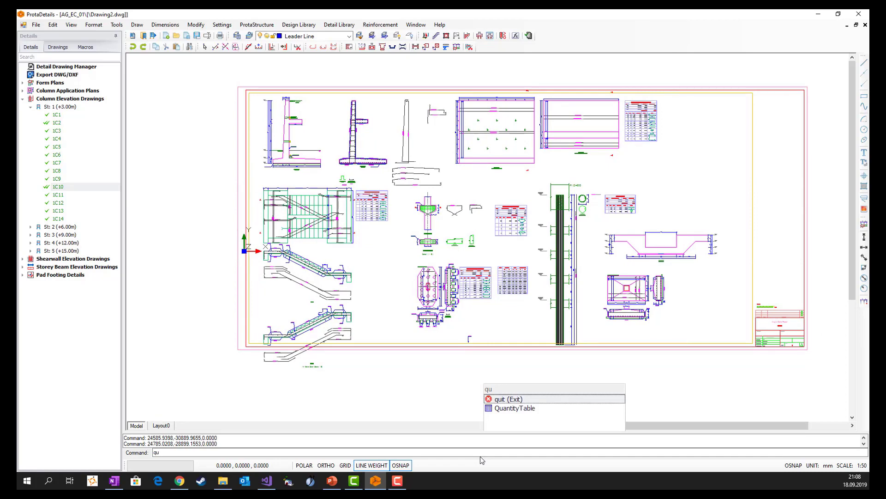
key("Down")
key("Return")
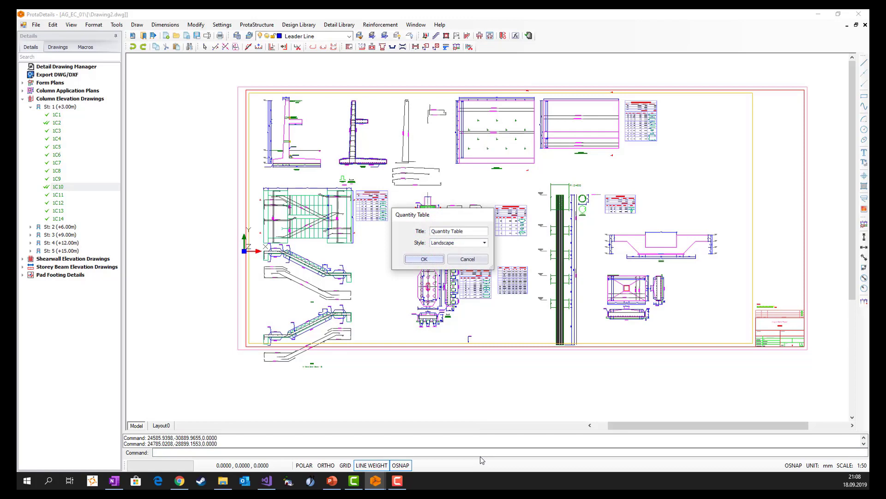
key("Return")
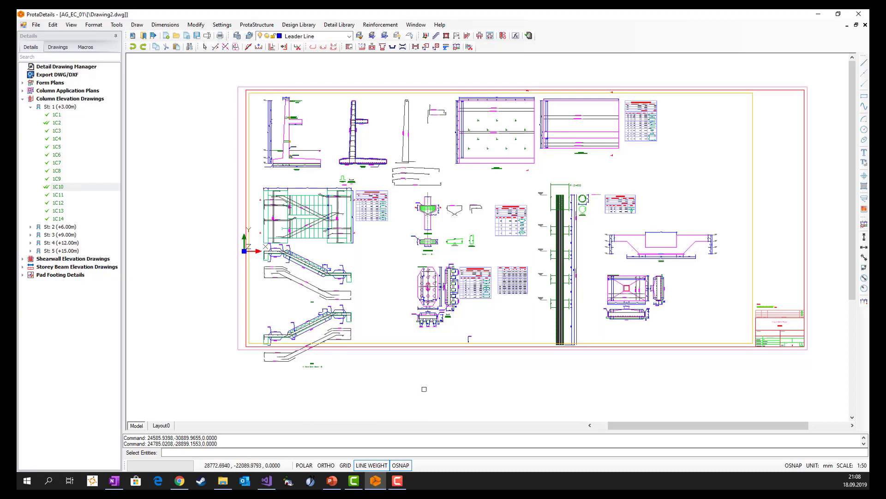
Select all details inside the sheet, accept reassigning their bar marks, and place the quantity table beside the retaining wall base plate detail
left_click(210, 71)
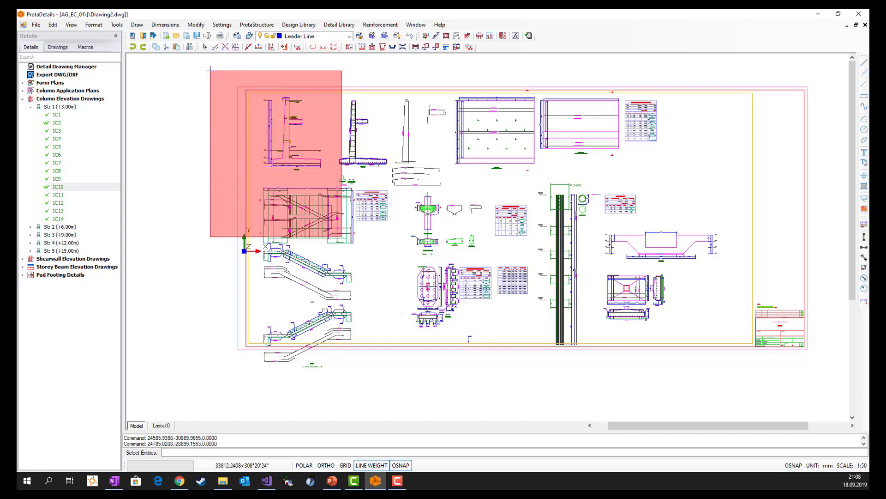
left_click(745, 408)
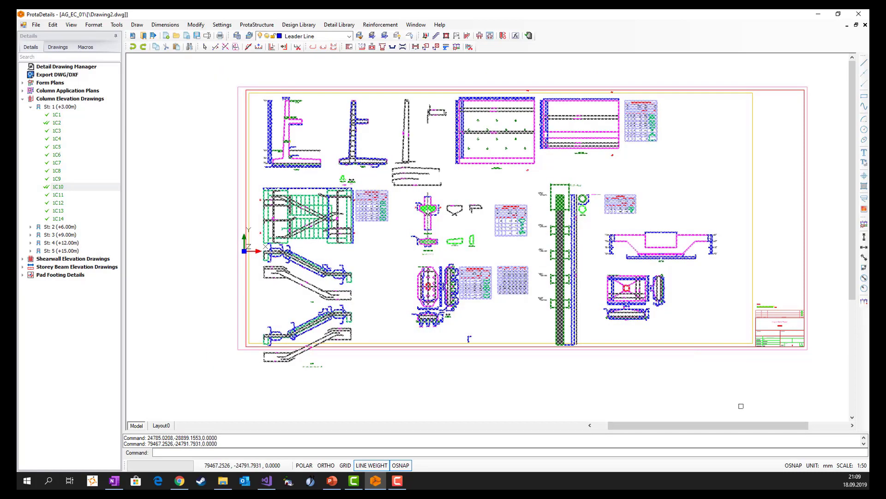
key("Return")
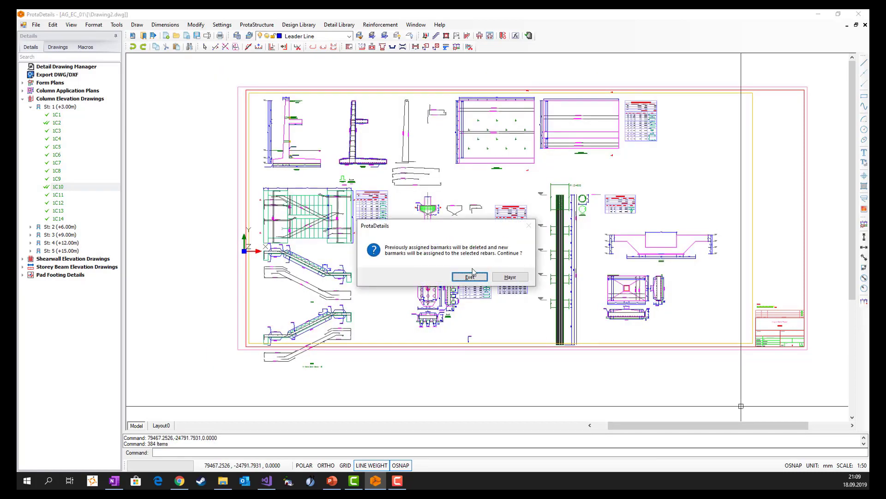
left_click(474, 278)
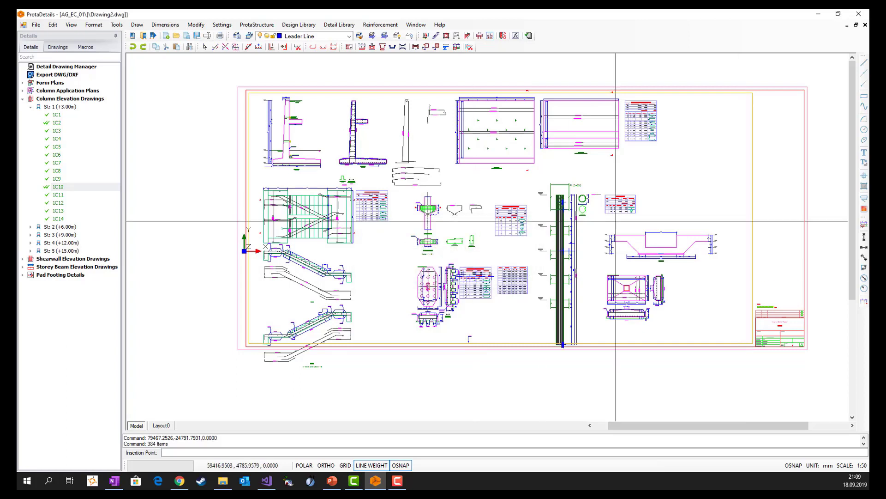
left_click(679, 102)
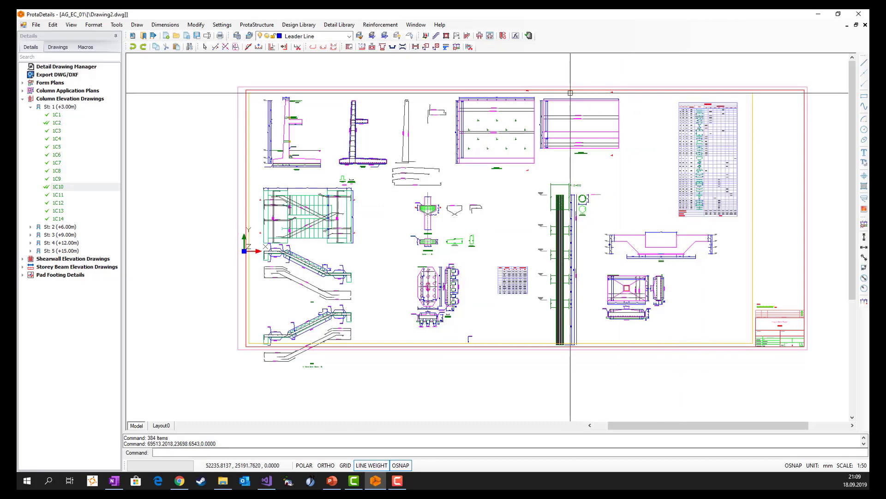
Examine the bar marks on the retaining wall base plate and the combined quantity table's rebar shapes, lengths and weight totals
scroll(579, 117, "up", 3)
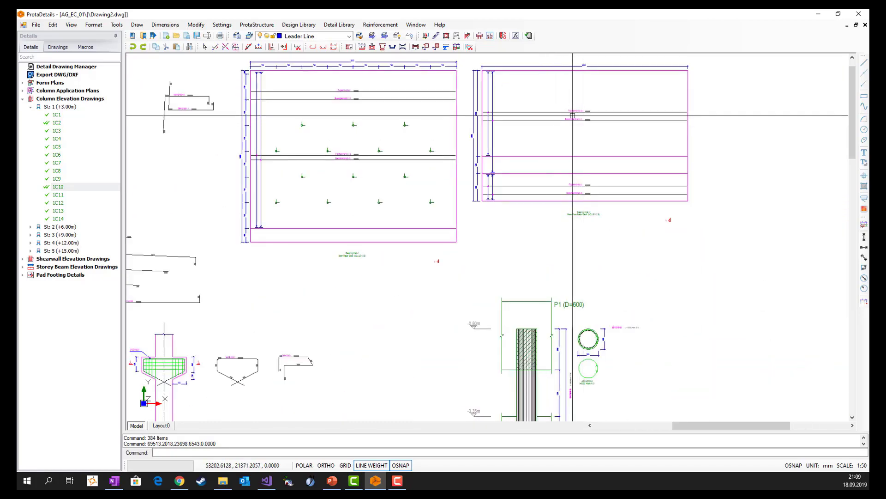
scroll(573, 115, "up", 3)
middle_click_drag(617, 132, 515, 156)
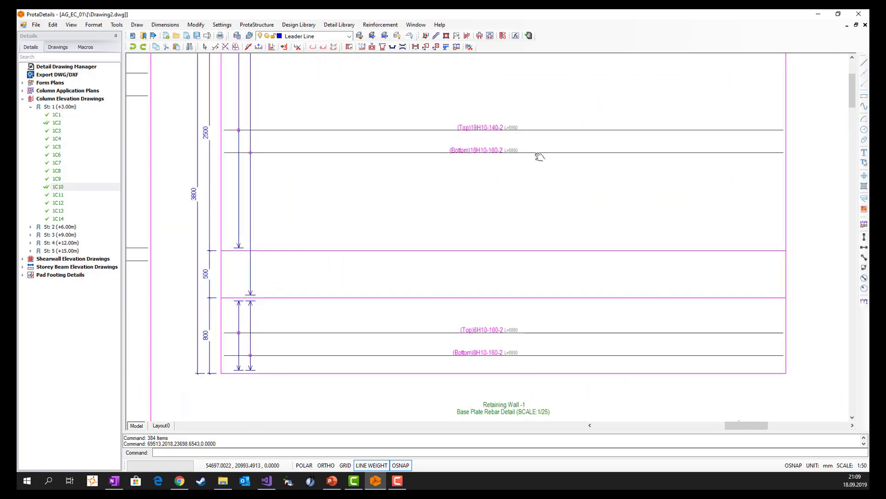
scroll(350, 182, "down", 3)
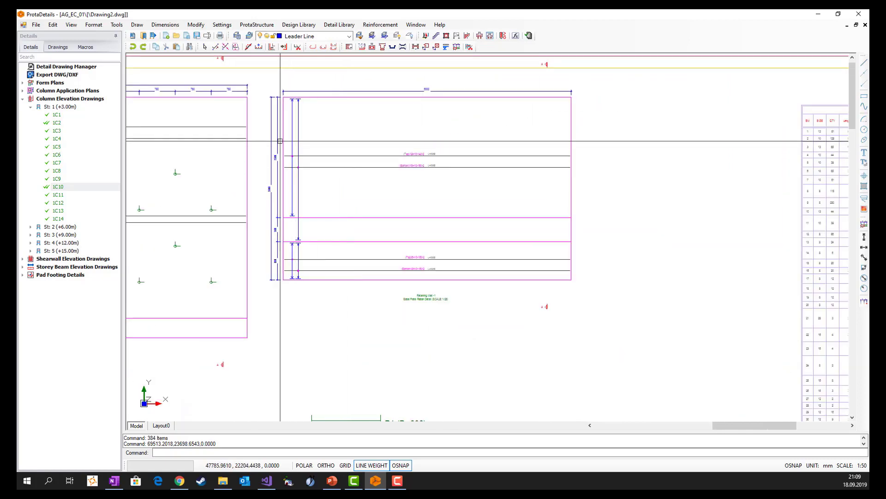
scroll(270, 149, "down", 3)
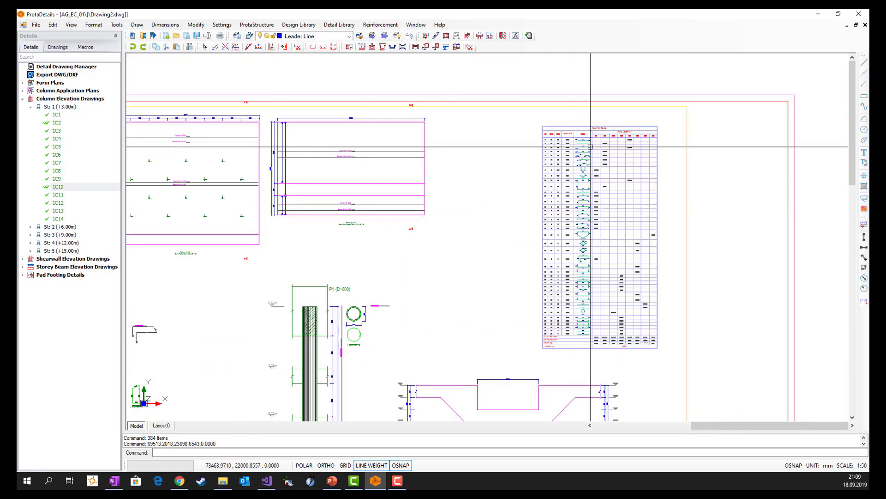
scroll(586, 153, "up", 4)
scroll(574, 161, "up", 5)
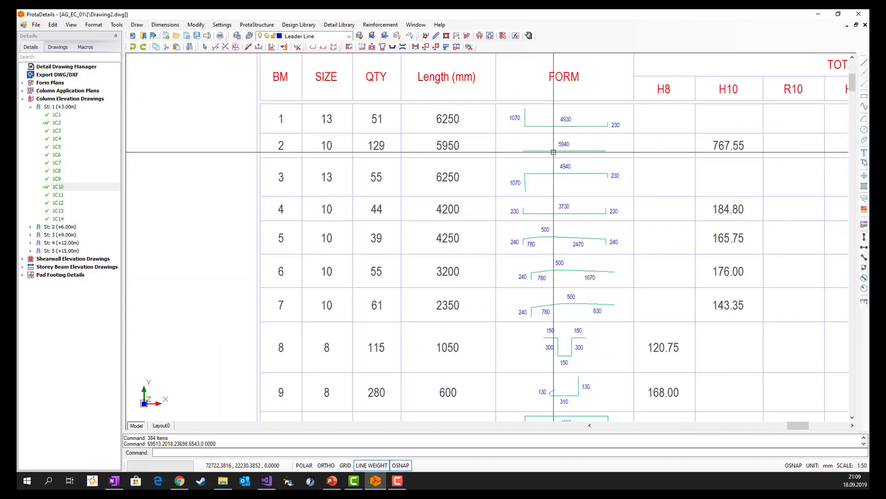
scroll(461, 69, "down", 3)
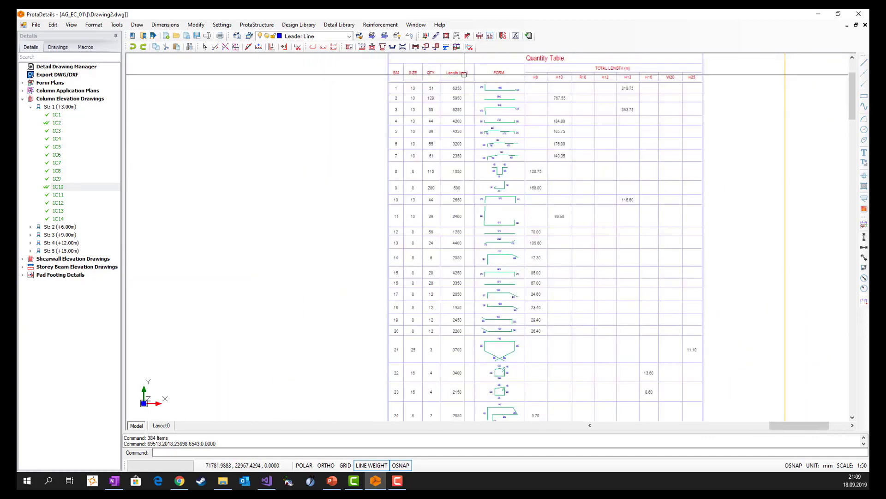
middle_click_drag(664, 326, 625, 166)
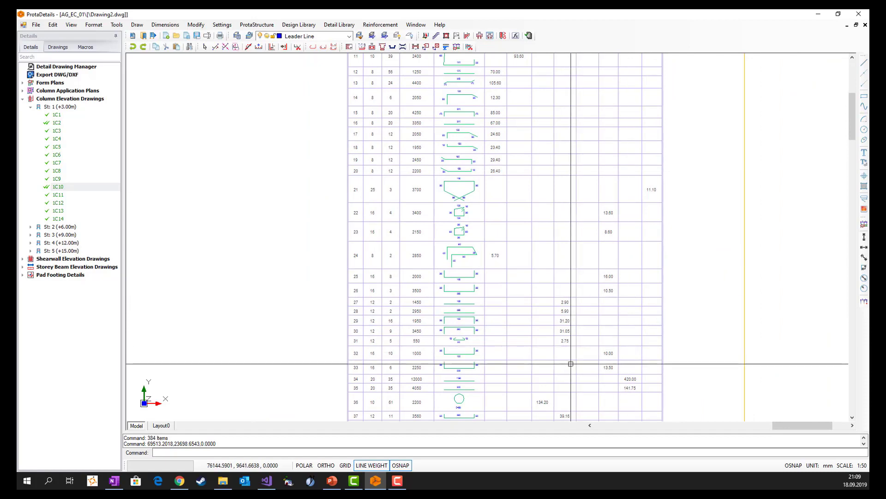
middle_click_drag(572, 362, 603, 170)
scroll(599, 349, "up", 5)
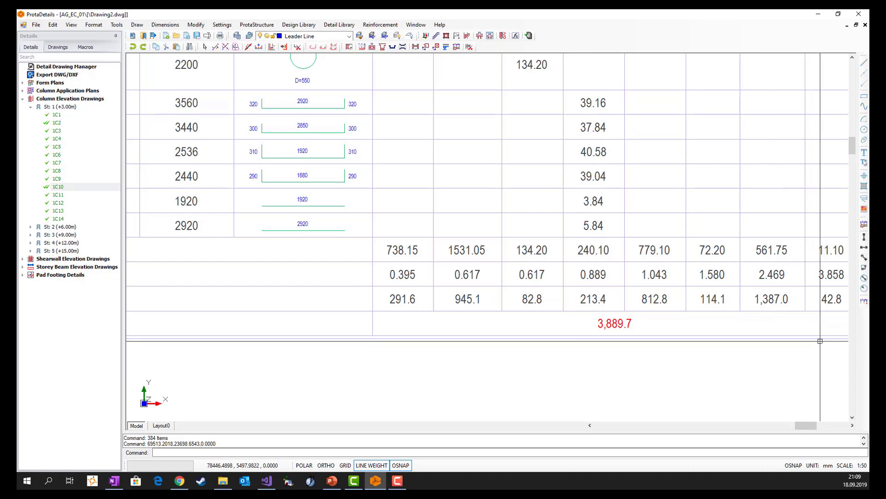
scroll(814, 344, "down", 6)
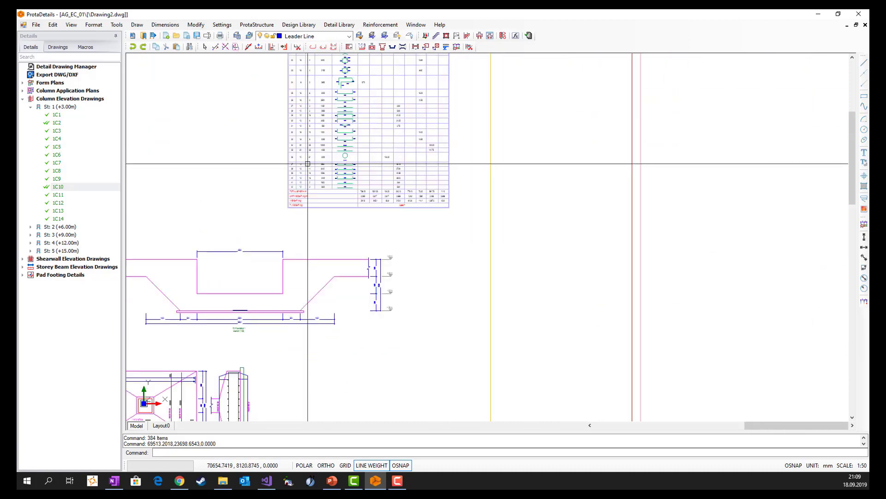
Open the project header and replace the Drawn by name in the title information, then set Presented by to "Me"
scroll(307, 163, "down", 2)
middle_click_drag(463, 311, 477, 230)
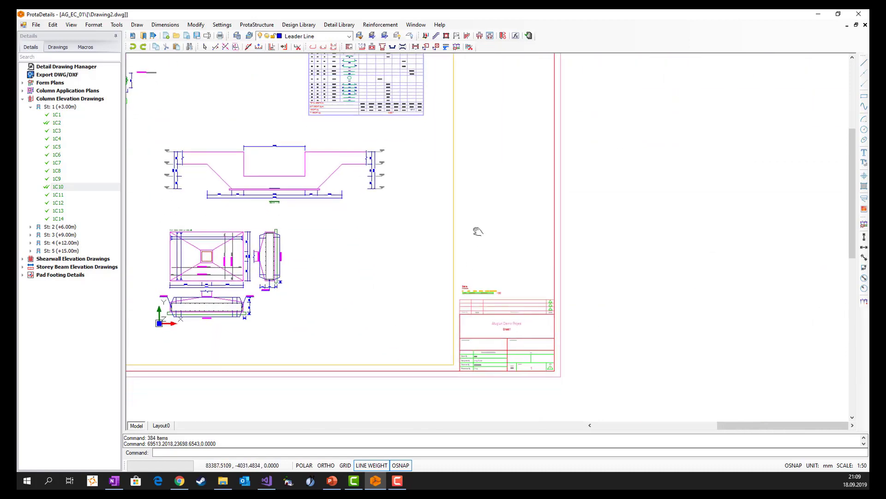
scroll(470, 389, "up", 3)
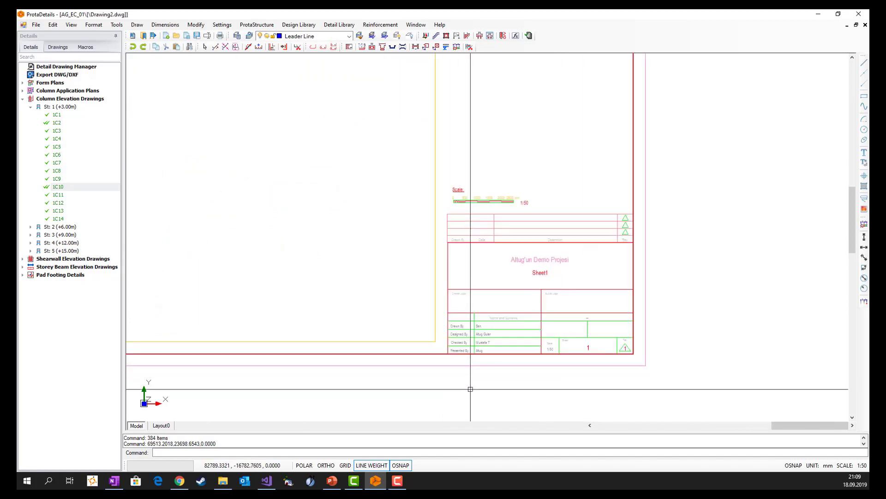
scroll(518, 362, "up", 2)
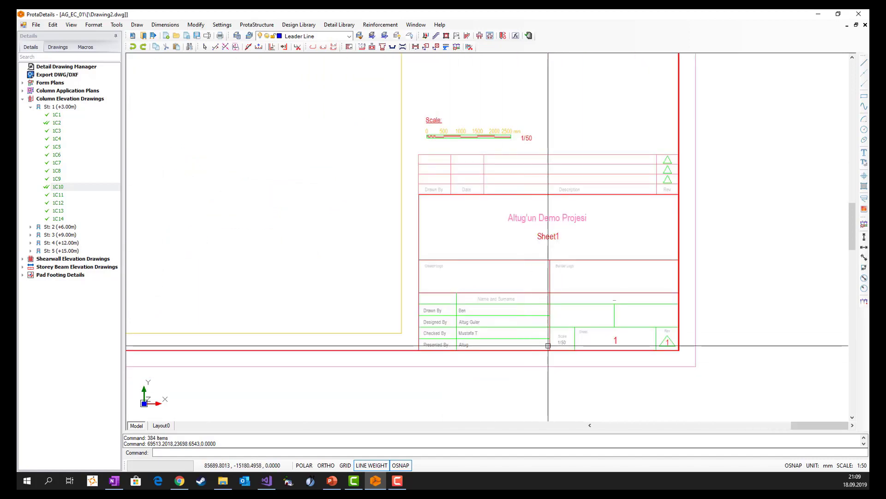
scroll(565, 356, "up", 2)
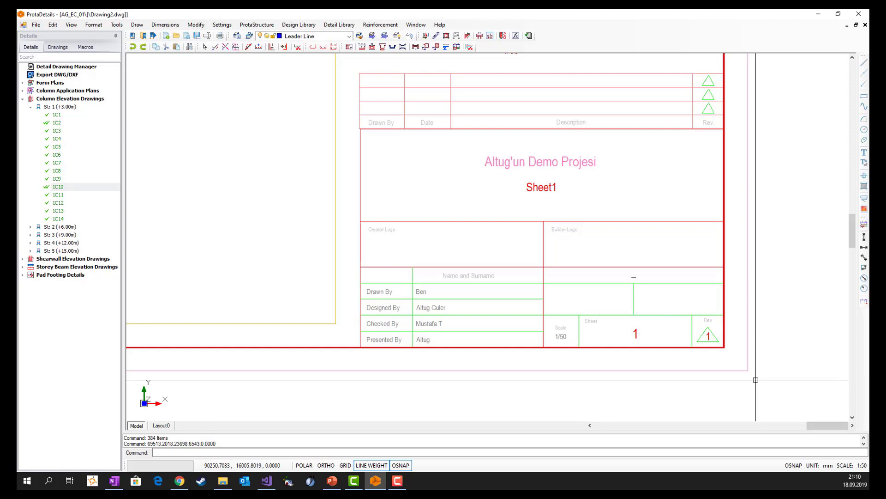
left_click(255, 26)
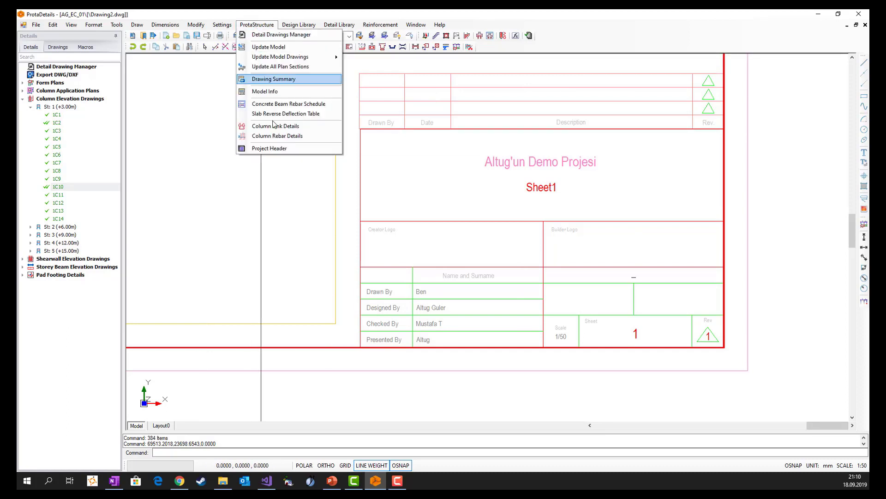
left_click(271, 150)
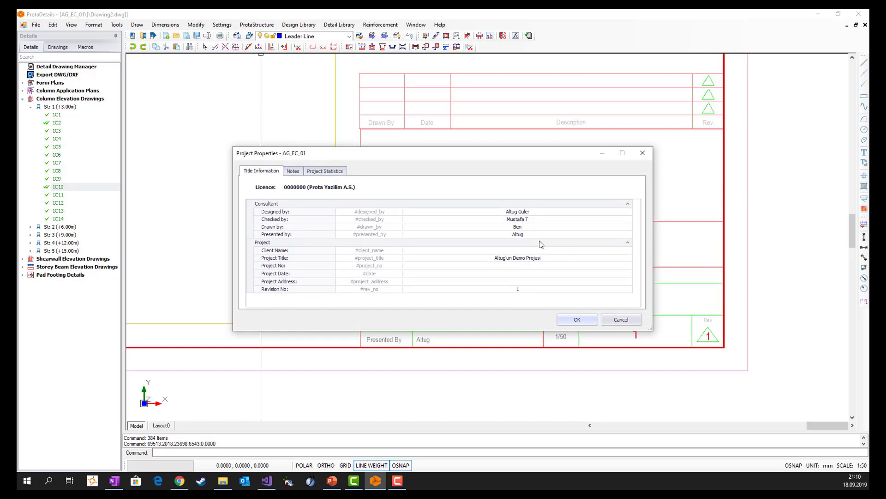
left_click(525, 226)
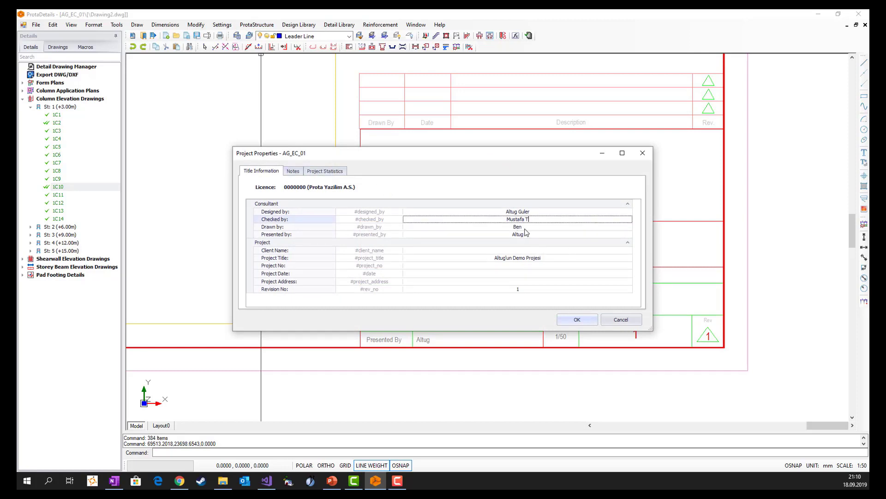
left_click(525, 227)
type("Joseph")
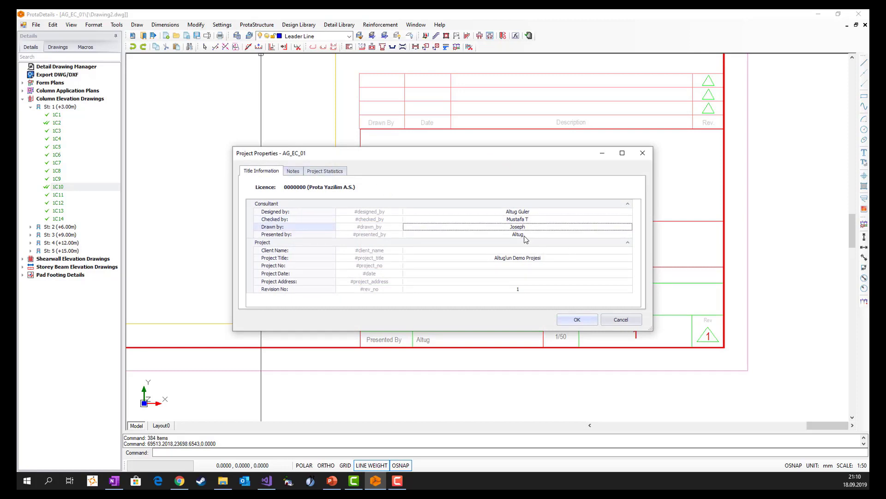
left_click(523, 235)
type("Me")
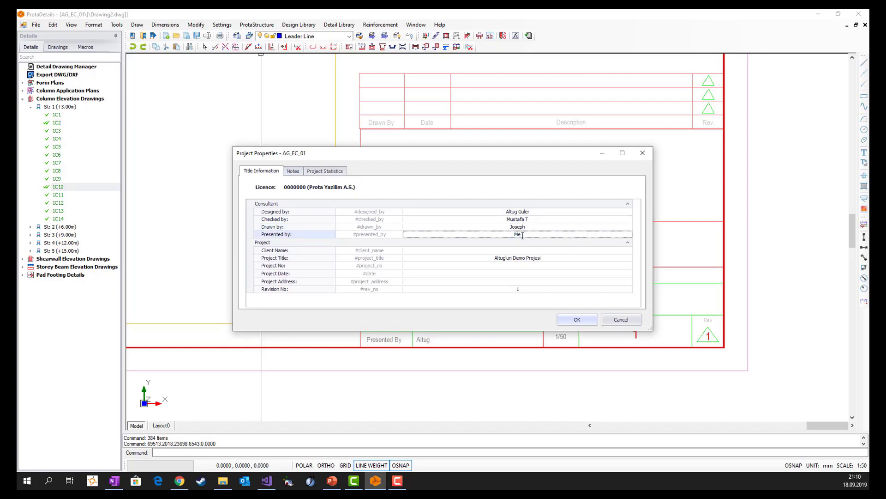
Set the project title to "My project" and the project number to 1232 in the title information
left_click_drag(545, 258, 479, 259)
type("My project")
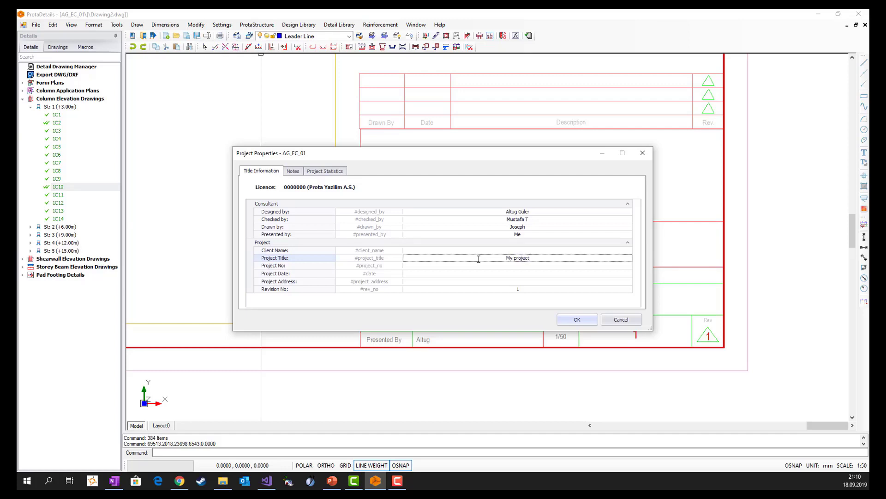
left_click(520, 265)
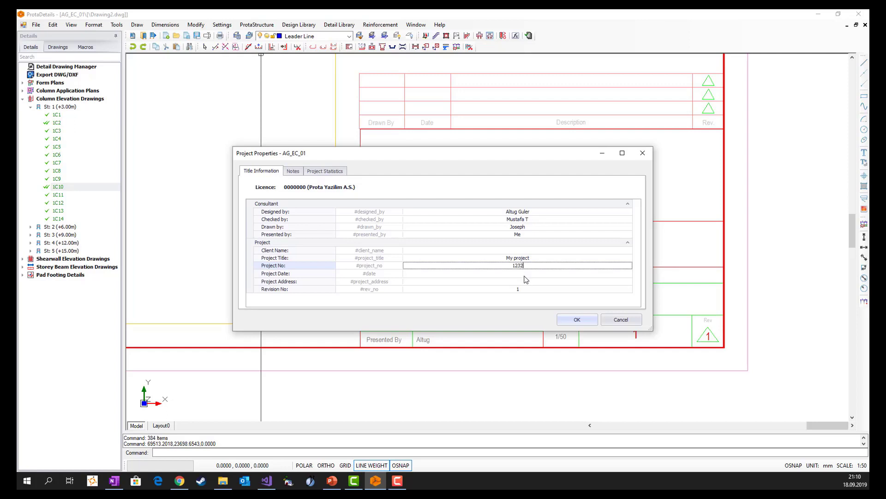
left_click(528, 273)
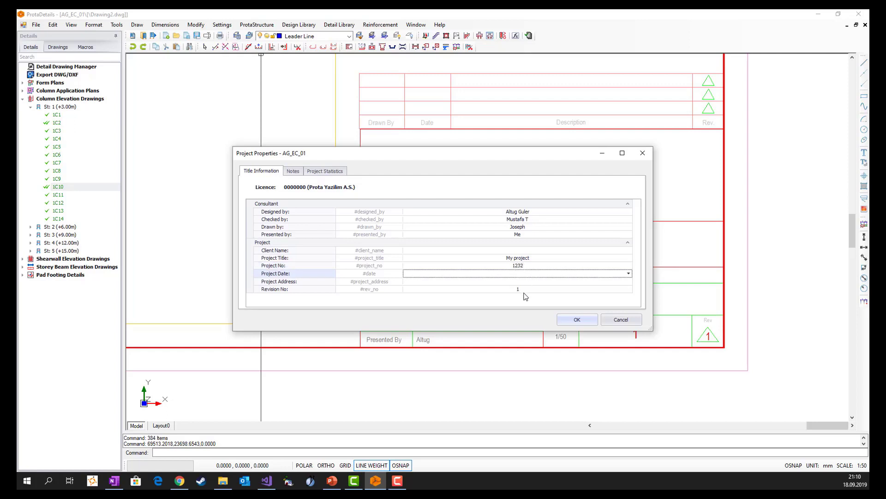
Check the project notes and statistics, then apply the header changes and accept updating the user-defined sheet mark values
left_click(293, 171)
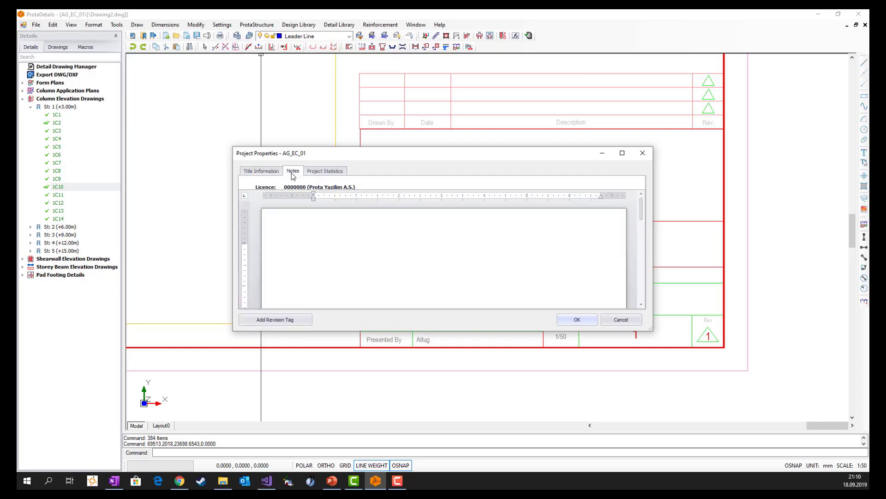
left_click(325, 171)
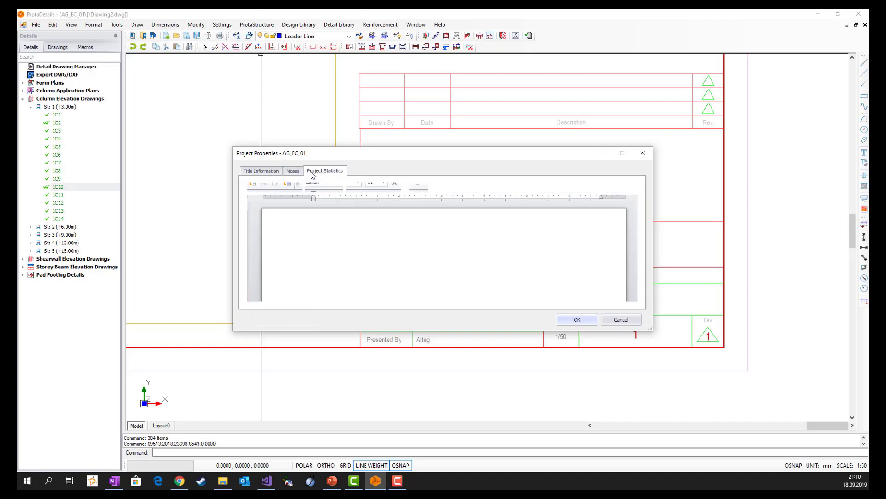
left_click(267, 170)
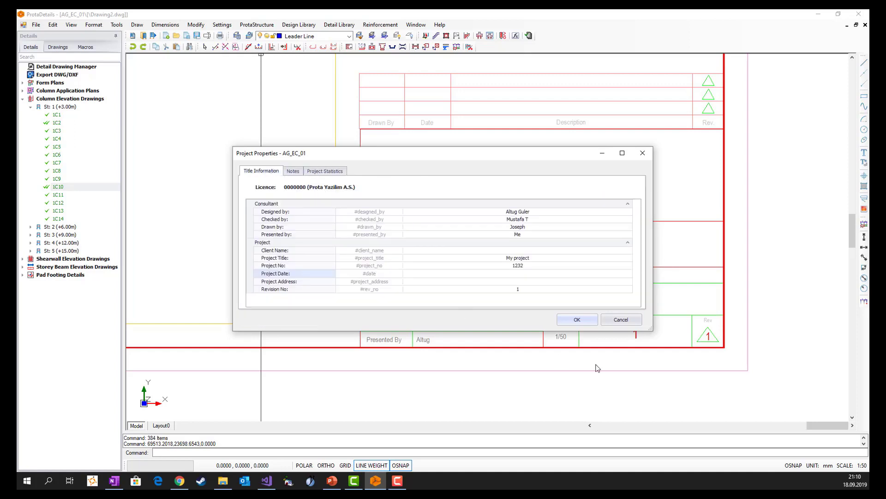
left_click(573, 321)
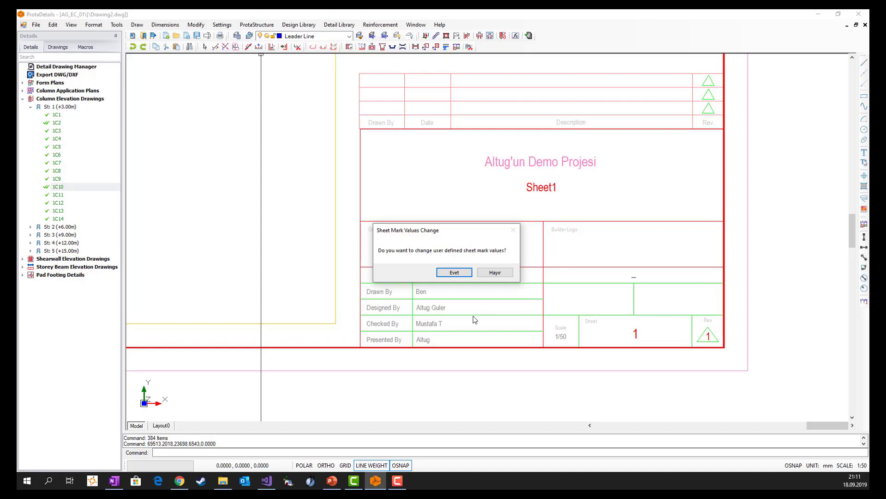
left_click(454, 272)
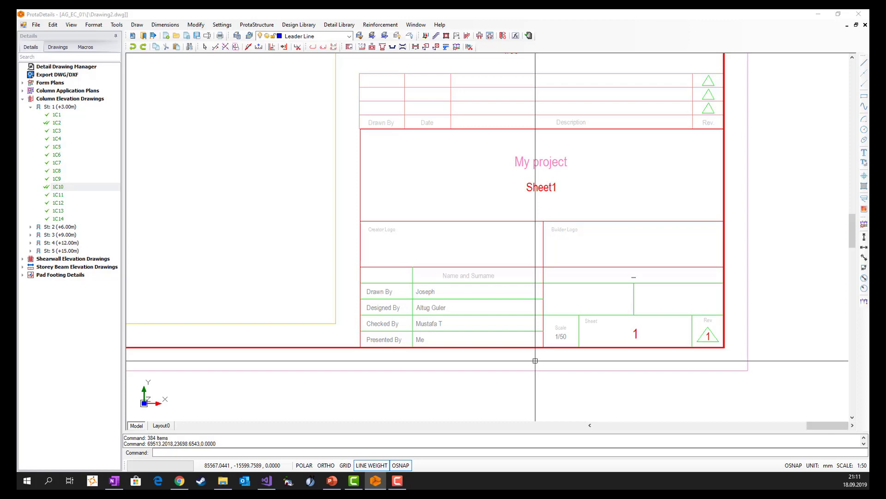
Open the Engineering Utilities from the design library
scroll(535, 361, "down", 5)
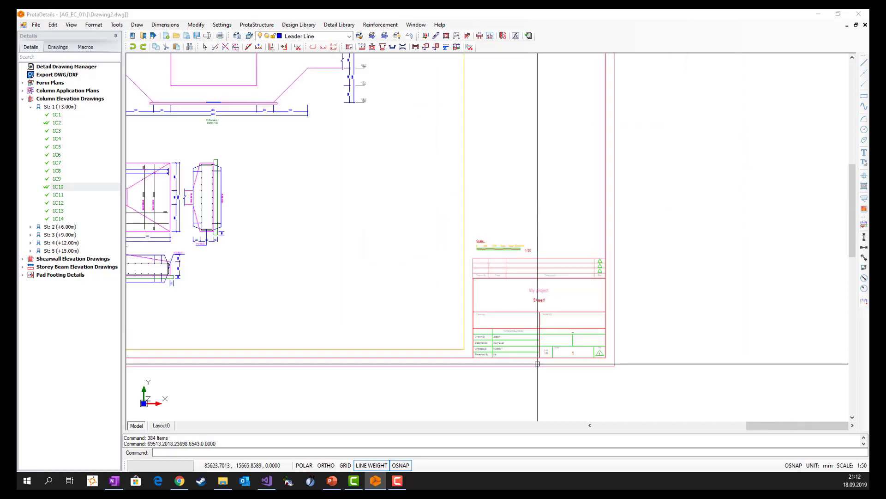
scroll(537, 365, "down", 3)
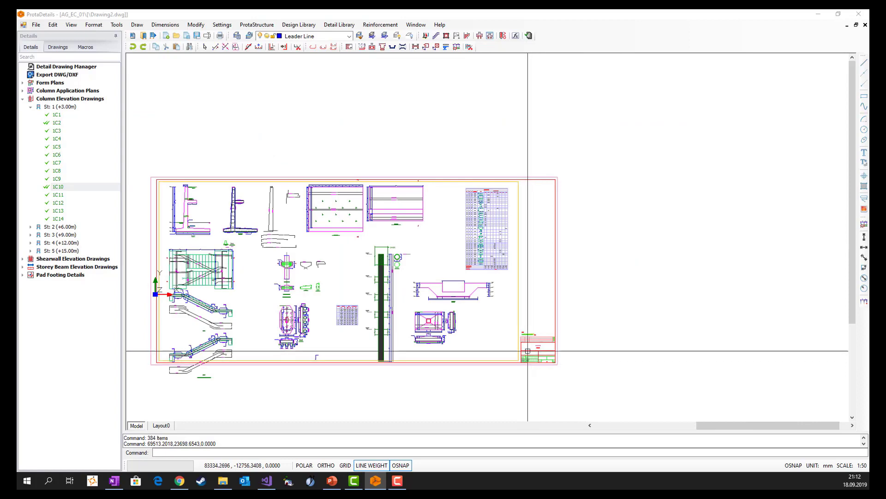
middle_click_drag(522, 357, 539, 368)
middle_click_drag(334, 73, 349, 79)
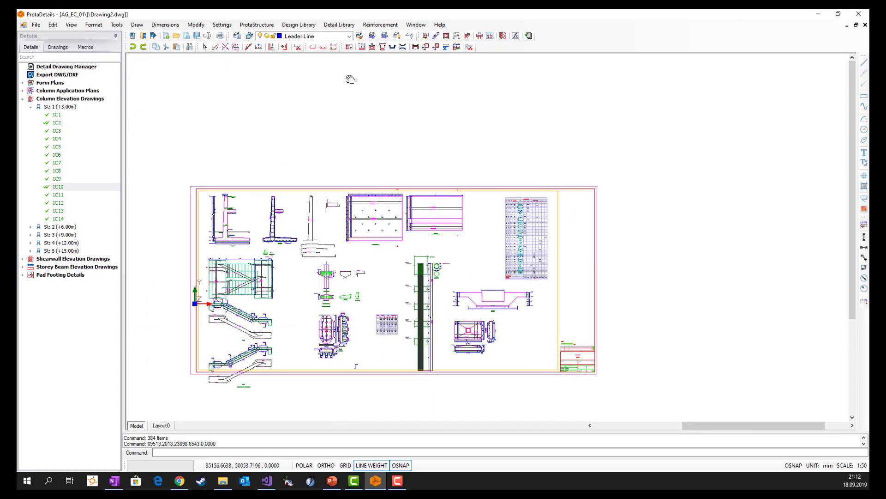
left_click(297, 25)
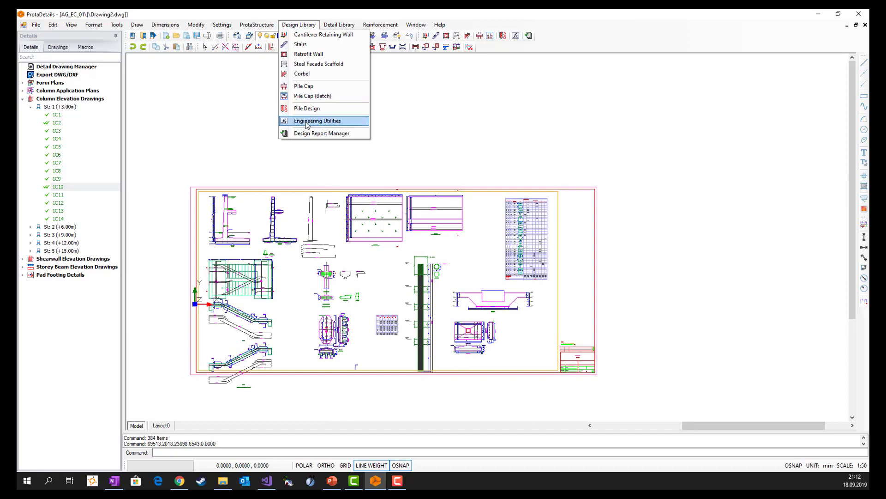
left_click(317, 121)
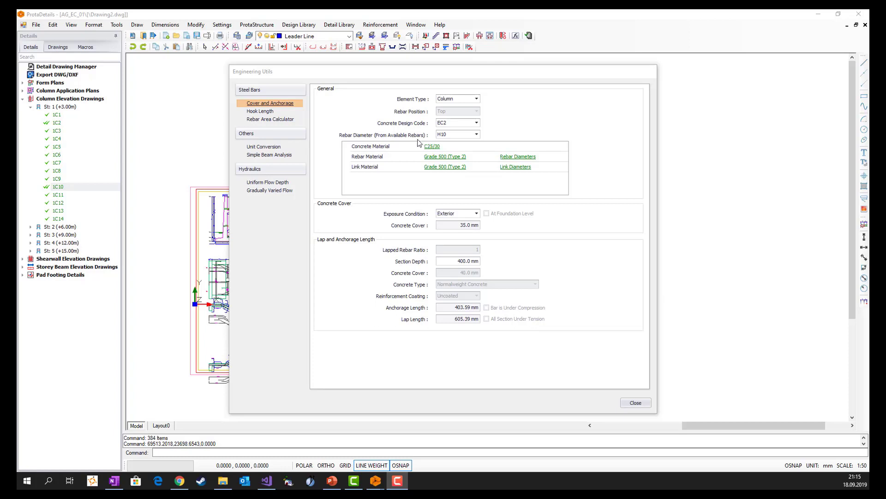
Examine the element type, concrete design code and exposure condition options of the cover and anchorage calculator
left_click(458, 98)
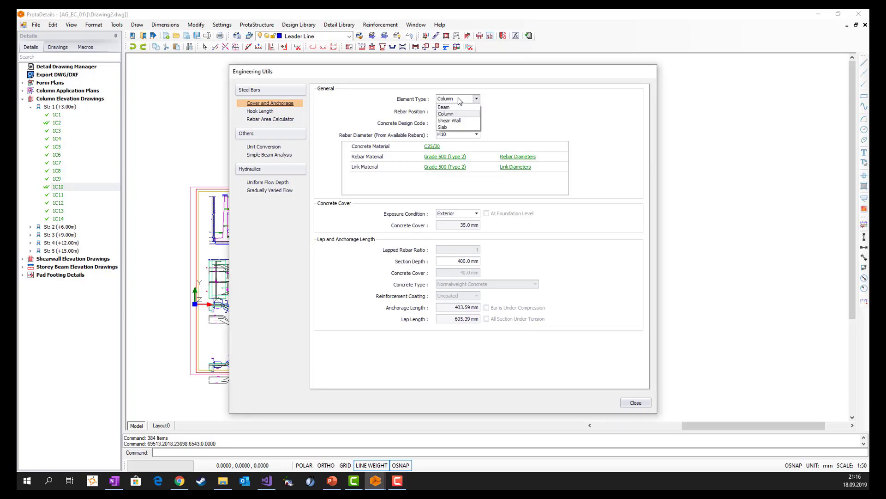
left_click(458, 97)
left_click(461, 124)
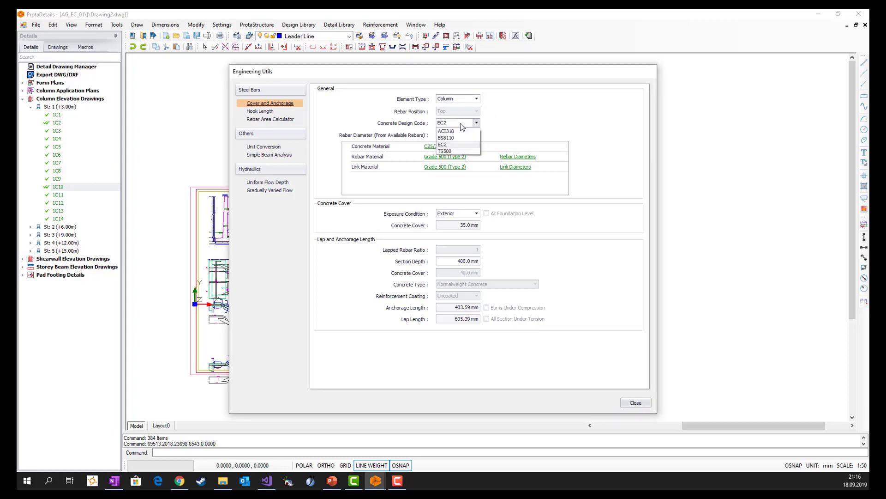
left_click(520, 122)
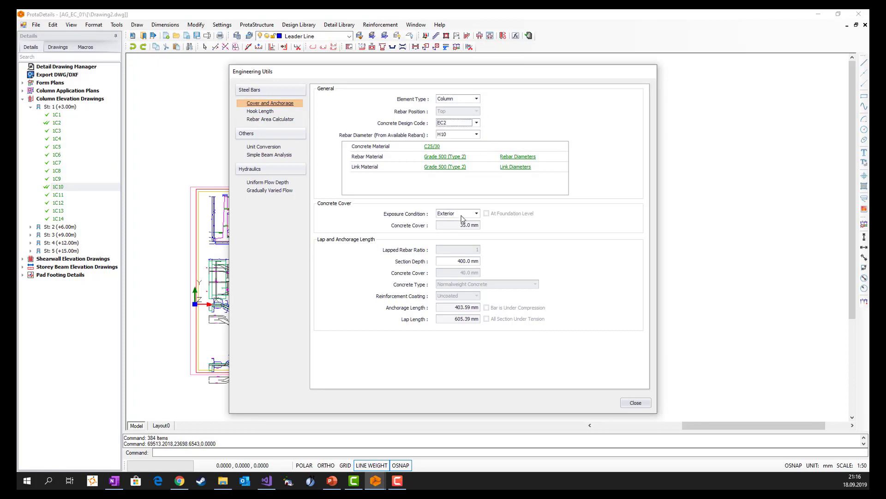
left_click(463, 216)
left_click(493, 255)
scroll(454, 135, "down", 1)
scroll(455, 139, "down", 2)
Calculate link hook lengths for the 135-degree and 180-degree hook types, changing the link diameter to H12
left_click(260, 111)
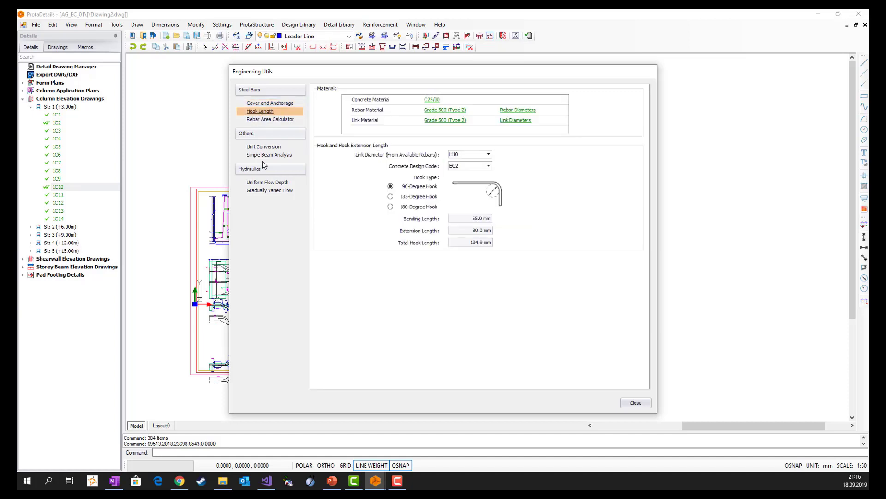
left_click(414, 198)
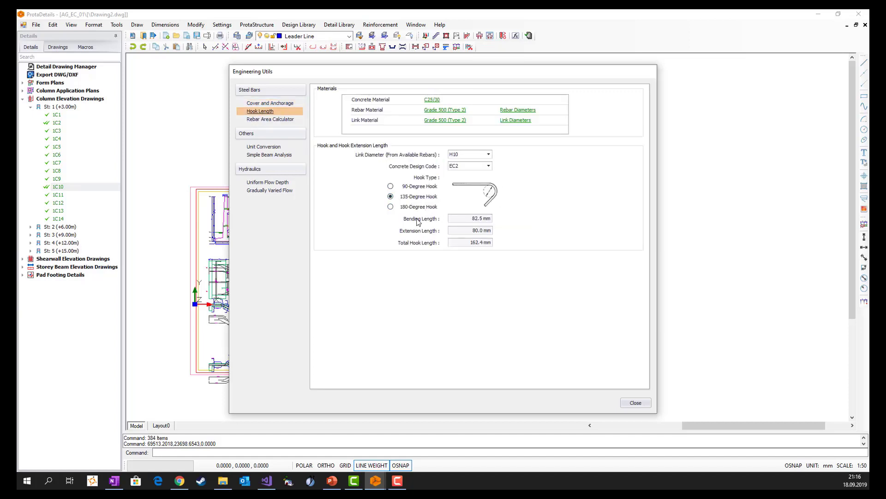
left_click(413, 208)
scroll(478, 156, "down", 1)
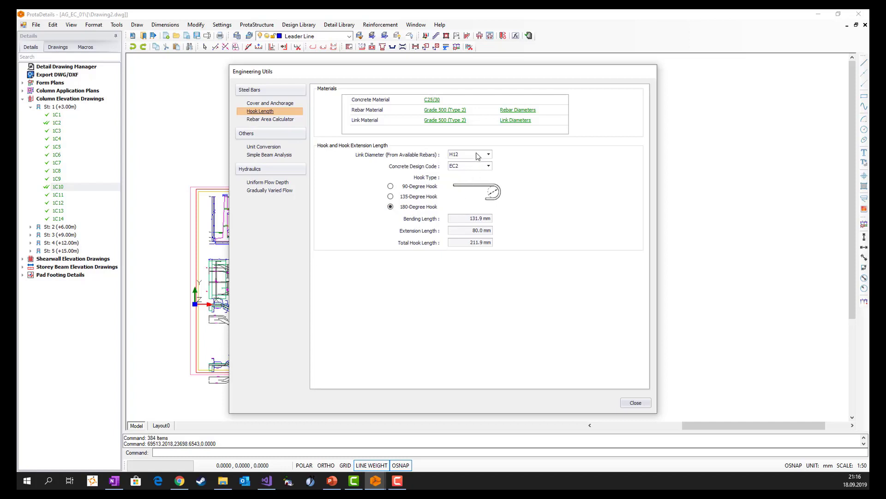
scroll(478, 156, "down", 1)
Calculate the provided steel area for a 2000 mm span and 500 mm2 required steel area using H16 bars
left_click(263, 118)
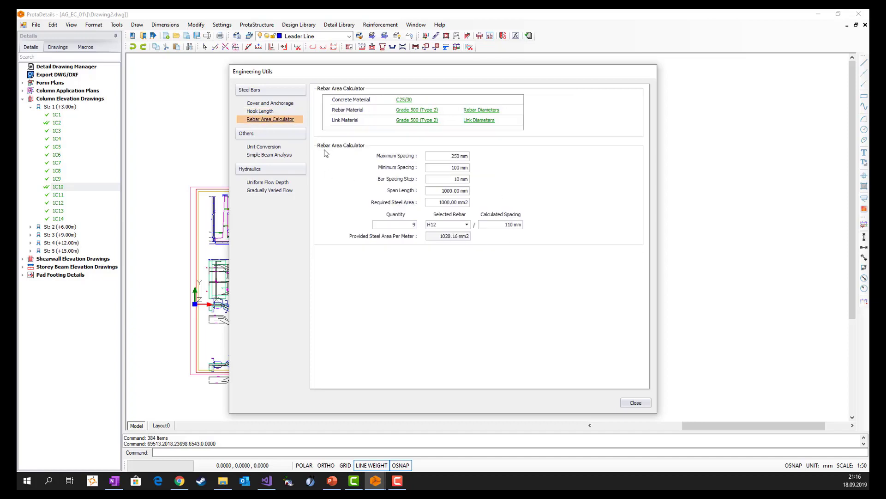
triple_click(451, 190)
type("500")
triple_click(450, 203)
type("50")
left_click(454, 226)
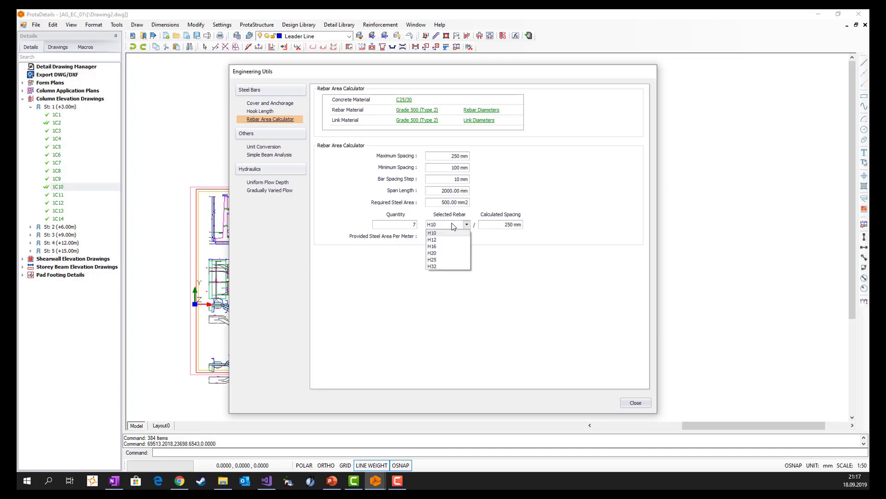
left_click(446, 246)
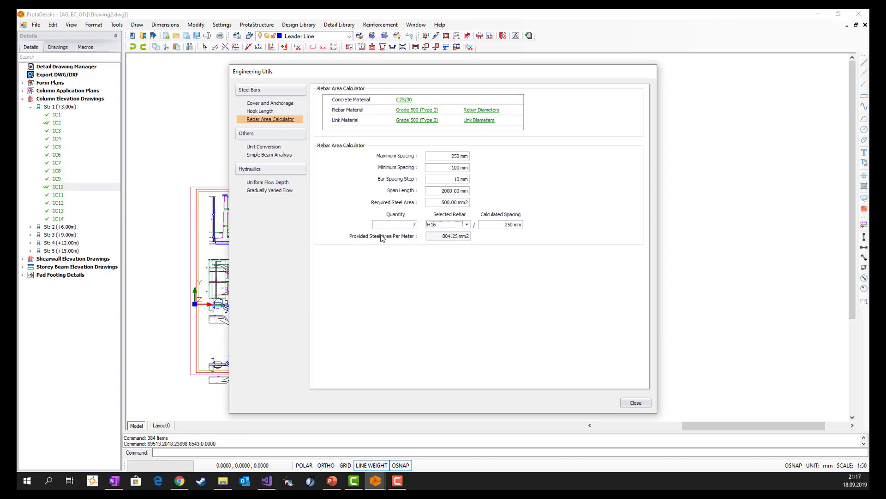
left_click_drag(443, 236, 473, 238)
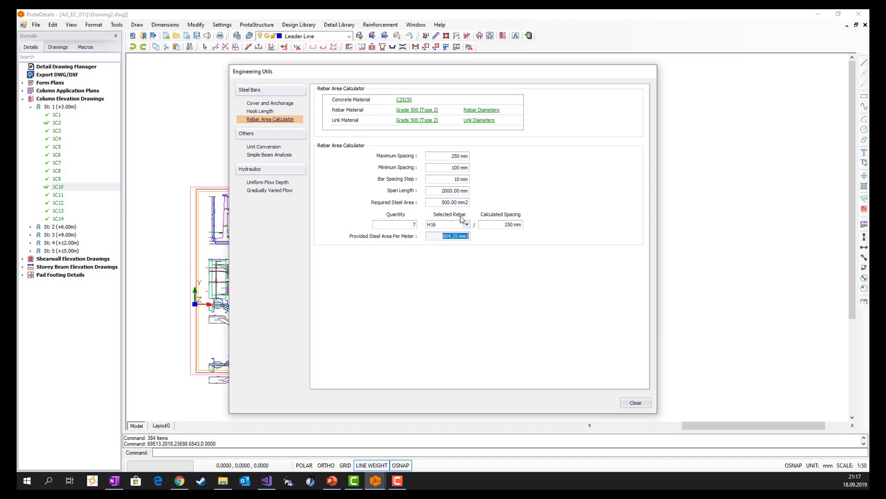
Review the unit types offered by the unit conversion utility and open the simple beam analysis
left_click(263, 147)
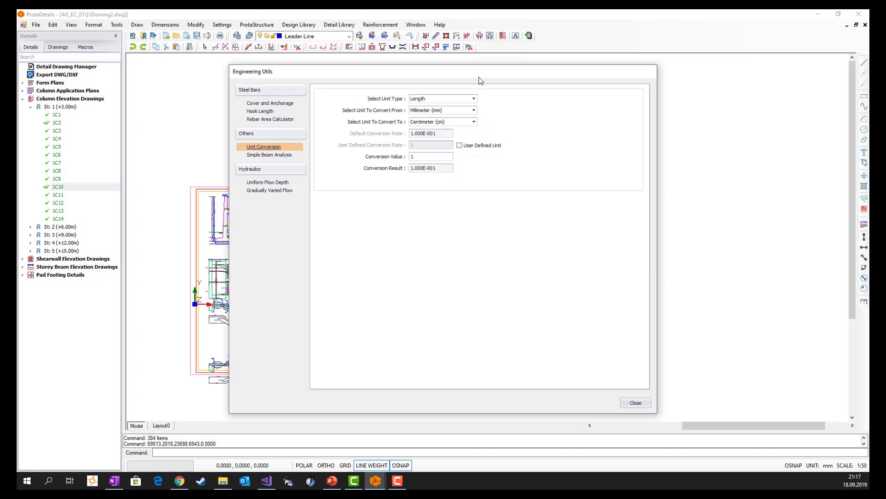
left_click(471, 98)
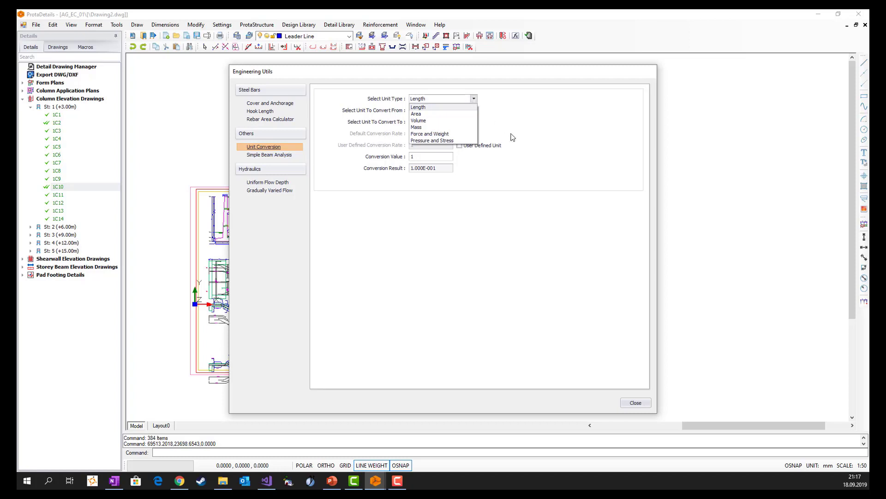
left_click(269, 155)
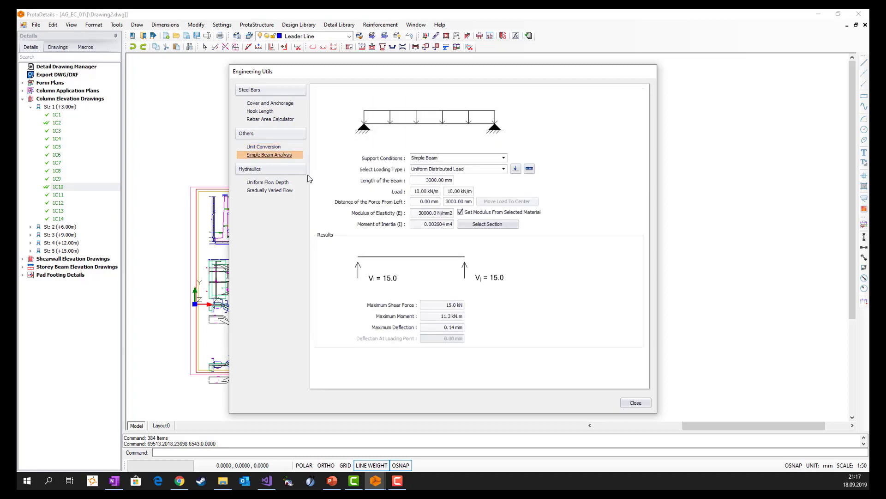
Analyse a beam fixed at both ends under a concentrated load at any point, then restore the uniform distributed load
left_click(459, 159)
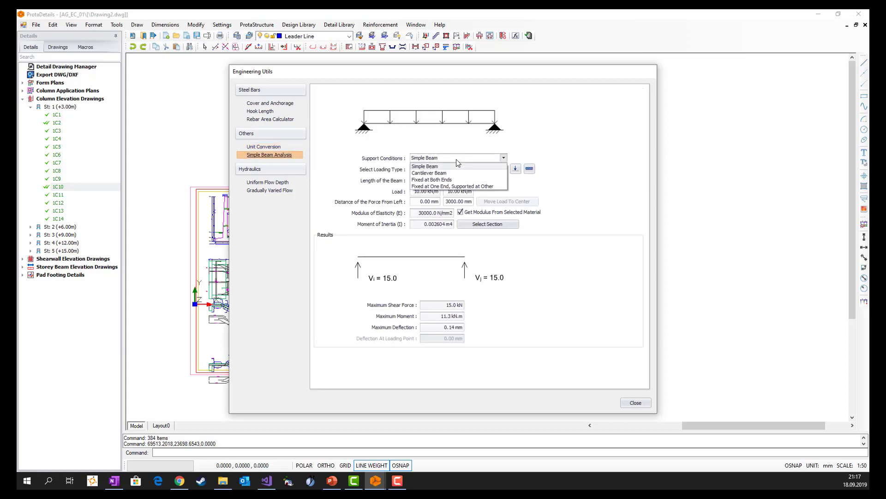
left_click(435, 180)
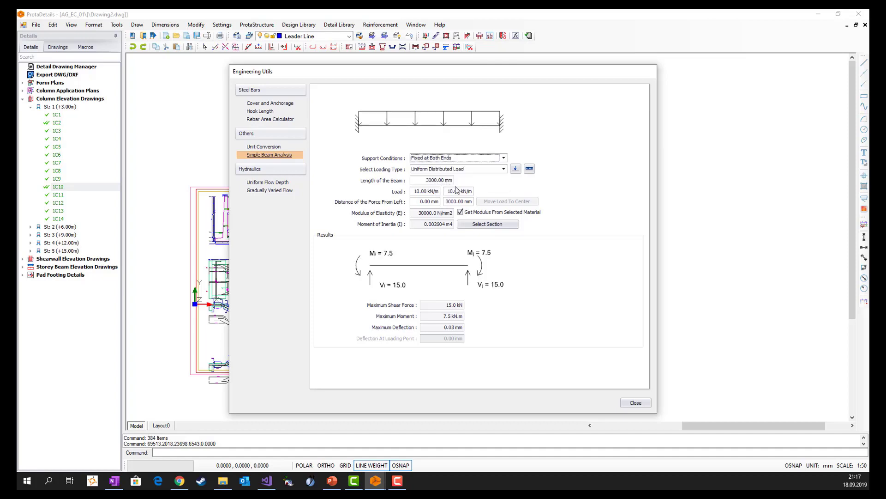
left_click(481, 170)
left_click(478, 185)
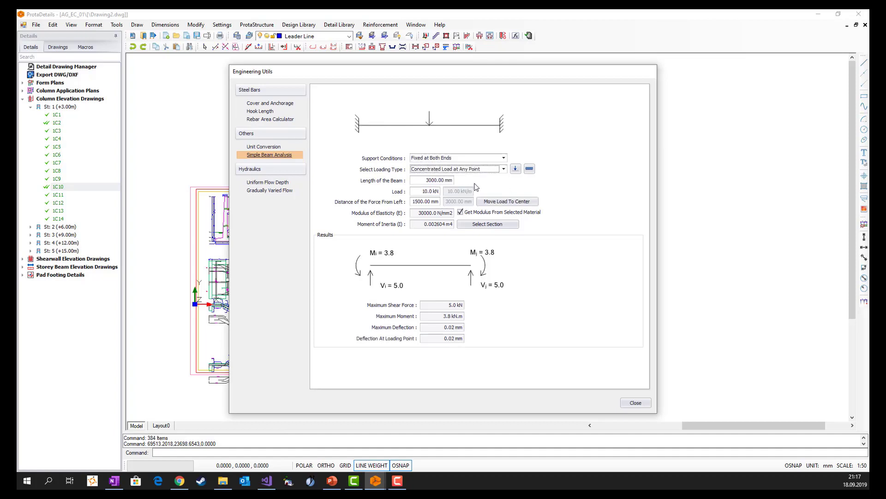
left_click(529, 169)
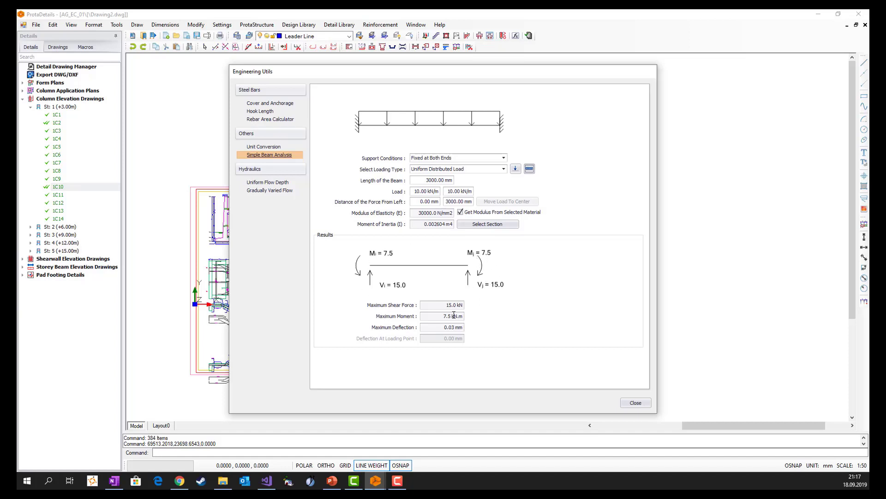
Calculate uniform flow discharge for trapezoidal and circular sections, and solve the circular channel for flow depth
left_click(279, 183)
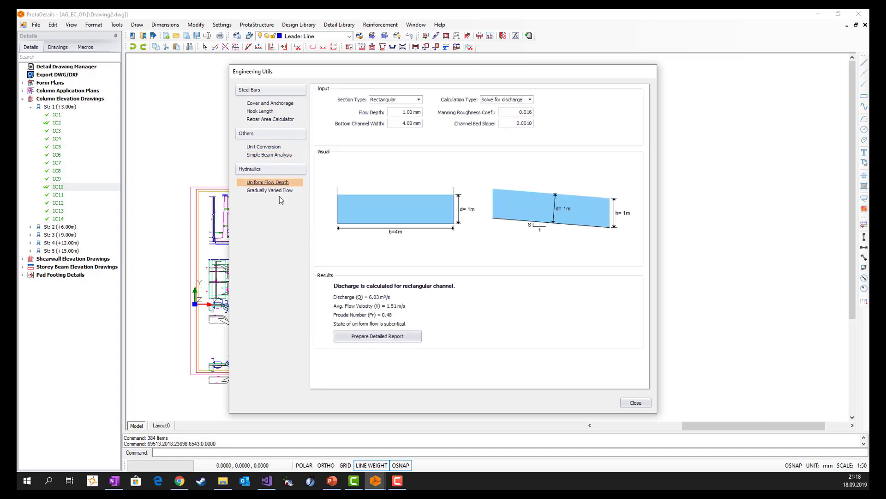
left_click(395, 99)
left_click(391, 119)
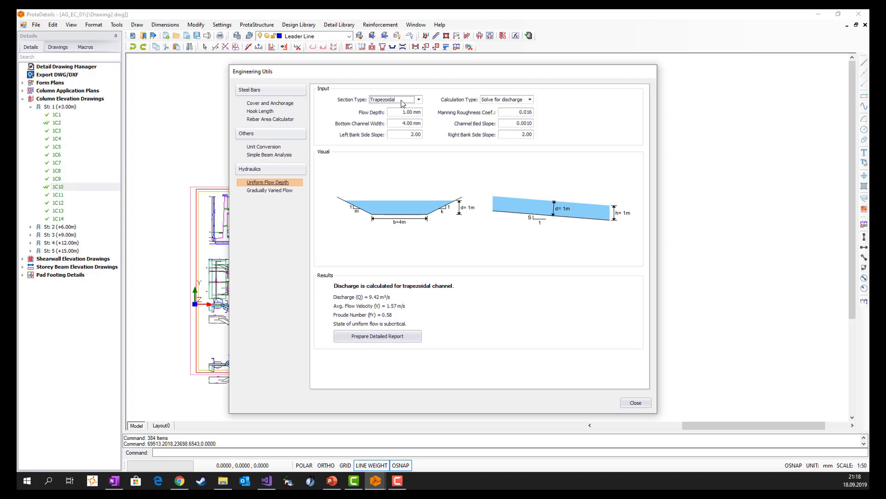
left_click(401, 99)
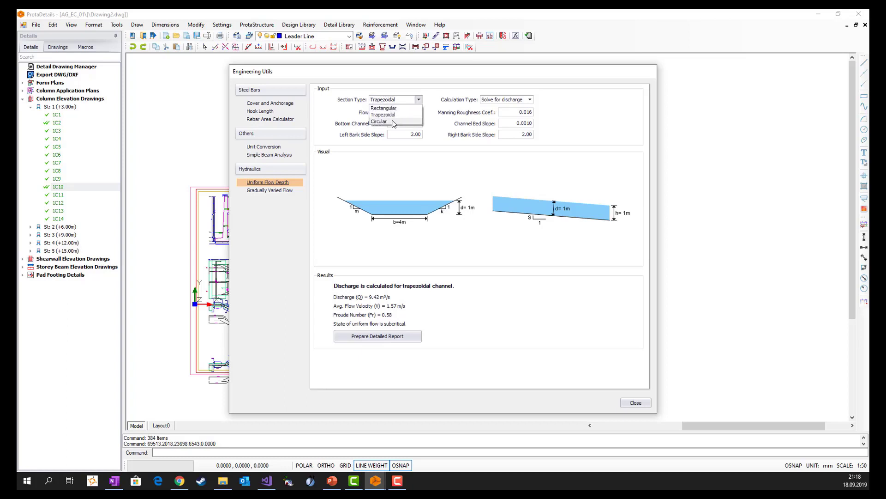
left_click(393, 121)
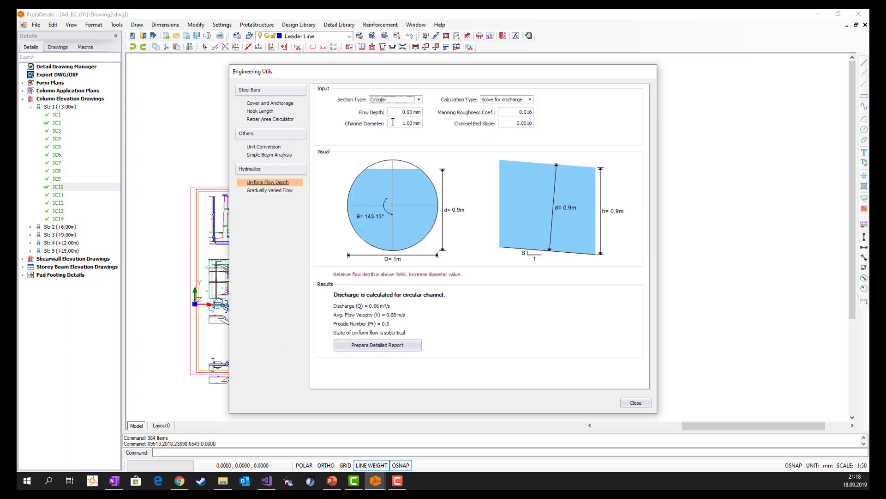
left_click(505, 99)
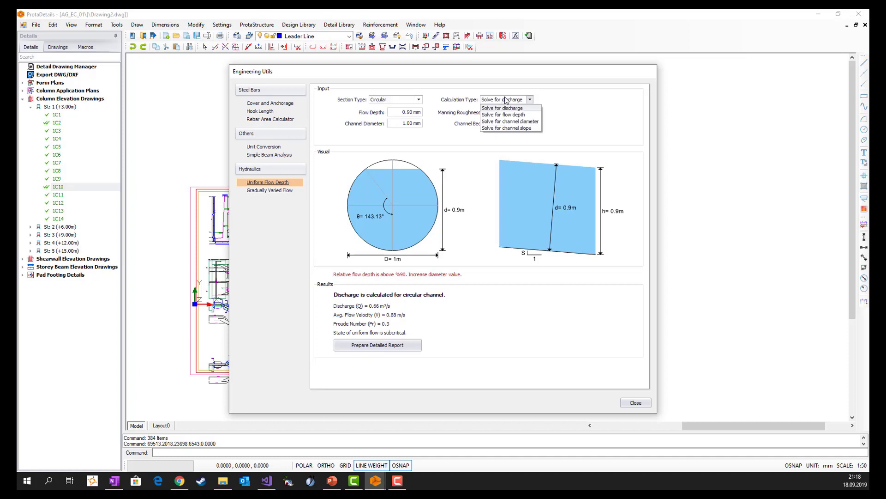
left_click(521, 115)
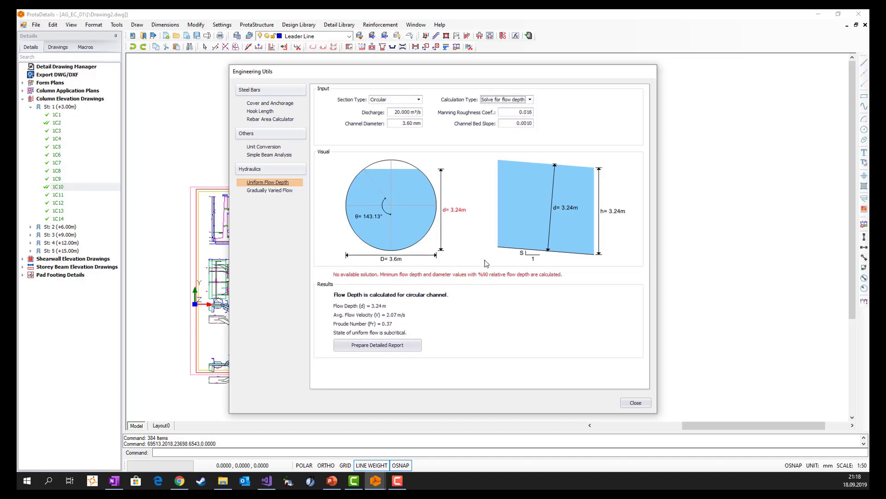
Calculate the water surface profile of gradually varied flow in a trapezoidal section and close the engineering utilities
left_click(265, 191)
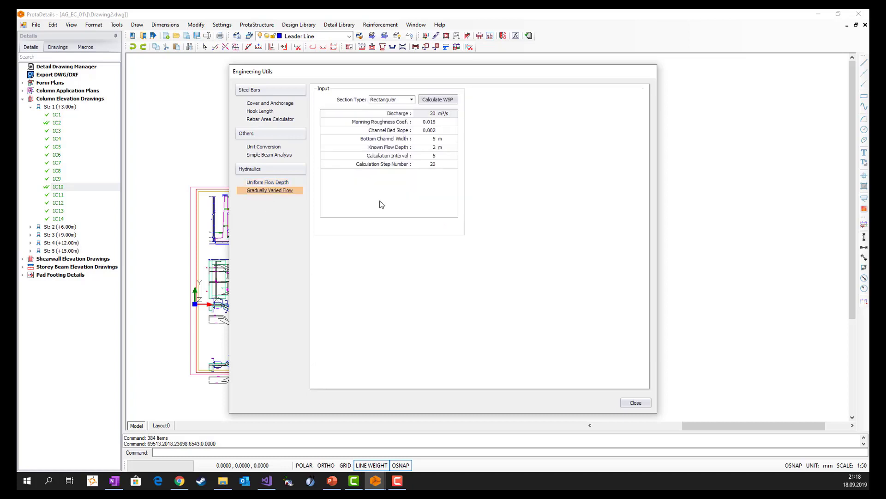
left_click(411, 100)
left_click(397, 114)
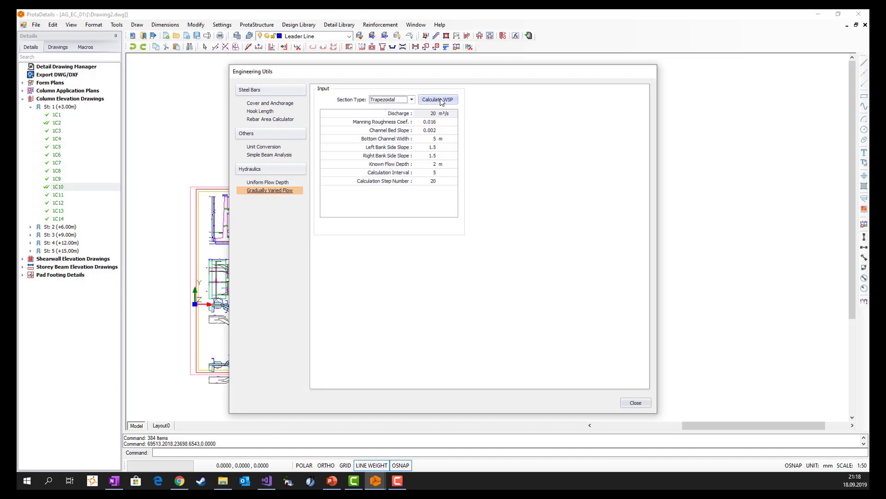
left_click(441, 101)
left_click(636, 403)
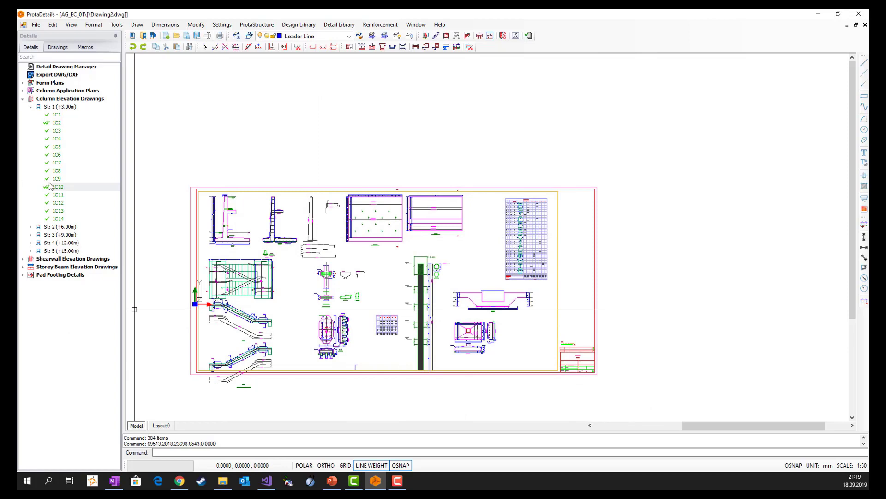
Open the drawing PrimitiveRebarsDrawing from the Documents folder
middle_click_drag(328, 243, 348, 208)
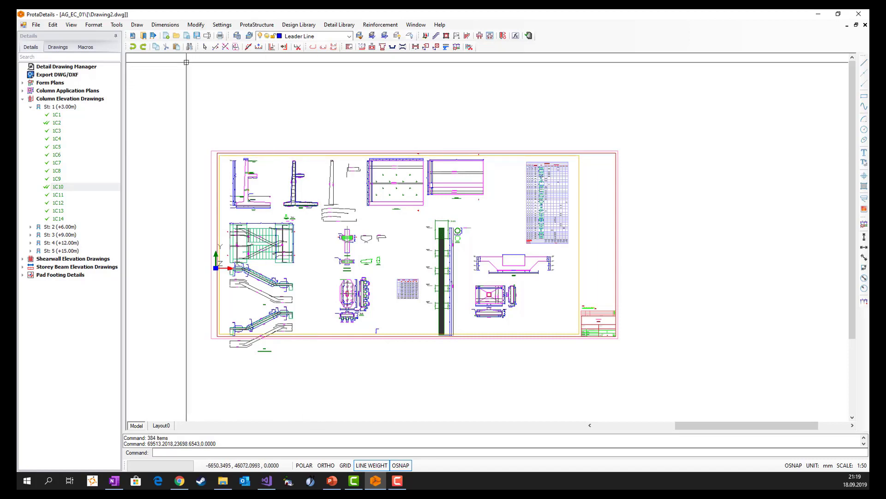
left_click(176, 36)
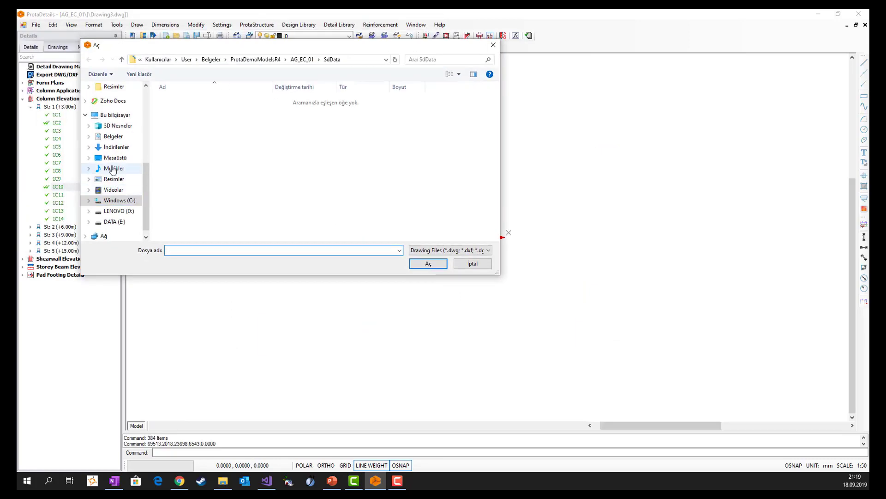
left_click(113, 137)
scroll(247, 179, "down", 2)
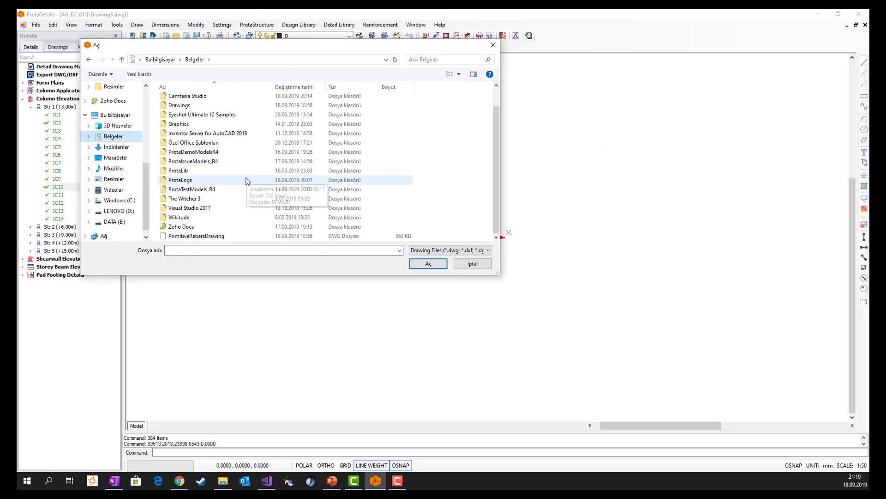
double_click(196, 236)
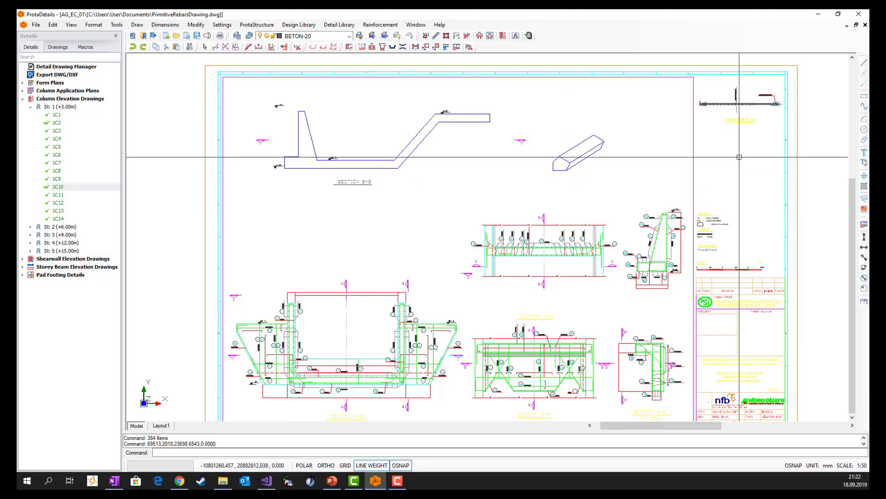
Inspect the polyline properties of the uppermost long 10H32/200 bar line in the reinforcement plan and clear the selection
mouse_move(781, 185)
middle_mouse_down()
mouse_move(402, 176)
mouse_move(252, 204)
middle_mouse_up()
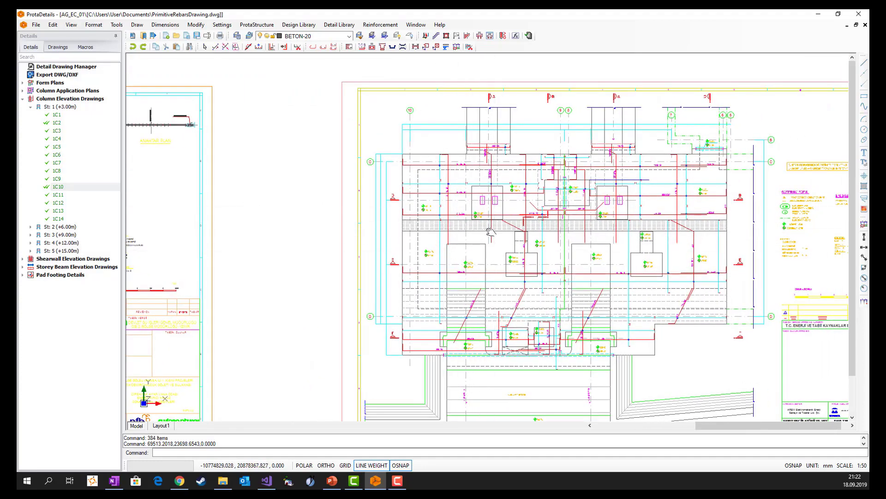
scroll(422, 177, "up", 5)
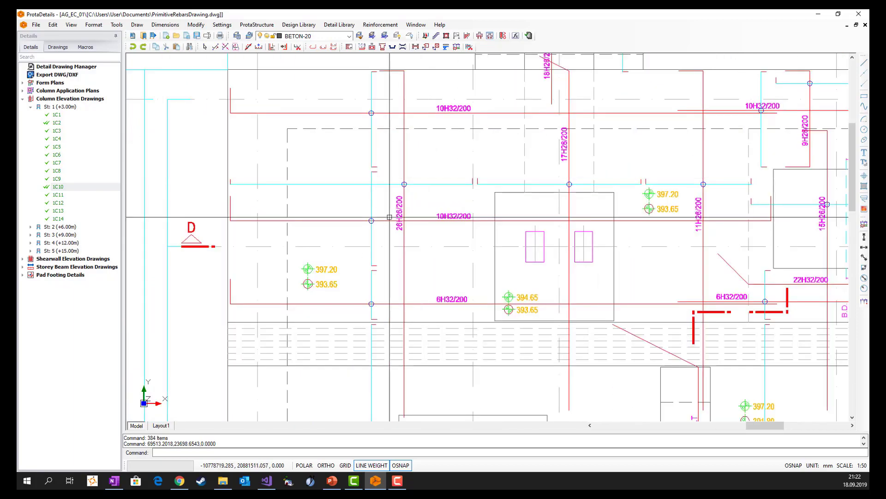
left_click(431, 113)
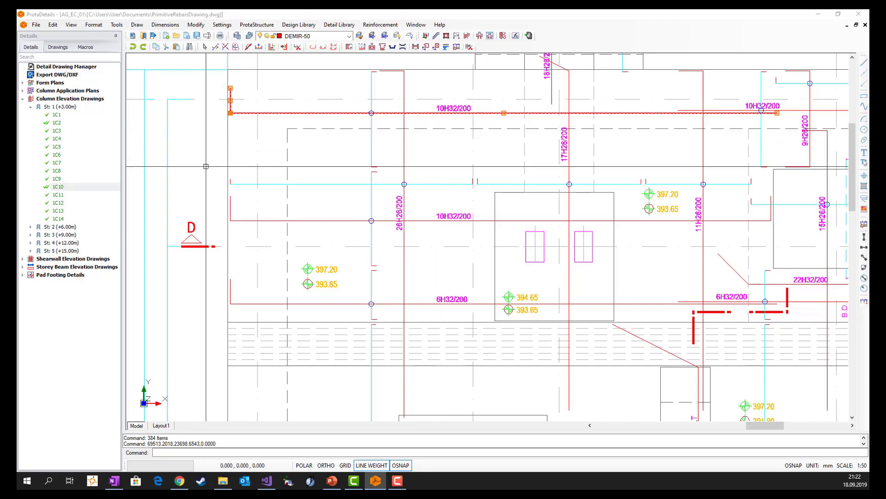
left_click_drag(18, 69, 666, 156)
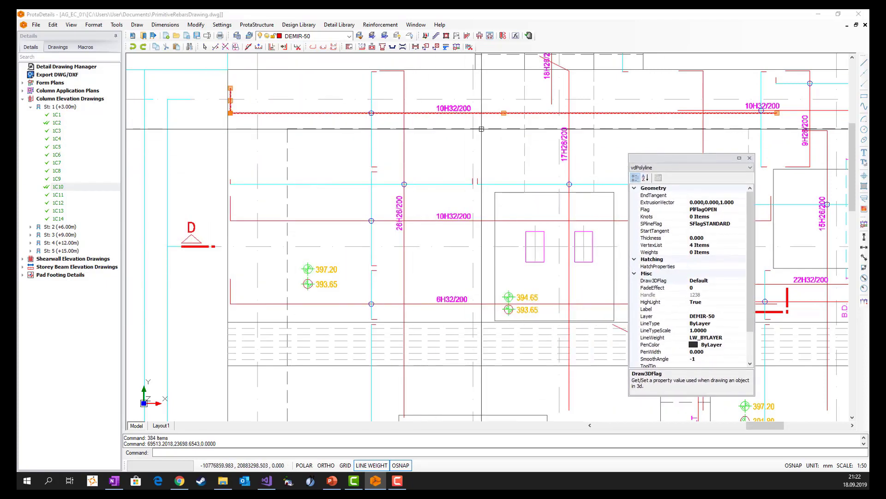
key("Escape")
key("Escape")
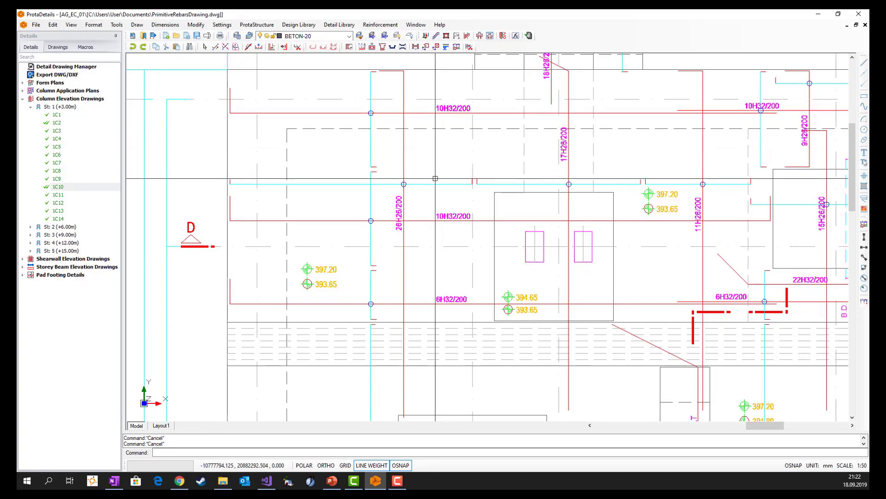
Convert the uppermost long 10H32/200 polyline to a rebar with diameter 32, quantity 10 and spacing 200, and check its labels
left_click(284, 47)
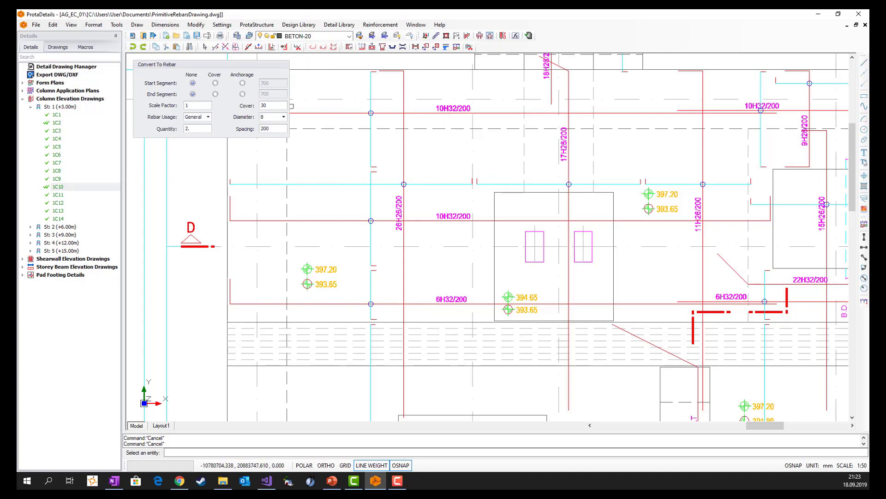
left_click(276, 119)
scroll(273, 152, "down", 3)
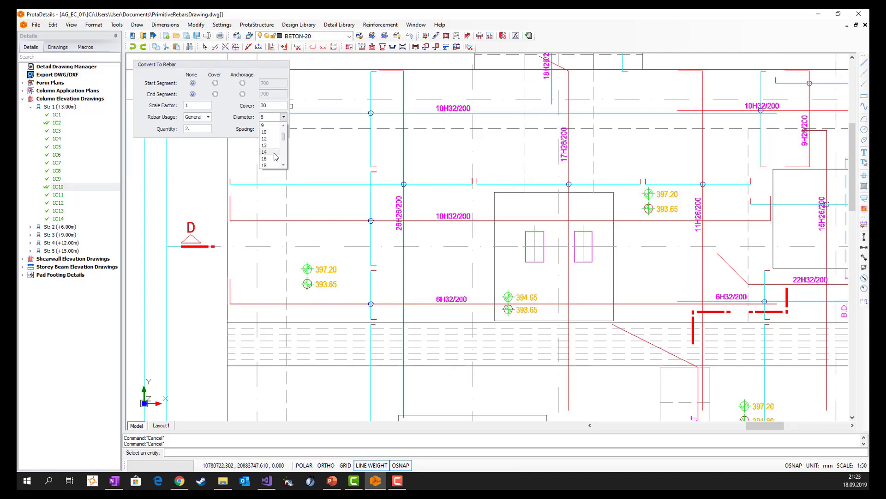
left_click(270, 158)
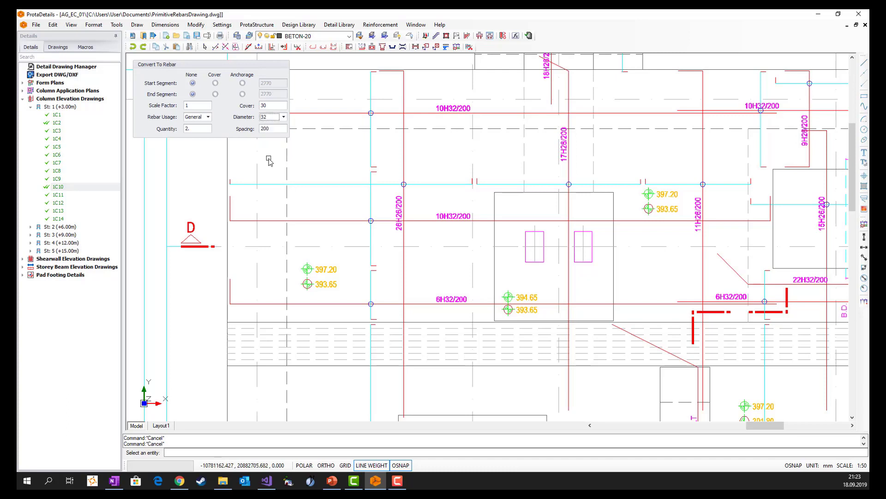
left_click(195, 130)
left_click(396, 112)
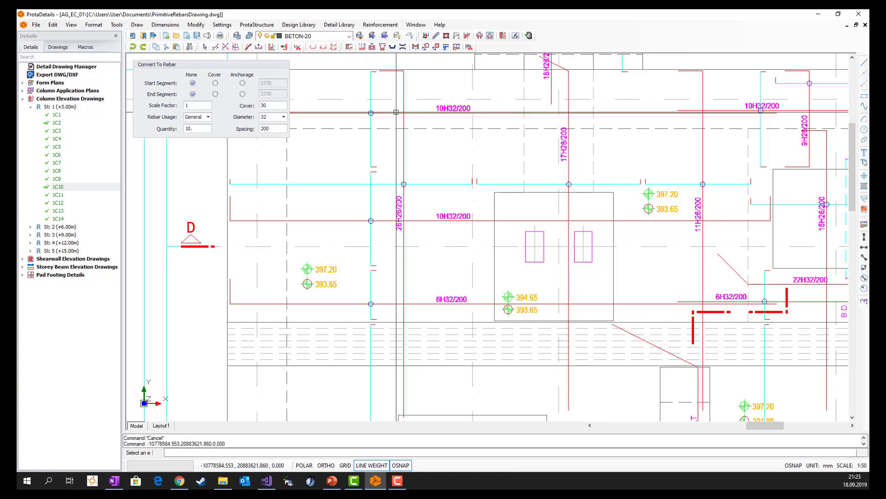
scroll(508, 110, "up", 3)
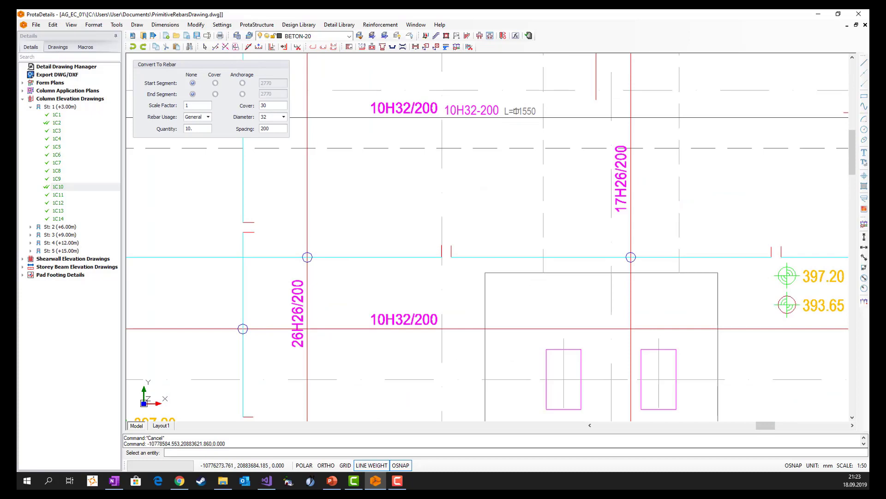
scroll(603, 117, "down", 4)
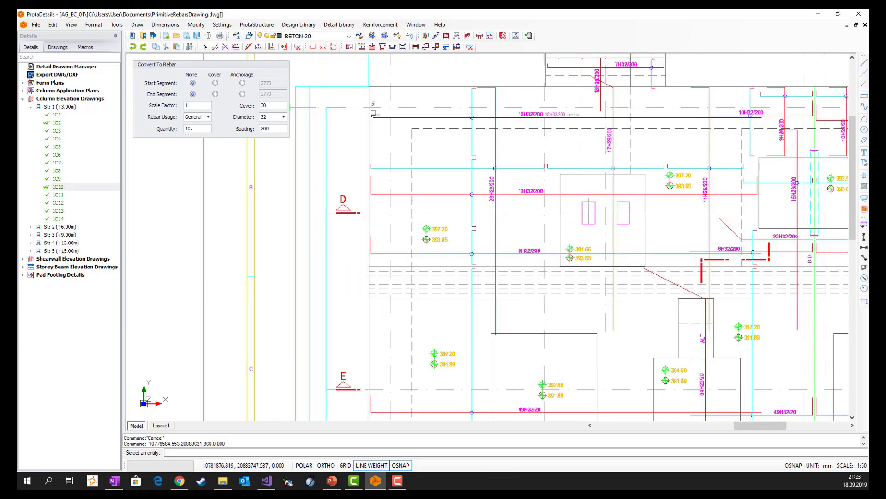
scroll(373, 114, "up", 4)
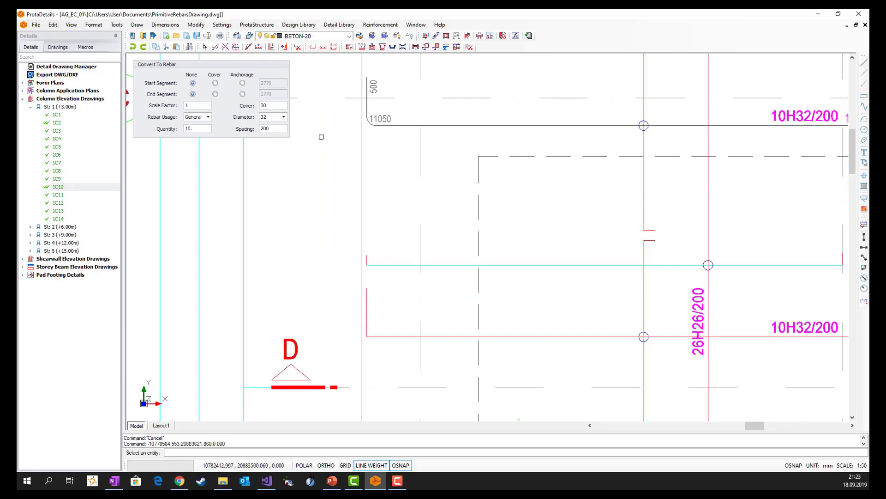
Convert the second long 10H32/200 line and the two 6H32/200 lines below it to rebars with the same settings
scroll(322, 137, "down", 1)
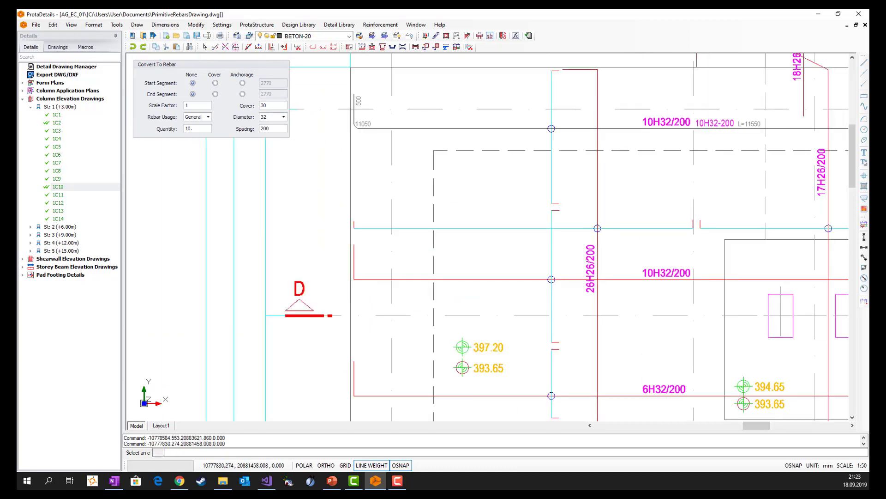
scroll(624, 281, "down", 1)
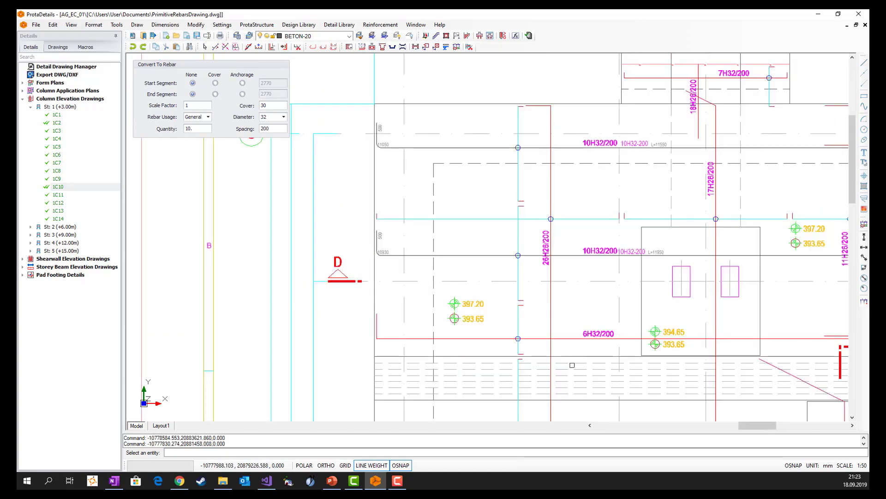
left_click(575, 339)
scroll(257, 321, "down", 1)
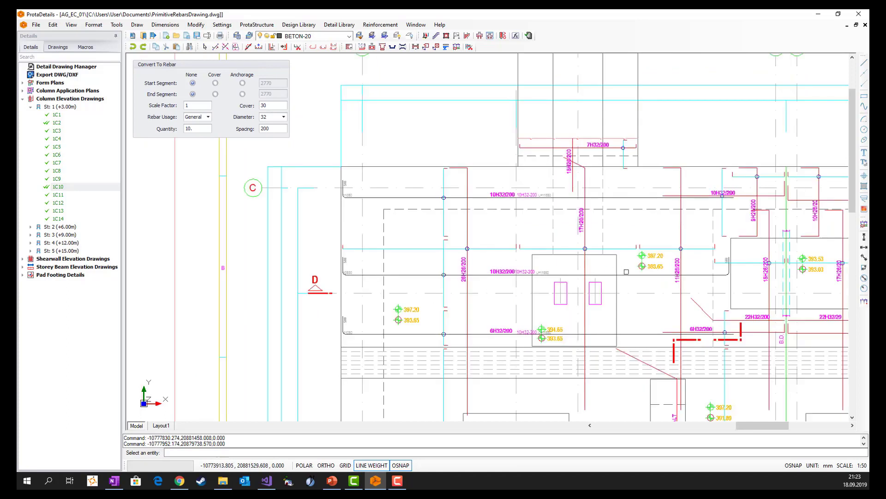
left_click(701, 328)
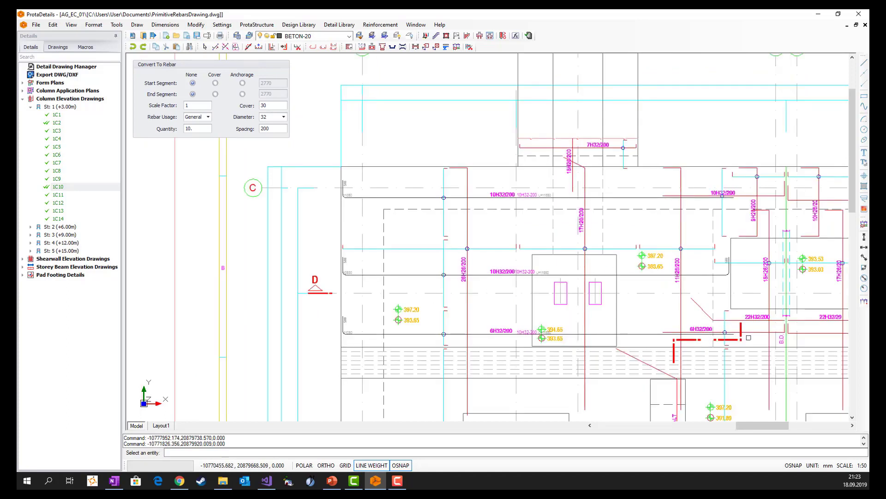
left_click(754, 331)
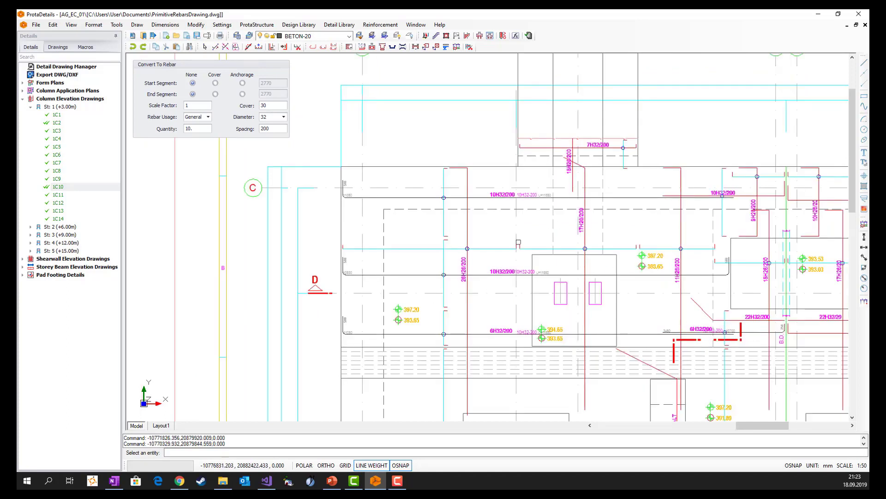
scroll(463, 278, "up", 3)
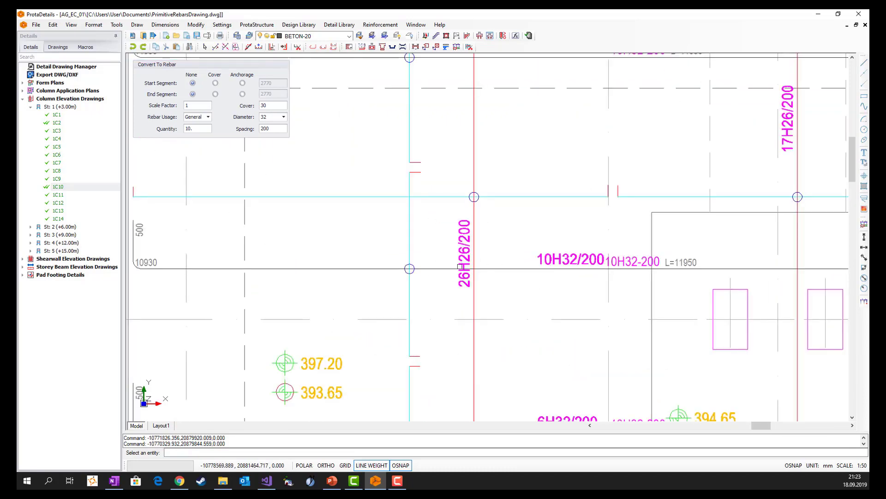
Convert the vertical 26H26/200 line to a rebar with diameter 26, quantity 10 and spacing 200
left_click(282, 116)
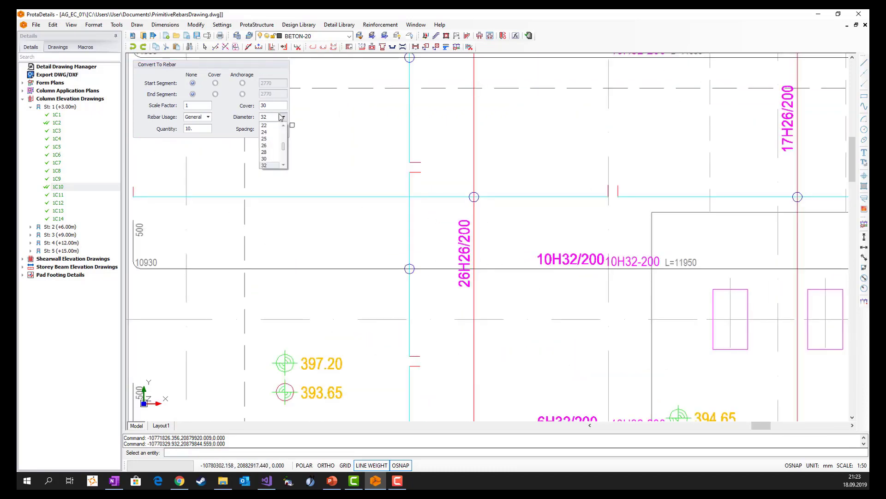
left_click(271, 146)
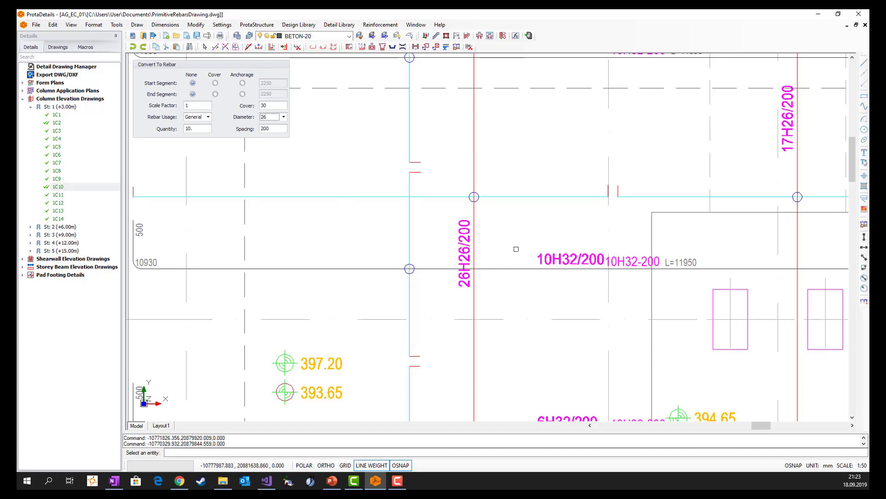
left_click(474, 212)
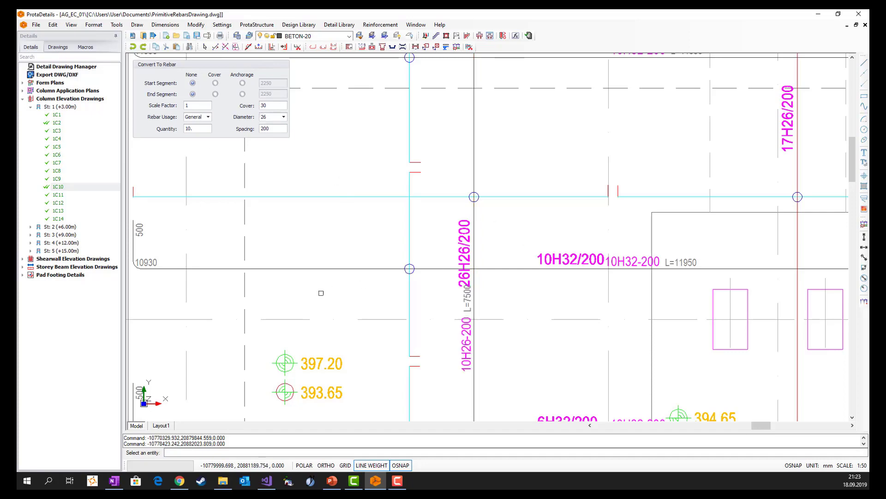
Convert the vertical 17H26/200 and 11H26/200 lines to rebars with diameter 26, quantity 26 and spacing 200
scroll(214, 251, "down", 3)
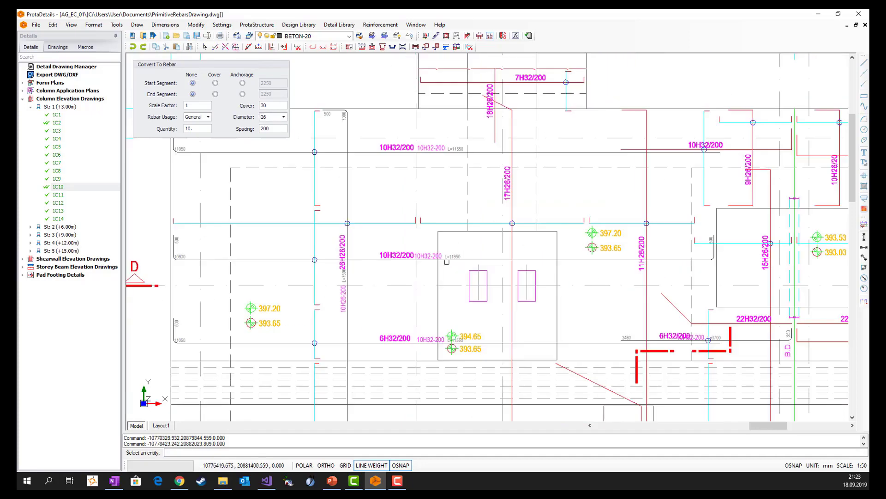
left_click_drag(195, 129, 183, 125)
left_click(512, 210)
left_click(648, 210)
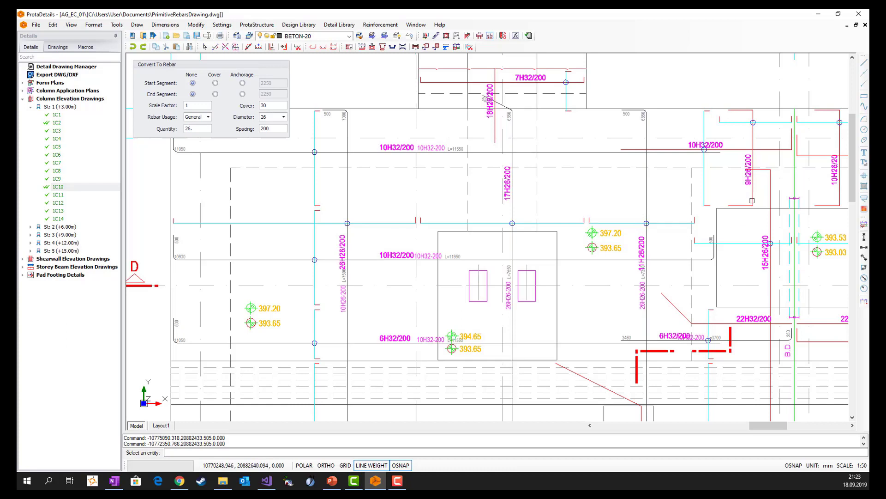
Convert the 9H26/200 polyline to a rebar with quantity 9, diameter 26 and spacing 200, and finish converting
left_click_drag(194, 128, 176, 126)
left_click(754, 194)
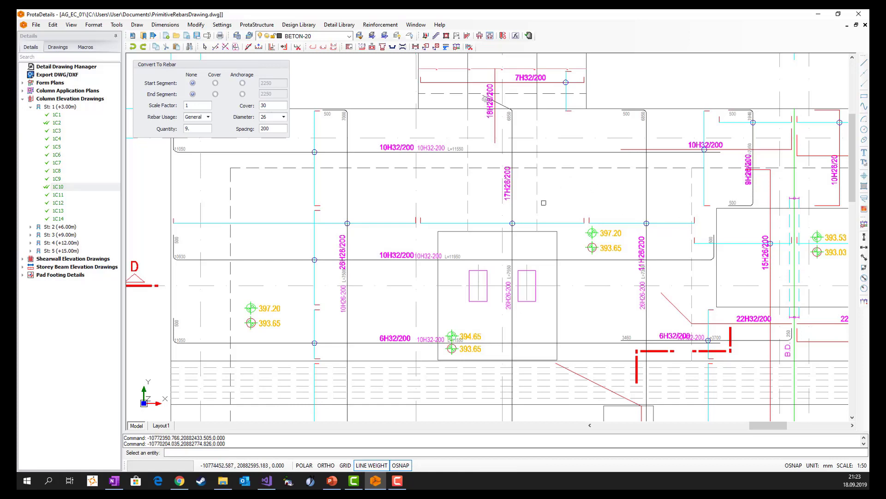
key("Escape")
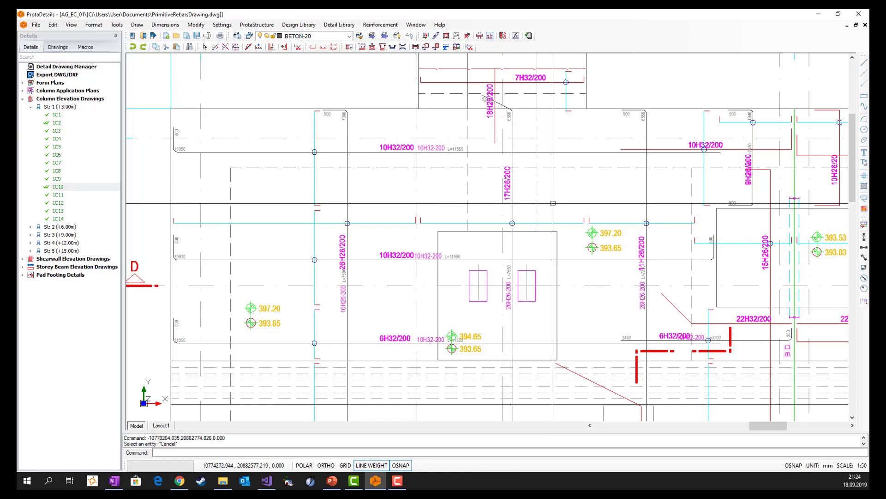
Start a quantity table with the quan command and select the upper part of the reinforcement plan containing the converted rebars
scroll(472, 191, "down", 3)
middle_click_drag(499, 243, 478, 249)
type("quan")
key("Return")
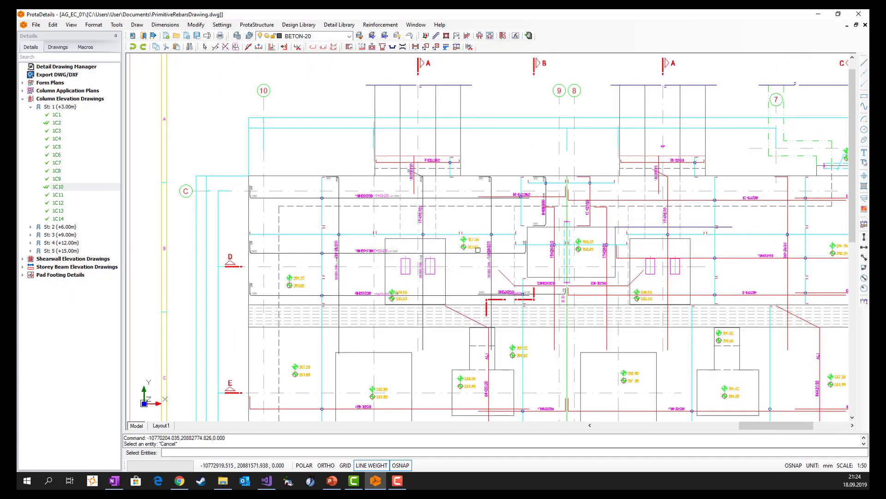
scroll(359, 297, "down", 1)
mouse_move(185, 102)
left_mouse_down()
mouse_move(782, 362)
mouse_move(787, 383)
left_mouse_up()
key("Return")
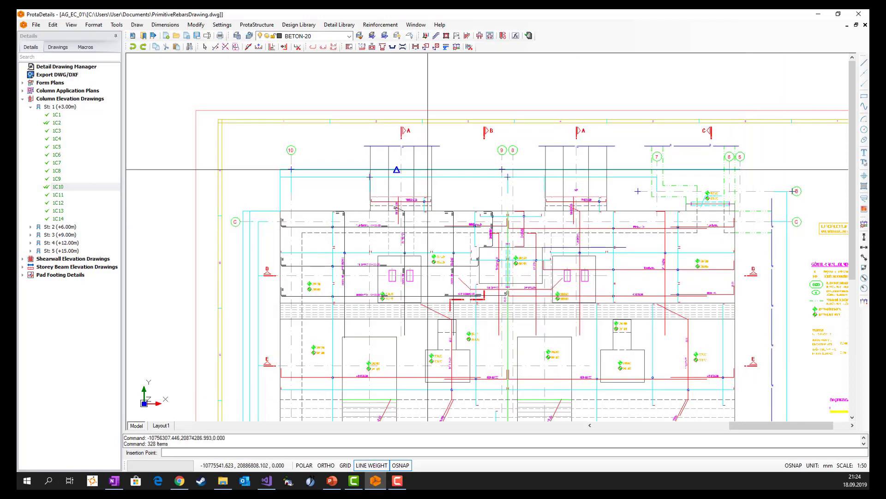
Place the quantity table outside the plan sheet's upper-right corner, then check its rows and the rebar labels in the plan
scroll(788, 190, "down", 1)
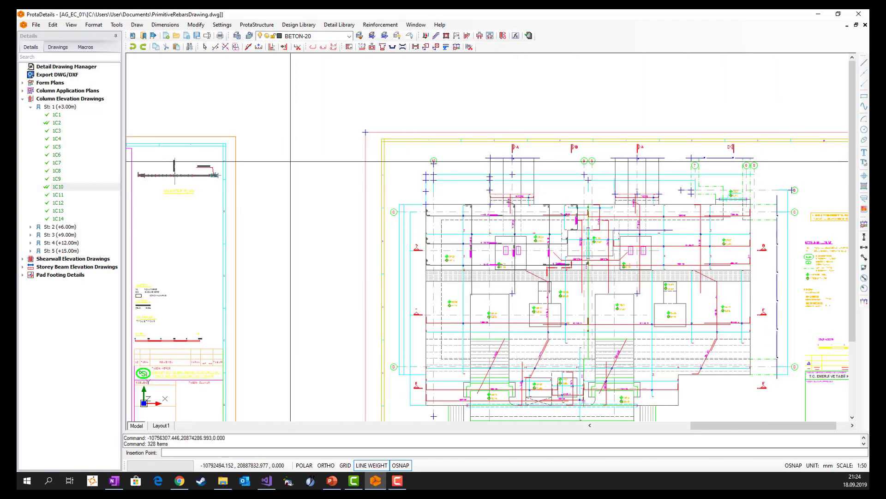
scroll(287, 166, "down", 2)
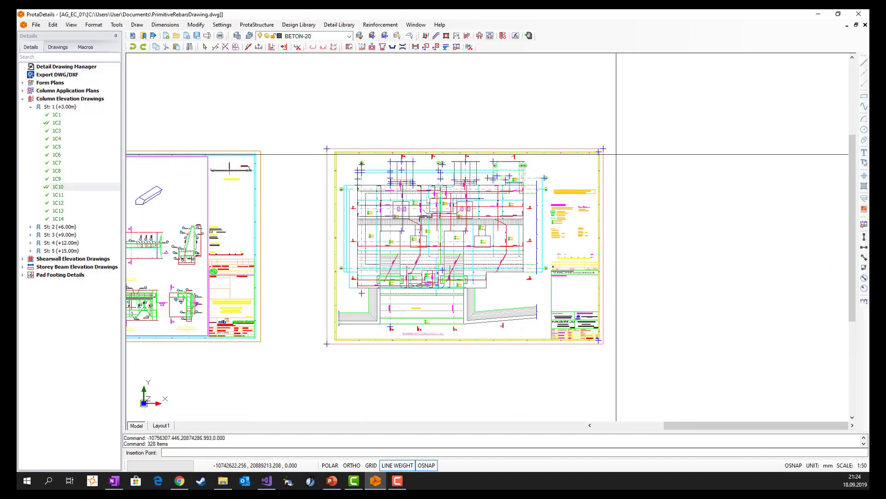
left_click(617, 155)
scroll(637, 161, "up", 3)
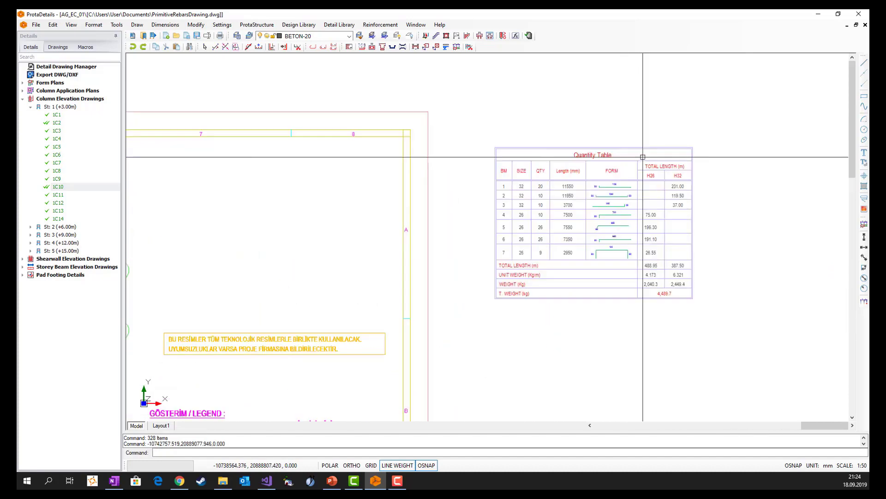
scroll(651, 219, "up", 1)
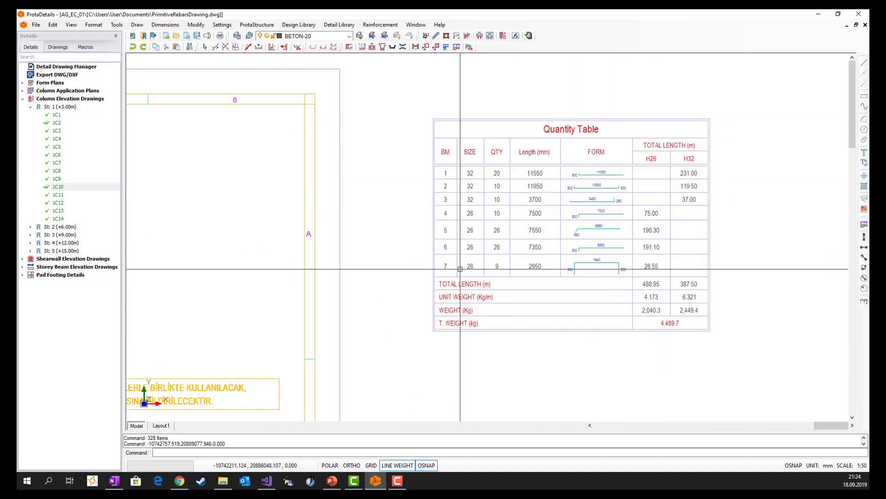
scroll(777, 259, "down", 4)
scroll(791, 184, "down", 2)
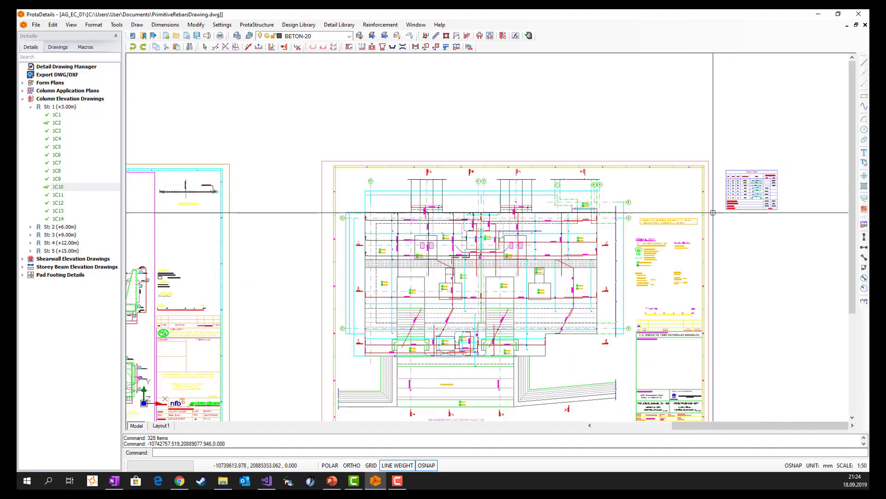
scroll(402, 227, "up", 6)
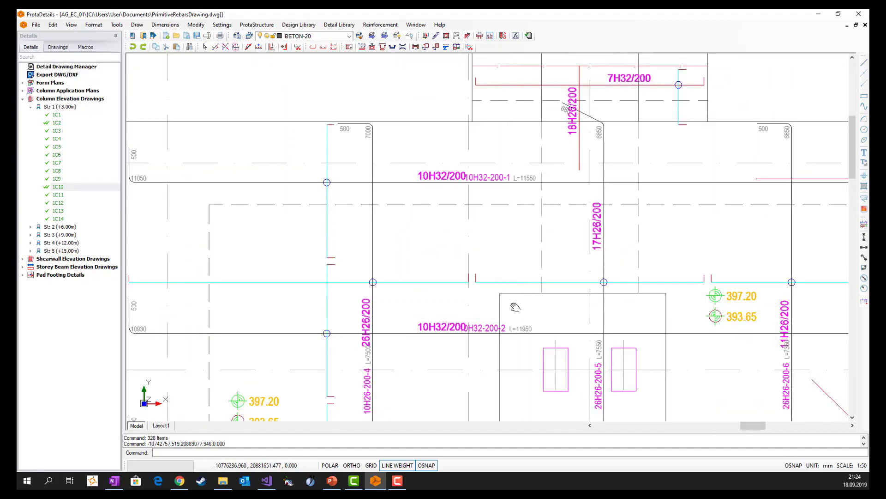
middle_click_drag(514, 307, 513, 253)
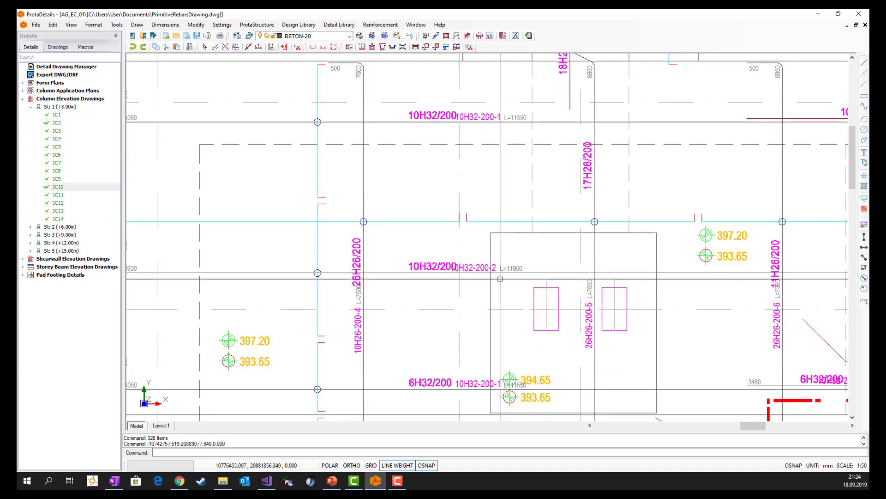
Start inserting a rebar in Section B-B of the neighbouring sheet with diameter 16
scroll(508, 270, "down", 6)
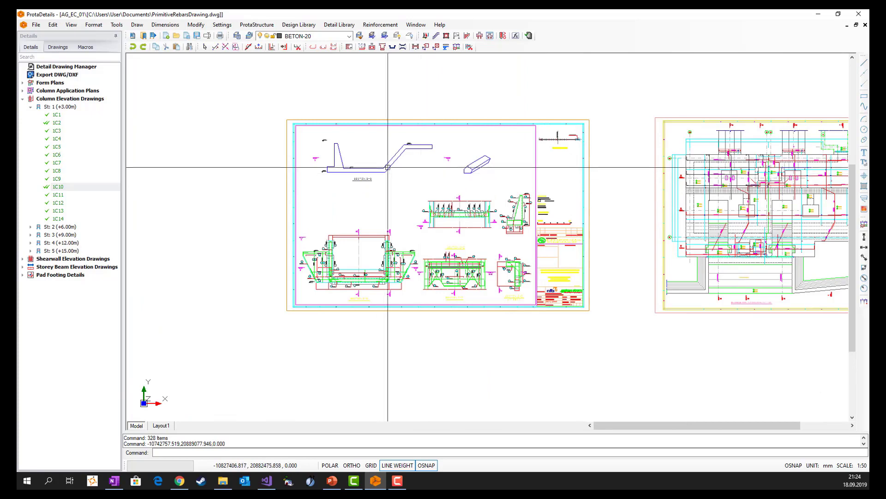
scroll(362, 150, "up", 5)
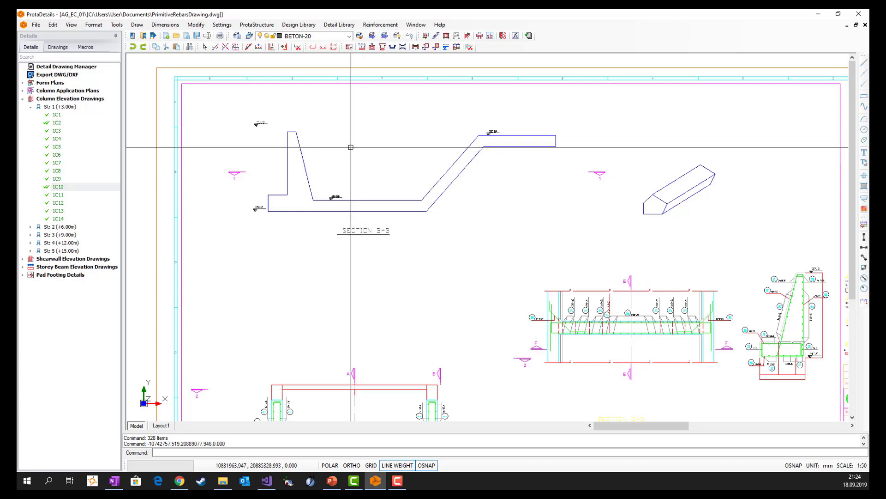
scroll(340, 135, "up", 5)
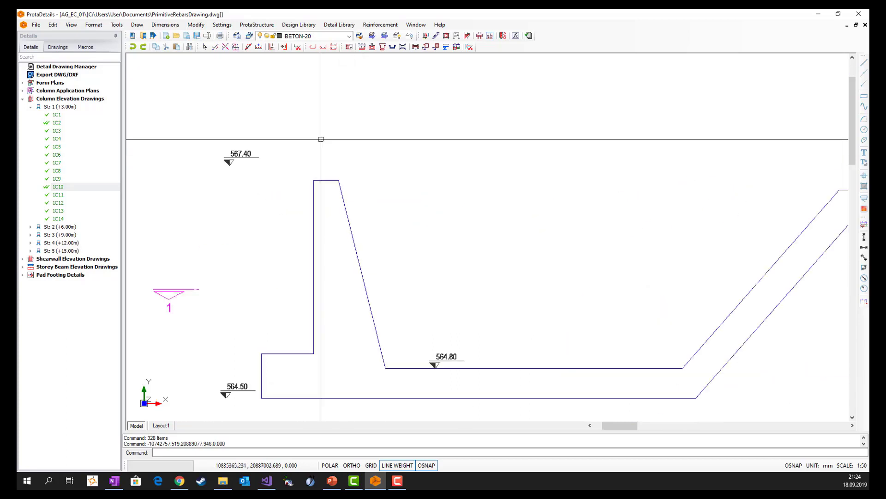
middle_click_drag(321, 139, 321, 103)
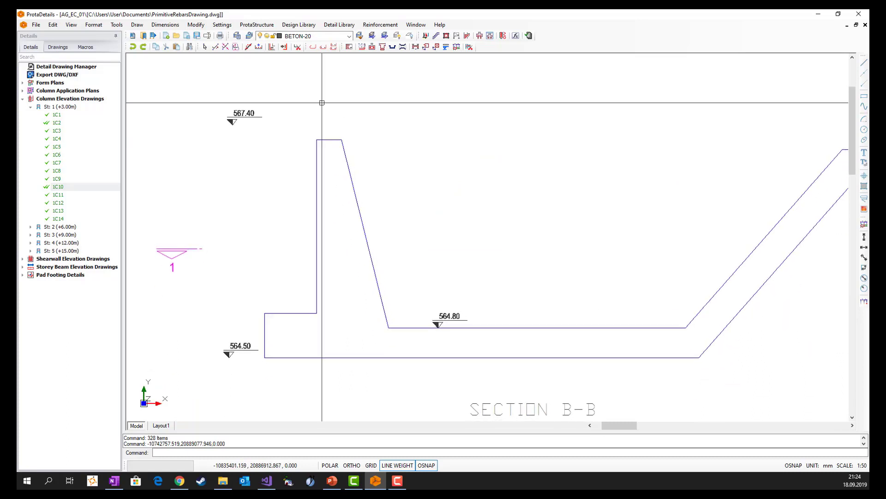
left_click(272, 47)
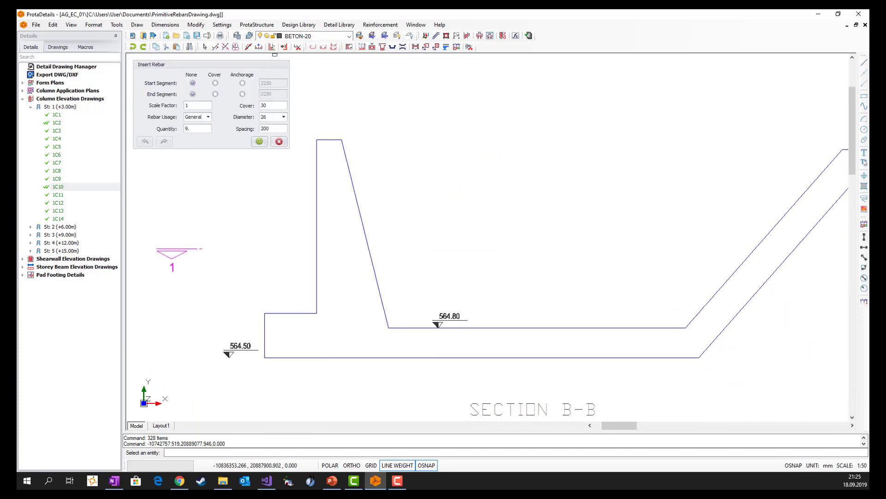
left_click(283, 117)
scroll(276, 139, "up", 2)
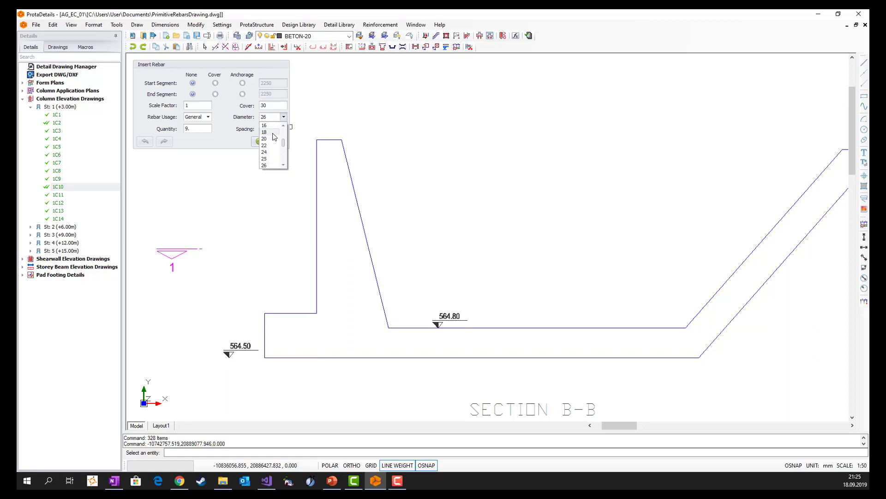
scroll(274, 145, "up", 1)
left_click(267, 145)
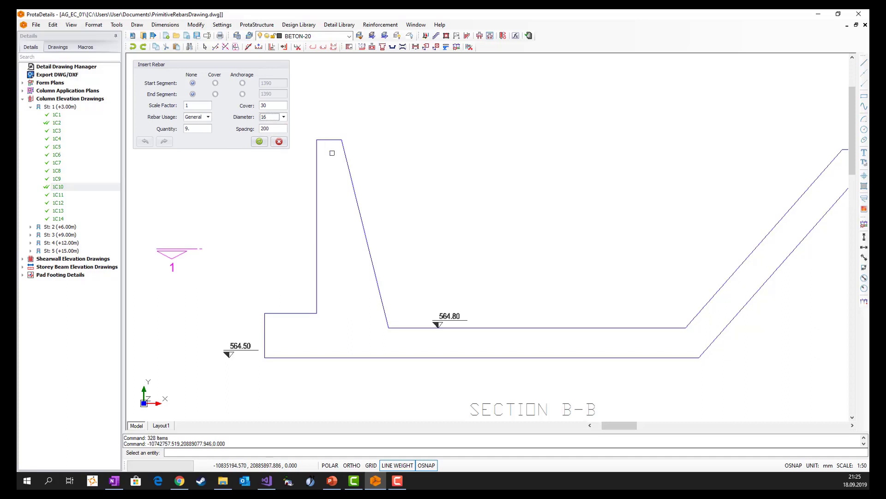
Define rebar segments inside the wall's top edge and outer vertical face, with the start segment set to Cover
left_click(333, 140)
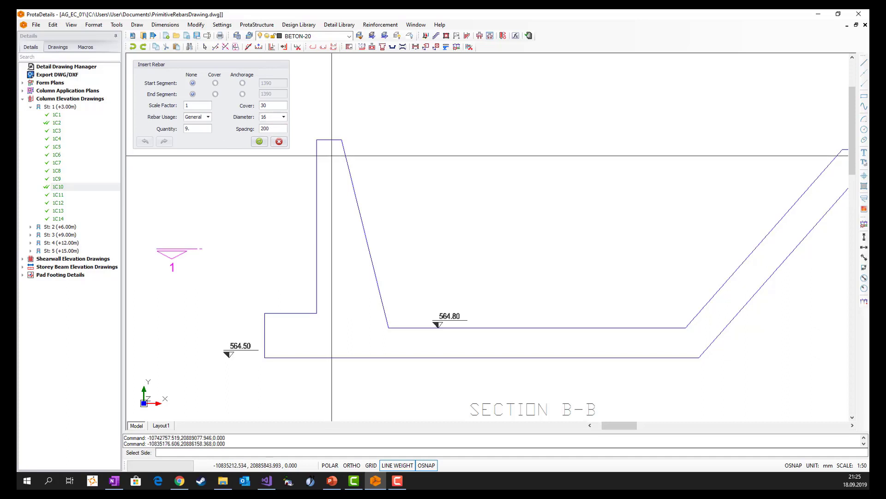
scroll(332, 156, "up", 1)
left_click(331, 158)
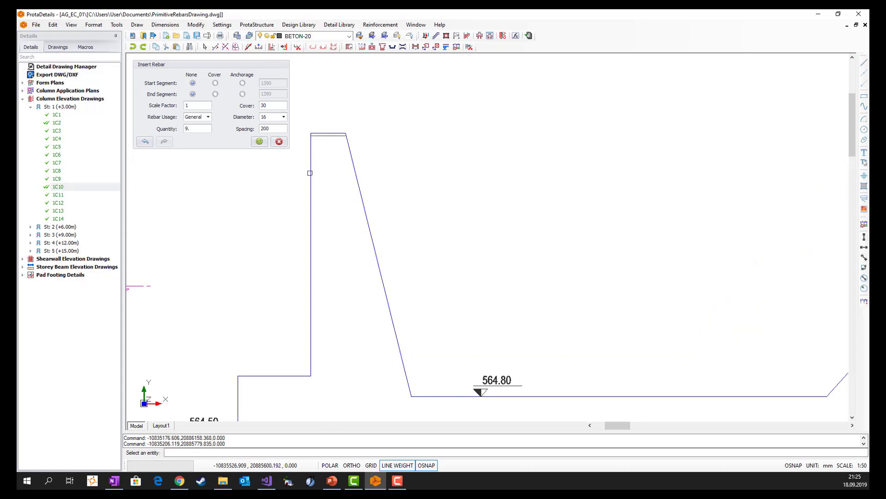
left_click(310, 173)
left_click(325, 181)
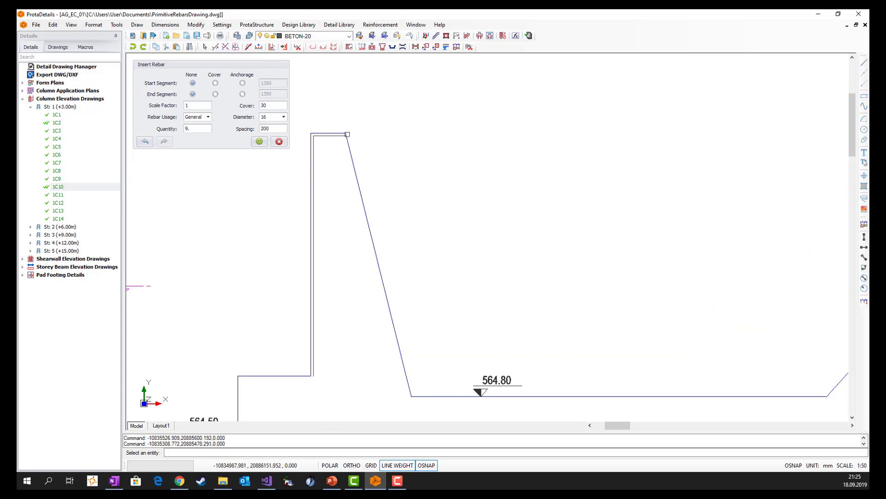
left_click(215, 83)
Add a rebar segment inside the base's bottom edge, set the end segment to an anchorage of 1000, and create the rebar
scroll(392, 107, "down", 1)
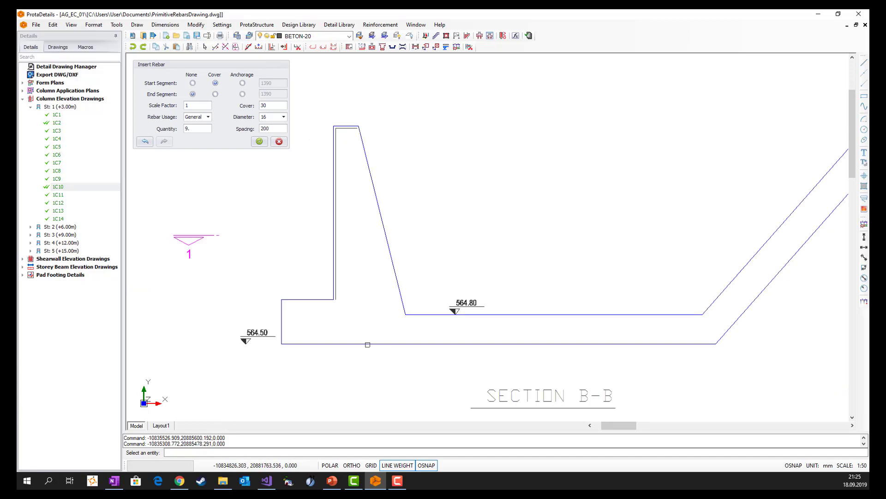
left_click(368, 343)
left_click(365, 328)
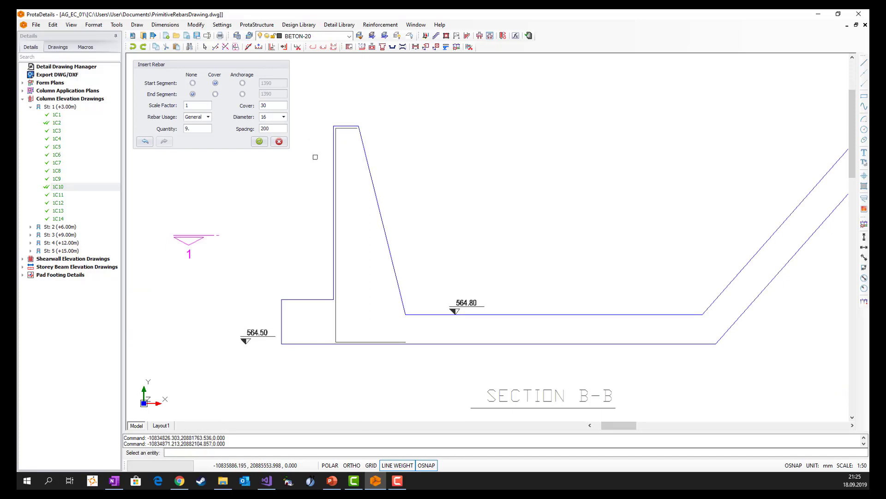
left_click(242, 94)
left_click_drag(271, 96, 257, 90)
type("1")
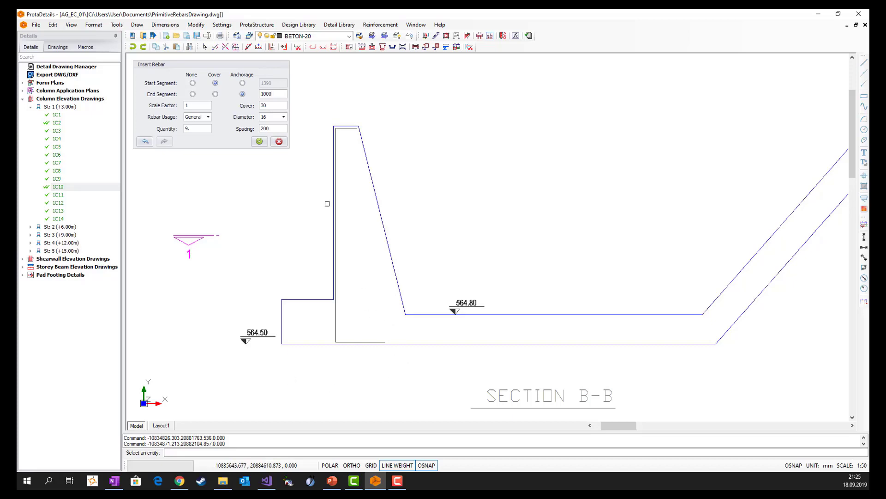
left_click(259, 142)
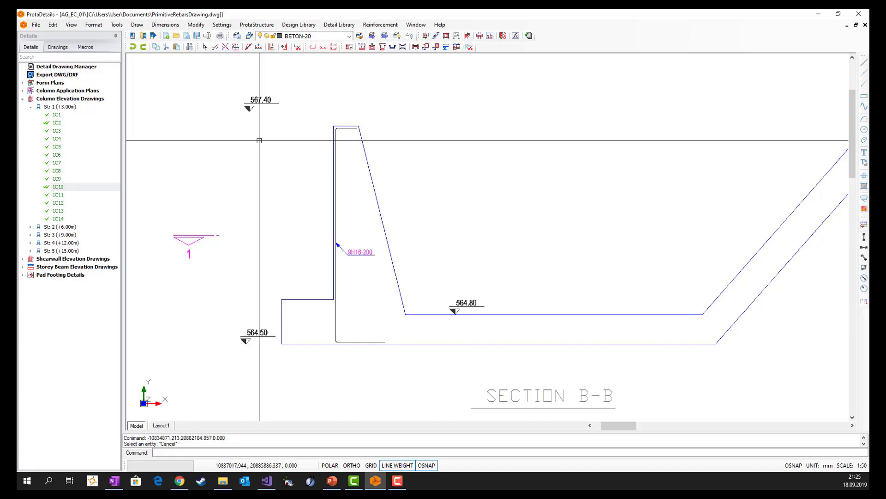
Move the new wall rebar's leader label outside the wall, to the left of its vertical face
left_click(360, 252)
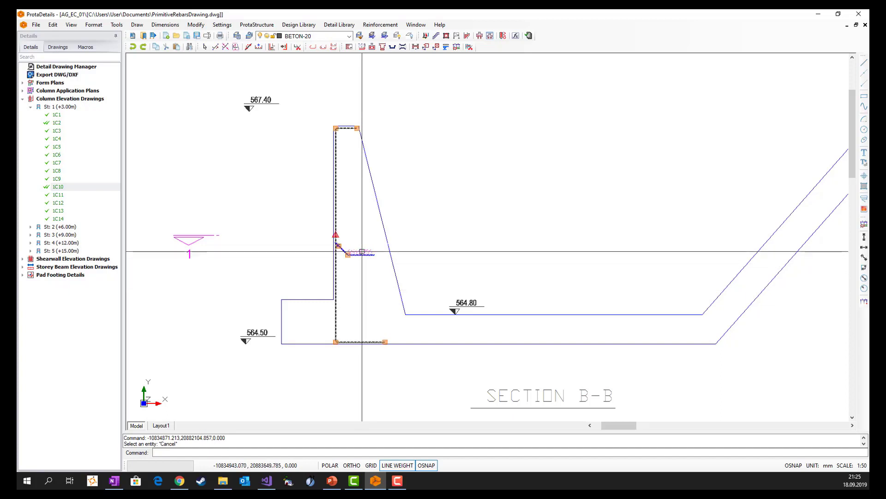
left_click(347, 253)
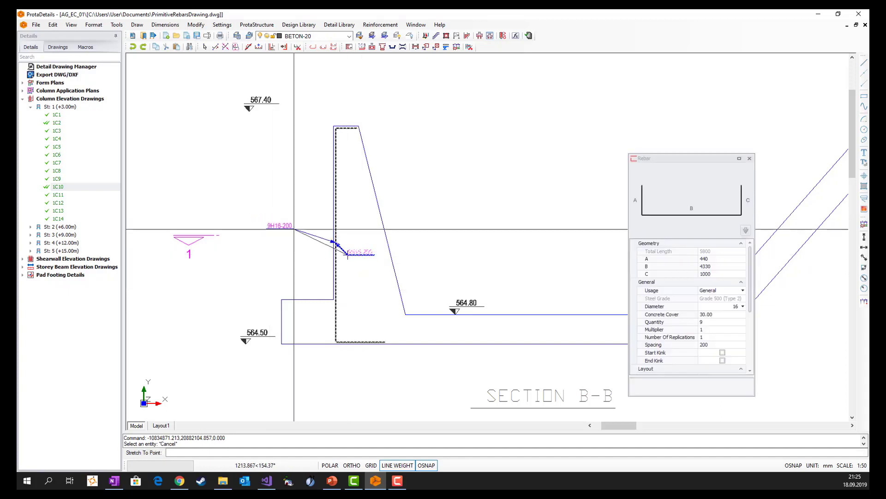
left_click(312, 218)
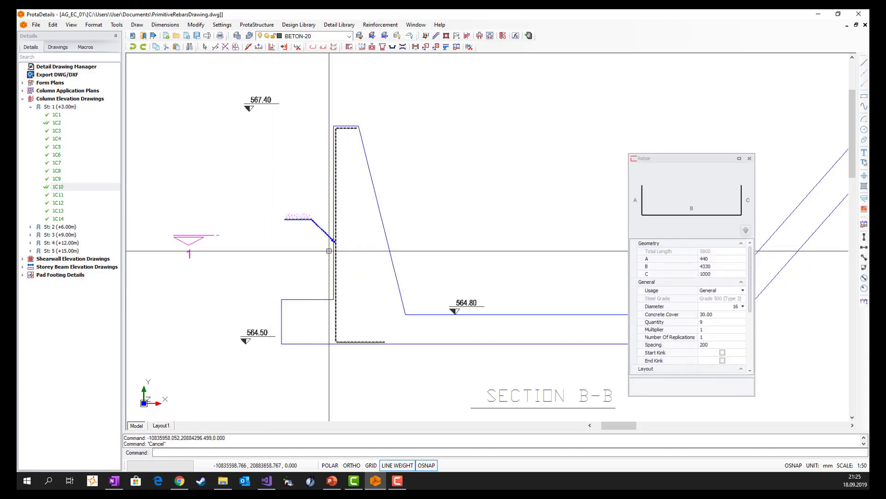
key("Escape")
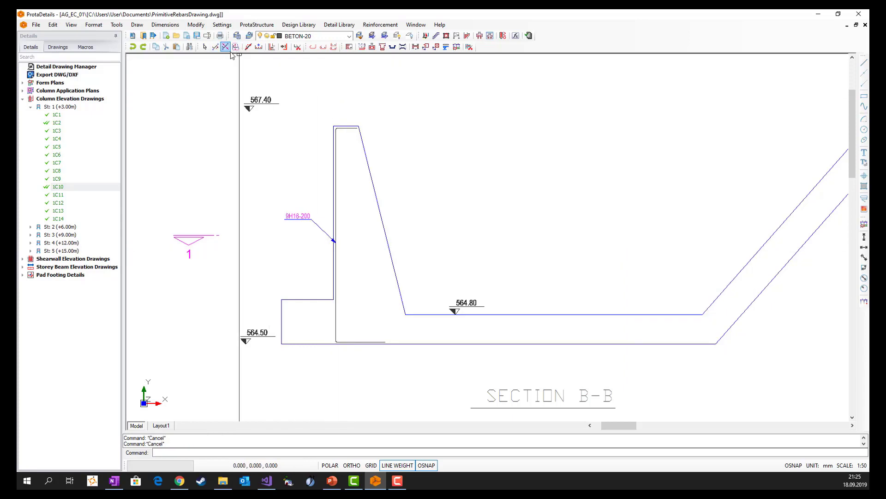
Start another rebar in Section B-B and define its segments inside the wall's top edge and sloping face
left_click(271, 47)
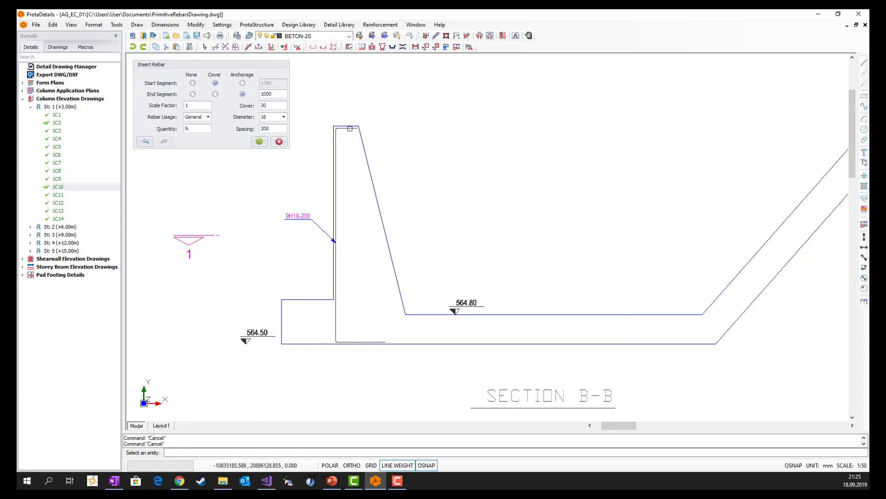
left_click(349, 126)
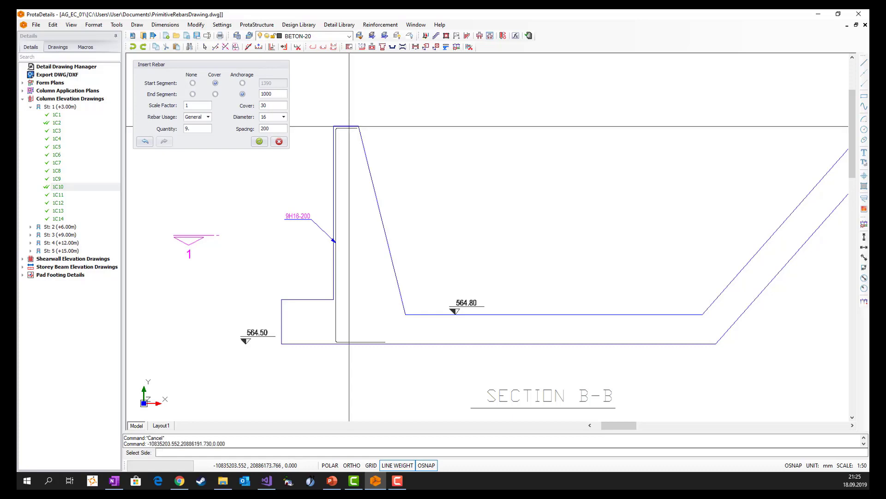
left_click(346, 147)
left_click(368, 161)
left_click(357, 188)
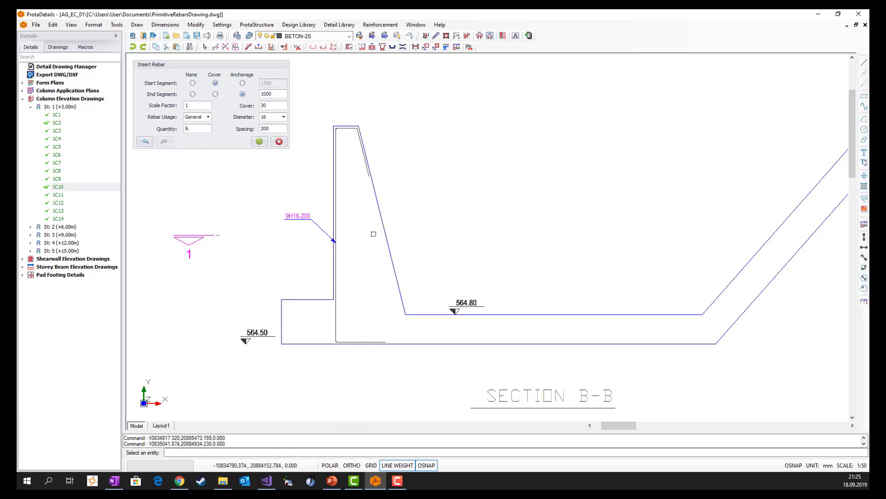
Add a segment inside the base's bottom edge and create the 16 mm rebar with its leader label beside the sloping face
left_click(399, 343)
left_click(387, 325)
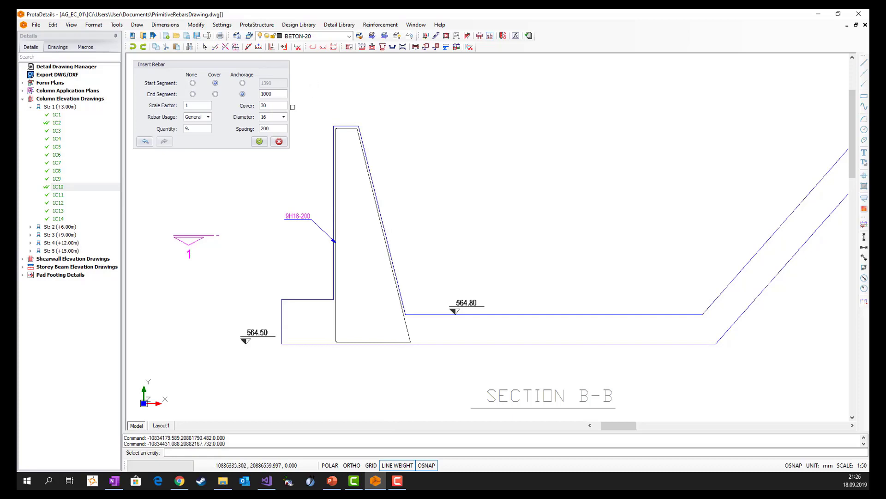
left_click(259, 141)
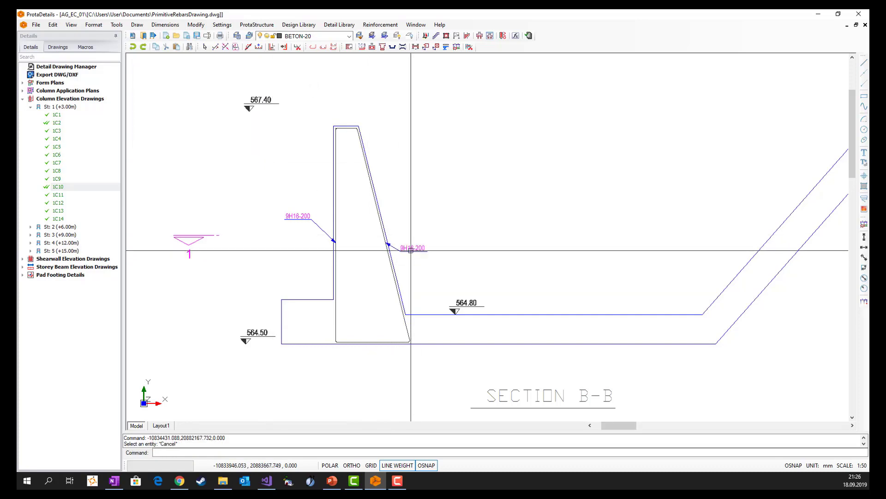
middle_click_drag(566, 276, 446, 290)
scroll(382, 259, "down", 3)
key("Escape")
key("Escape")
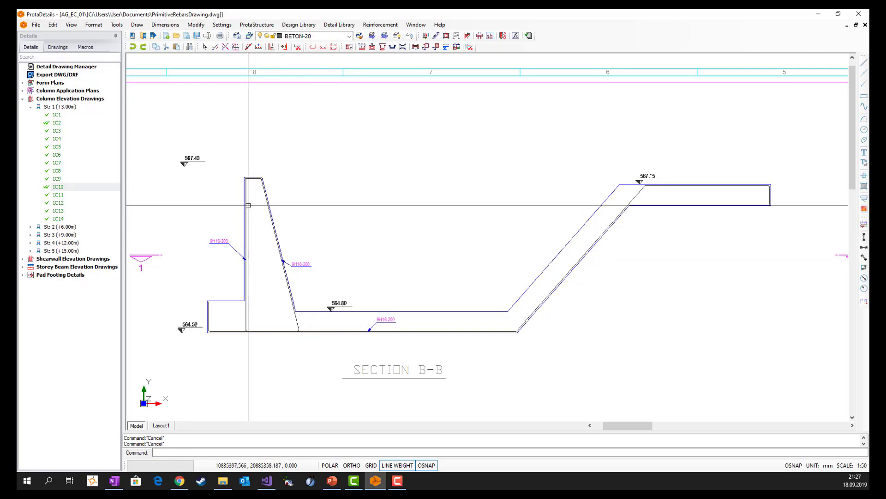
Insert a link inside the closed pentagonal polyline at the end of the inclined beam outline
scroll(525, 297, "down", 2)
middle_click_drag(647, 258, 596, 252)
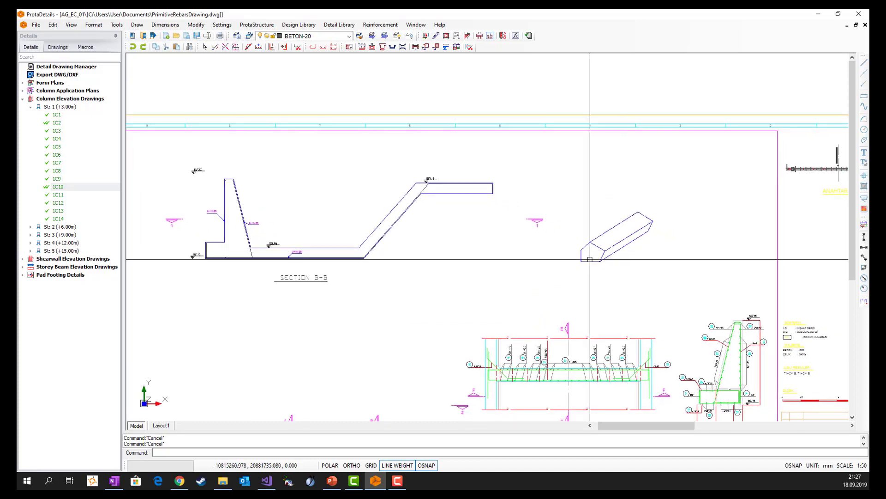
scroll(609, 253, "up", 4)
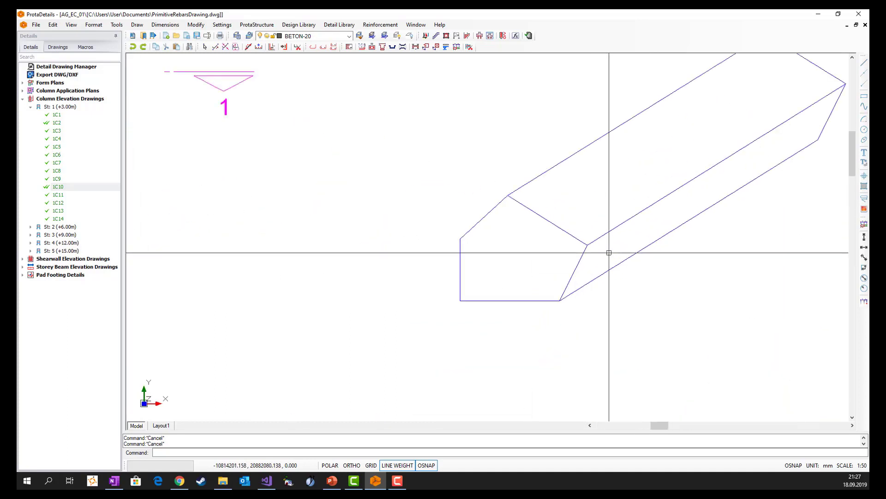
double_click(583, 255)
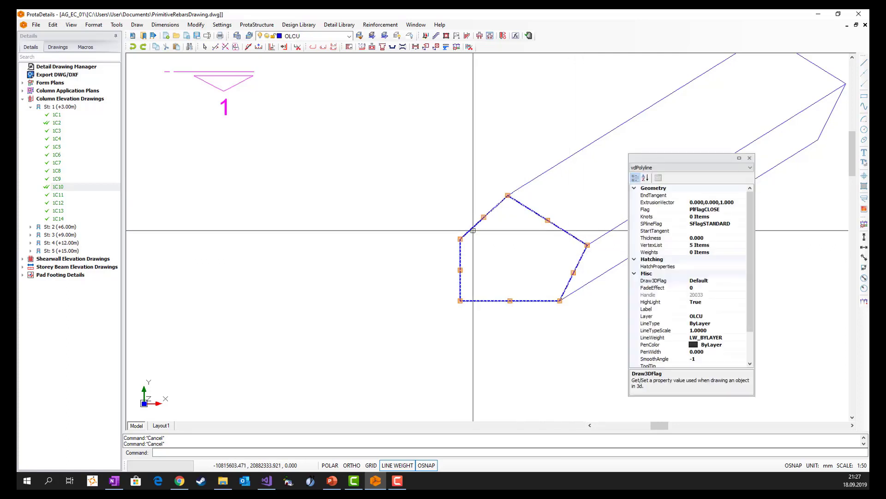
right_click(553, 265)
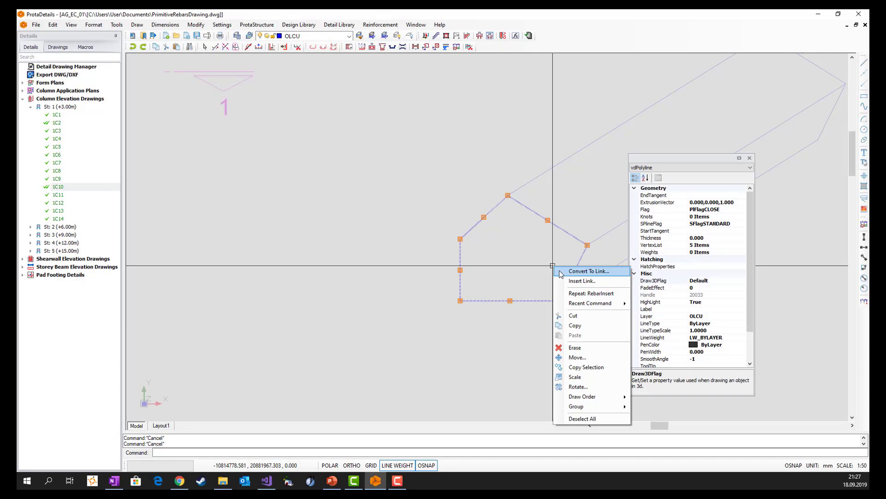
left_click(583, 281)
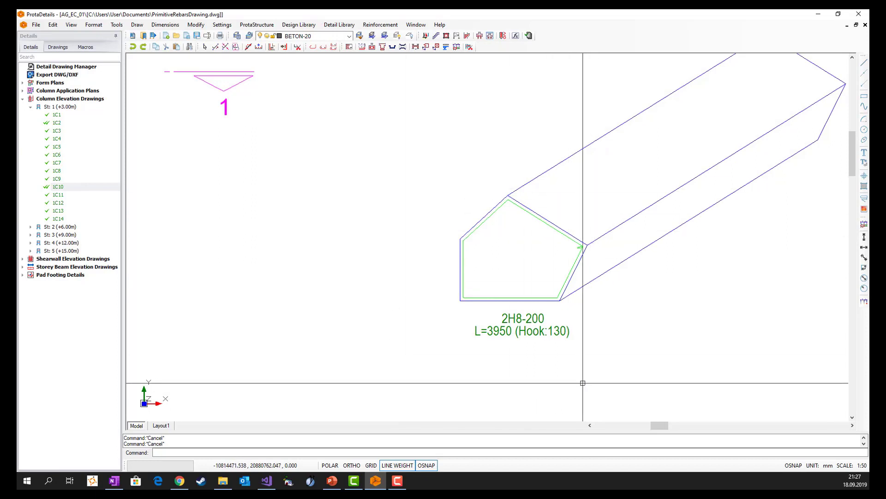
Add an open view of the pentagonal link and place it below and to the left of the beam outline
left_click(530, 335)
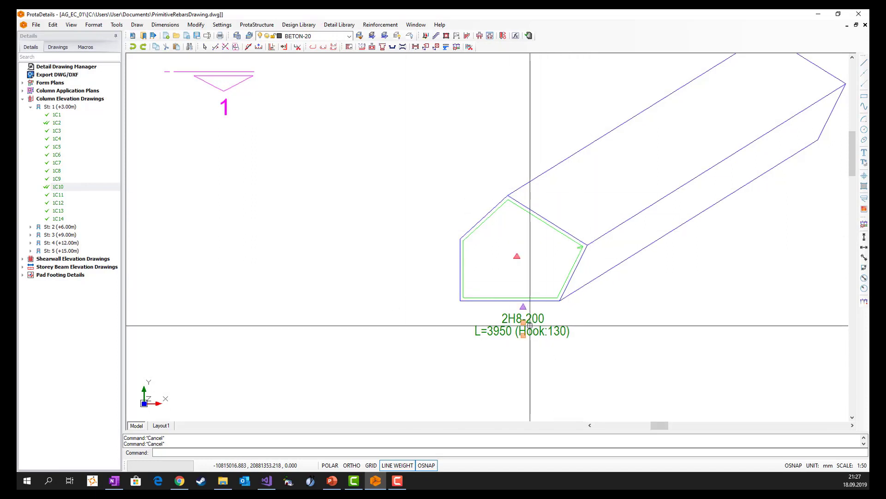
right_click(555, 323)
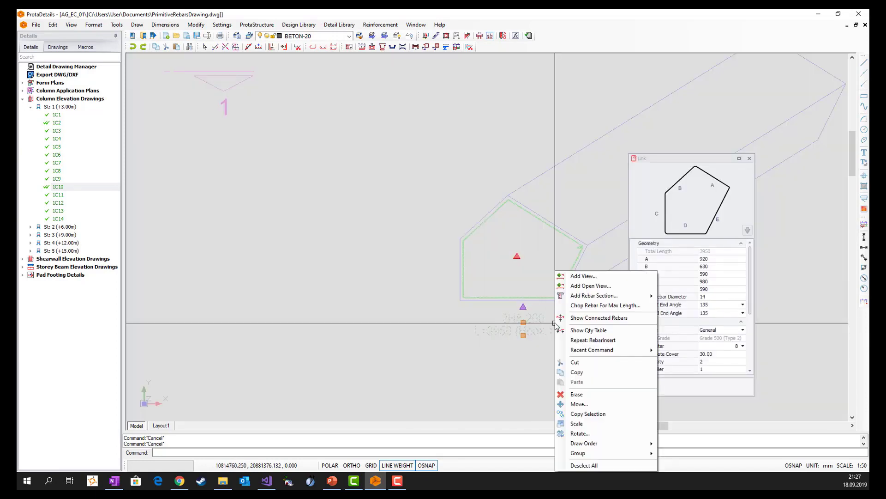
left_click(600, 286)
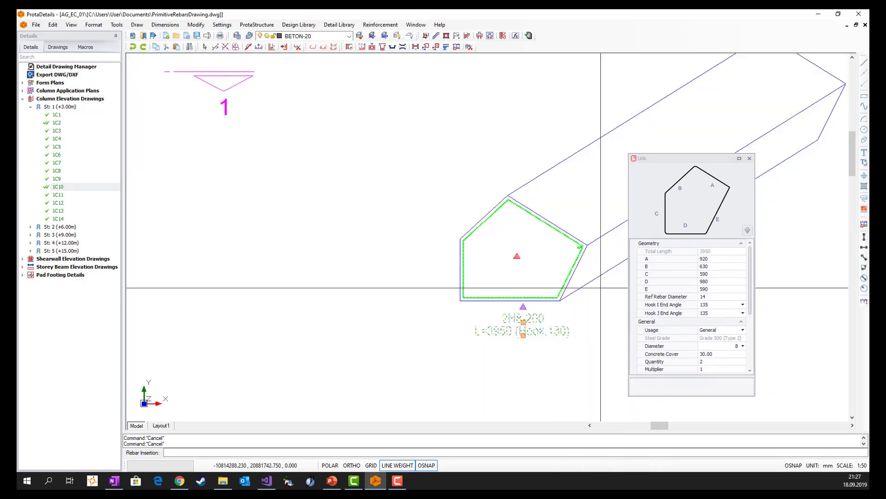
left_click(306, 353)
scroll(307, 354, "down", 3)
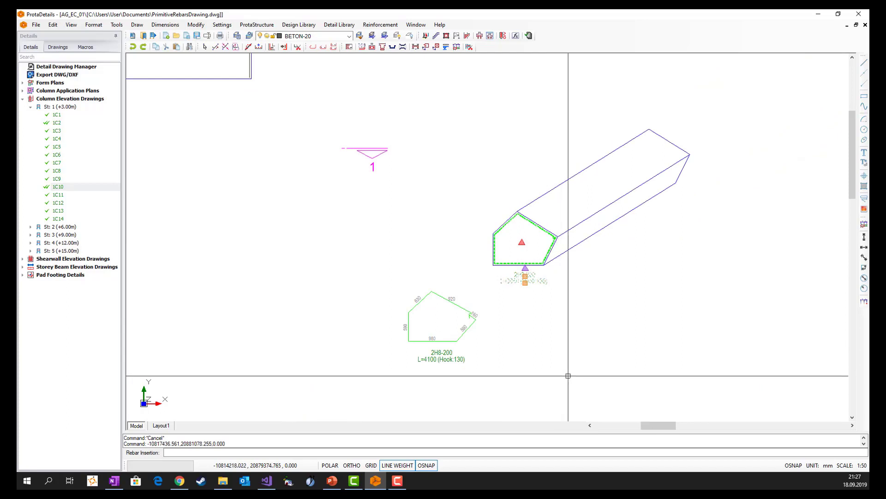
scroll(568, 375, "down", 5)
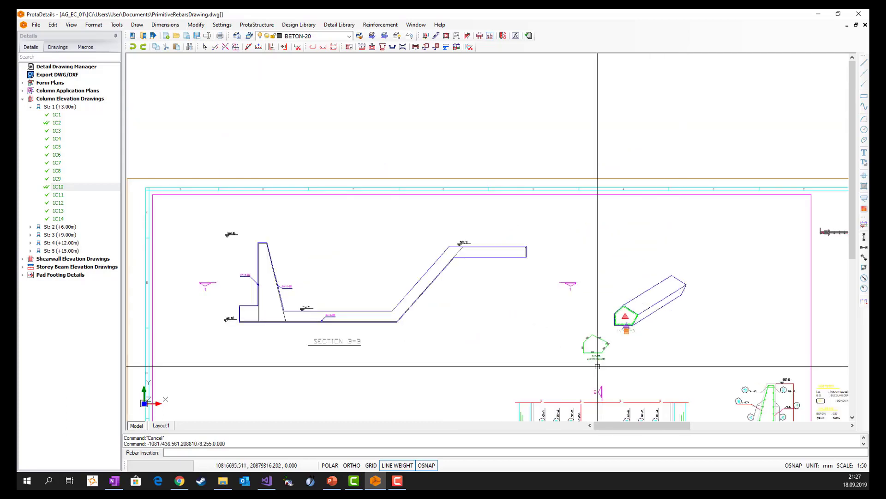
middle_click_drag(445, 377, 485, 356)
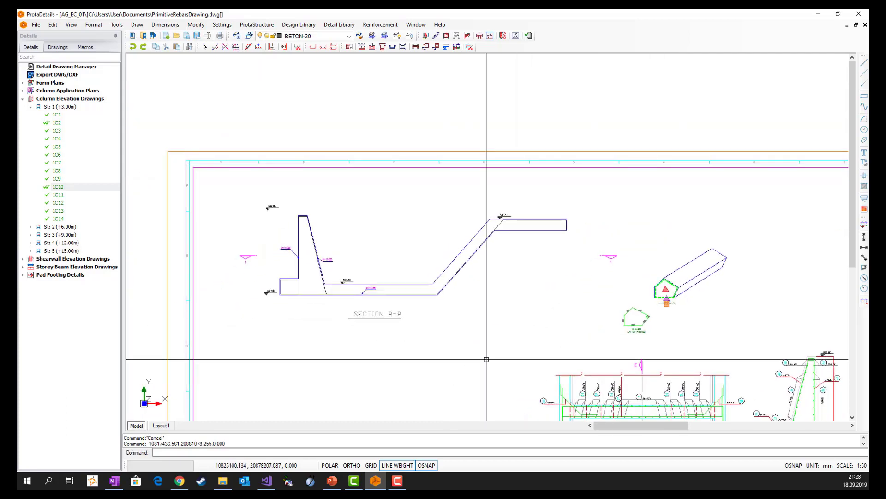
key("Escape")
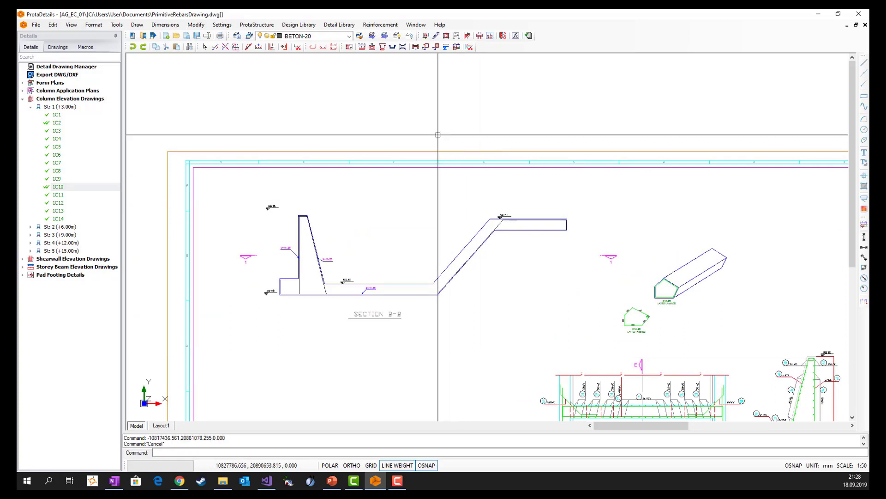
Create a quantity table from the Section B-B rebars and the pentagonal link, and place it outside the sheet's left edge
left_click(380, 26)
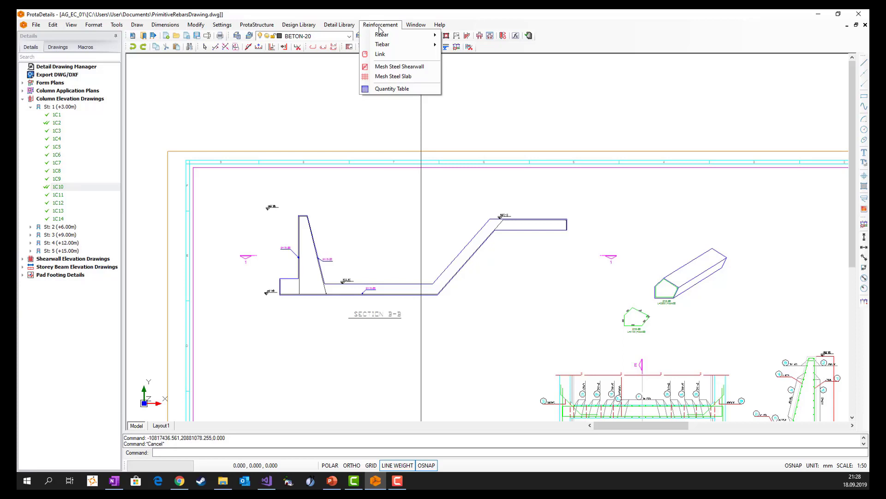
left_click(392, 89)
left_click(425, 259)
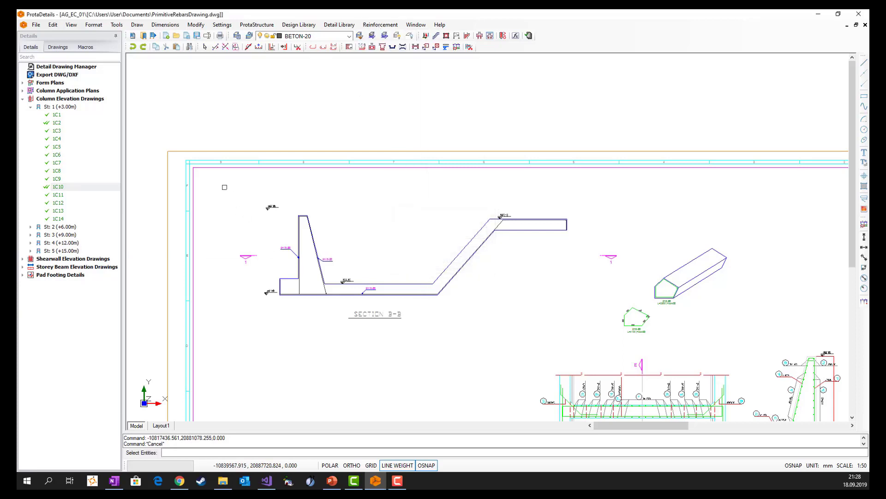
left_click(219, 181)
left_click(693, 345)
right_click(693, 345)
scroll(532, 223, "down", 4)
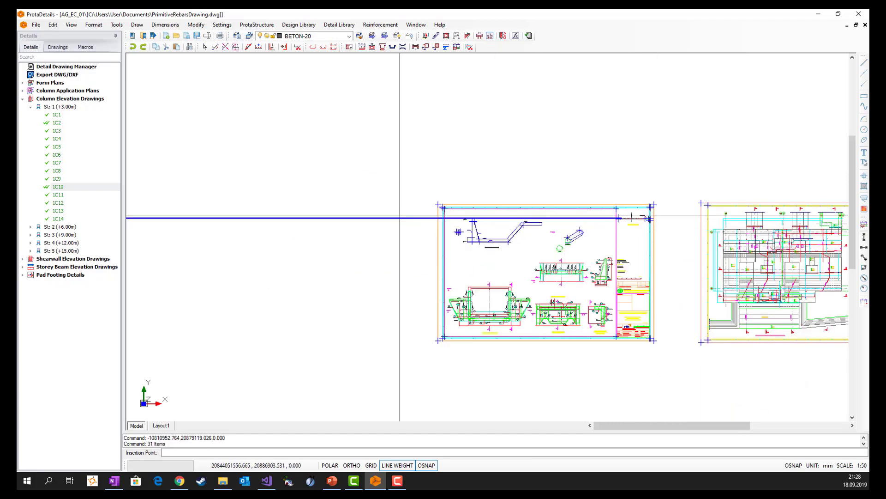
left_click(368, 214)
scroll(386, 242, "up", 6)
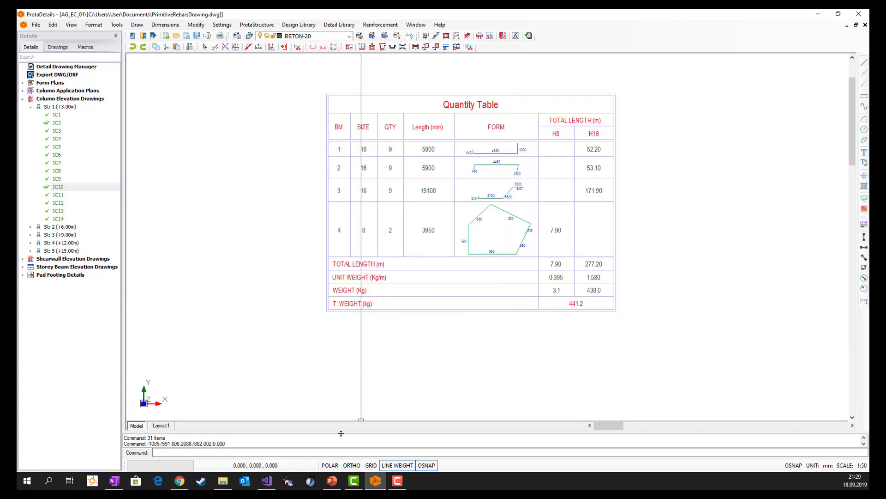
scroll(320, 352, "down", 2)
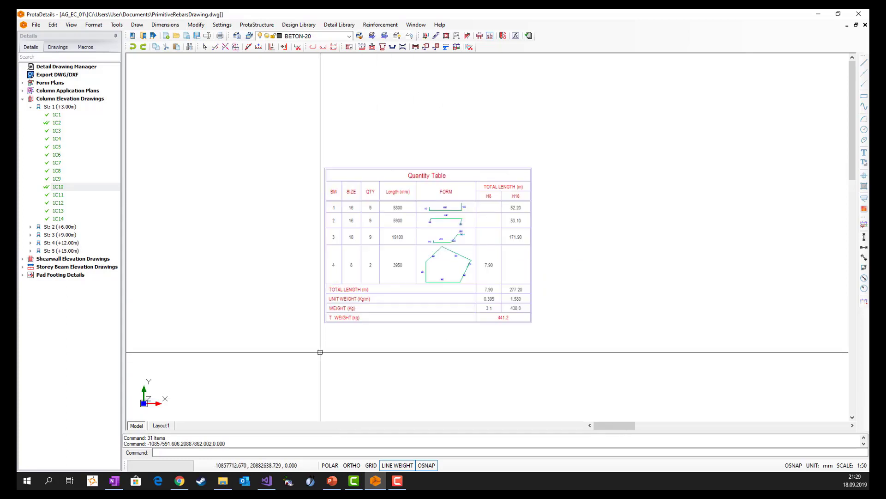
Switch to PowerPoint and start the slide show from slide 8, "Automated Detail Drawings of Your Projects"
left_click(339, 484)
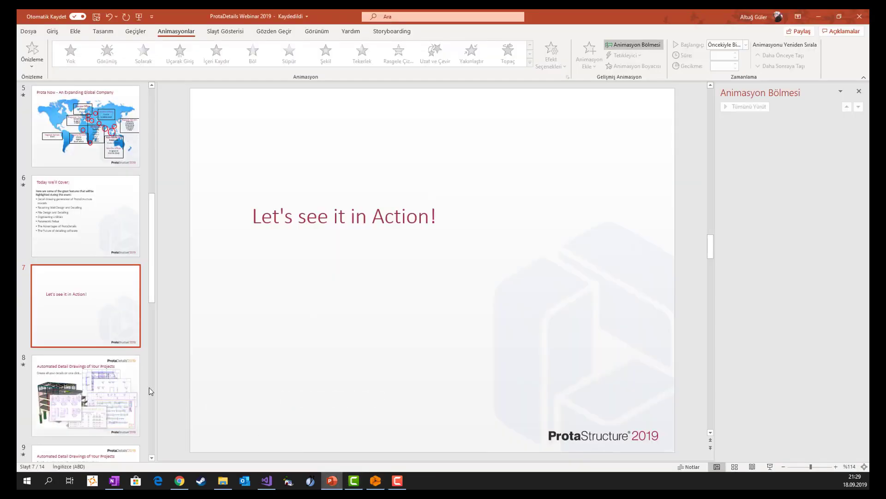
left_click(130, 381)
key("shift+F5")
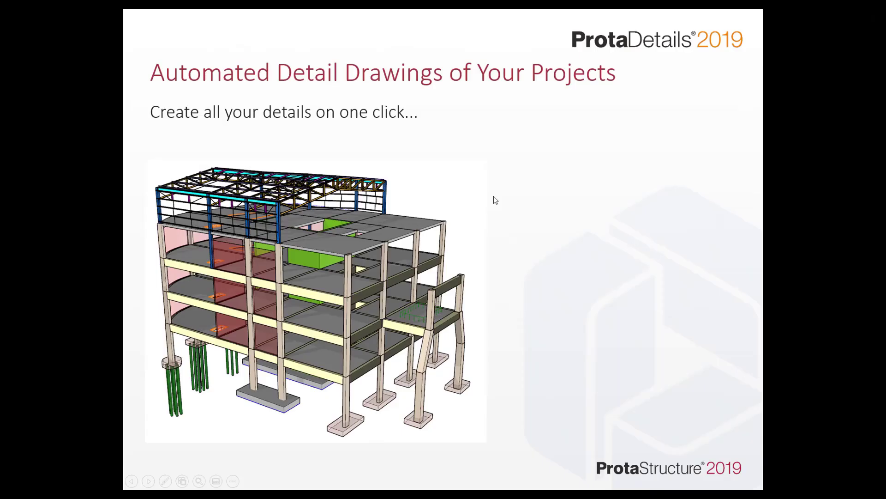